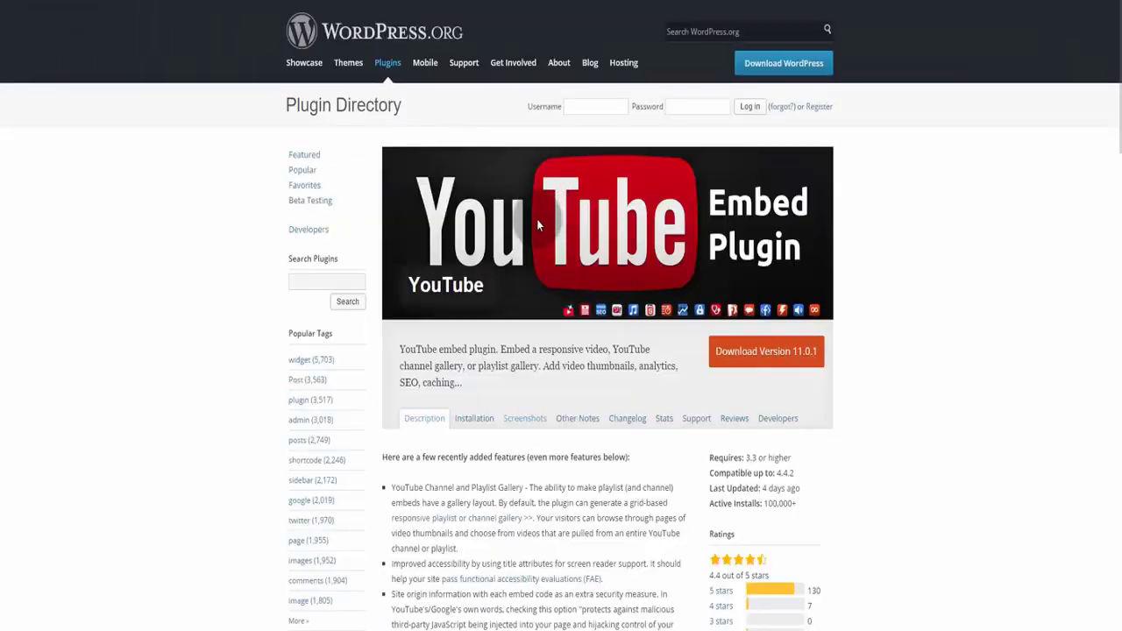
scroll(536, 219, "down", 1)
scroll(539, 225, "down", 3)
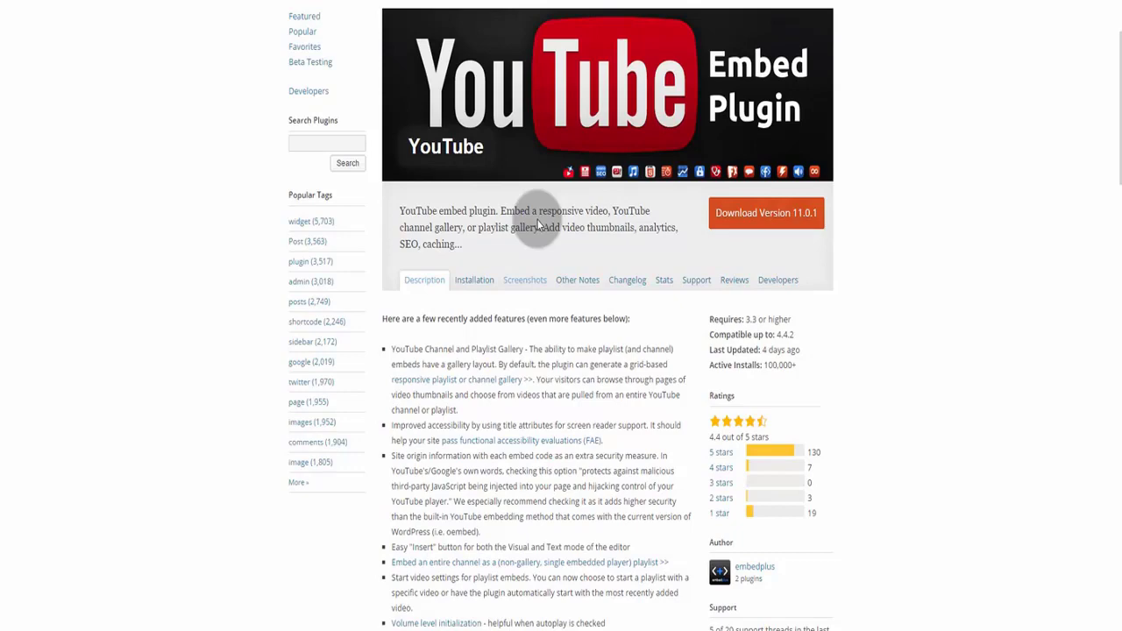
scroll(535, 245, "down", 3)
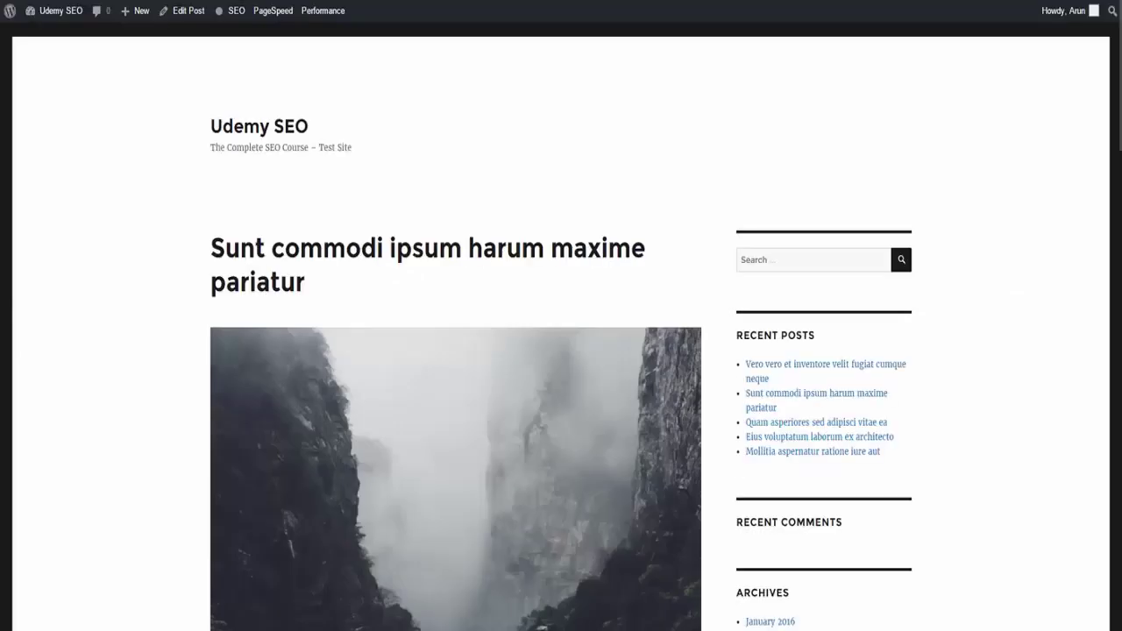
Step: Scroll through the post and start a new empty paragraph right after the last bullet item
scroll(677, 216, "down", 10)
scroll(677, 217, "down", 10)
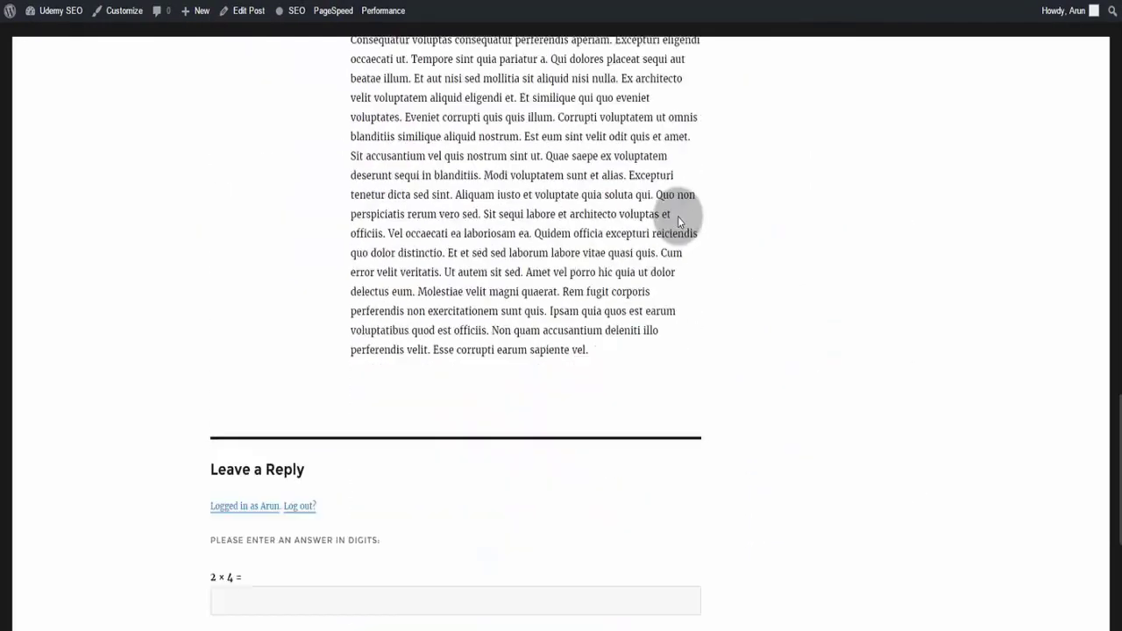
scroll(677, 217, "up", 10)
scroll(678, 217, "up", 10)
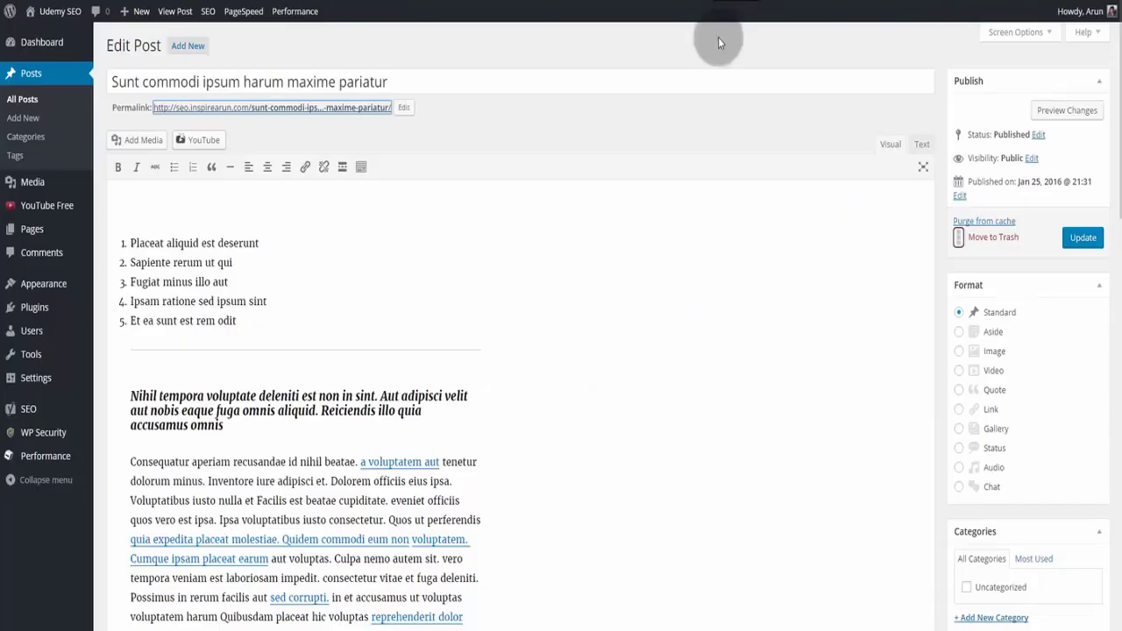
scroll(220, 214, "down", 5)
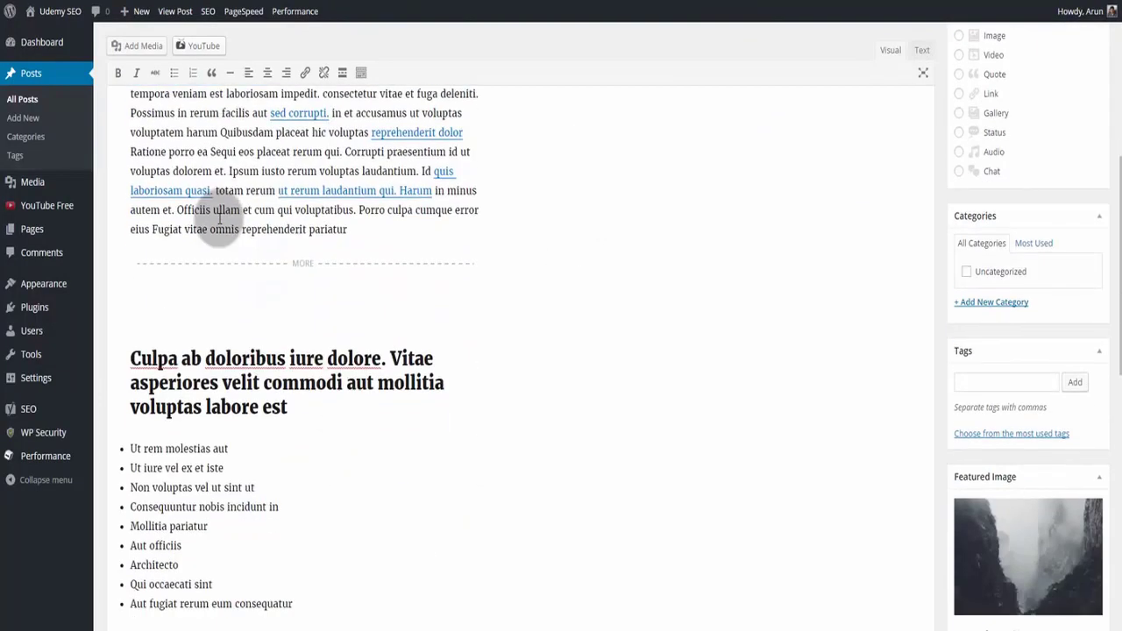
scroll(220, 215, "down", 2)
scroll(313, 313, "up", 5)
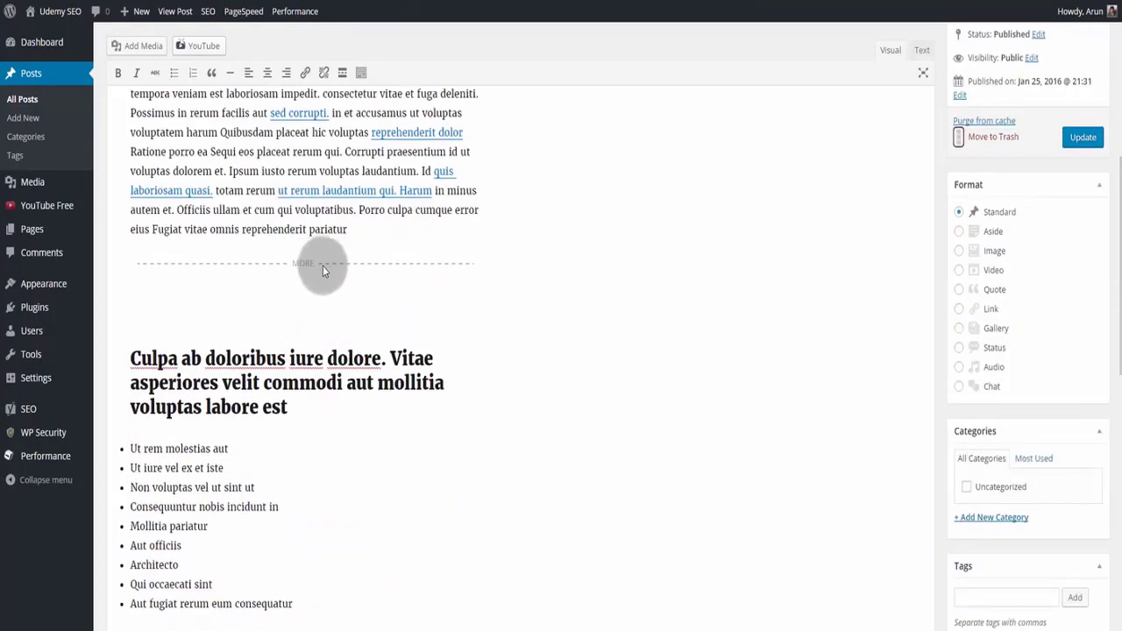
scroll(353, 270, "down", 8)
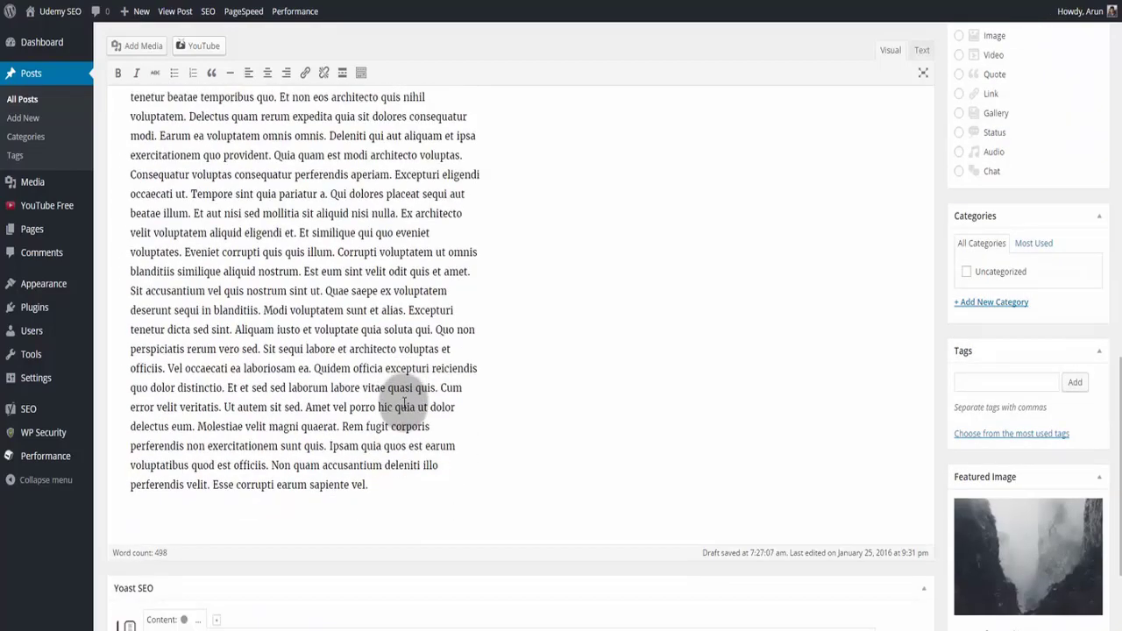
scroll(306, 356, "up", 3)
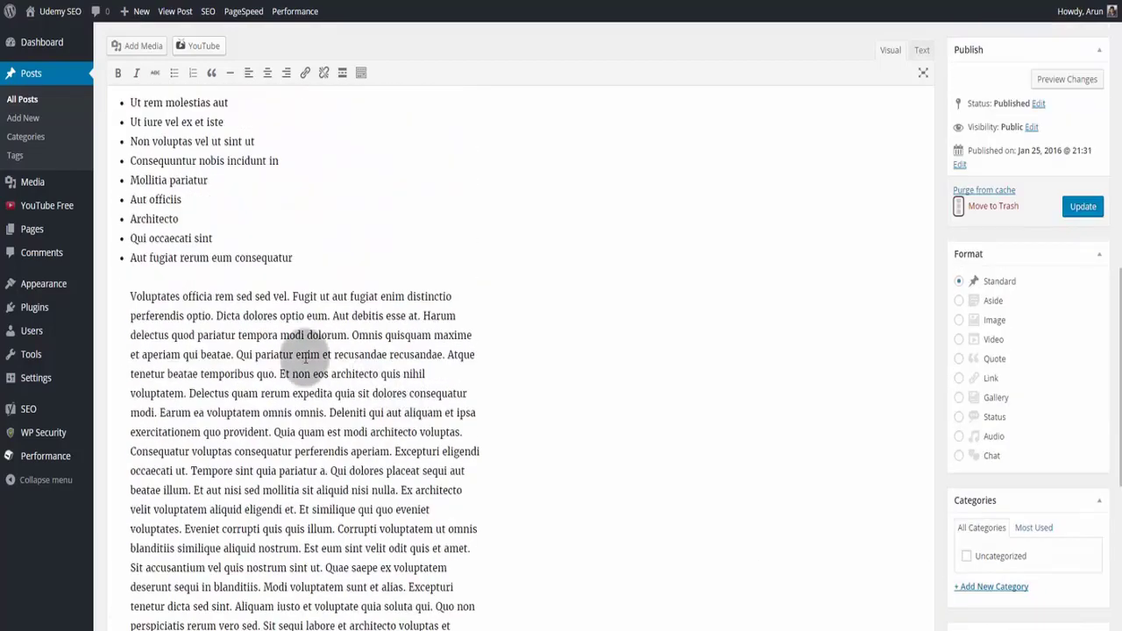
left_click(343, 258)
key("Return")
key("Return")
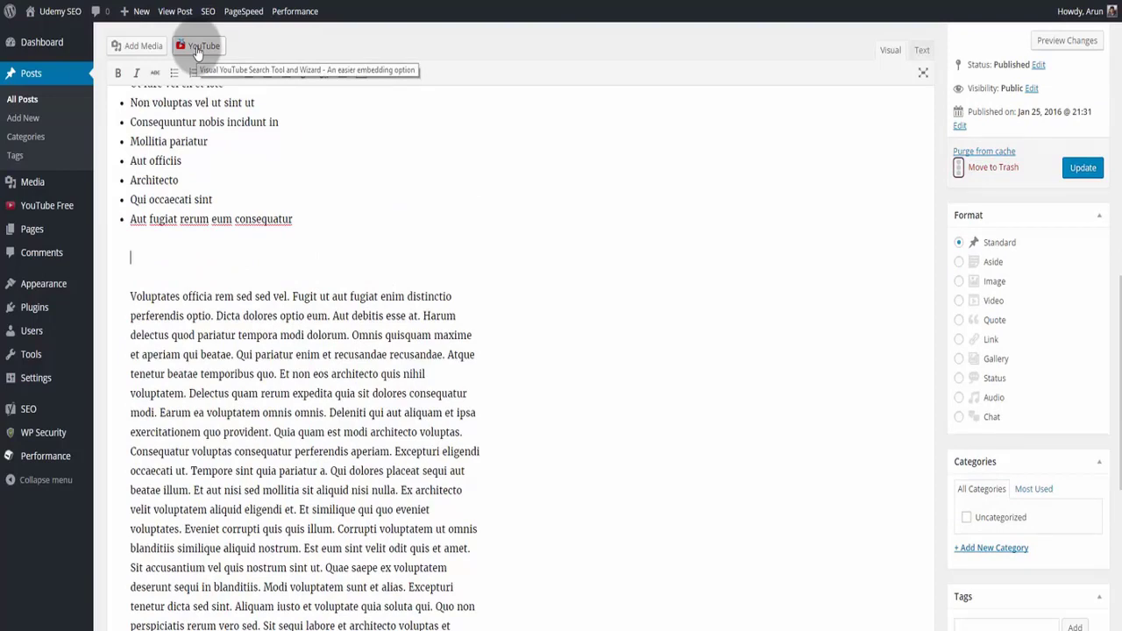
Step: Open the YouTube embedding wizard and set it to embed a single video rather than a channel playlist
left_click(198, 48)
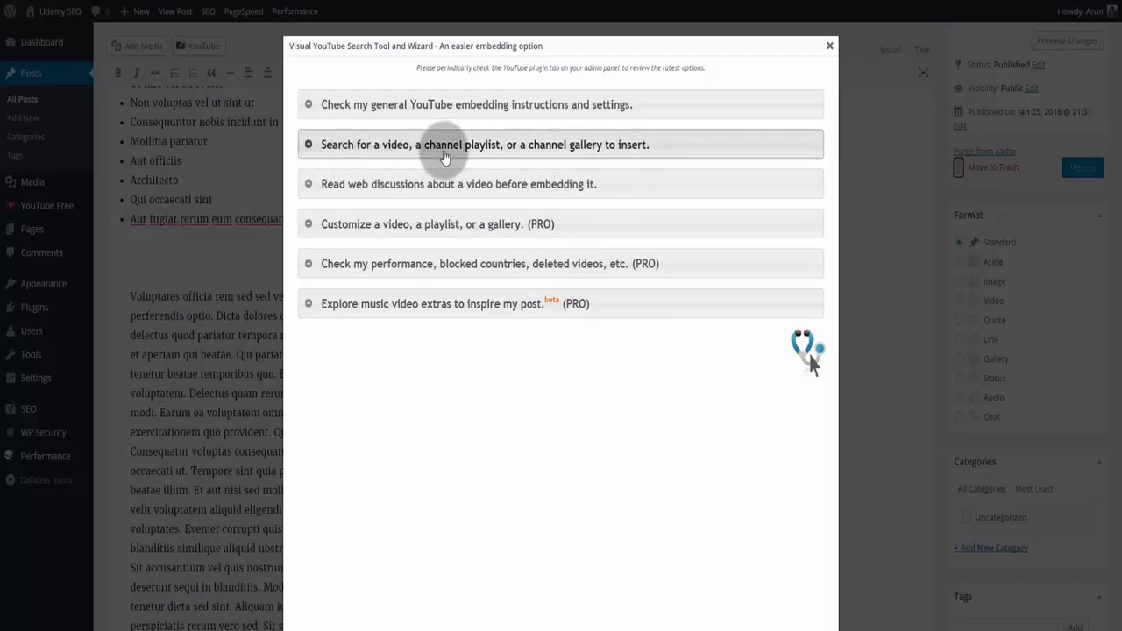
left_click(600, 149)
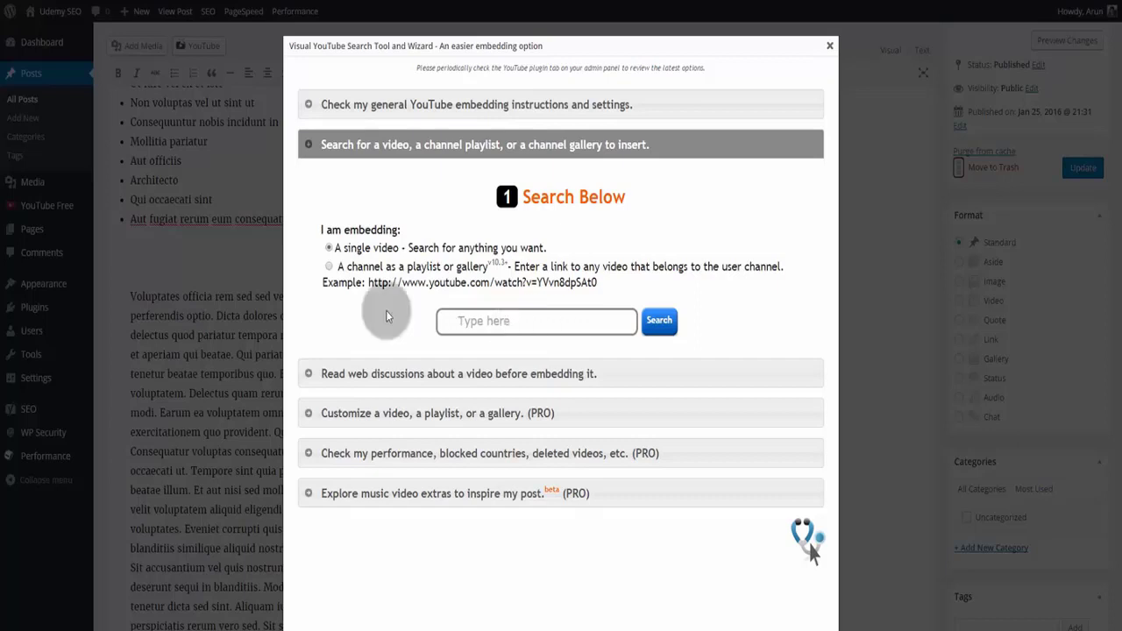
left_click(330, 267)
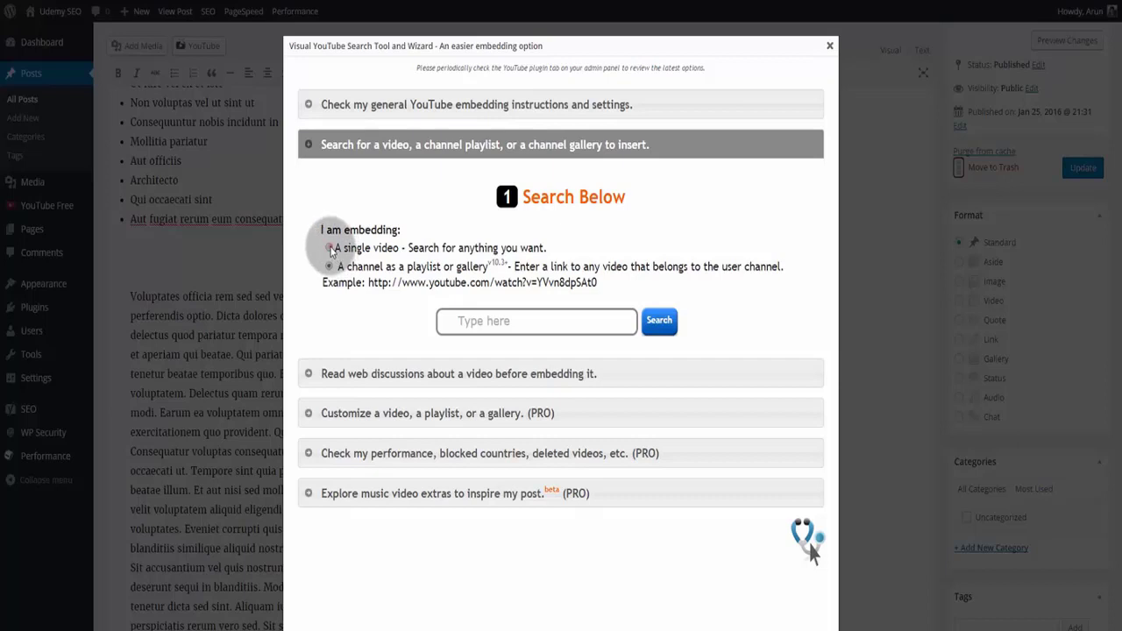
left_click(331, 248)
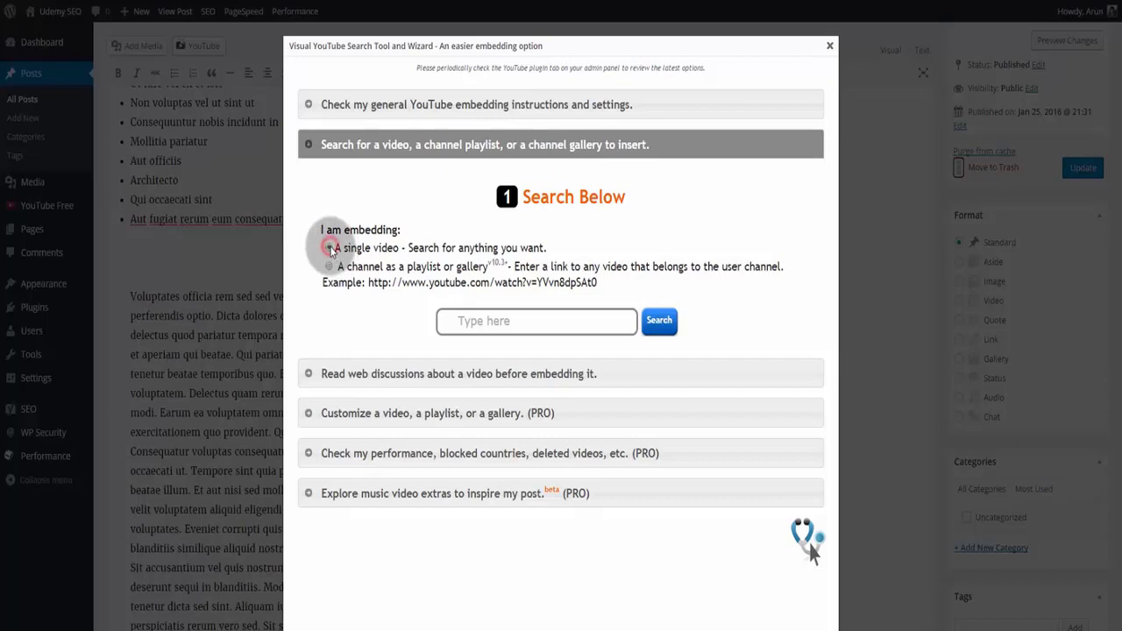
Step: Search YouTube for 'auto expo videos' and insert 'Everything you want to see from Auto Expo 2014'
left_click(509, 320)
type("auto expo videos")
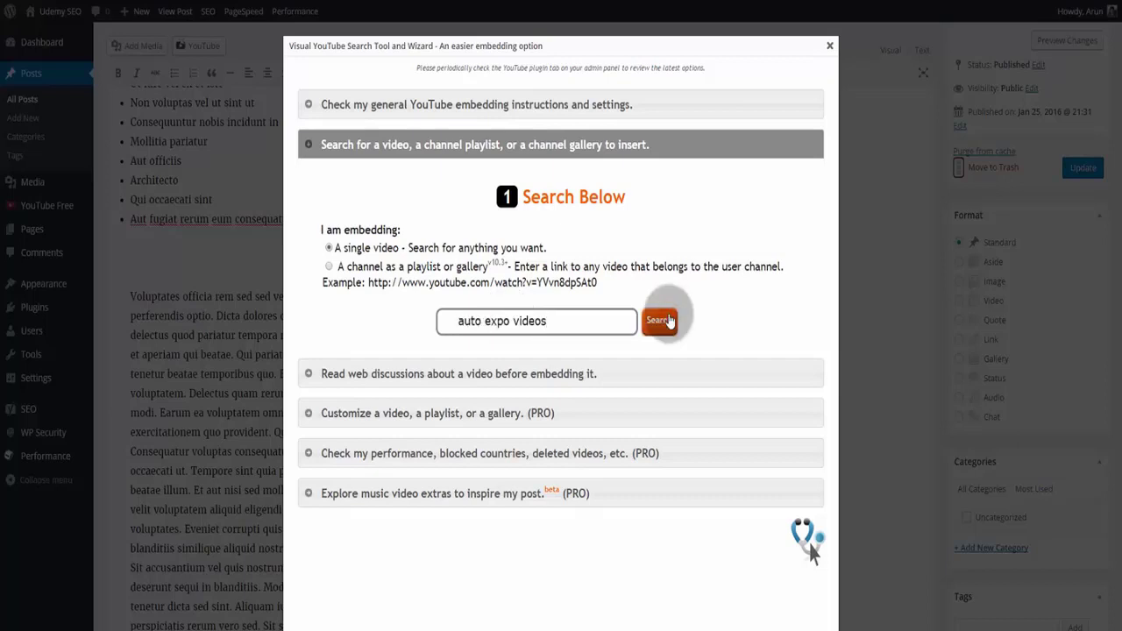
left_click(668, 321)
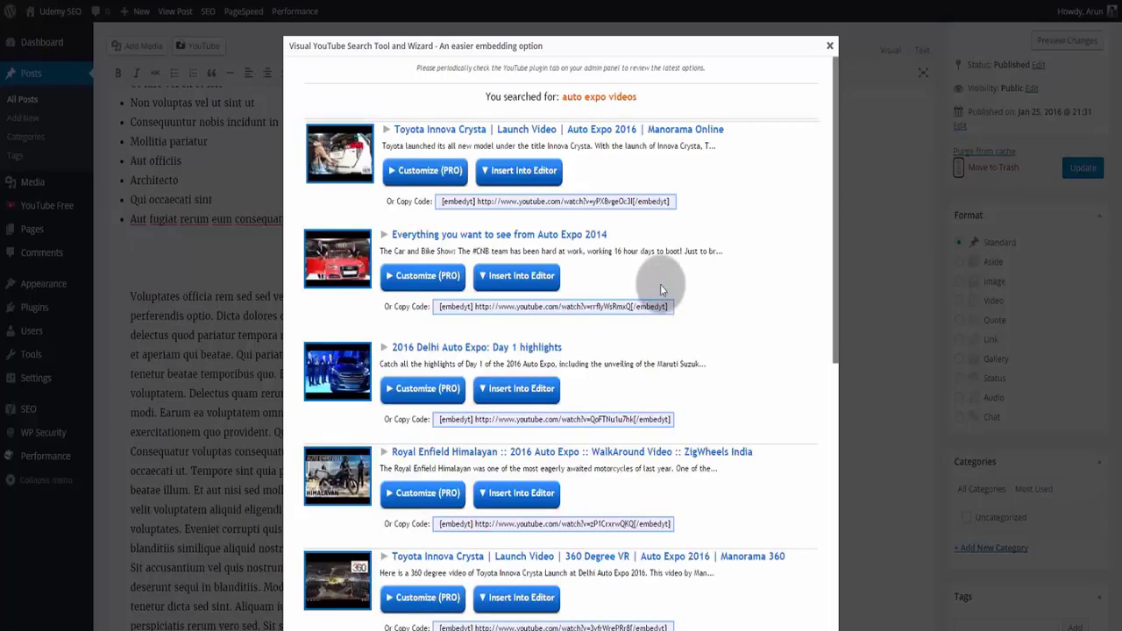
scroll(658, 237, "down", 7)
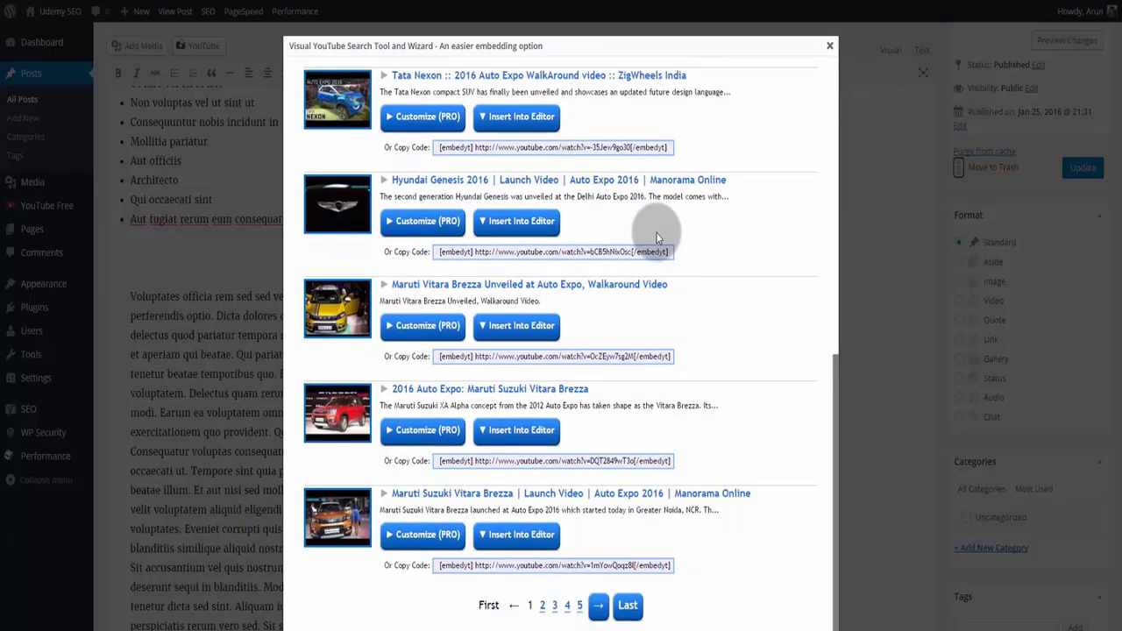
scroll(658, 237, "up", 5)
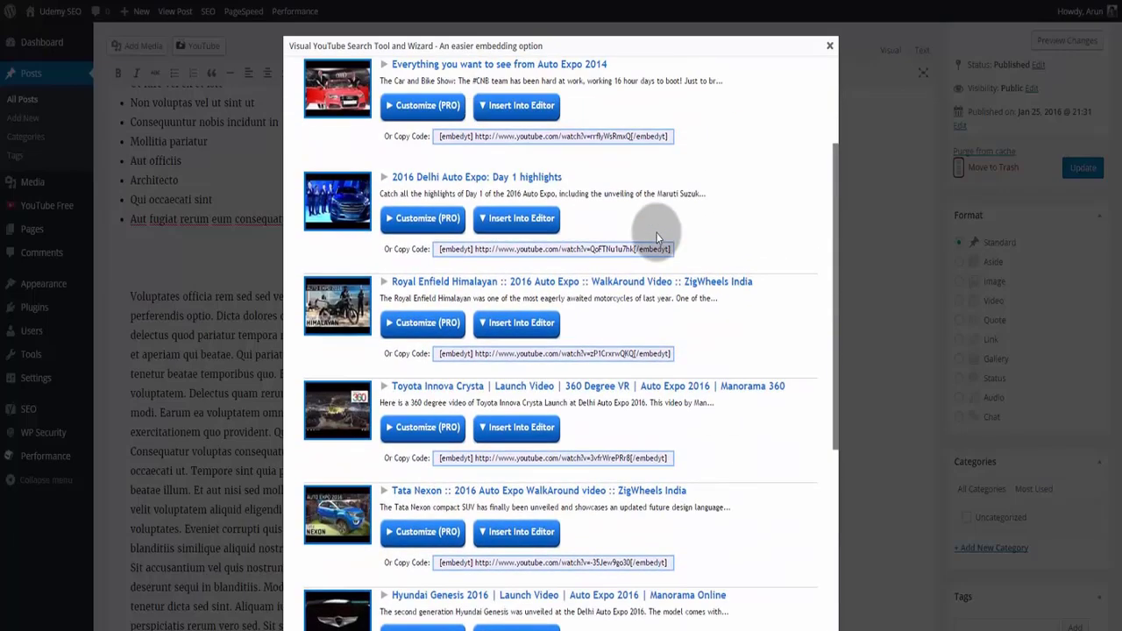
scroll(658, 237, "up", 2)
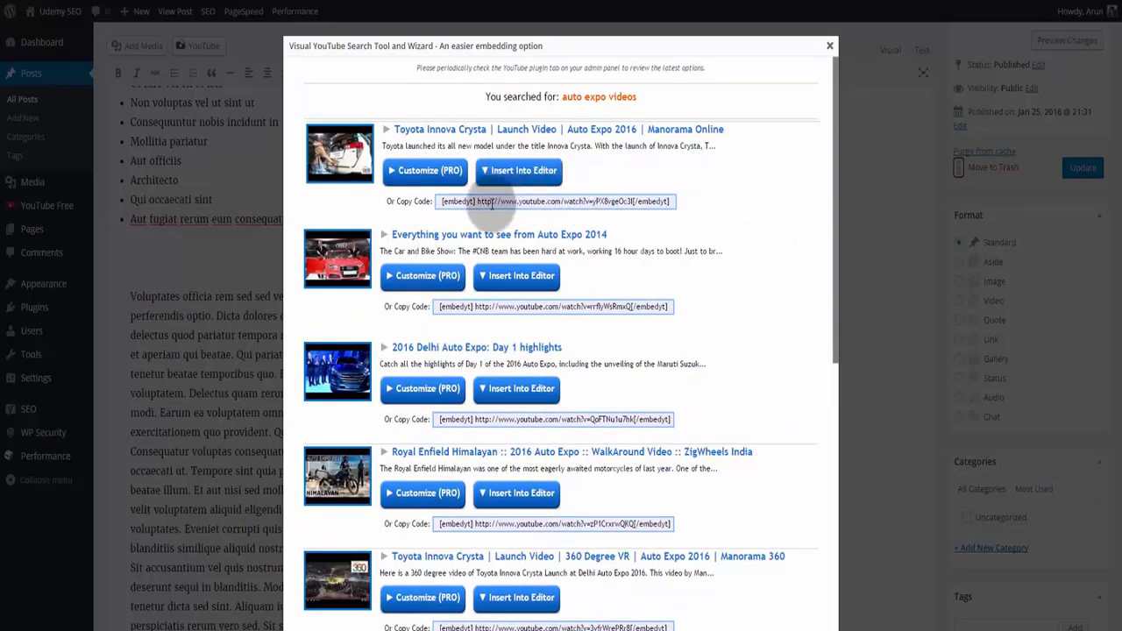
left_click_drag(441, 200, 646, 243)
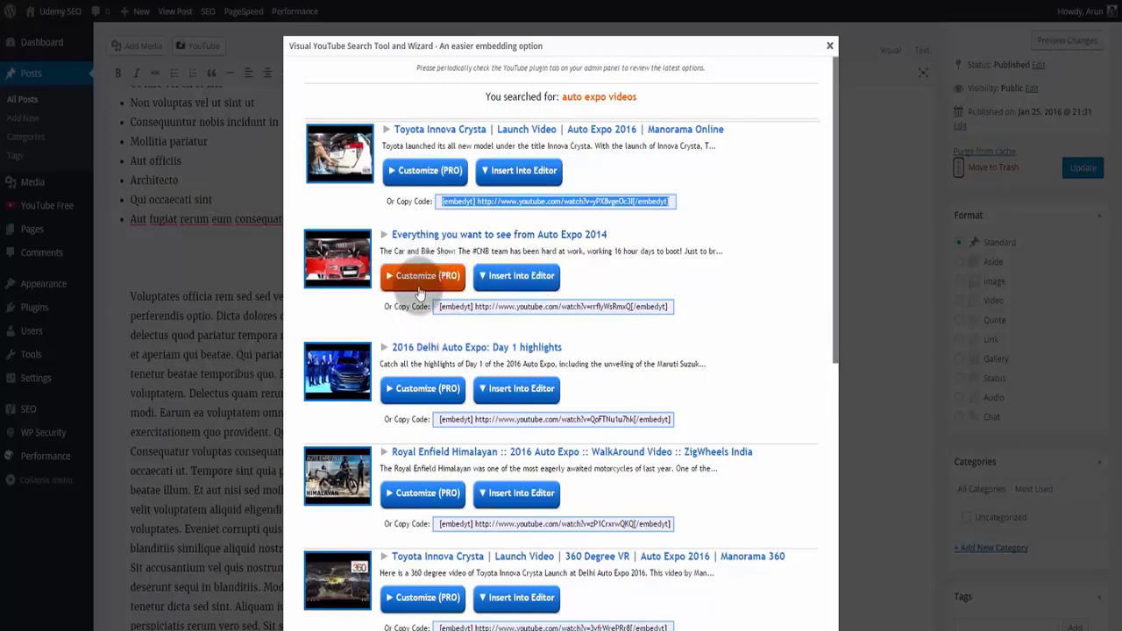
left_click(521, 276)
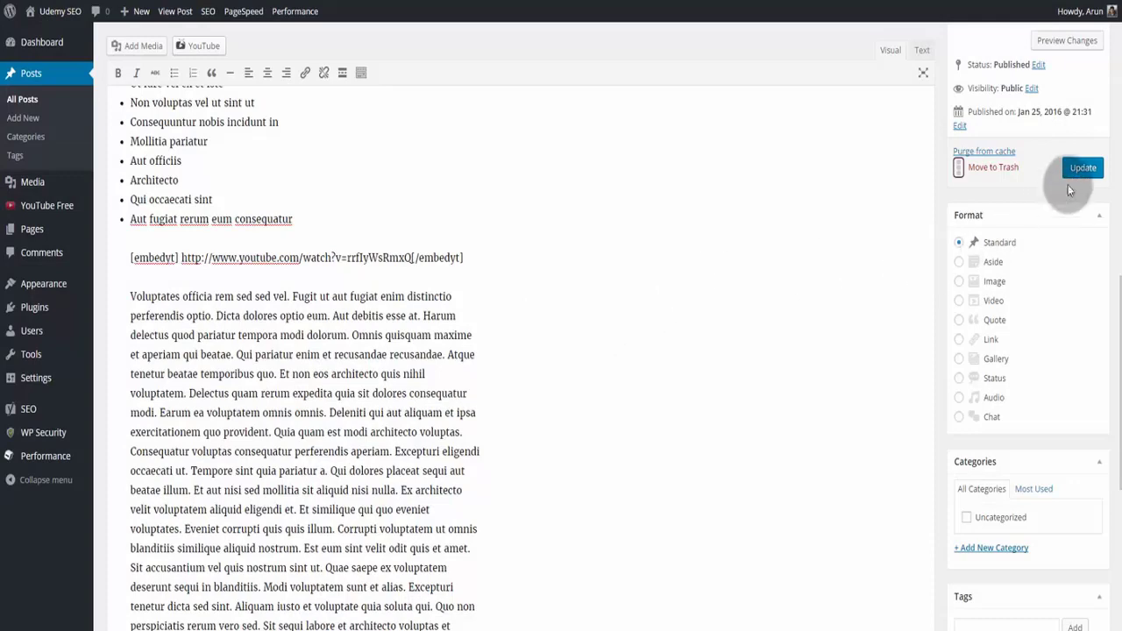
Step: Update the post, view it live, and scroll down to the embedded Auto Expo video
left_click(1081, 167)
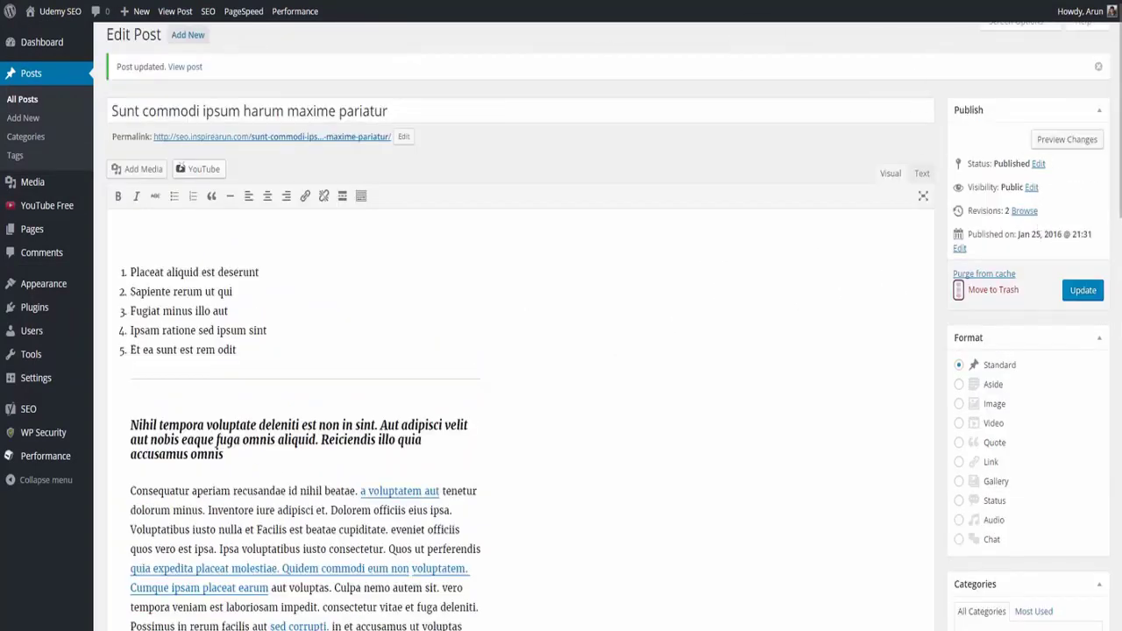
left_click(179, 66)
scroll(651, 250, "down", 10)
scroll(653, 247, "down", 7)
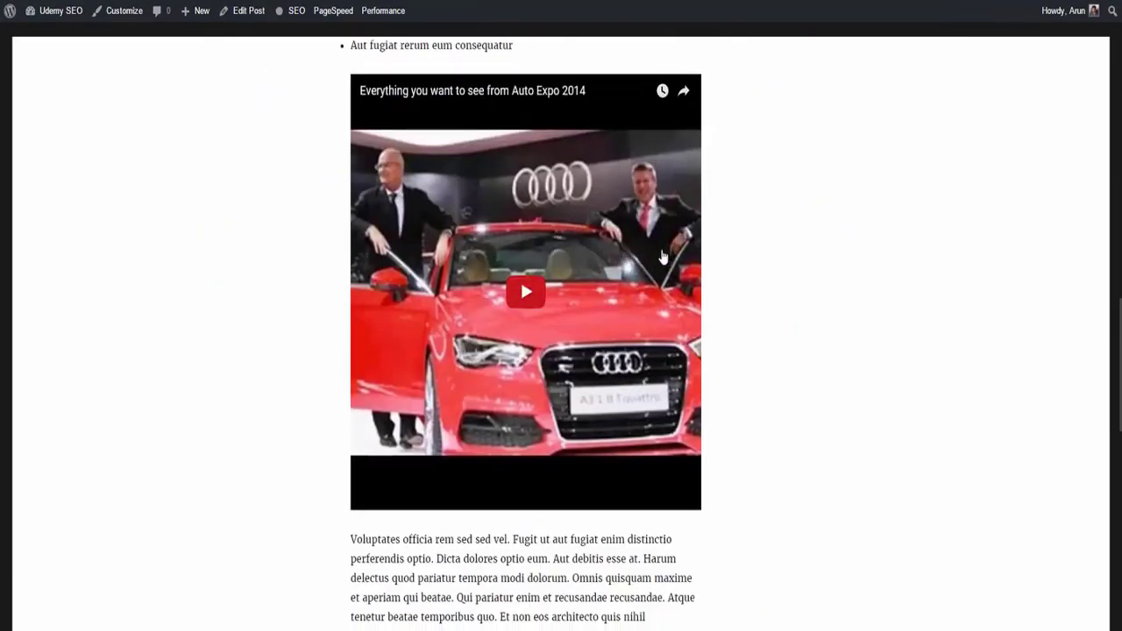
left_click(823, 278)
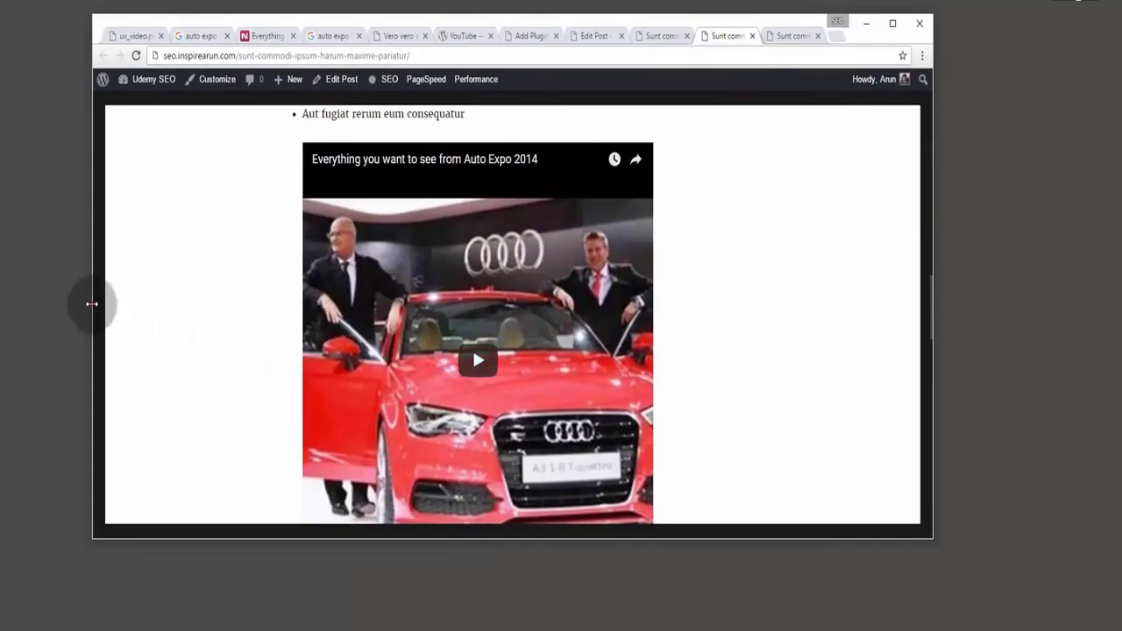
left_click_drag(92, 307, 533, 363)
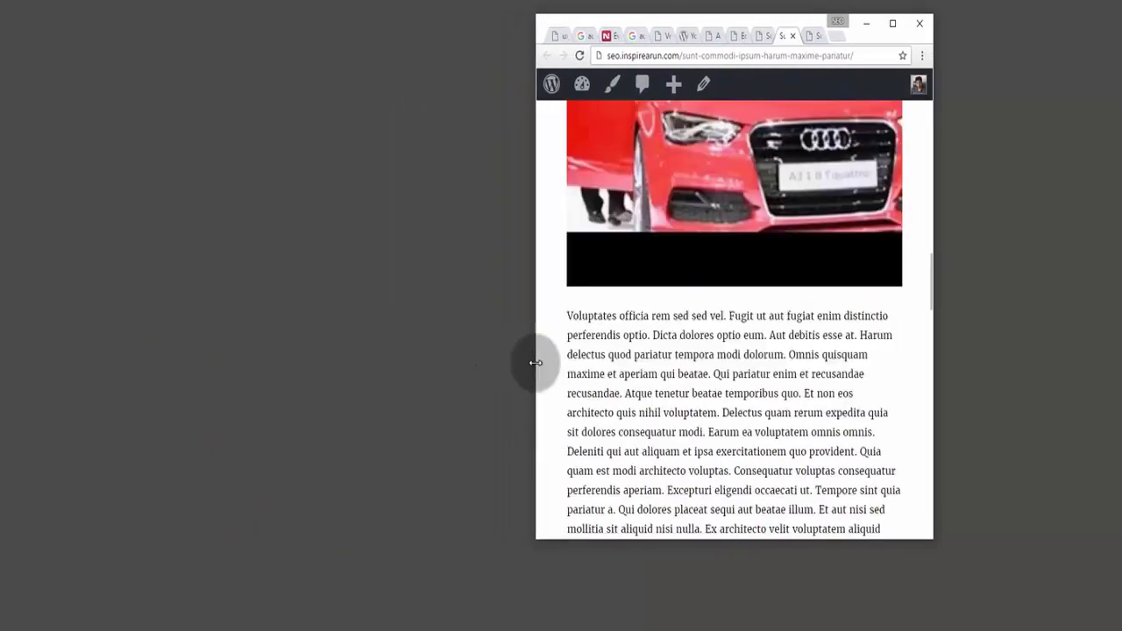
scroll(671, 376, "up", 4)
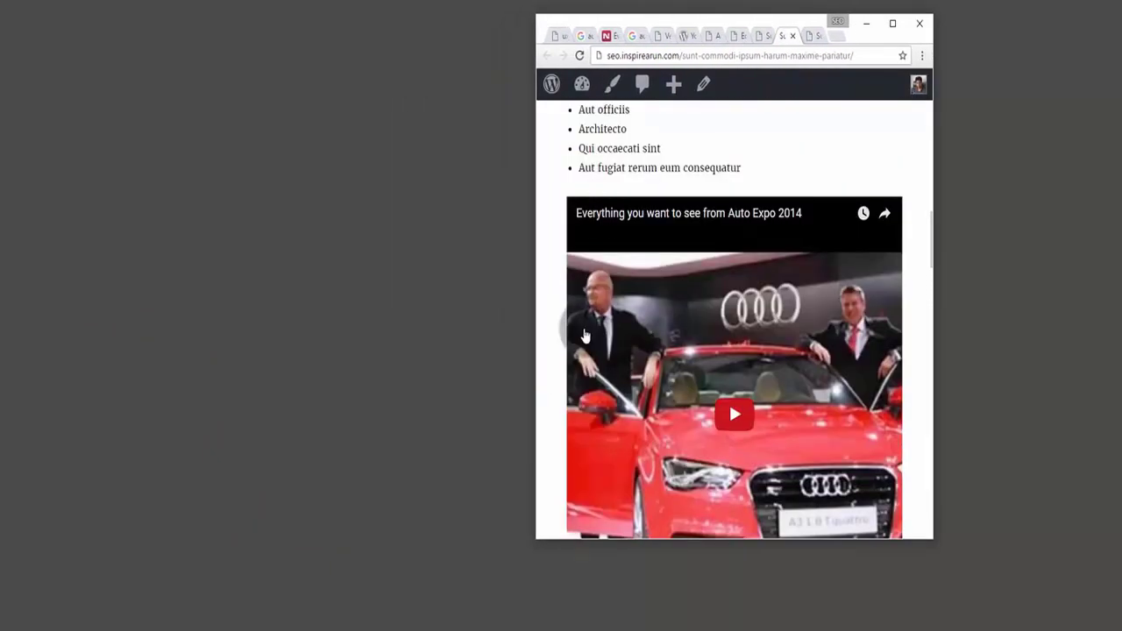
left_click_drag(534, 327, 674, 333)
scroll(764, 354, "down", 2)
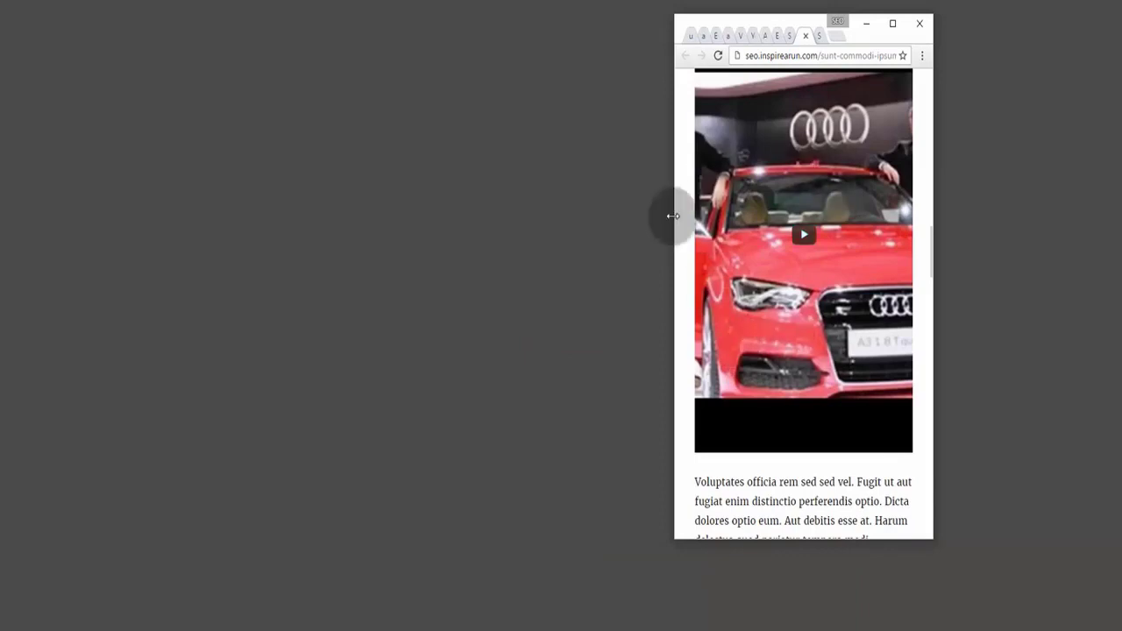
left_click_drag(672, 216, 283, 260)
mouse_move(903, 71)
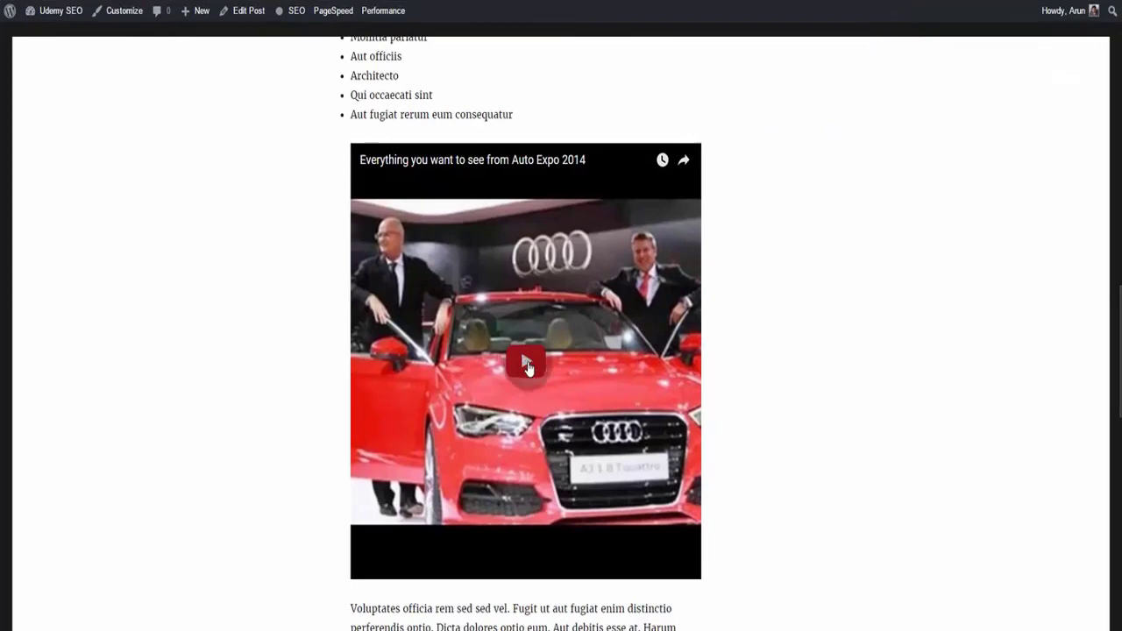
Step: Play the embedded Auto Expo video briefly, pause it, and scroll back up the page
left_click(571, 358)
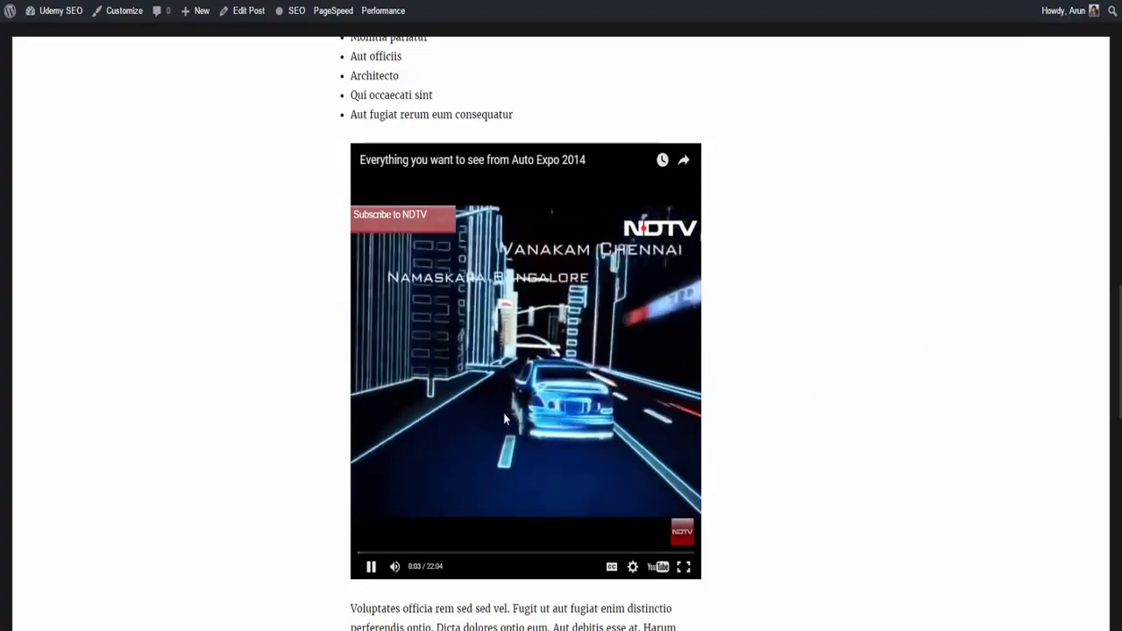
left_click(372, 568)
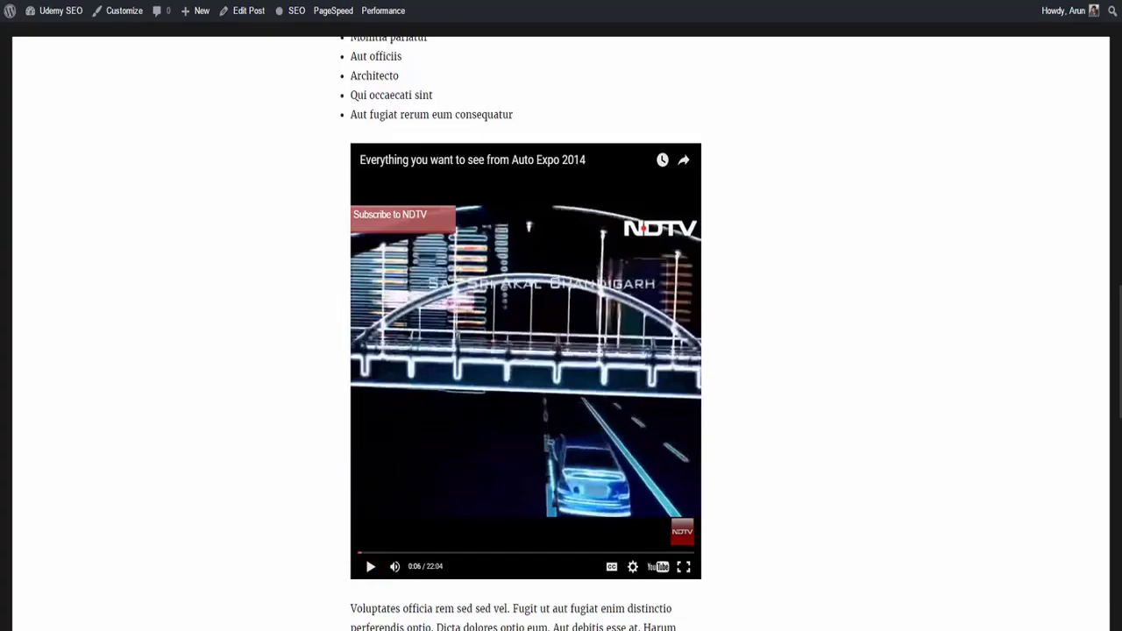
scroll(809, 284, "up", 15)
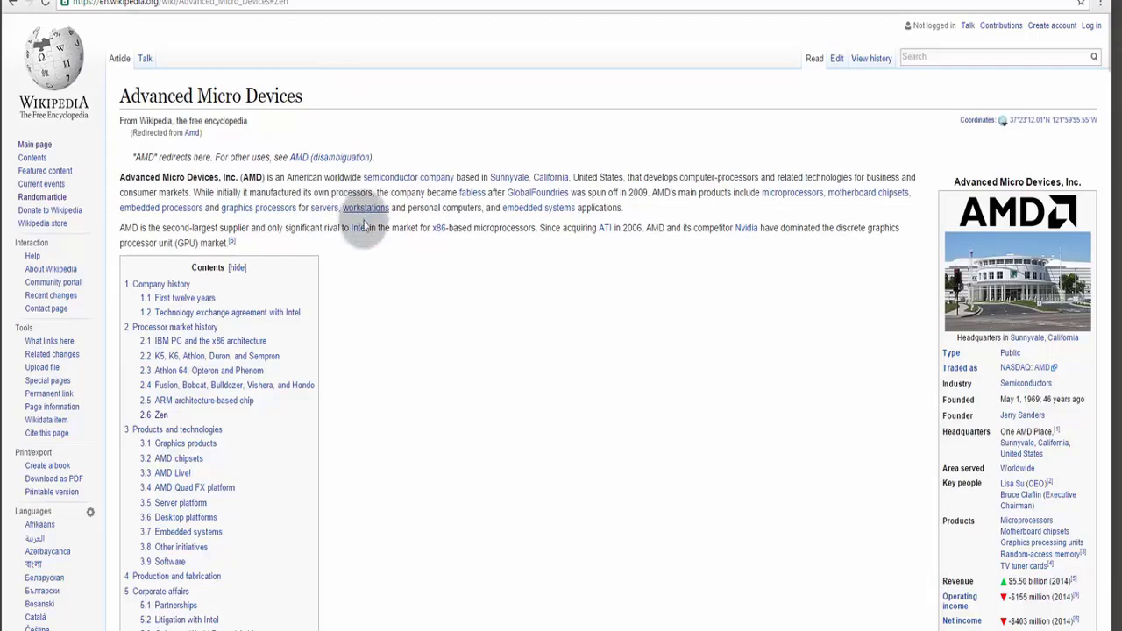
Step: Narrow the browser window twice to watch the AMD article reflow, then switch to the inspirearun.com device preview
scroll(443, 318, "down", 4)
scroll(444, 320, "down", 2)
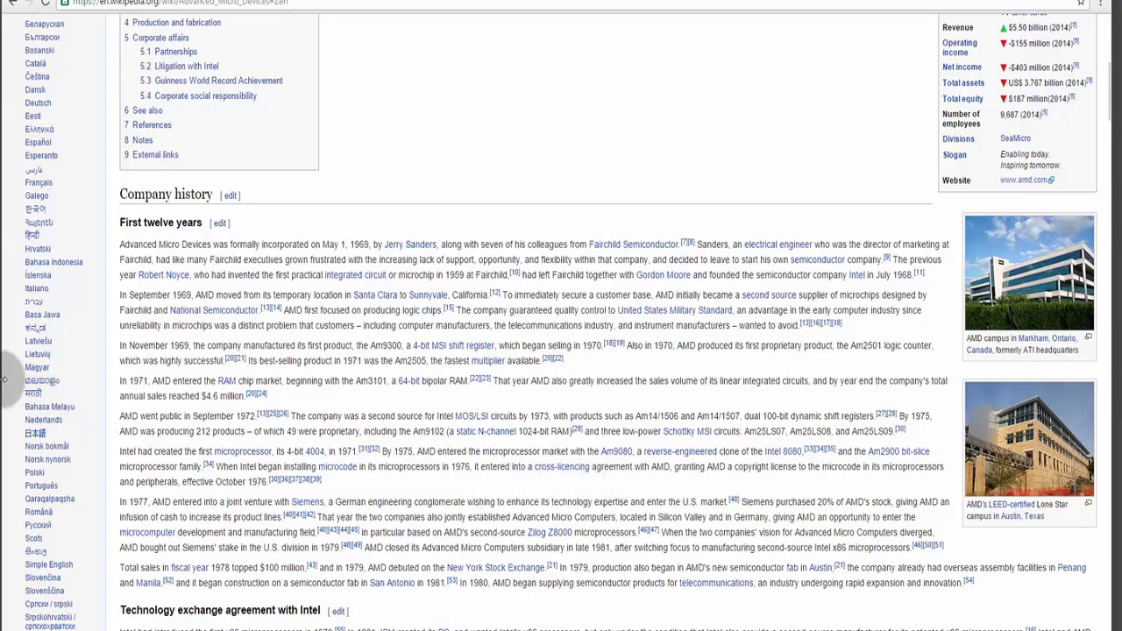
left_click_drag(5, 380, 666, 480)
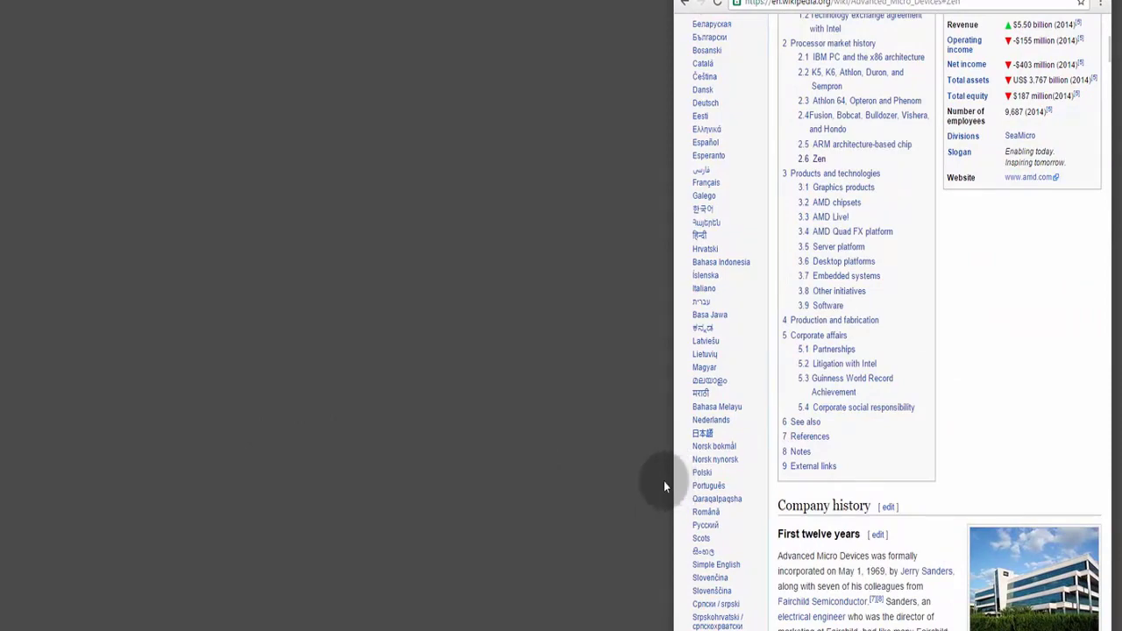
scroll(959, 441, "down", 6)
scroll(960, 443, "down", 1)
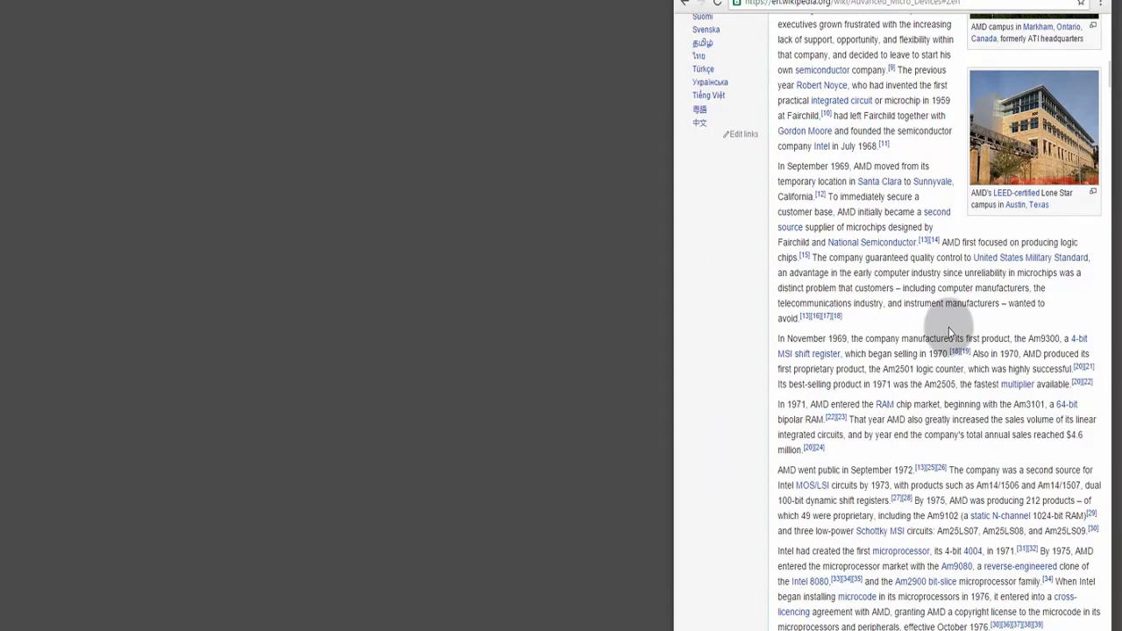
left_click_drag(674, 308, 2, 364)
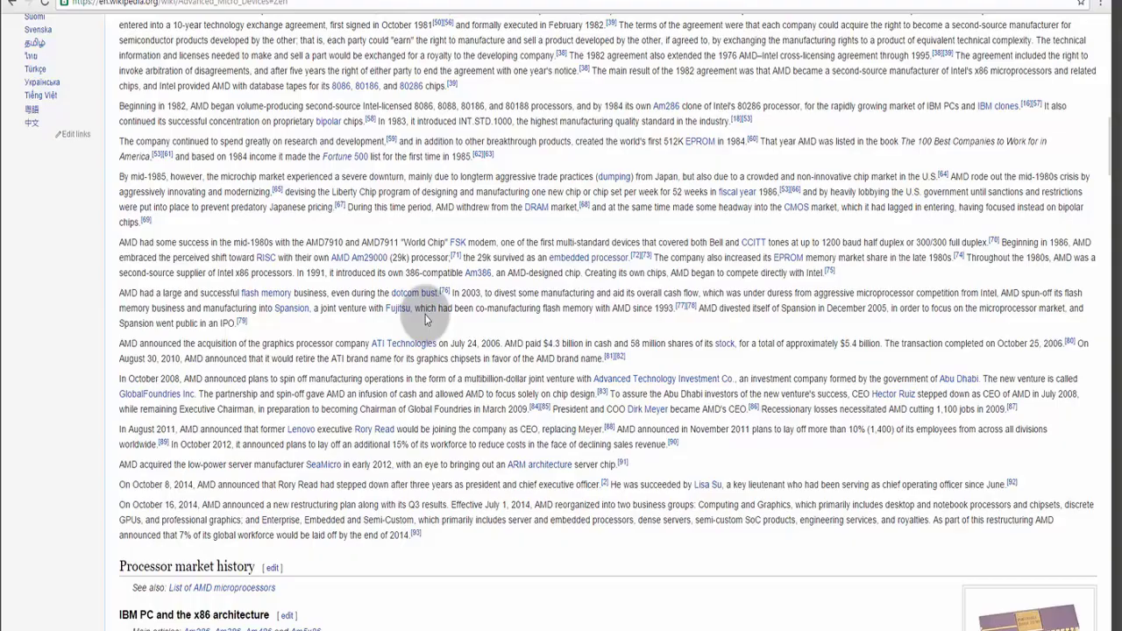
left_click(274, 2)
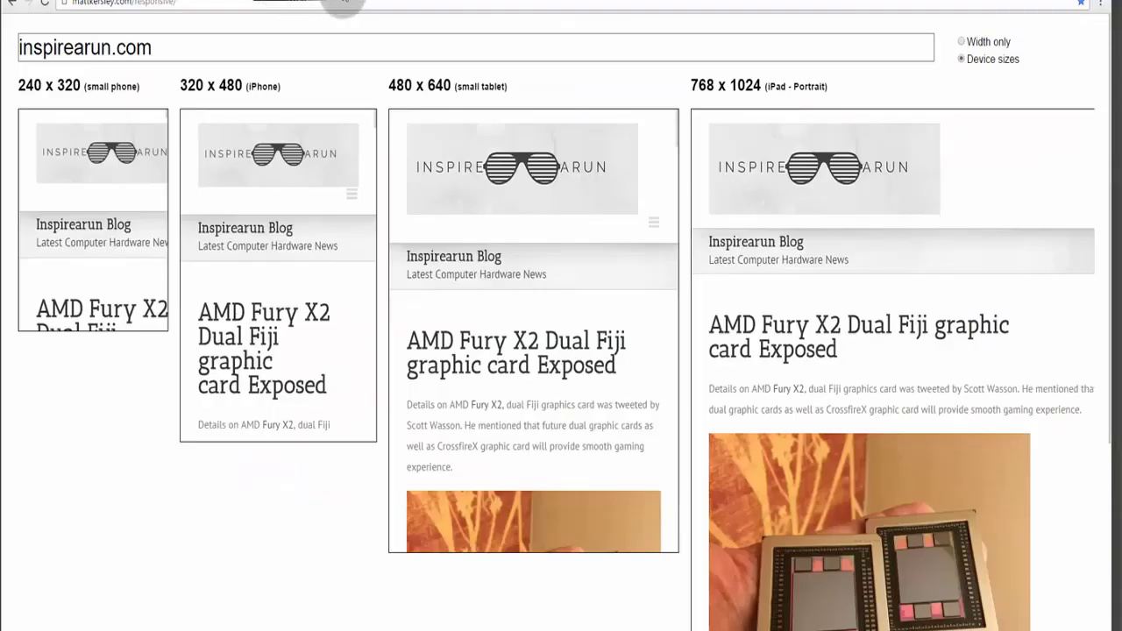
left_click(394, 2)
left_click(526, 2)
left_click(630, 3)
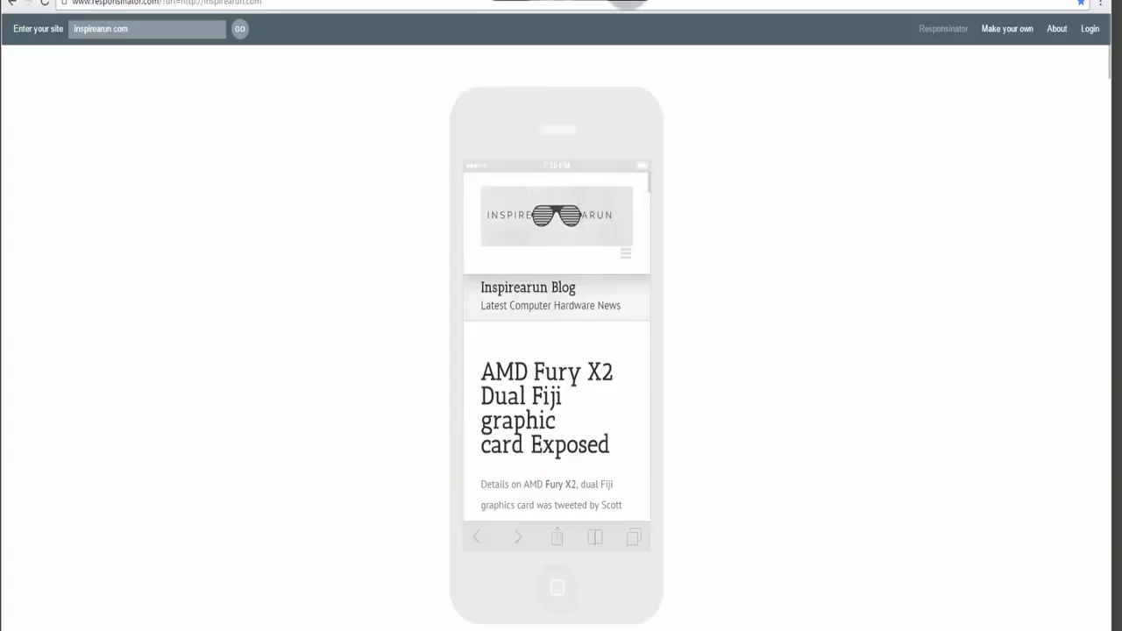
left_click(293, 1)
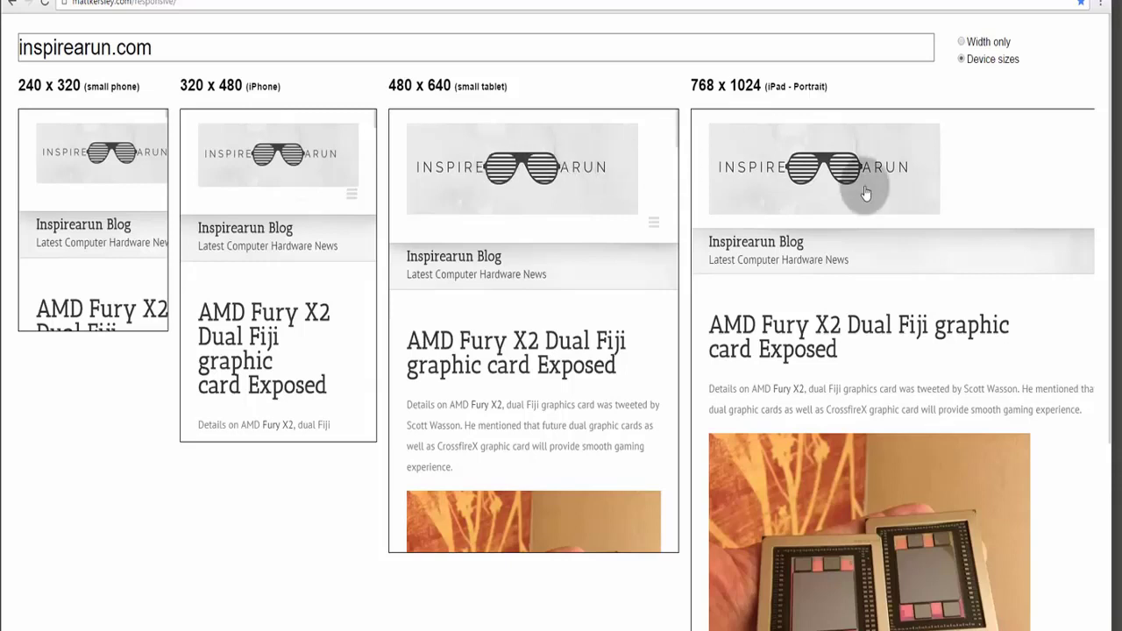
Step: Scroll through each inspirearun.com device-size preview, then move to responsivetest.net
scroll(80, 221, "down", 10)
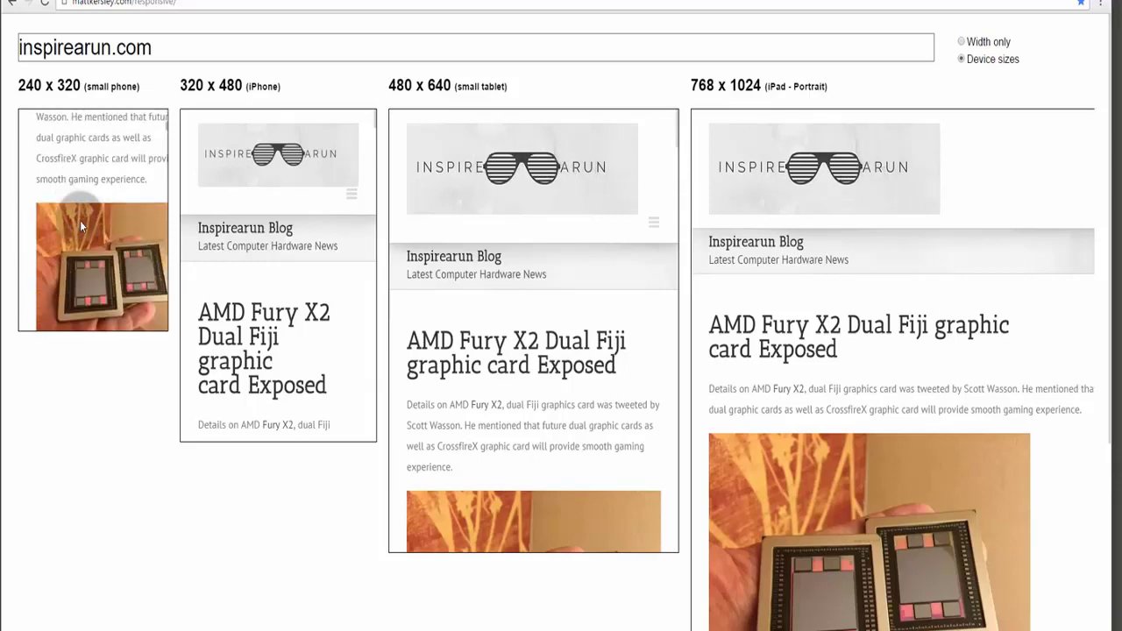
scroll(80, 220, "down", 5)
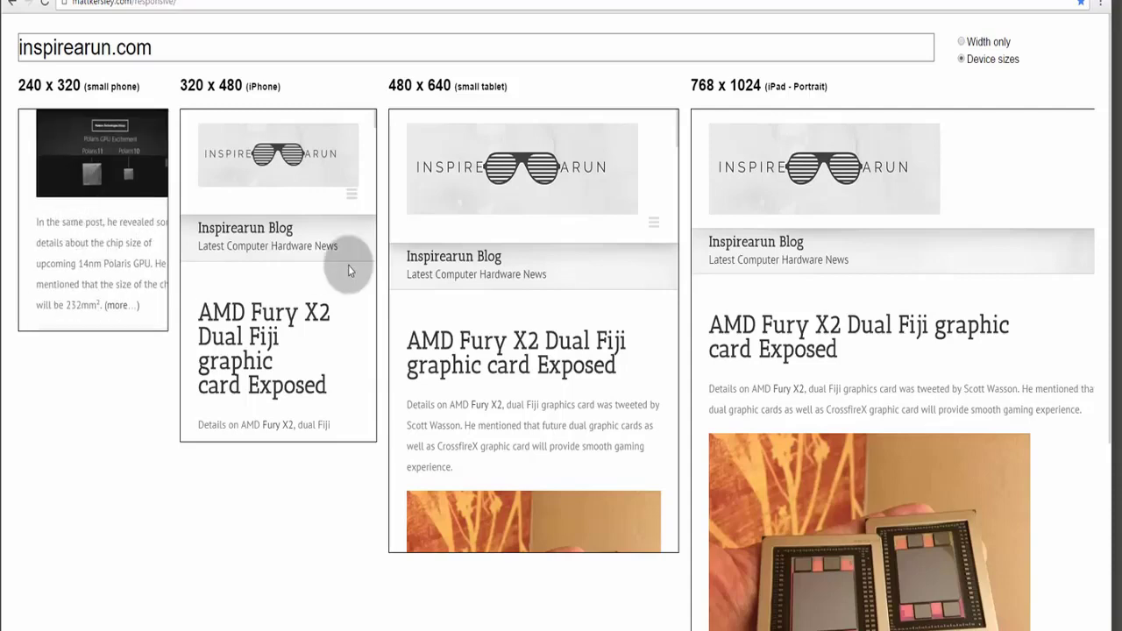
scroll(348, 265, "down", 10)
scroll(348, 265, "down", 5)
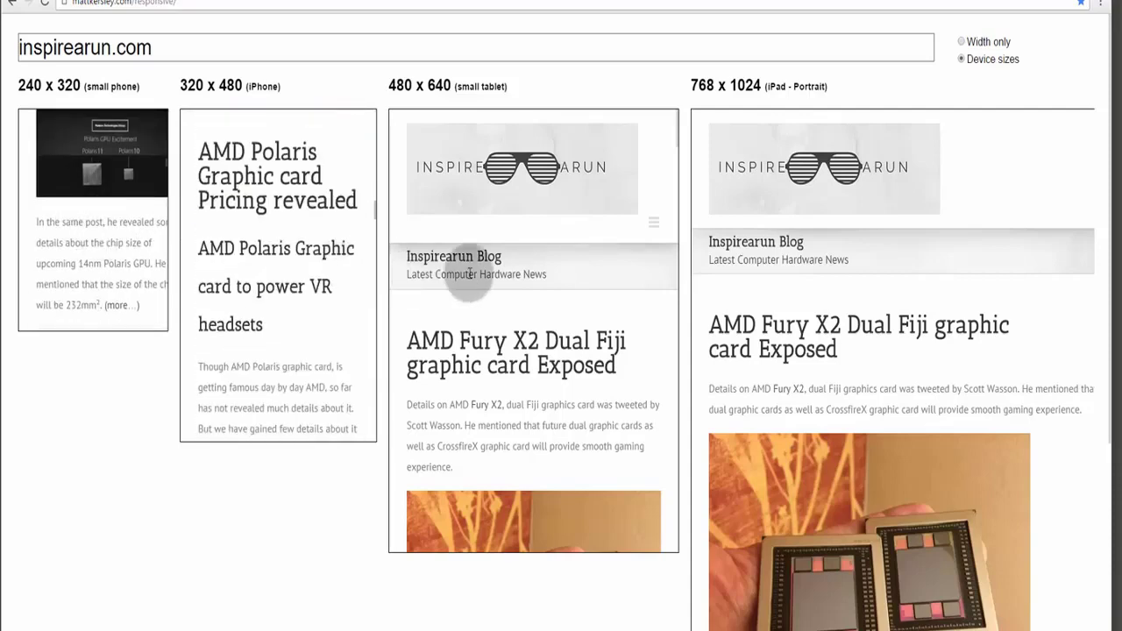
scroll(558, 274, "down", 8)
scroll(558, 274, "down", 15)
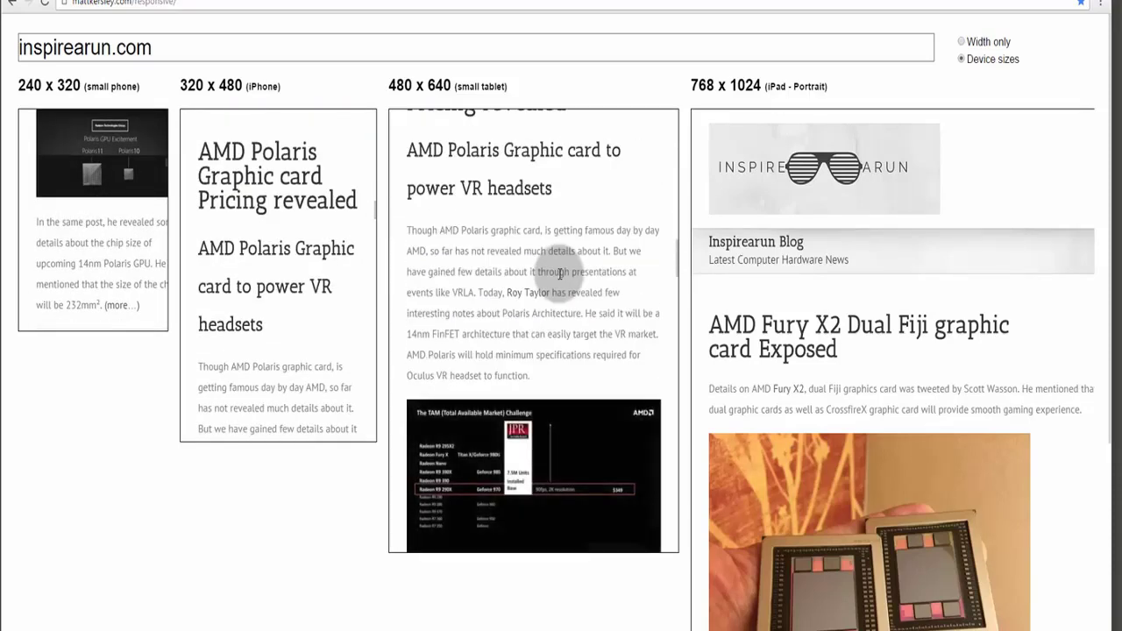
scroll(793, 269, "down", 10)
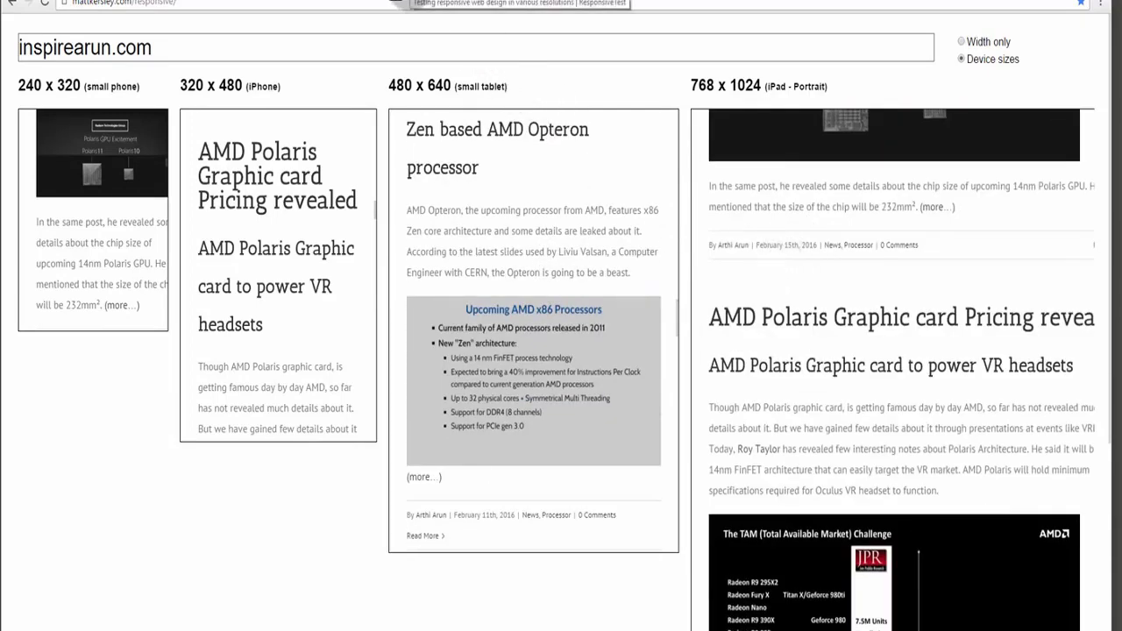
left_click(418, 4)
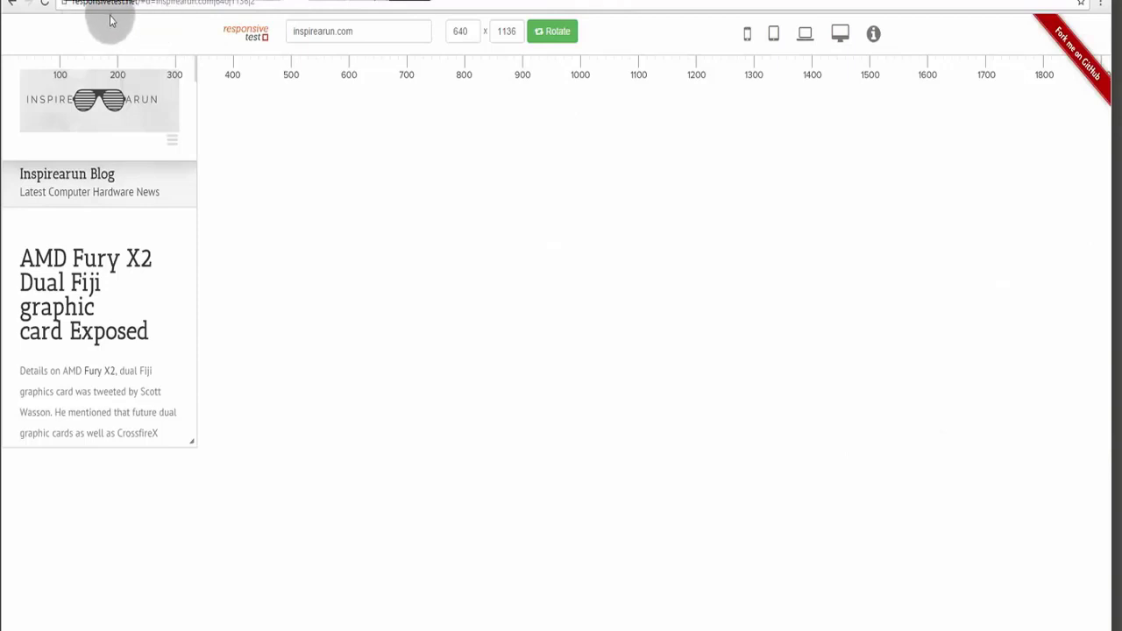
Step: Preview inspirearun.com at iPhone 4 size, then at Samsung S4 size (1080x1920)
left_click(747, 35)
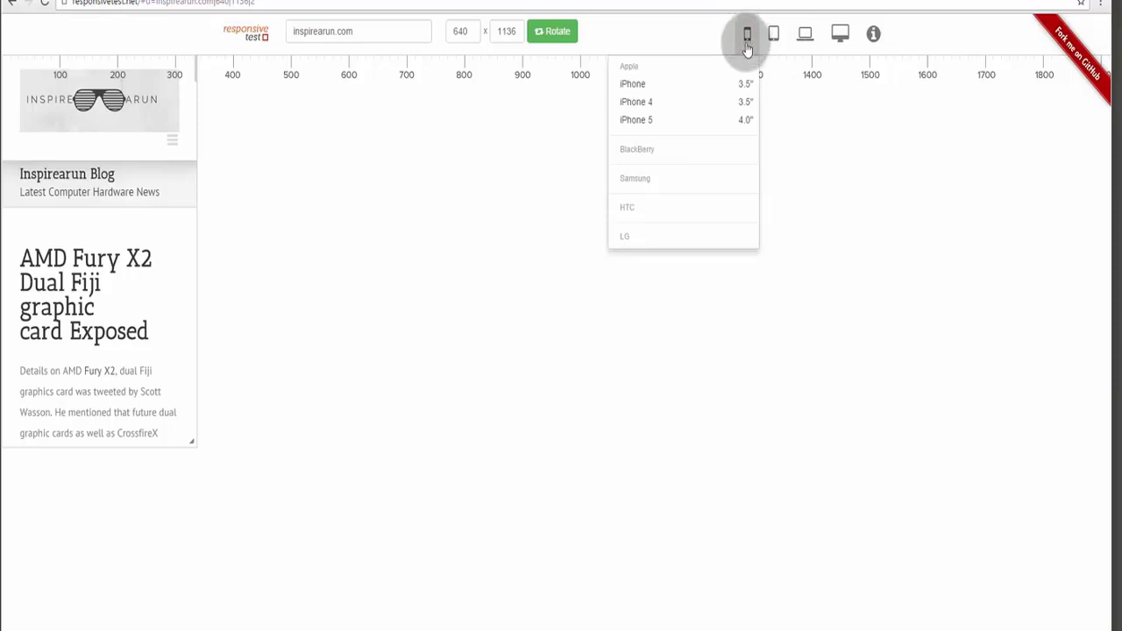
left_click(710, 103)
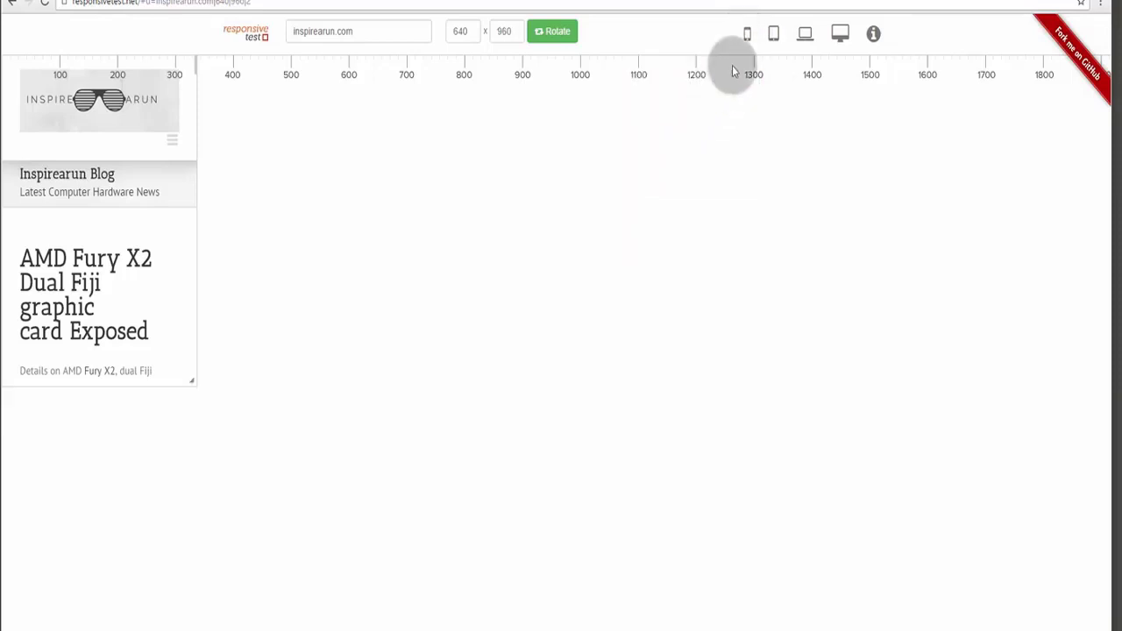
left_click(747, 35)
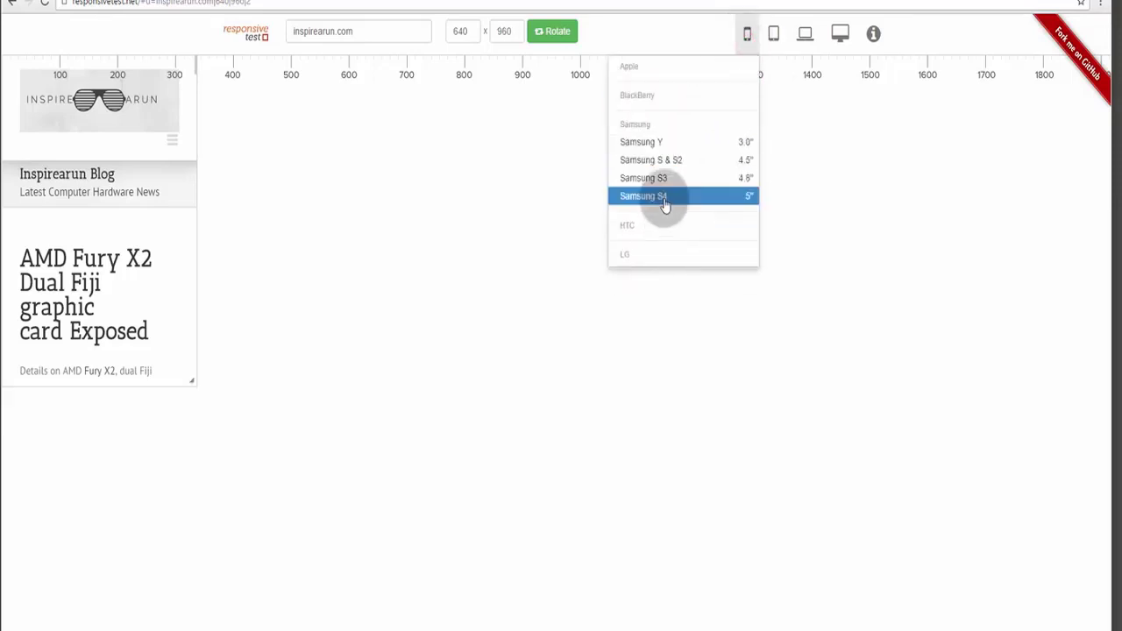
left_click(663, 201)
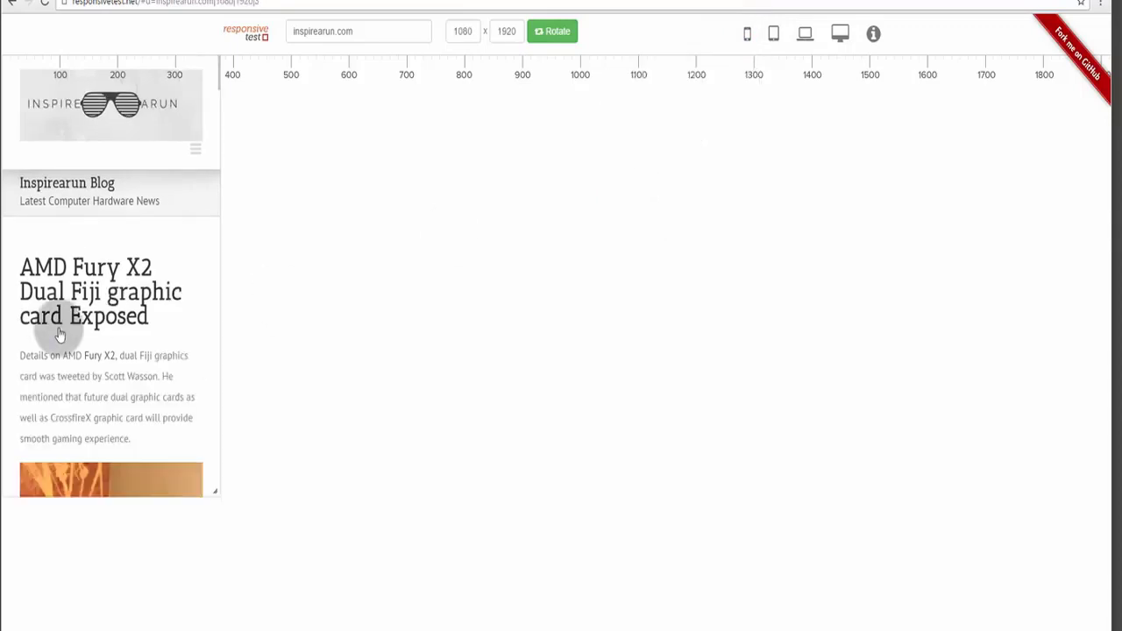
Step: Scroll the Samsung S4 preview down through the AMD Bristol Ridge FP4 article
scroll(39, 326, "down", 5)
scroll(40, 331, "down", 15)
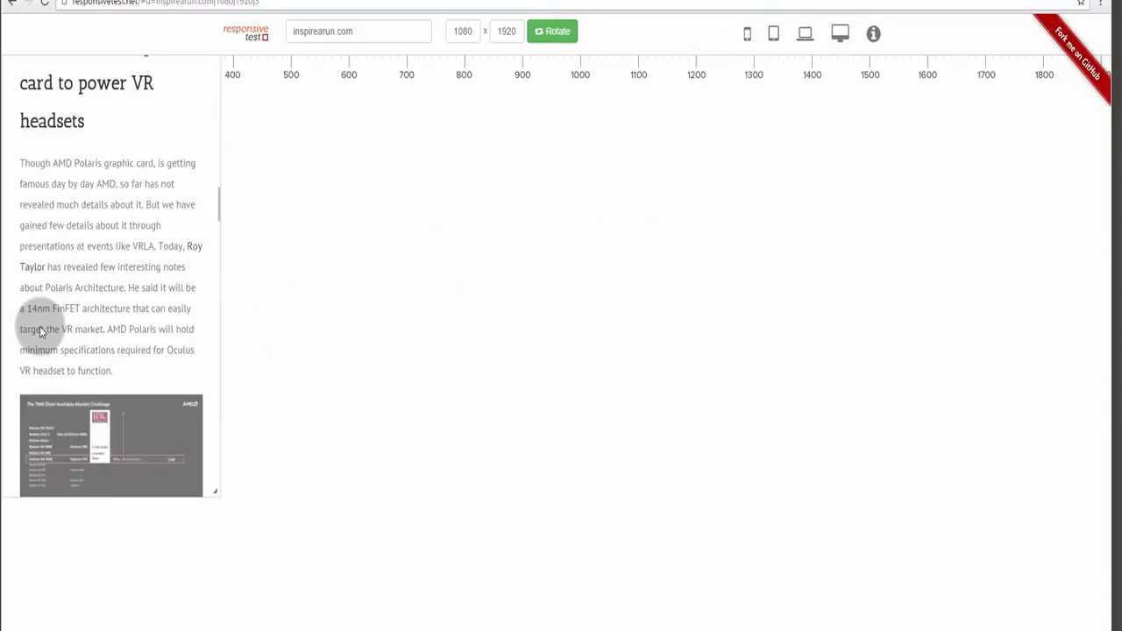
scroll(39, 331, "down", 10)
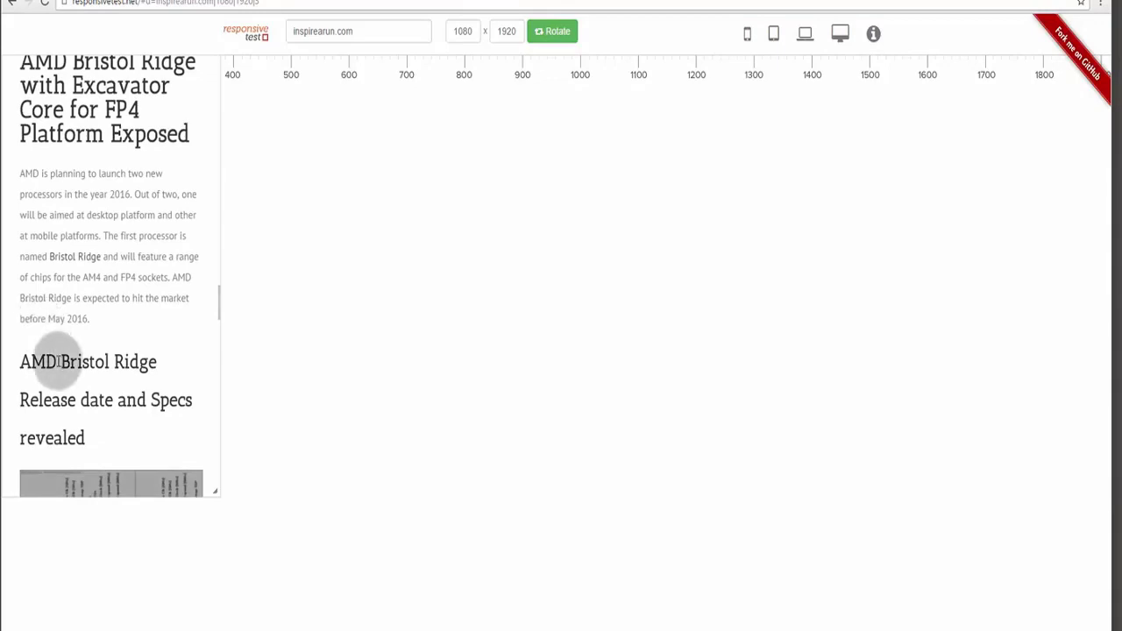
scroll(58, 362, "down", 5)
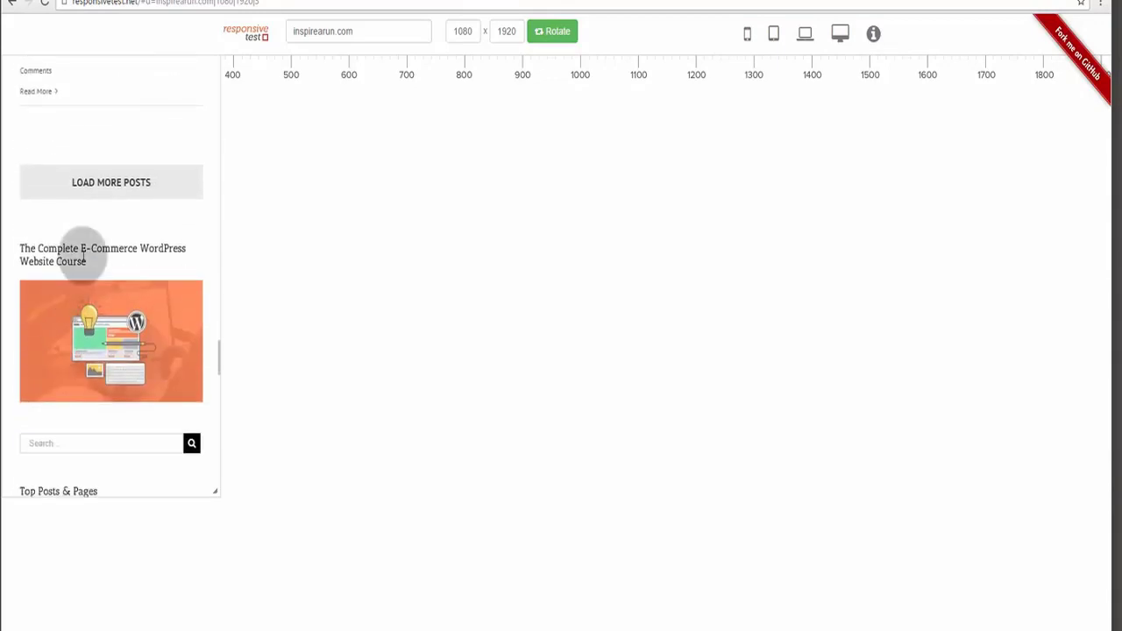
scroll(88, 244, "up", 8)
scroll(88, 245, "up", 7)
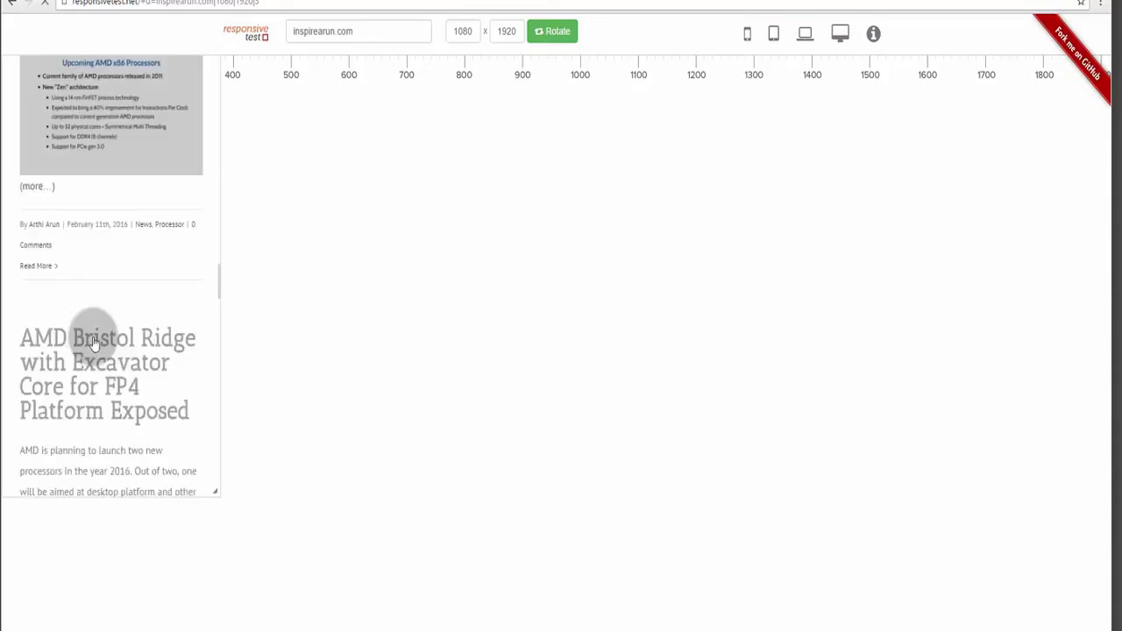
scroll(99, 272, "down", 5)
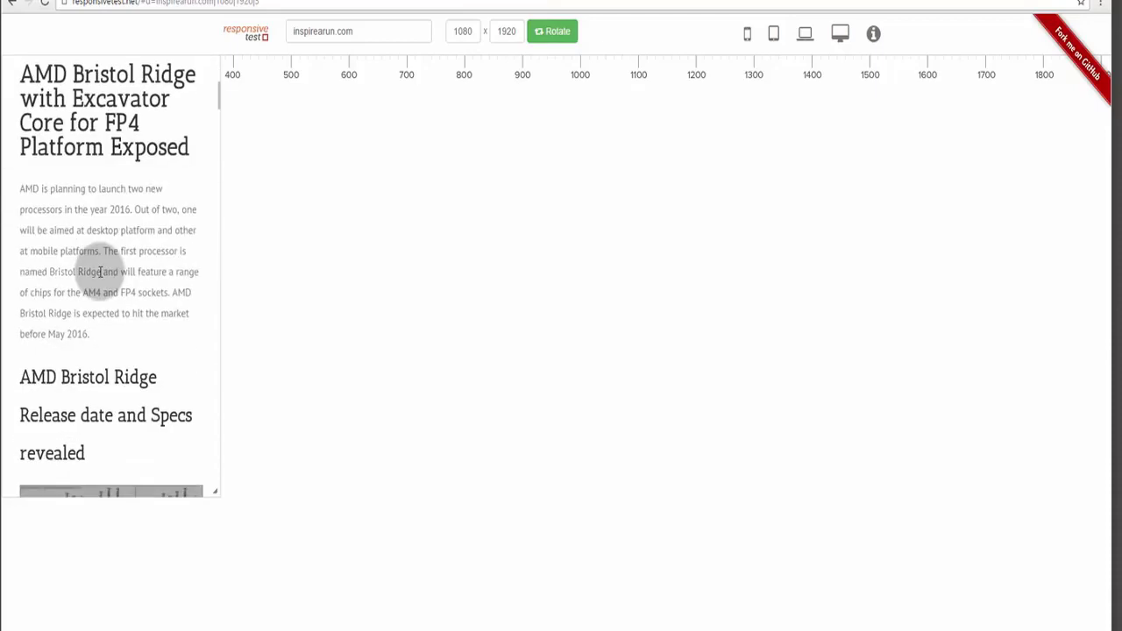
scroll(99, 277, "down", 8)
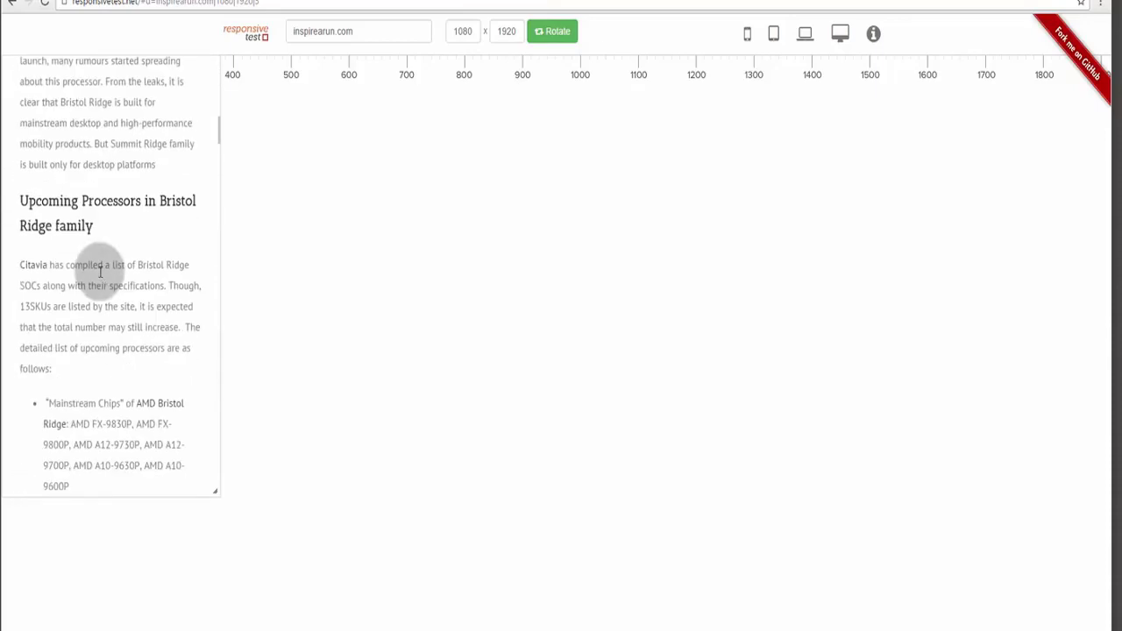
scroll(100, 272, "down", 10)
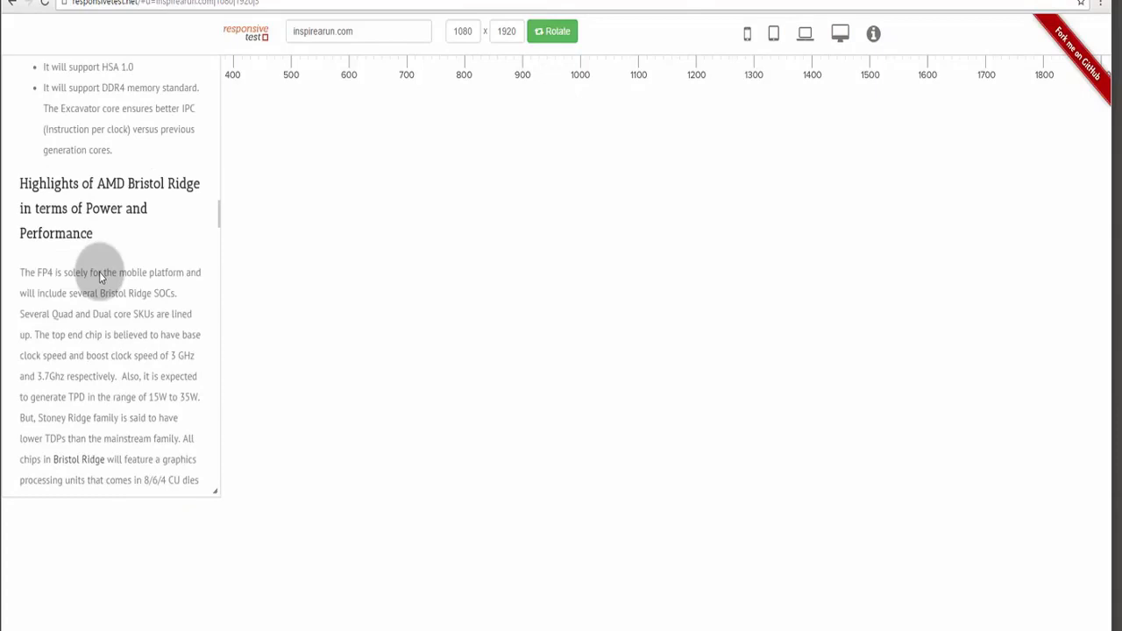
scroll(99, 271, "down", 5)
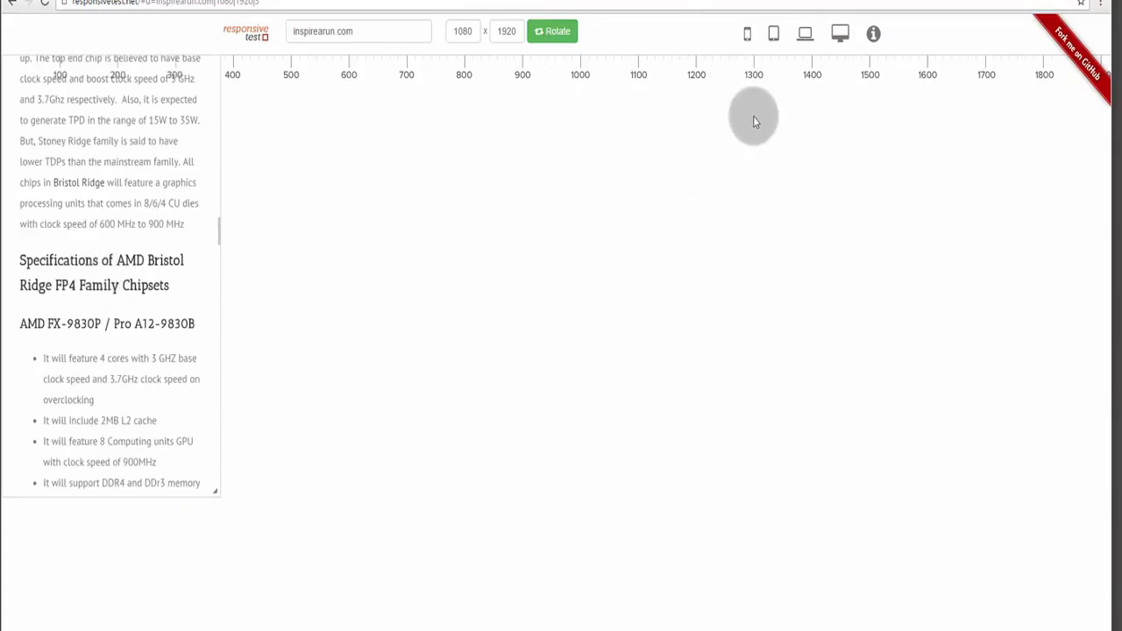
Step: Browse the tablet, laptop and desktop preset lists, then move to Responsive Design Checker
left_click(773, 34)
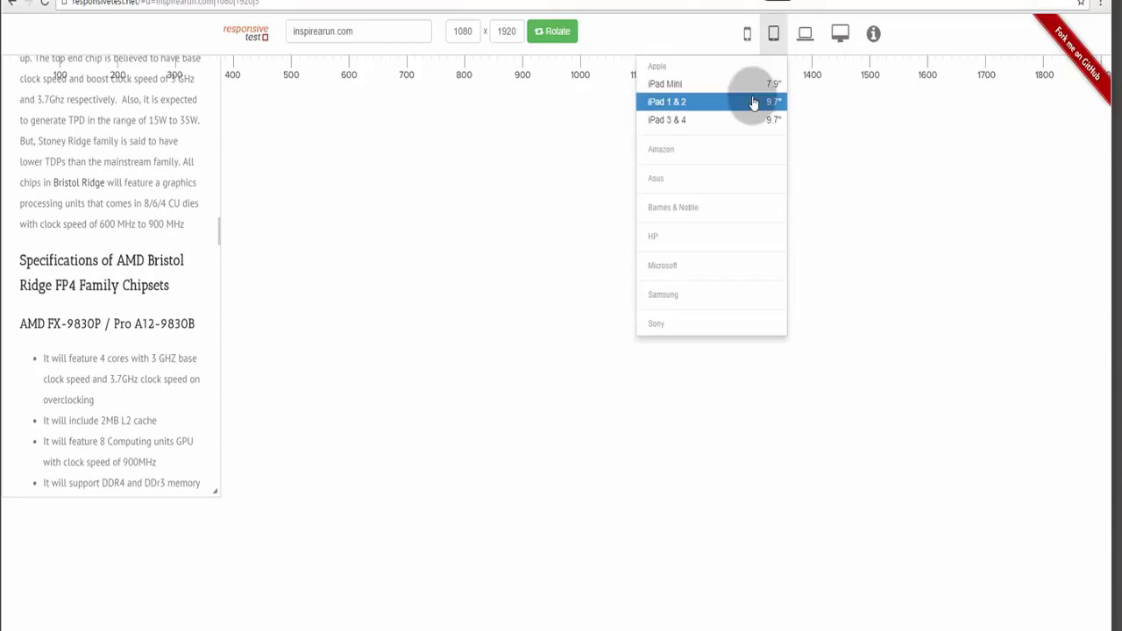
mouse_move(746, 132)
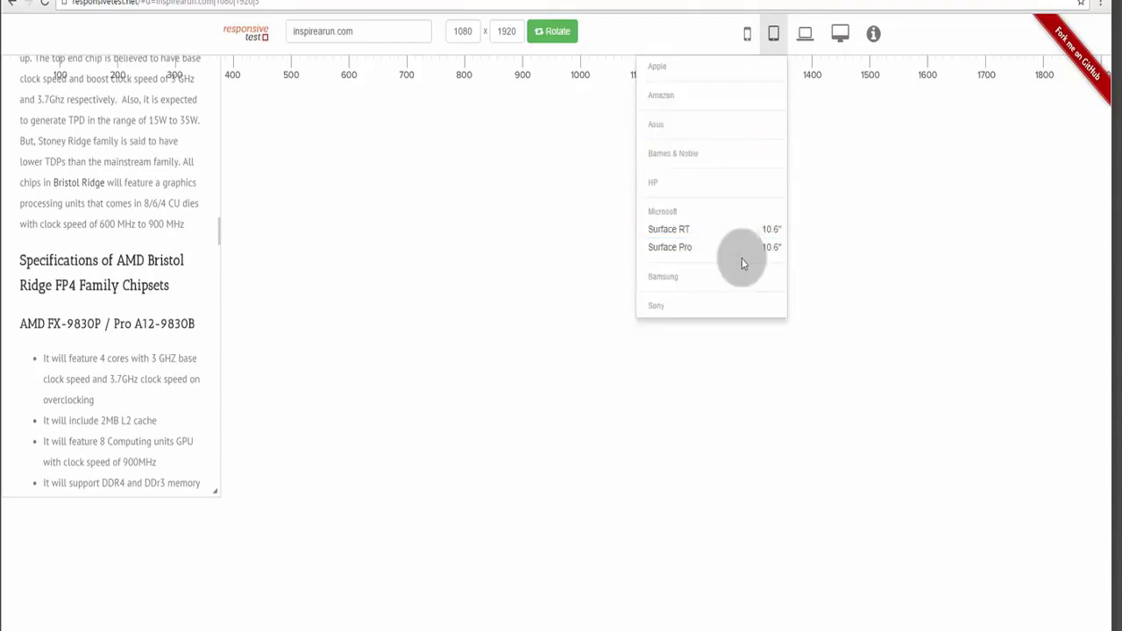
left_click(805, 33)
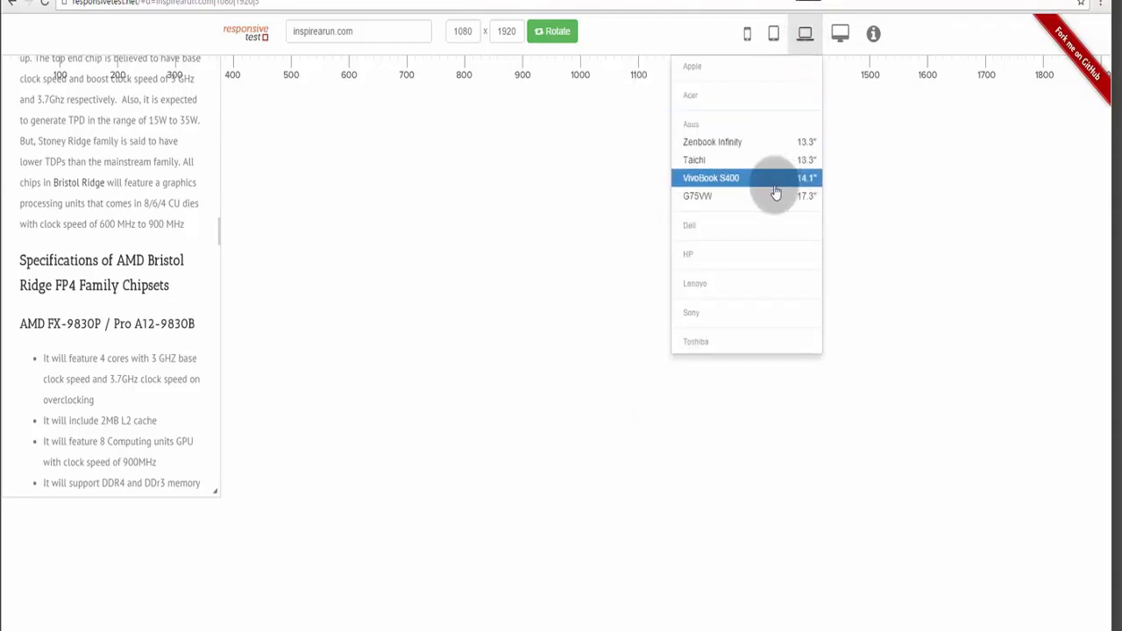
left_click(840, 35)
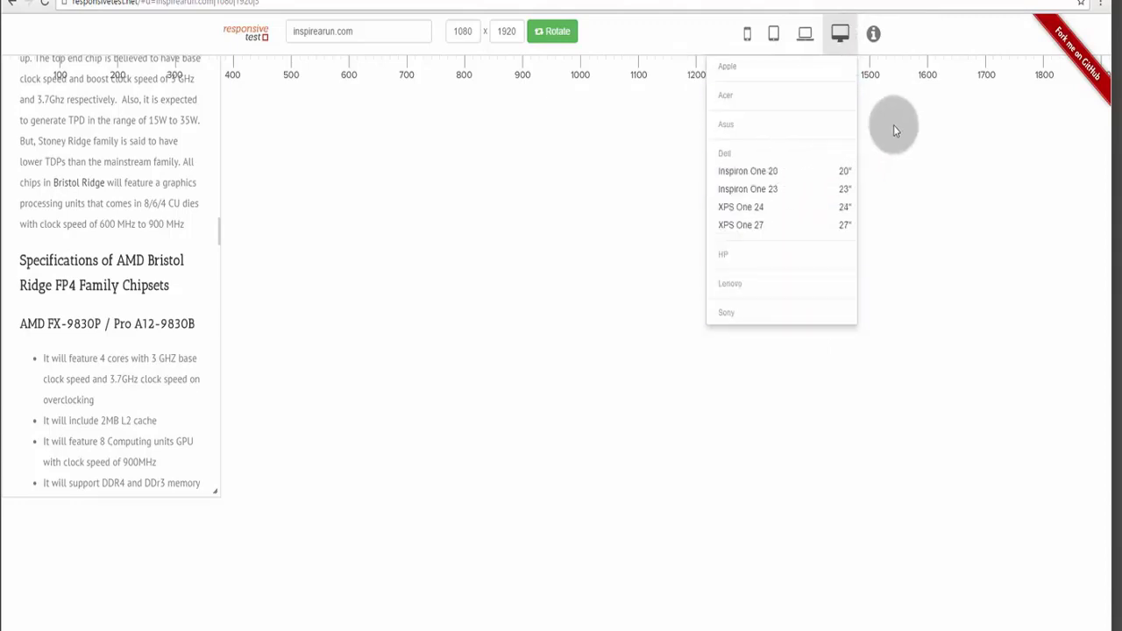
left_click(531, 2)
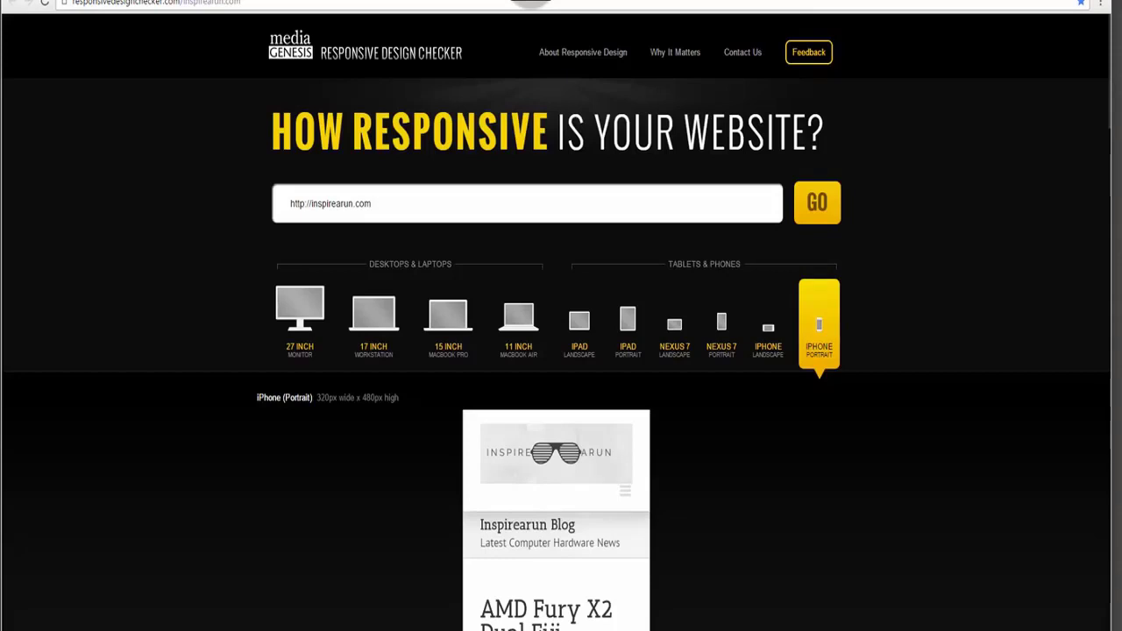
Step: Cycle the preview through iPhone landscape, Nexus 7 and iPad portrait/landscape, ending at 11-inch MacBook Air (1366 x 768)
scroll(563, 376, "down", 2)
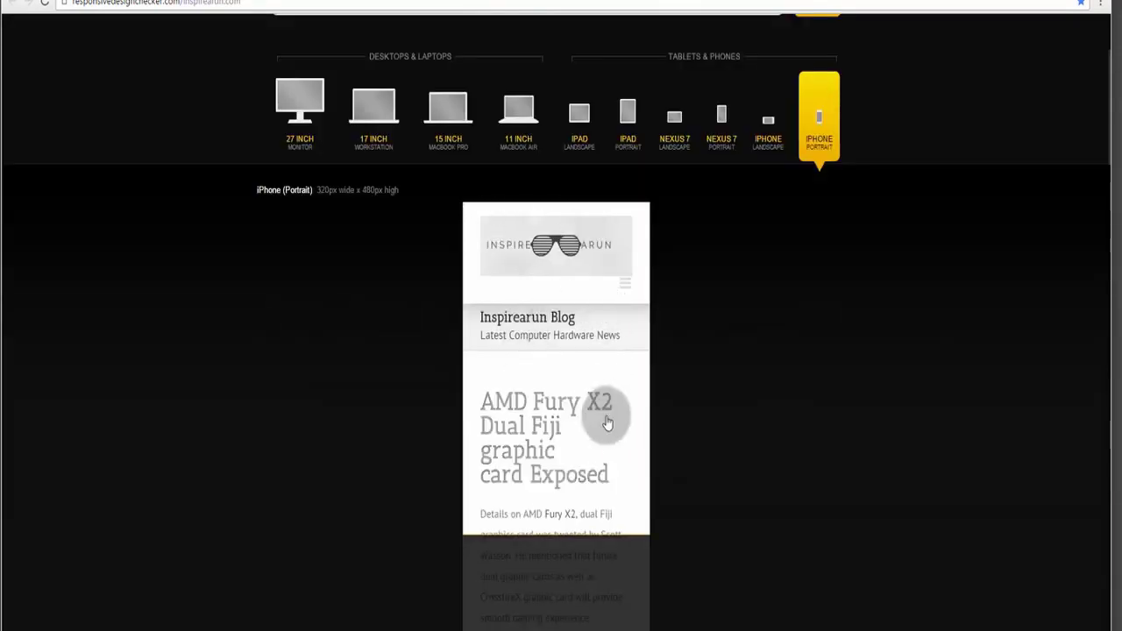
scroll(604, 421, "down", 6)
scroll(548, 302, "up", 6)
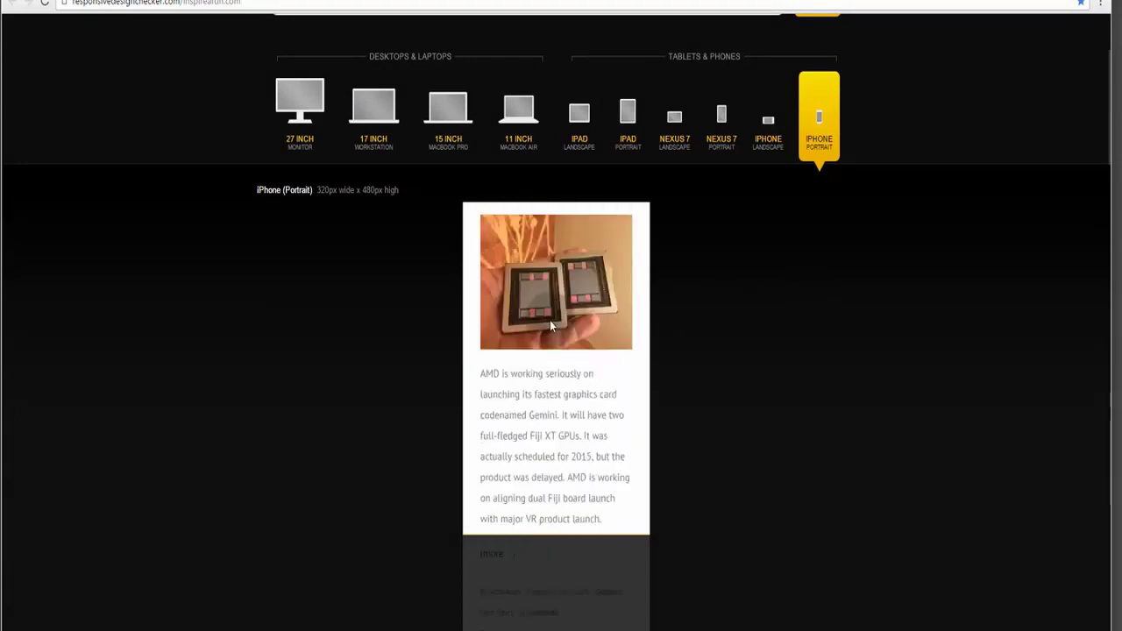
left_click(773, 138)
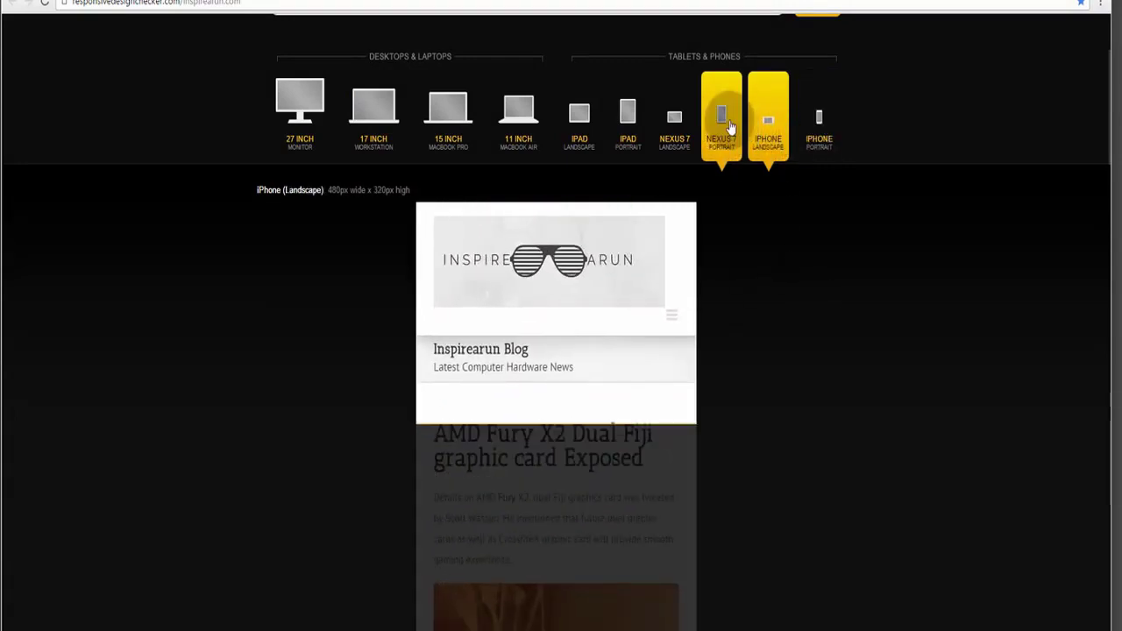
left_click(729, 120)
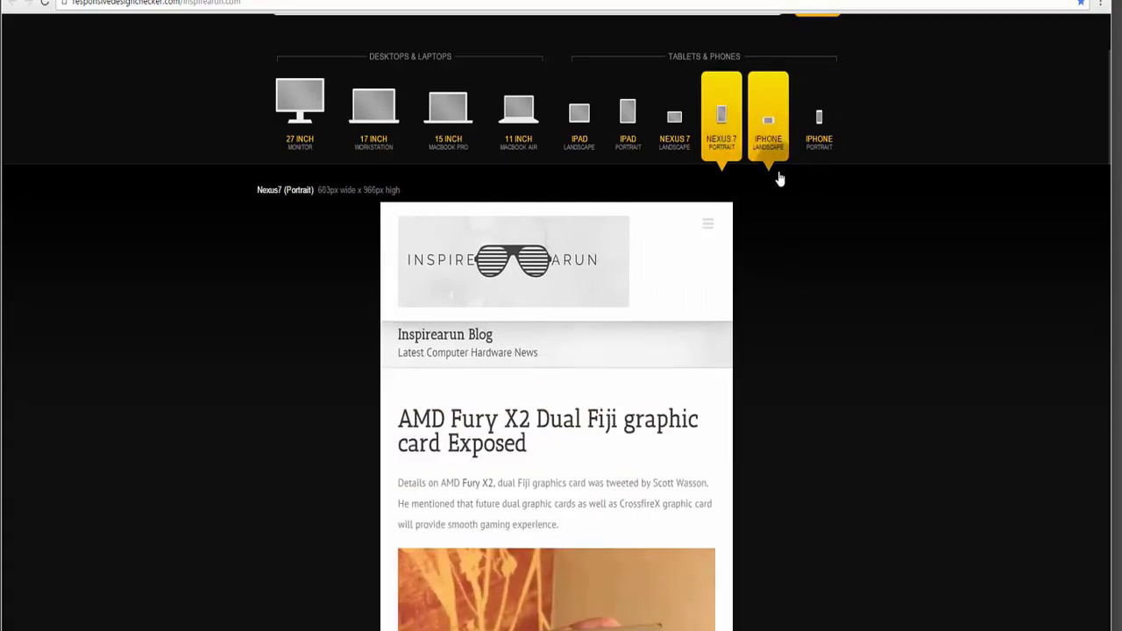
left_click(664, 138)
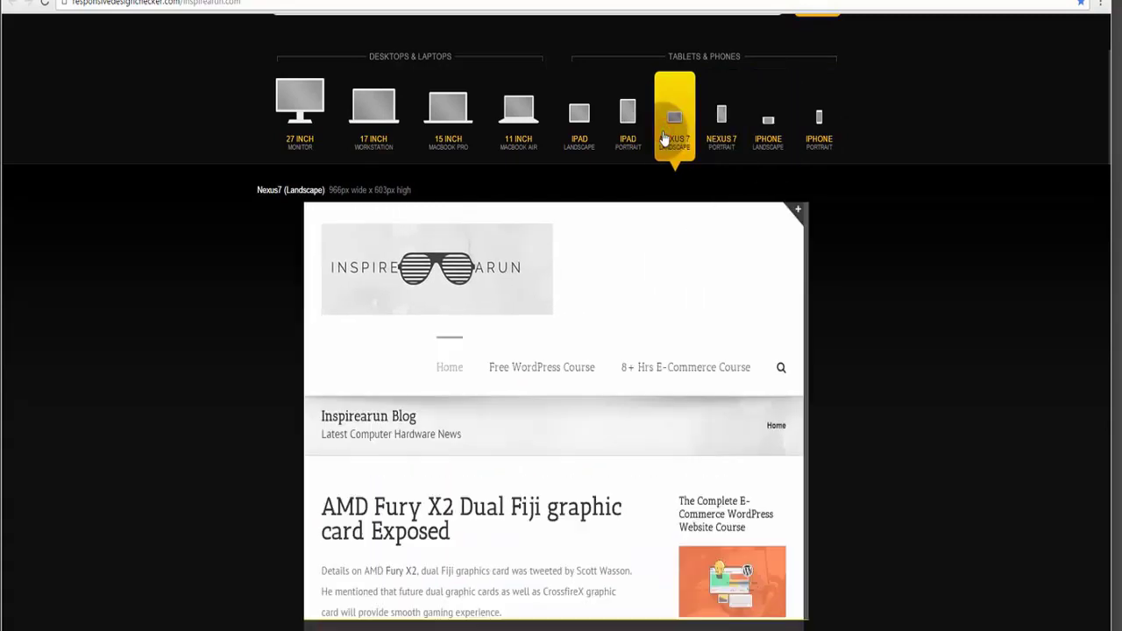
left_click(631, 120)
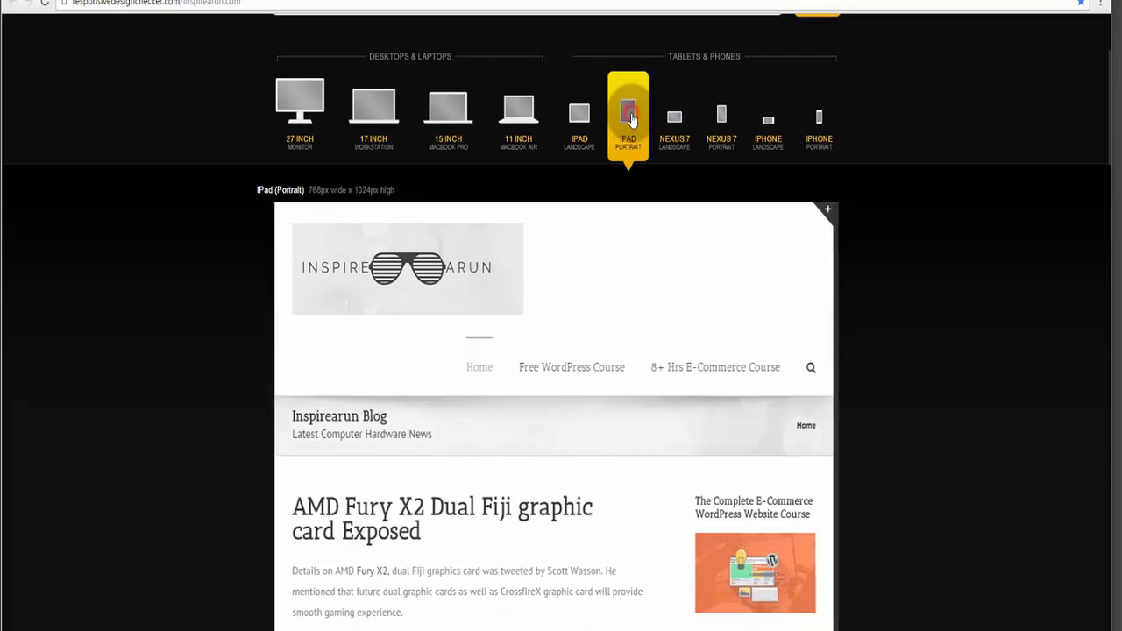
left_click(575, 124)
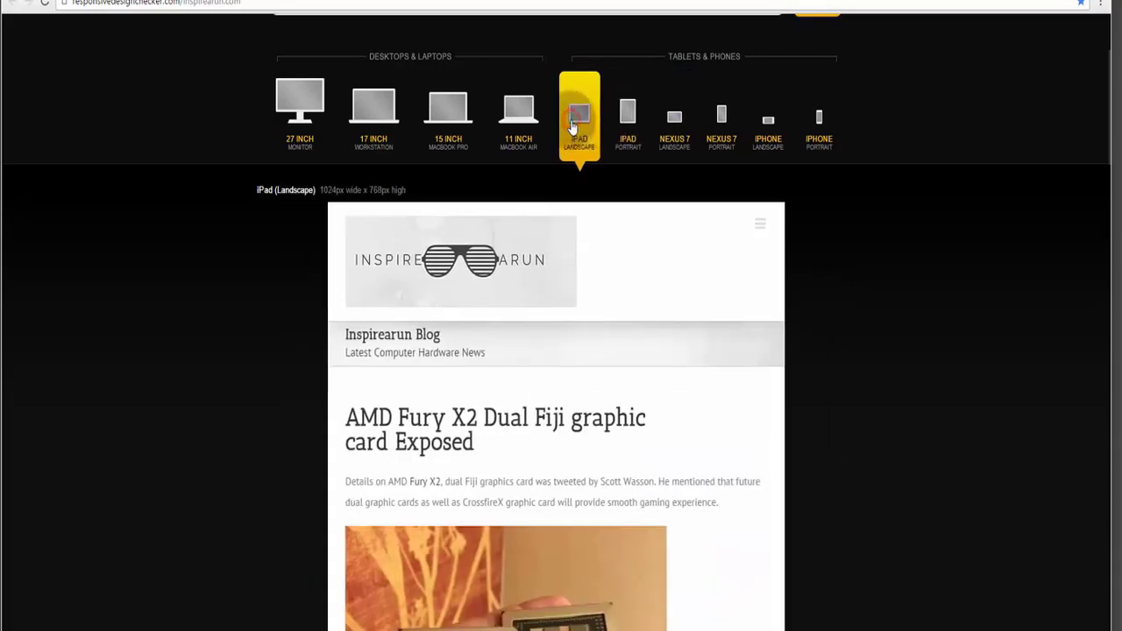
left_click(520, 125)
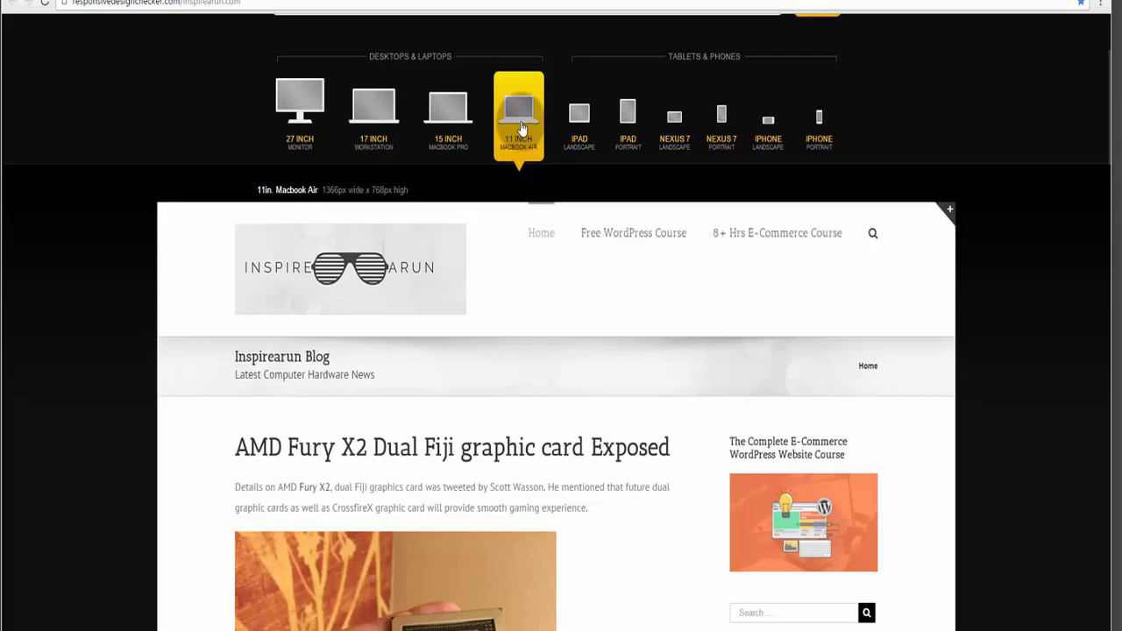
Step: Preview the blog at 15-inch MacBook Pro, 17-inch and 27-inch (2560 x 1440) sizes, then go to Responsinator
left_click(453, 132)
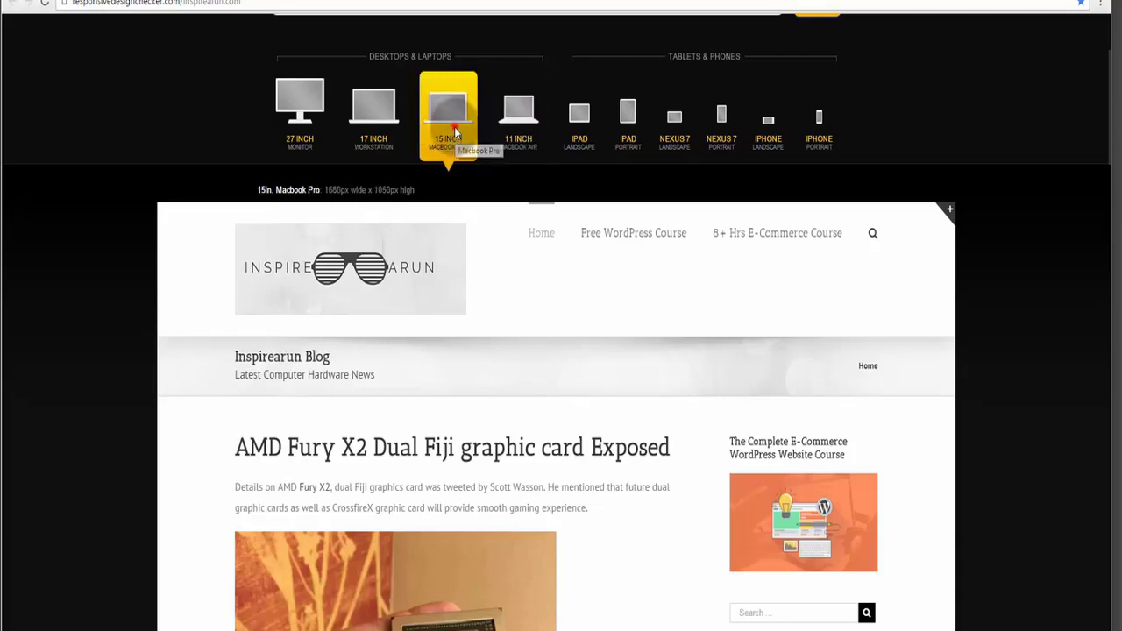
left_click(386, 107)
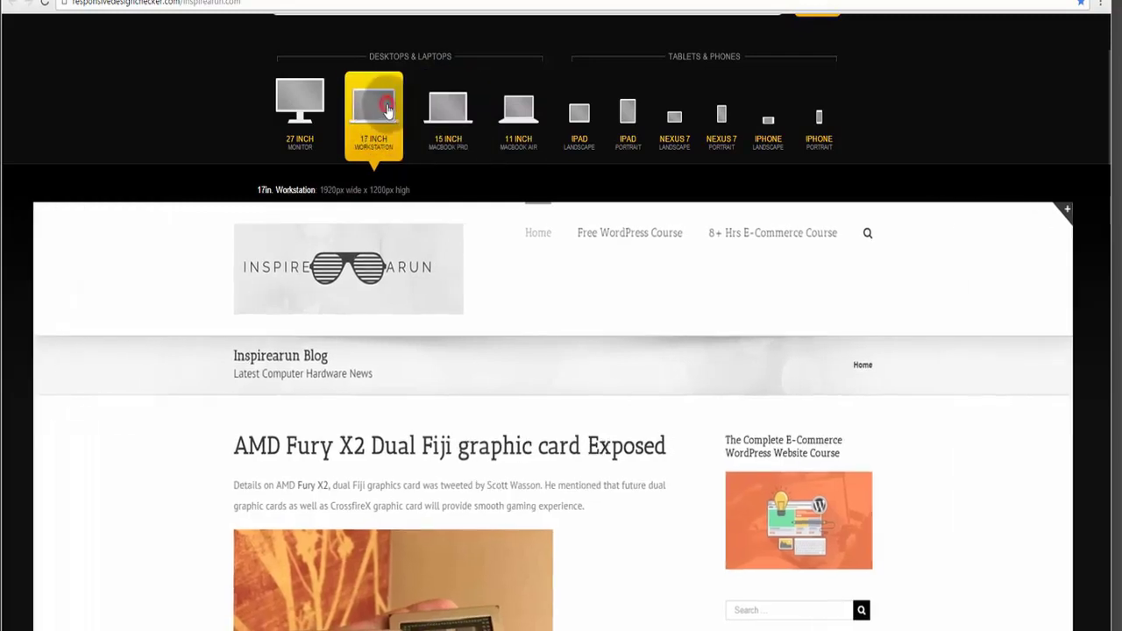
left_click(305, 118)
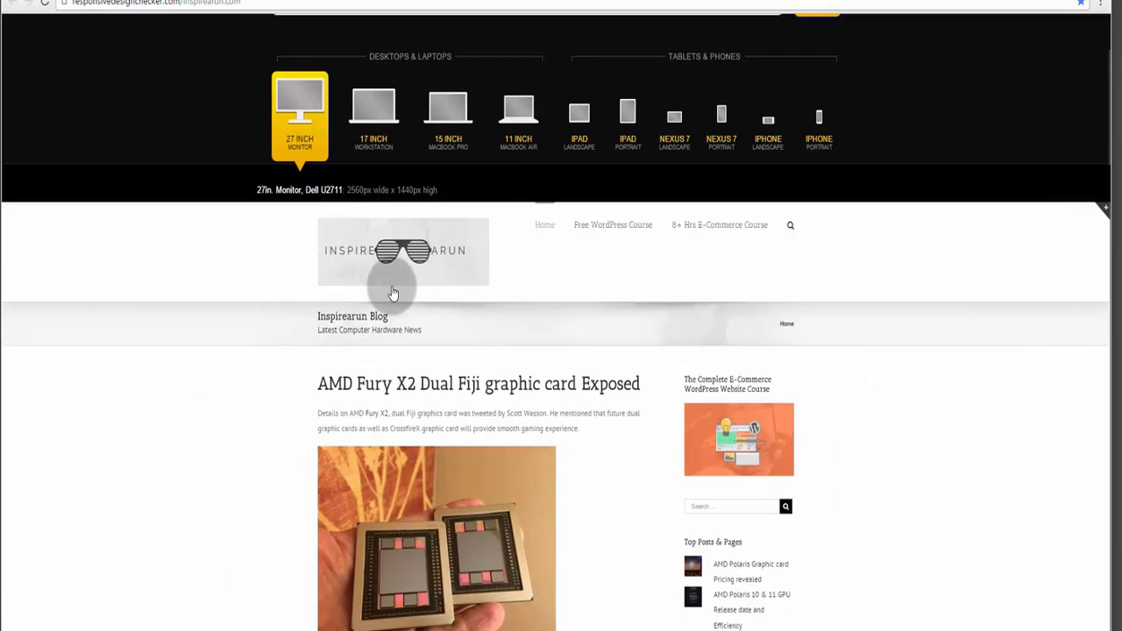
left_click(623, 3)
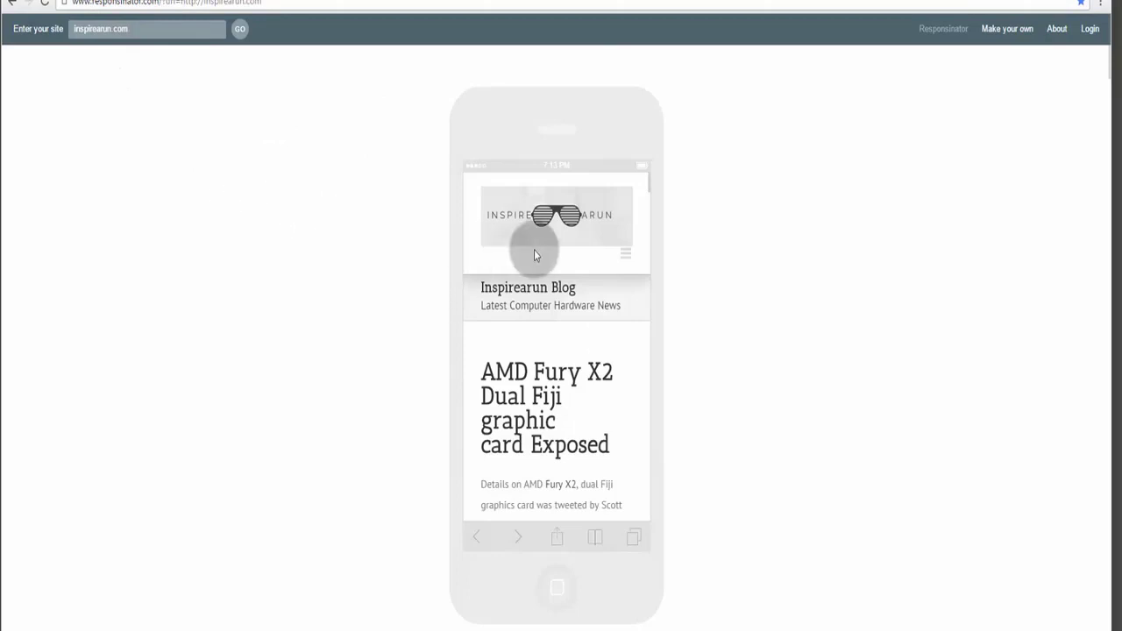
scroll(534, 252, "down", 5)
scroll(727, 256, "down", 5)
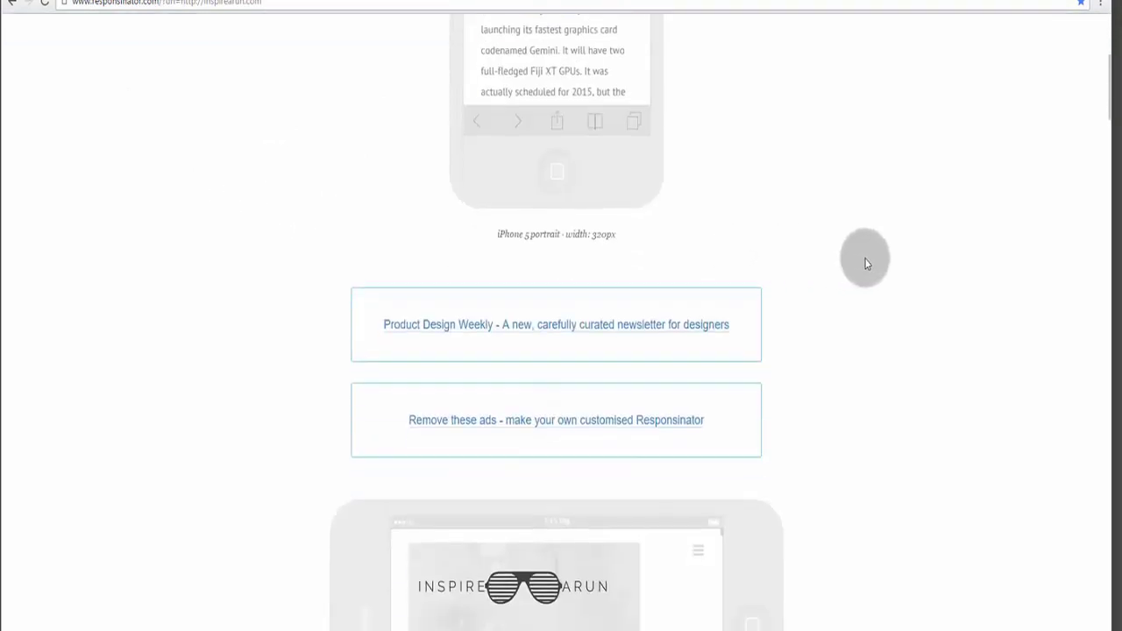
scroll(865, 263, "down", 5)
scroll(866, 263, "down", 2)
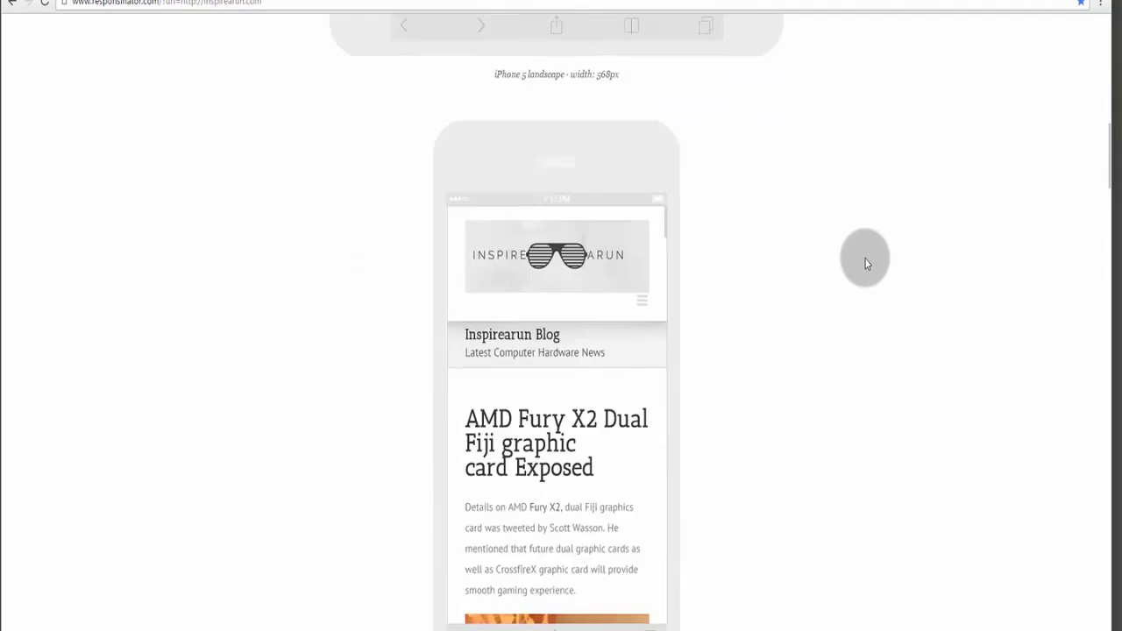
scroll(866, 263, "down", 3)
scroll(865, 263, "down", 10)
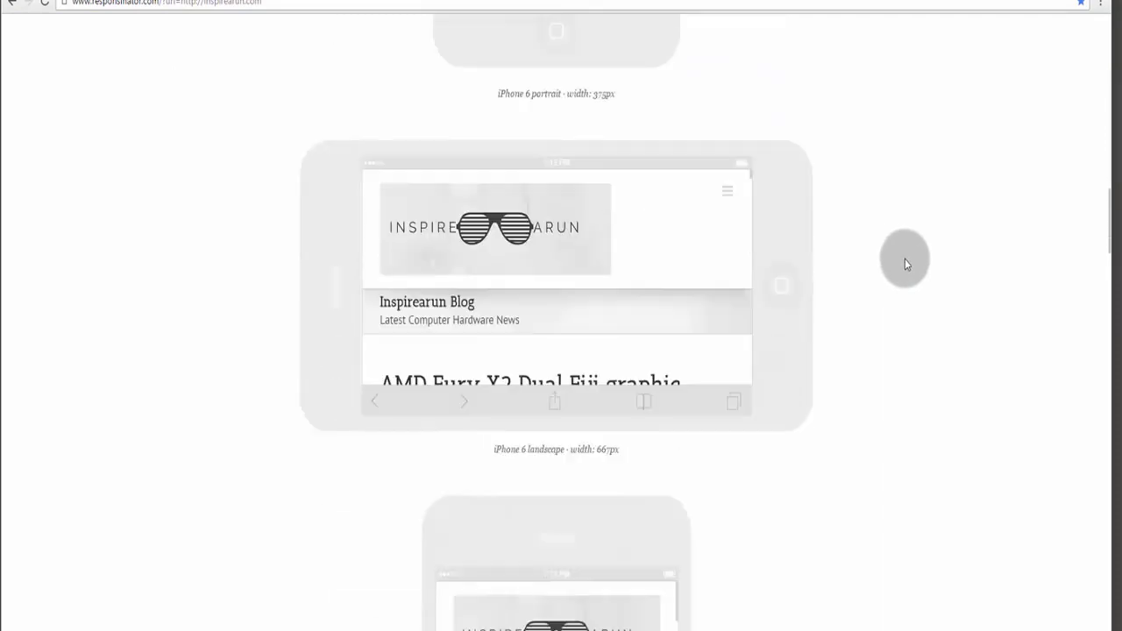
scroll(905, 261, "down", 12)
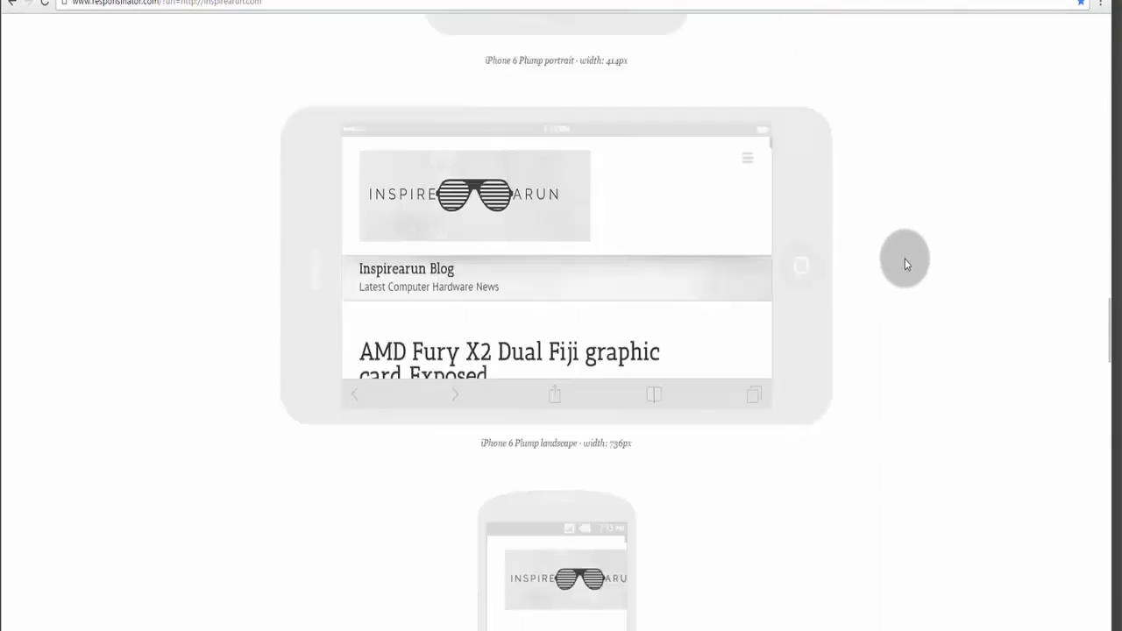
scroll(905, 259, "down", 15)
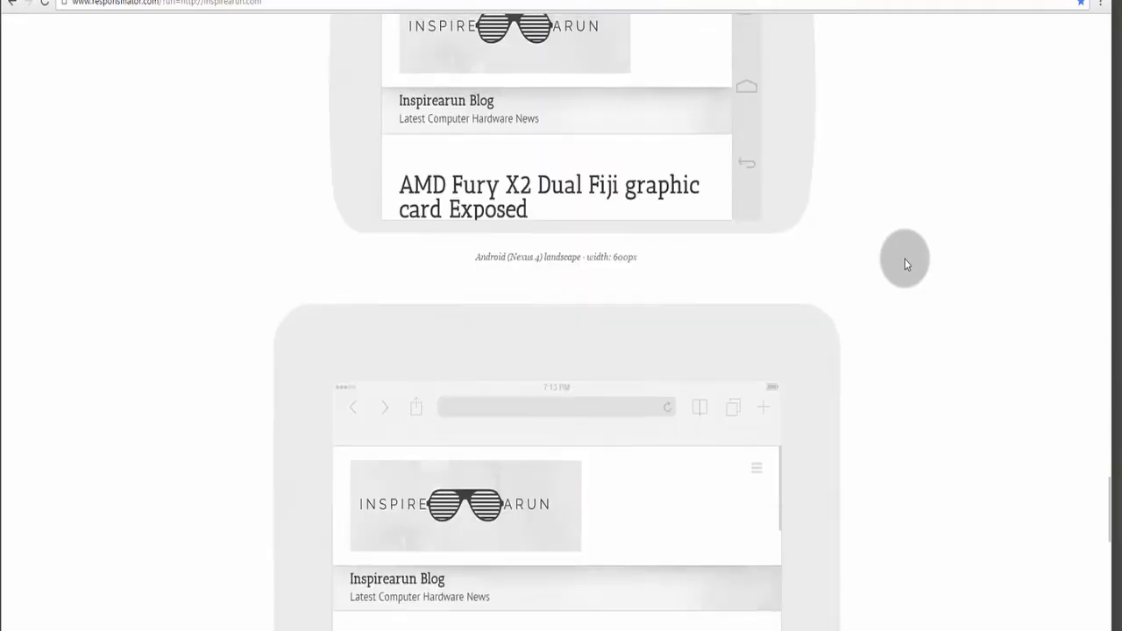
scroll(904, 259, "down", 8)
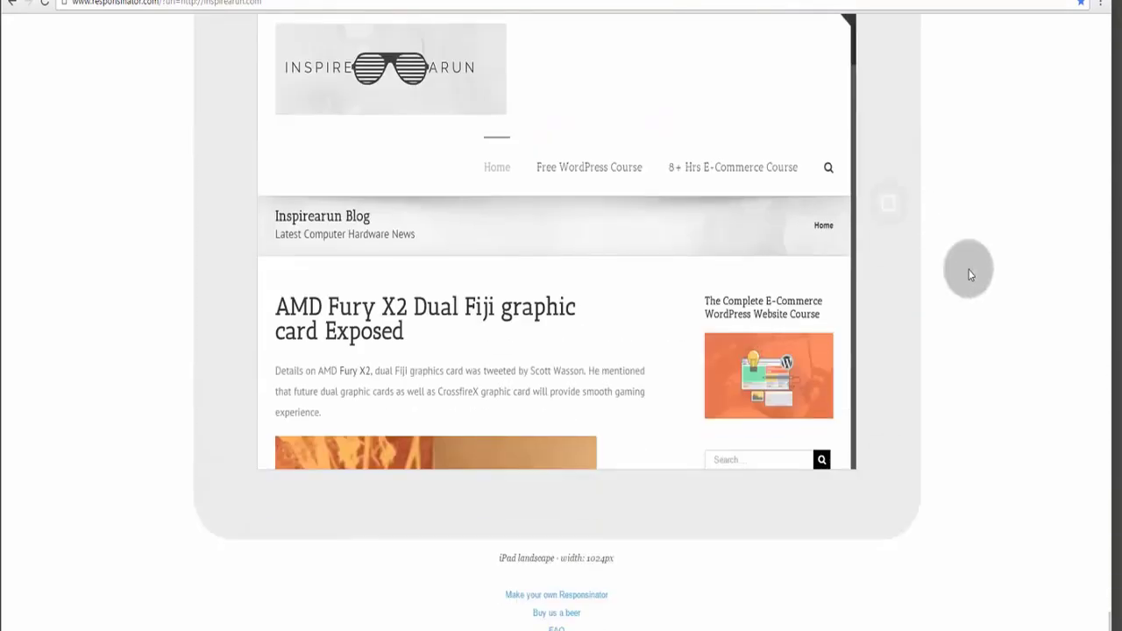
Step: In a new Chrome tab, search 'google mobile friendly test' and open Google's Mobile-Friendly Test page
left_click(701, 1)
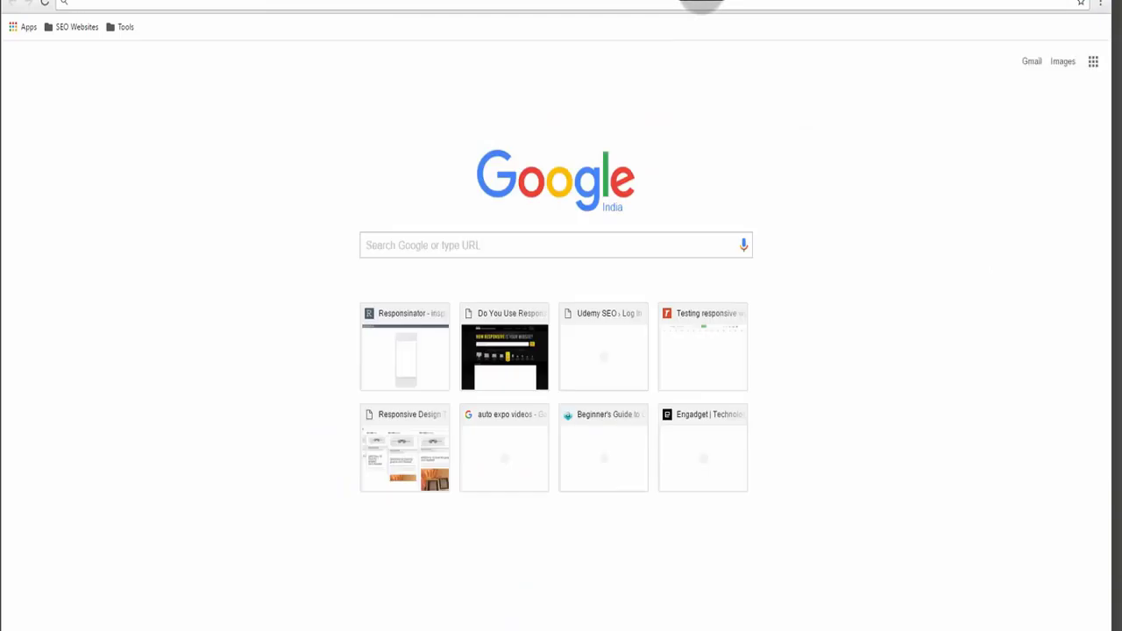
type("google mobile")
key("Down")
key("Down")
key("Down")
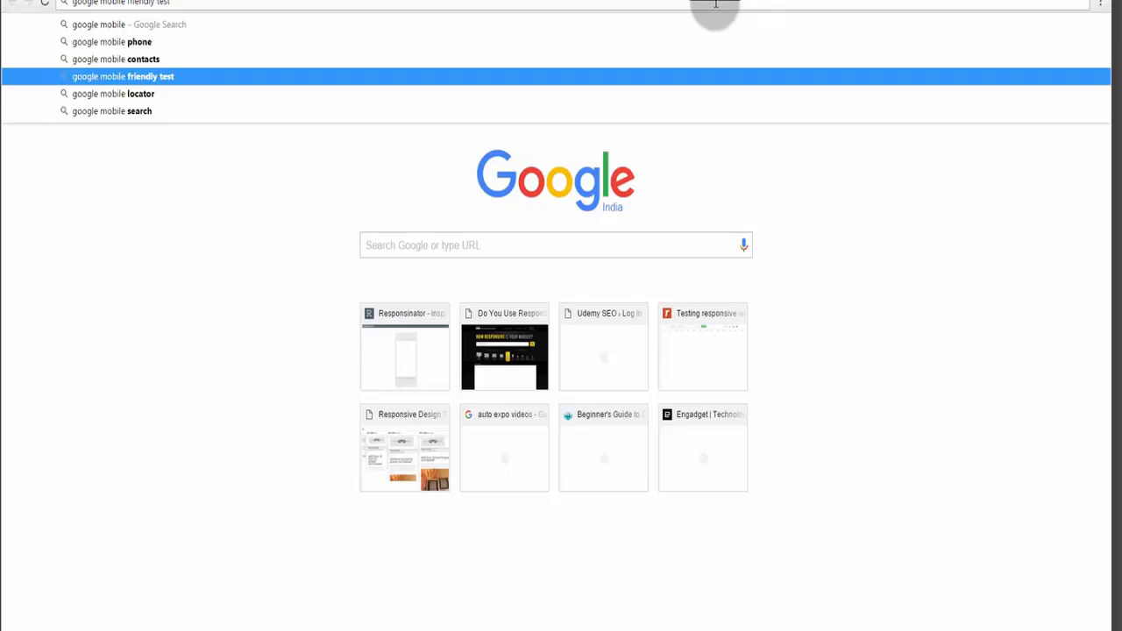
key("Return")
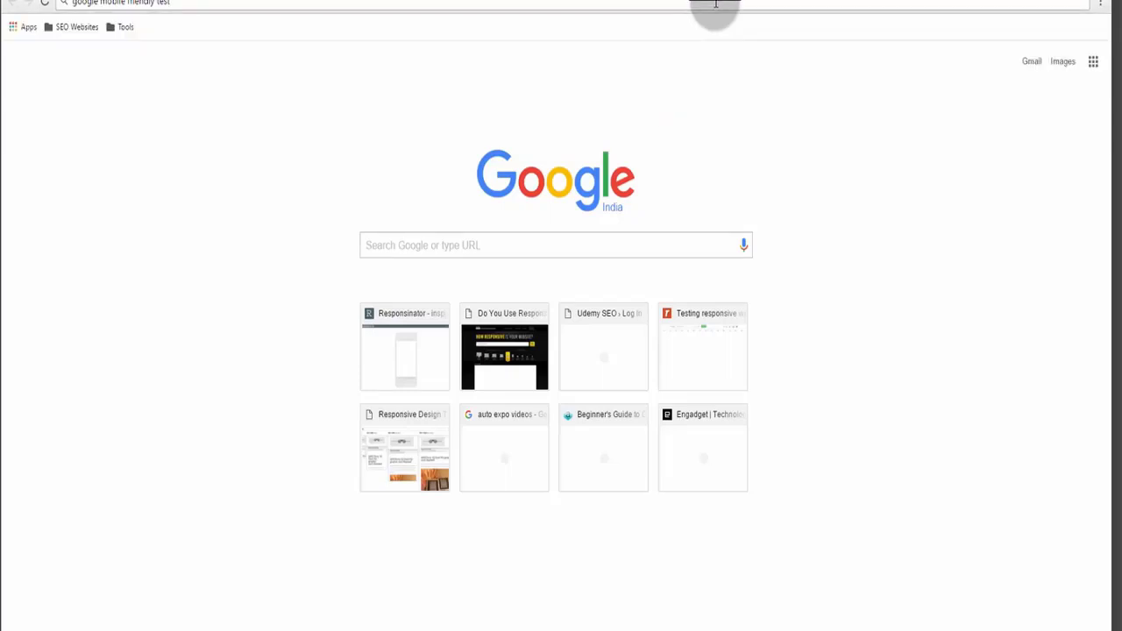
left_click(197, 143)
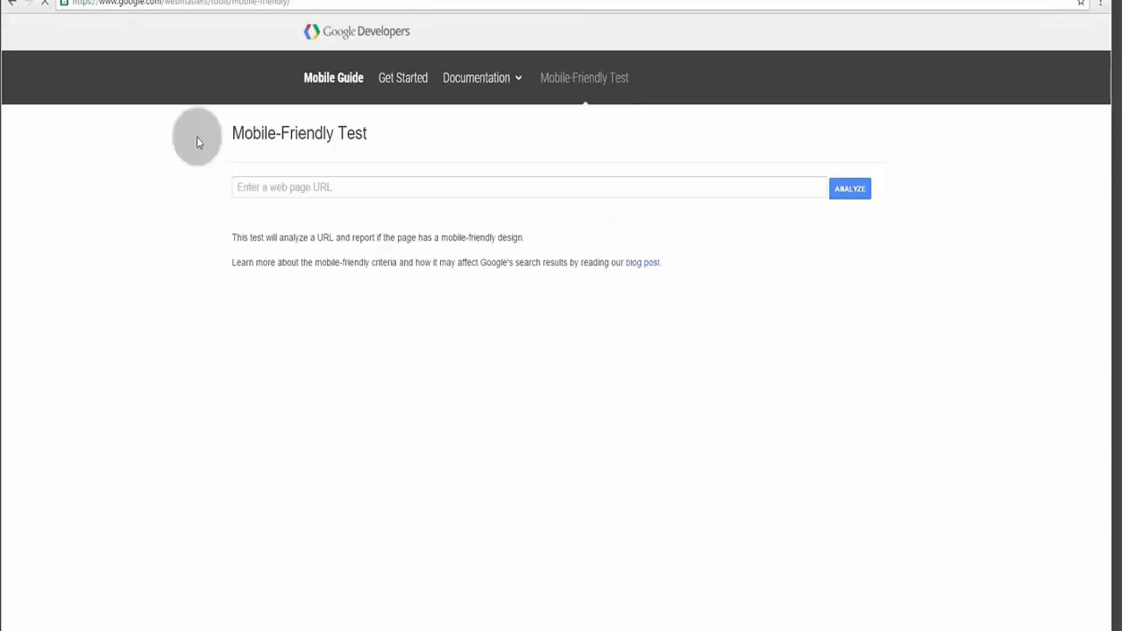
Step: Run the Mobile-Friendly Test analysis on inspirearun.com
left_click(271, 185)
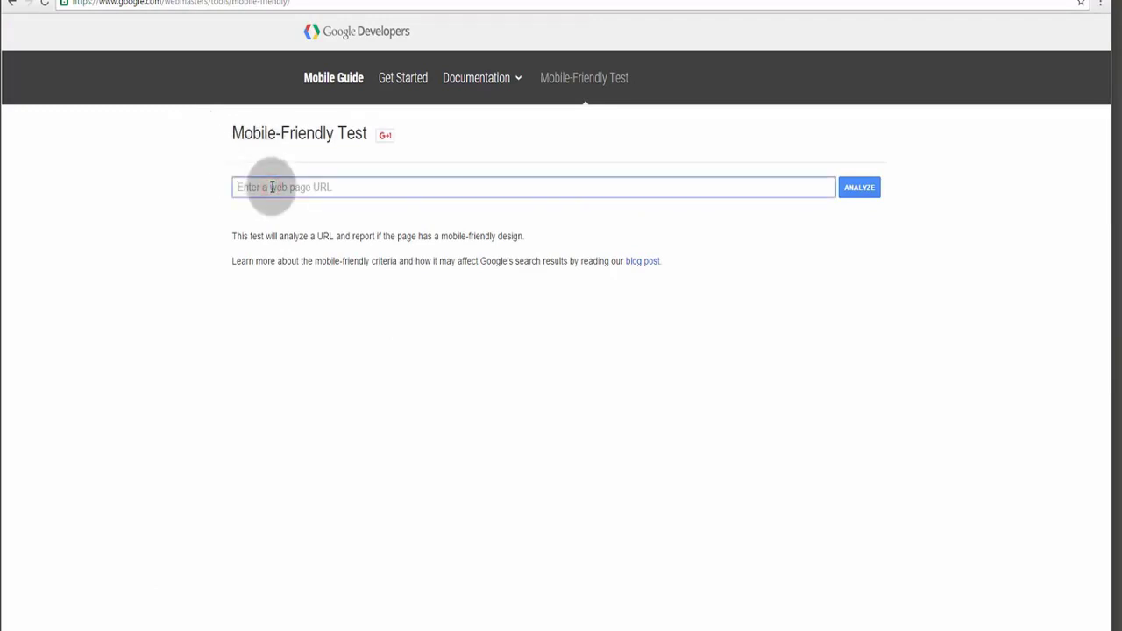
type("inspirearun.com")
left_click(866, 188)
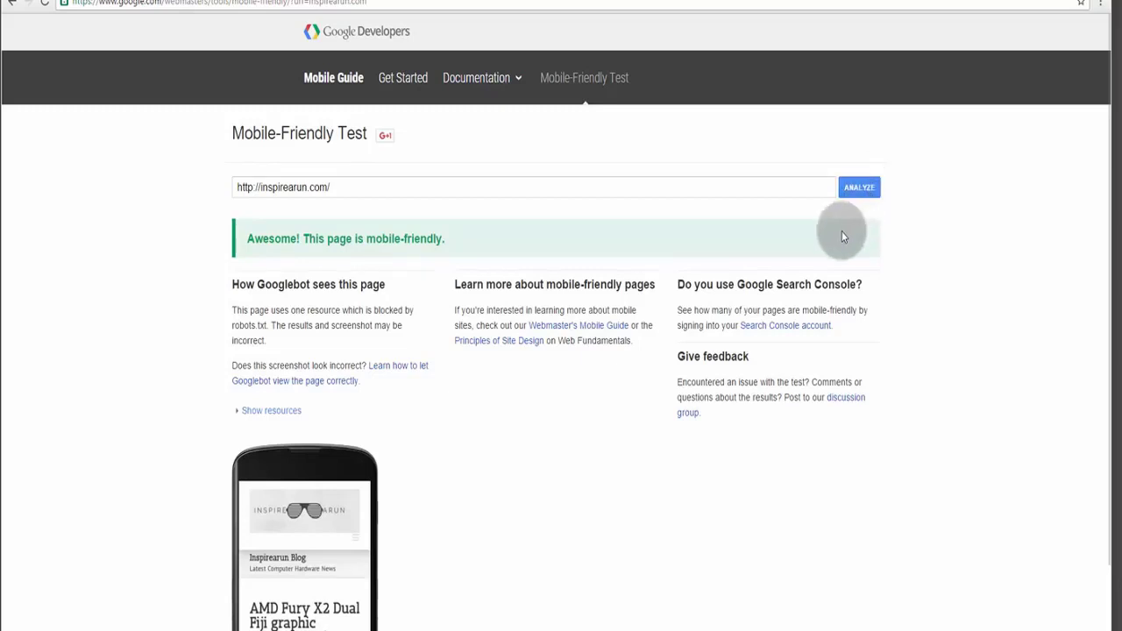
Step: Expand Show resources in the results to reveal the one resource blocked by robots.txt
scroll(841, 263, "down", 1)
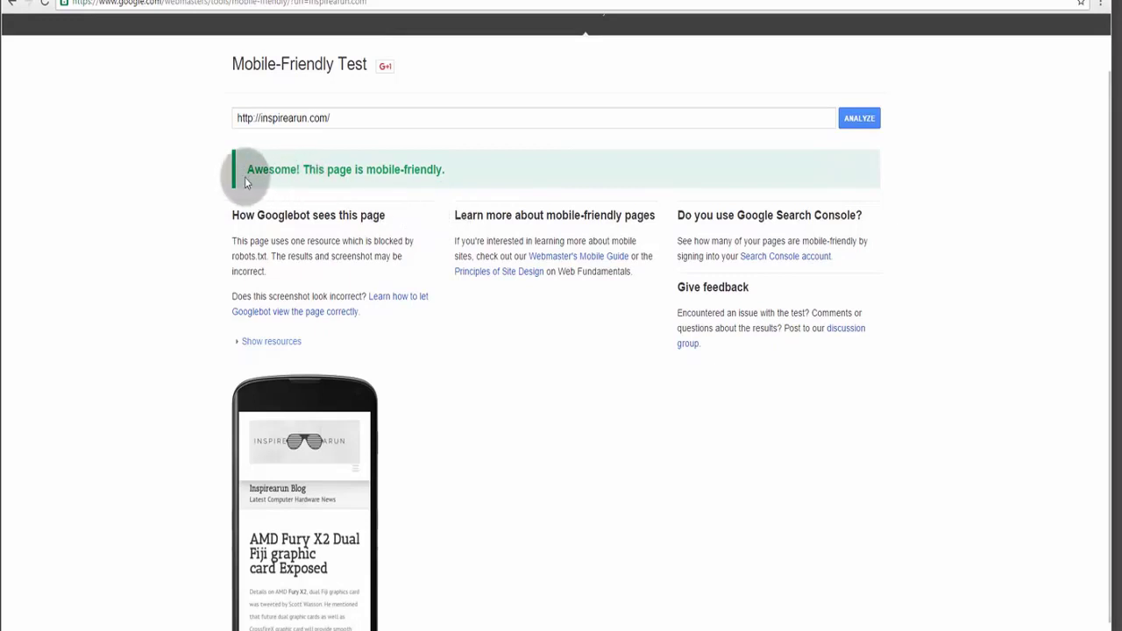
scroll(481, 188, "down", 1)
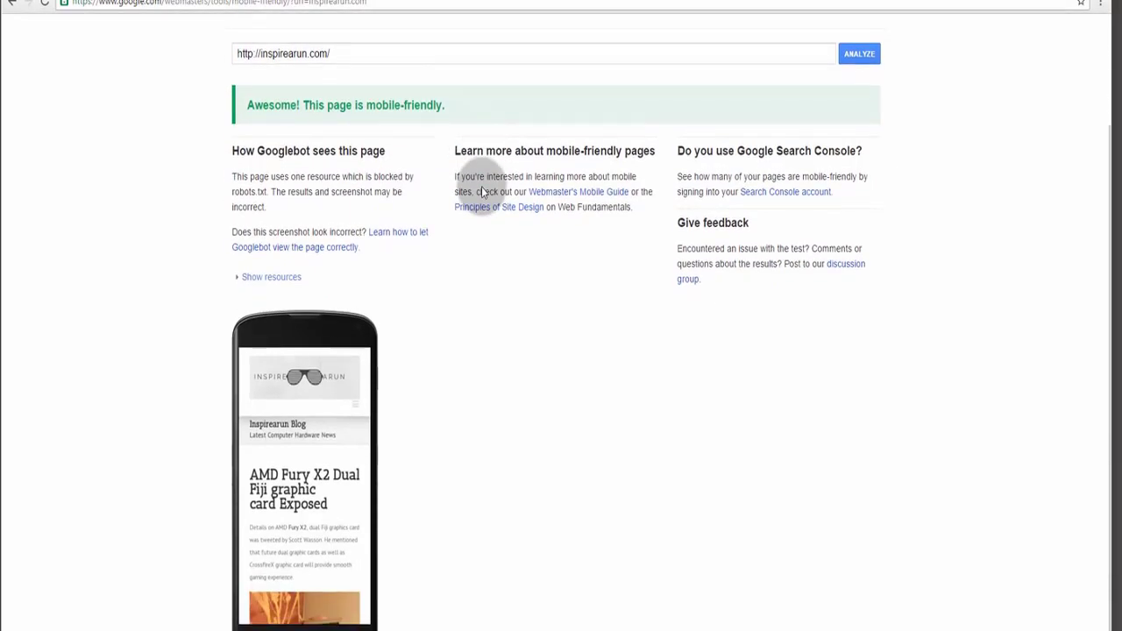
left_click(412, 277)
scroll(568, 306, "down", 1)
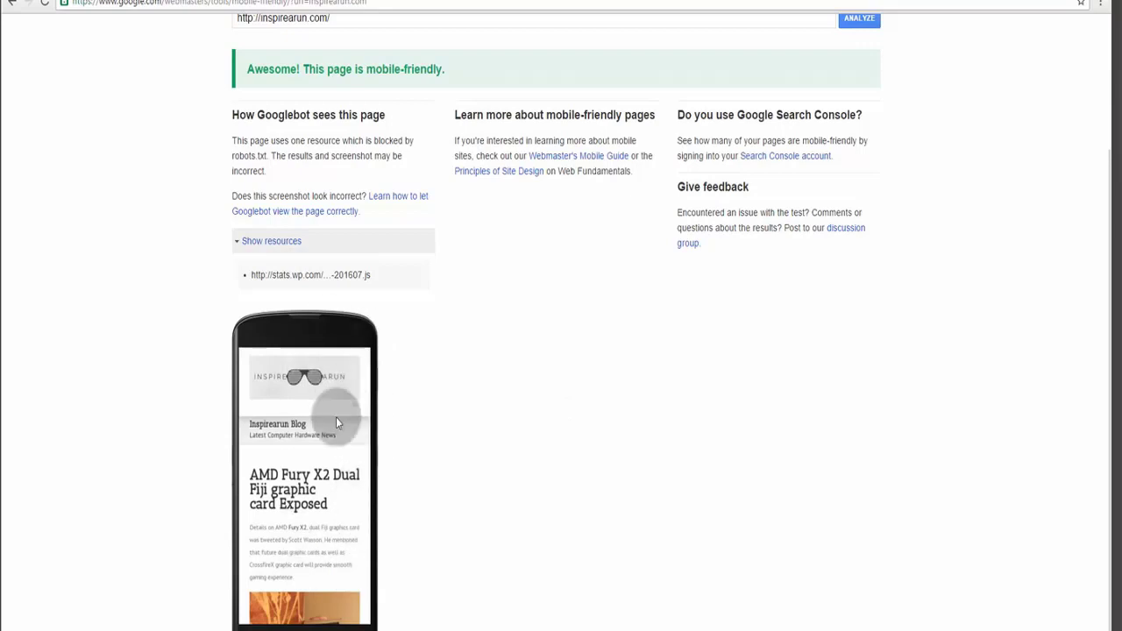
scroll(450, 386, "up", 3)
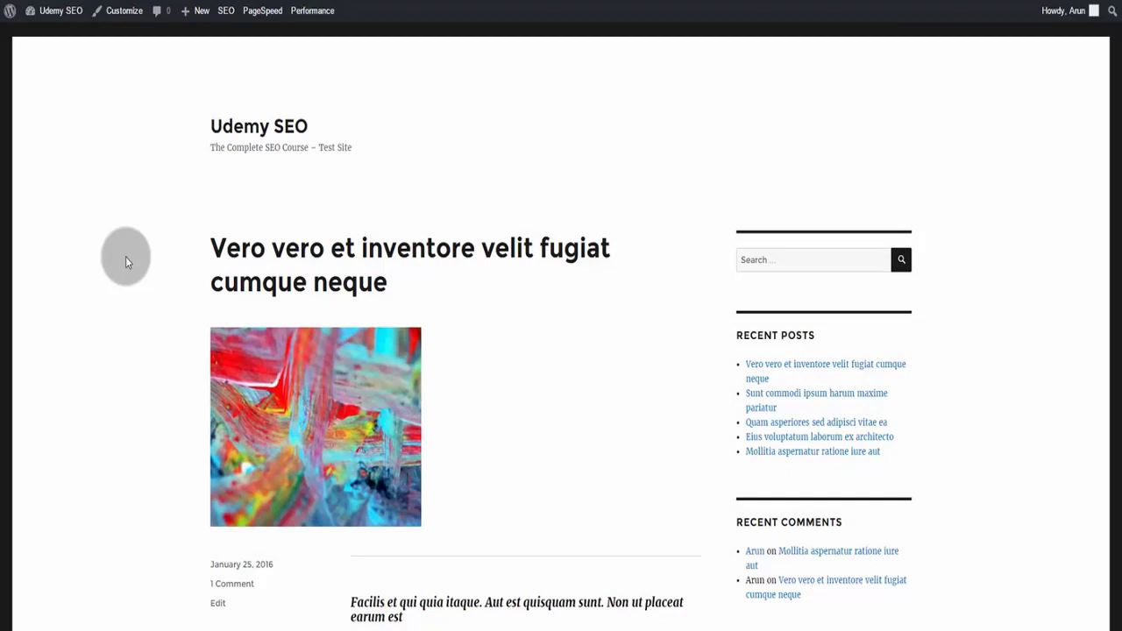
Step: Scroll the live front page, jump back to the top, and head to the admin Dashboard
scroll(125, 256, "down", 13)
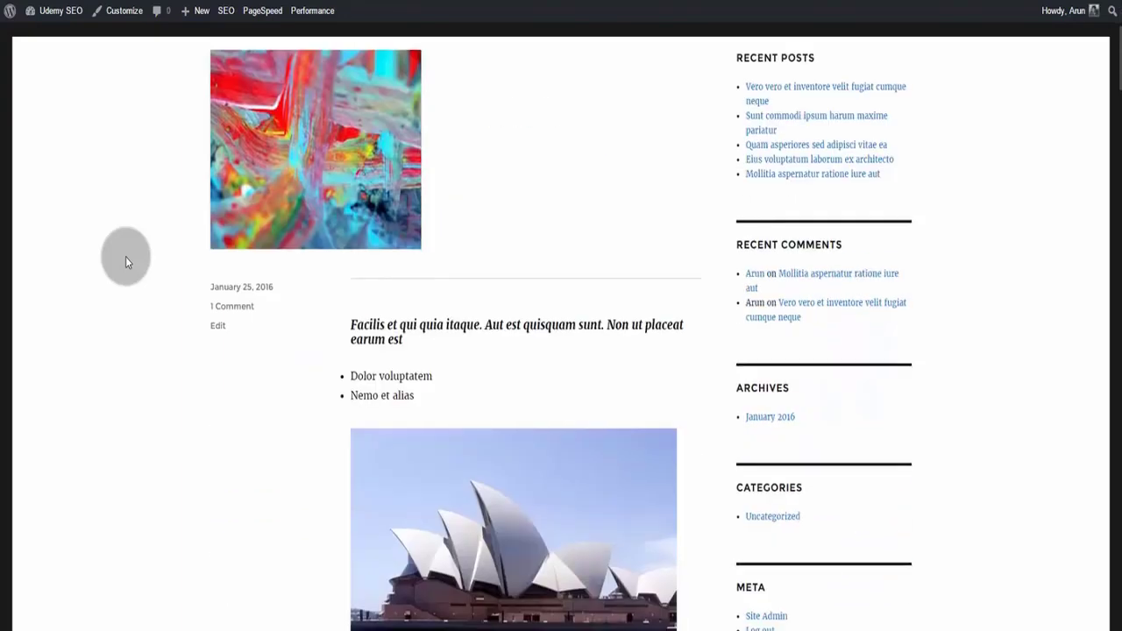
scroll(125, 256, "down", 8)
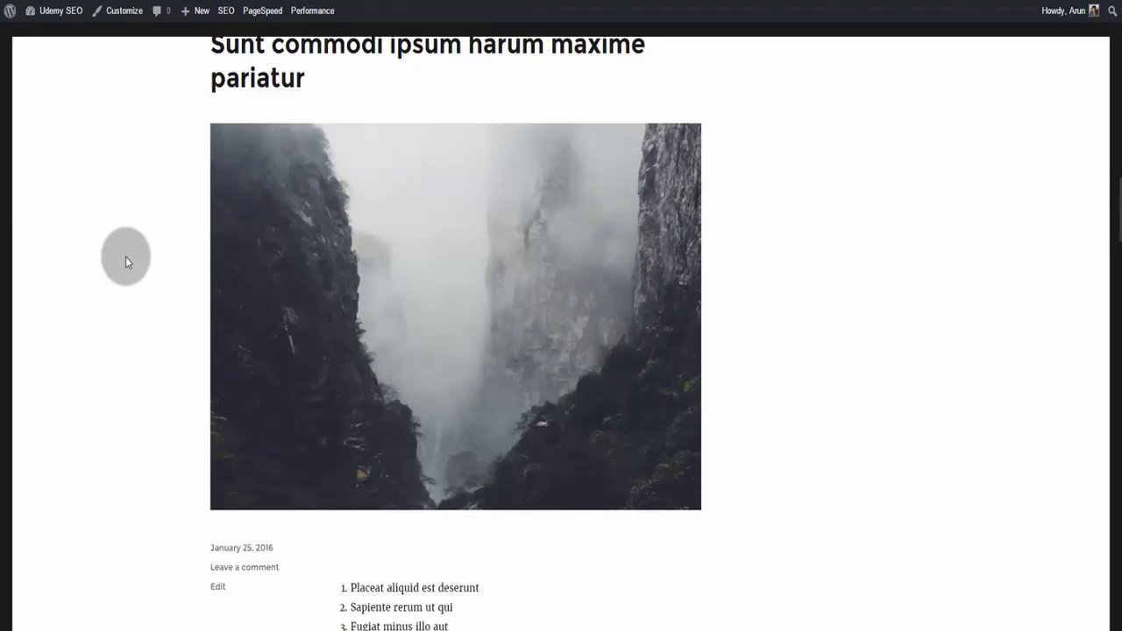
key("Home")
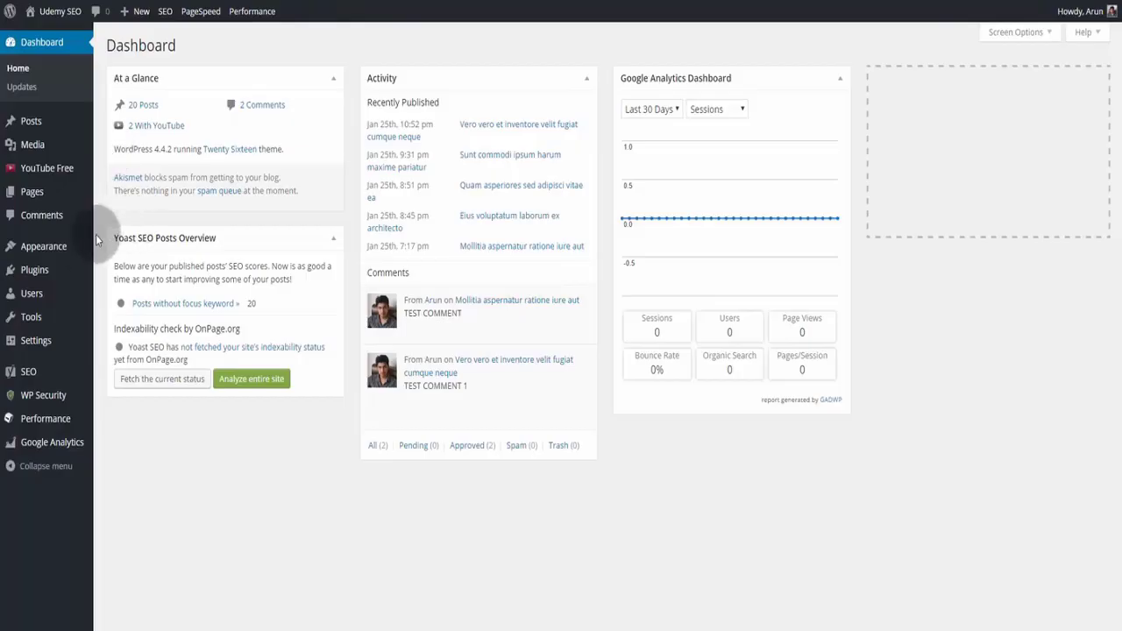
mouse_move(83, 251)
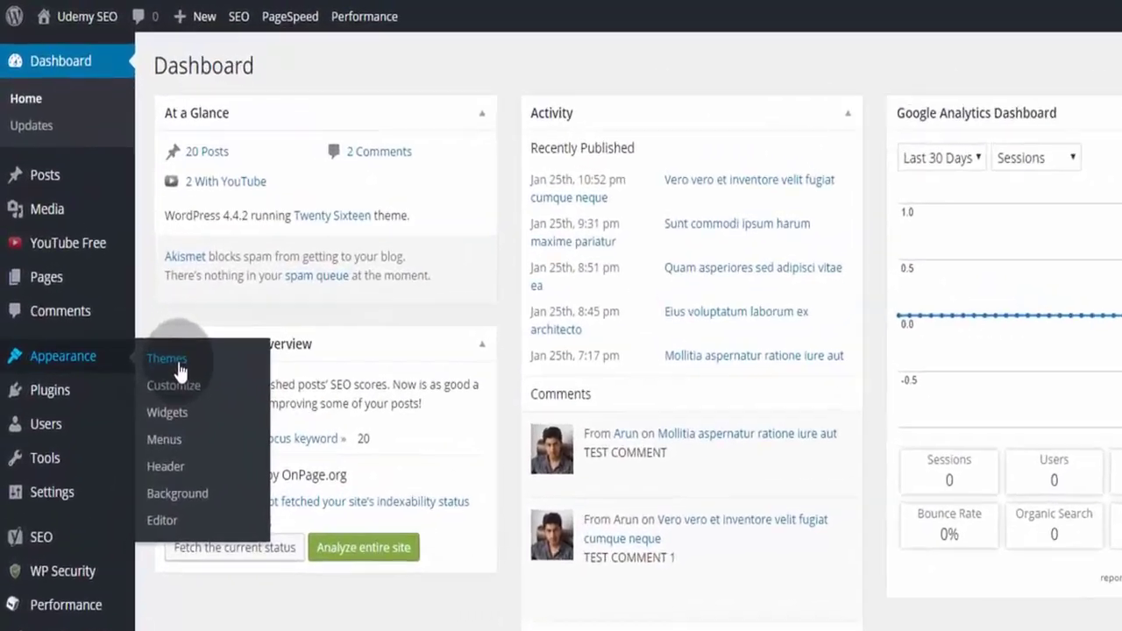
Step: In Themes > Add New, filter by the Responsive Layout feature to list 1573 themes
left_click(169, 359)
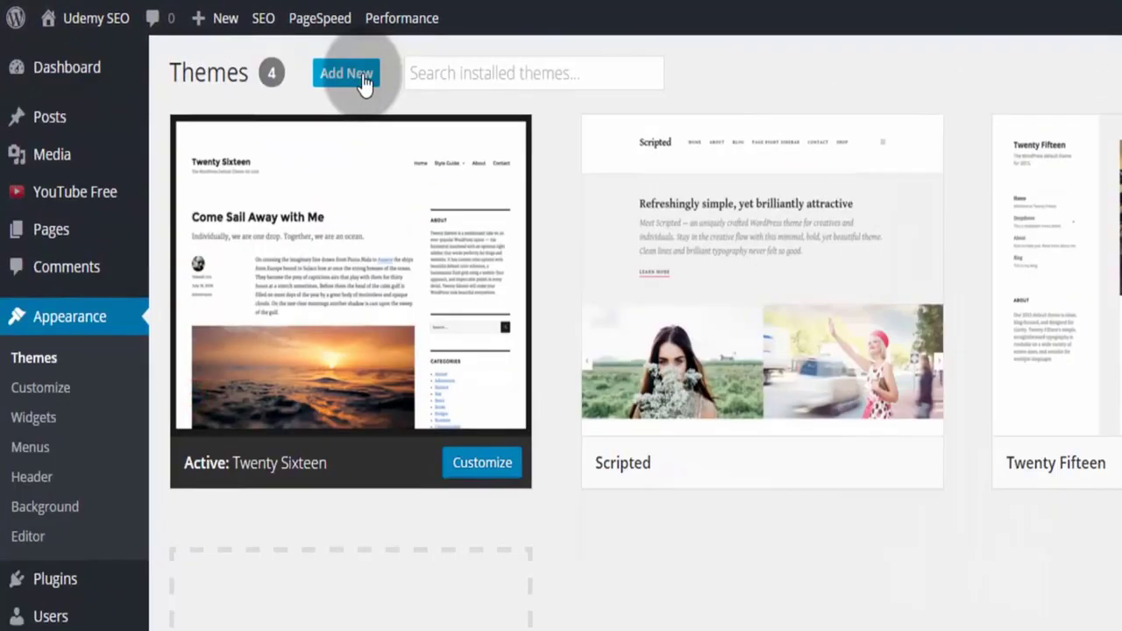
left_click(362, 76)
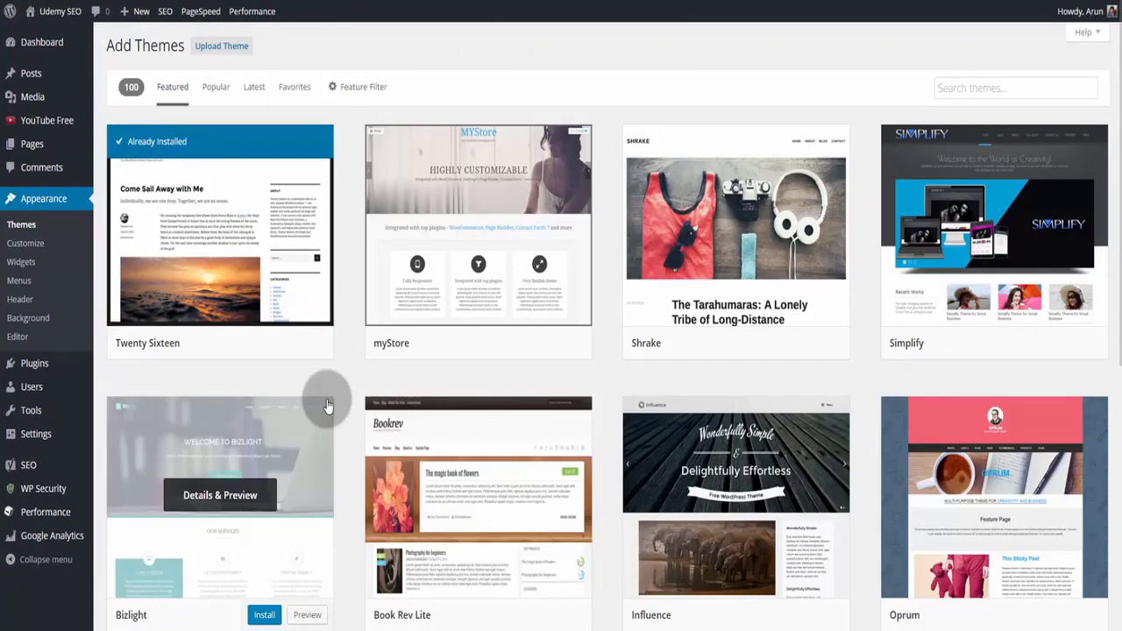
left_click(344, 91)
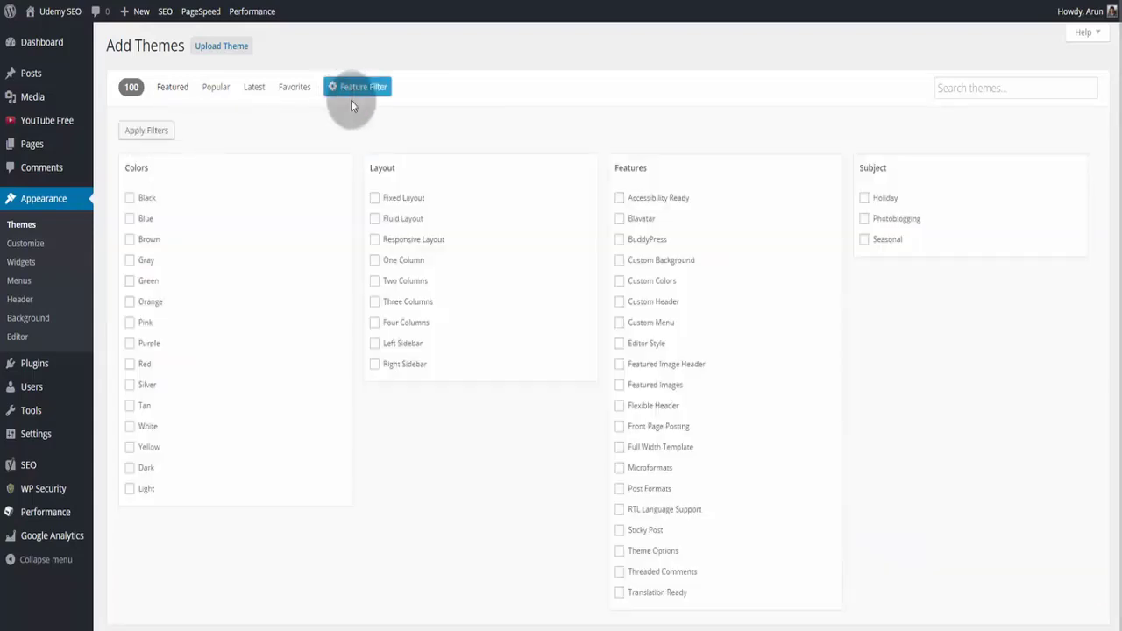
left_click(375, 245)
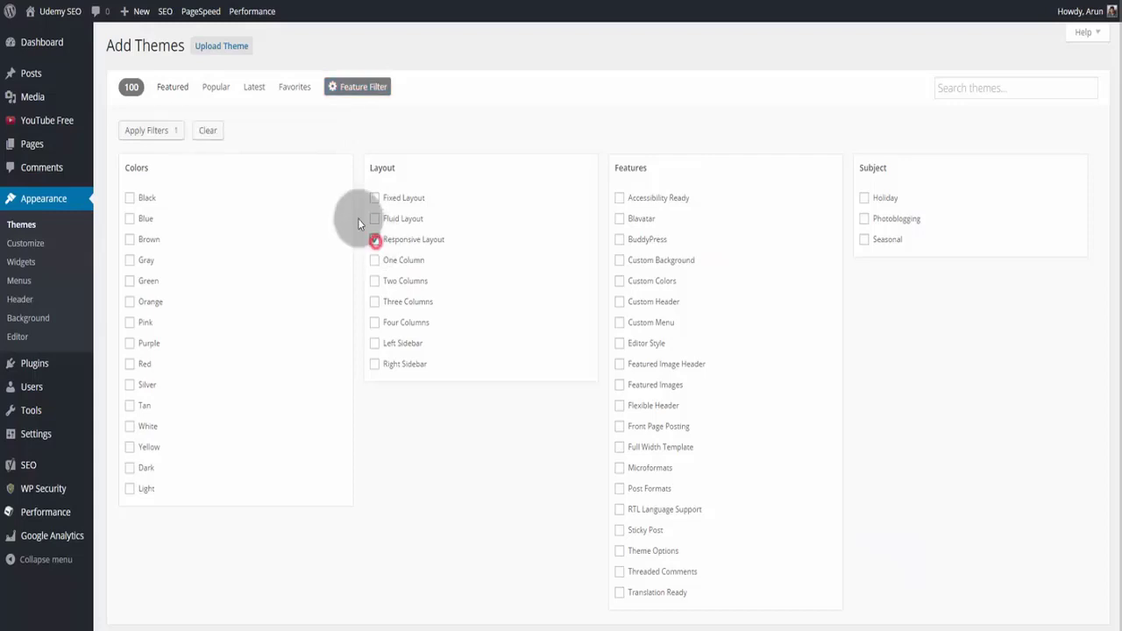
left_click(149, 131)
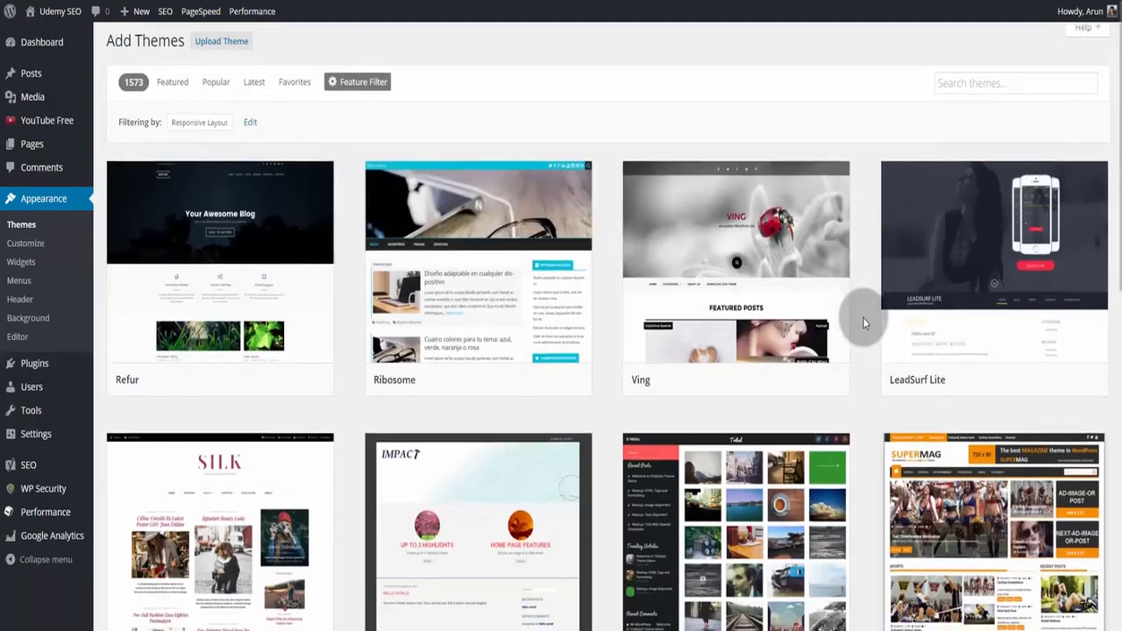
Step: Scroll the Responsive Layout results past Kyma and FashStore until Olsen Light appears
scroll(863, 318, "down", 4)
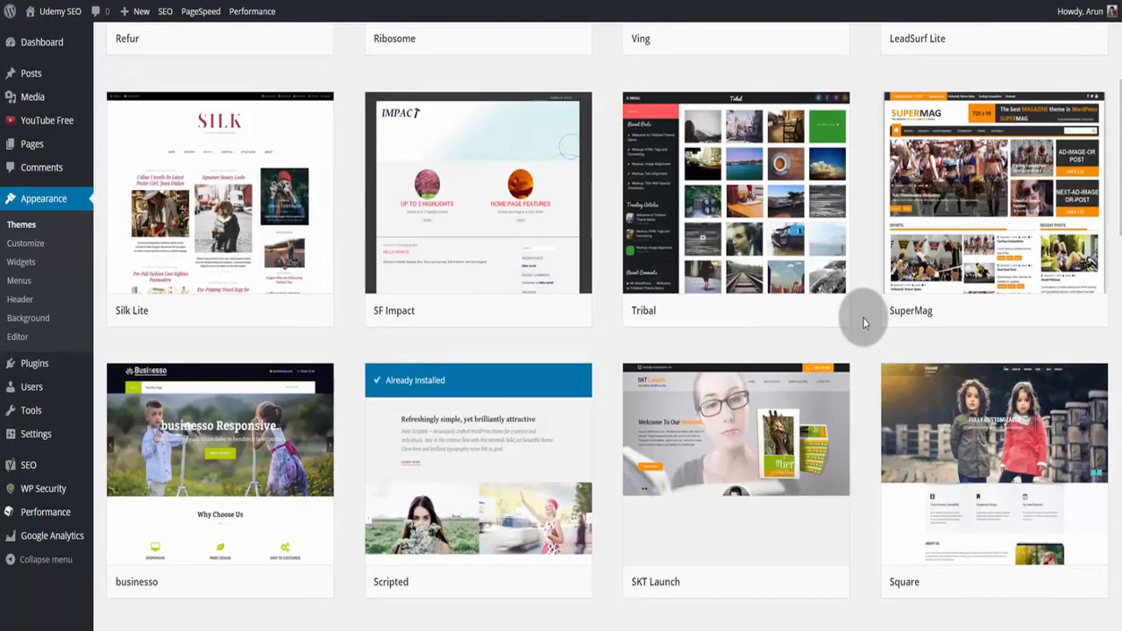
scroll(862, 322, "down", 2)
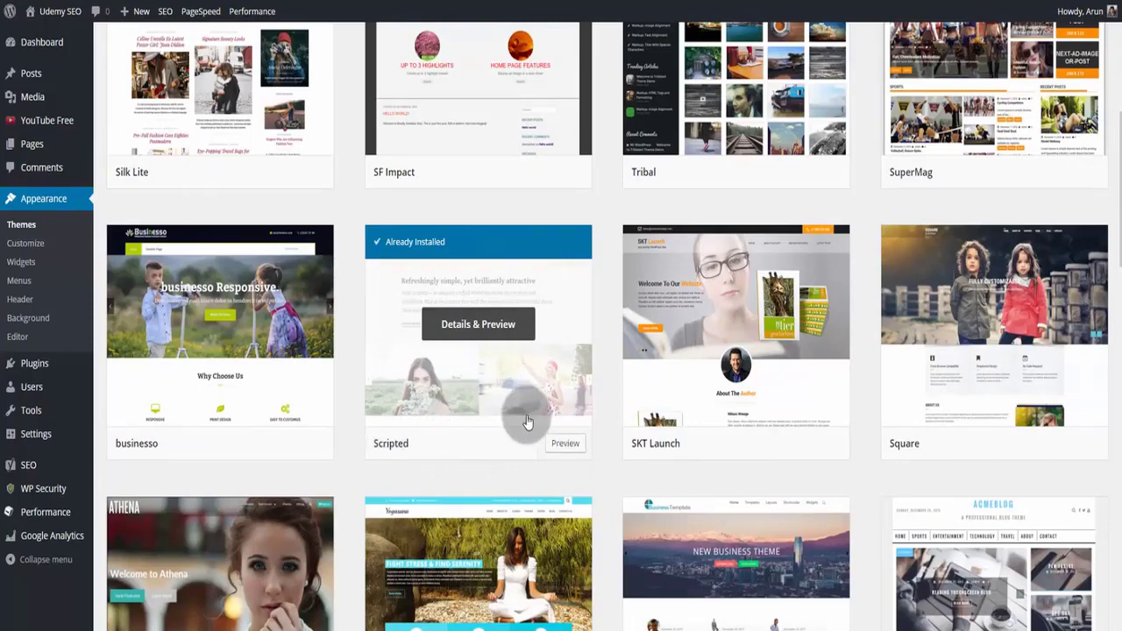
scroll(544, 427, "down", 7)
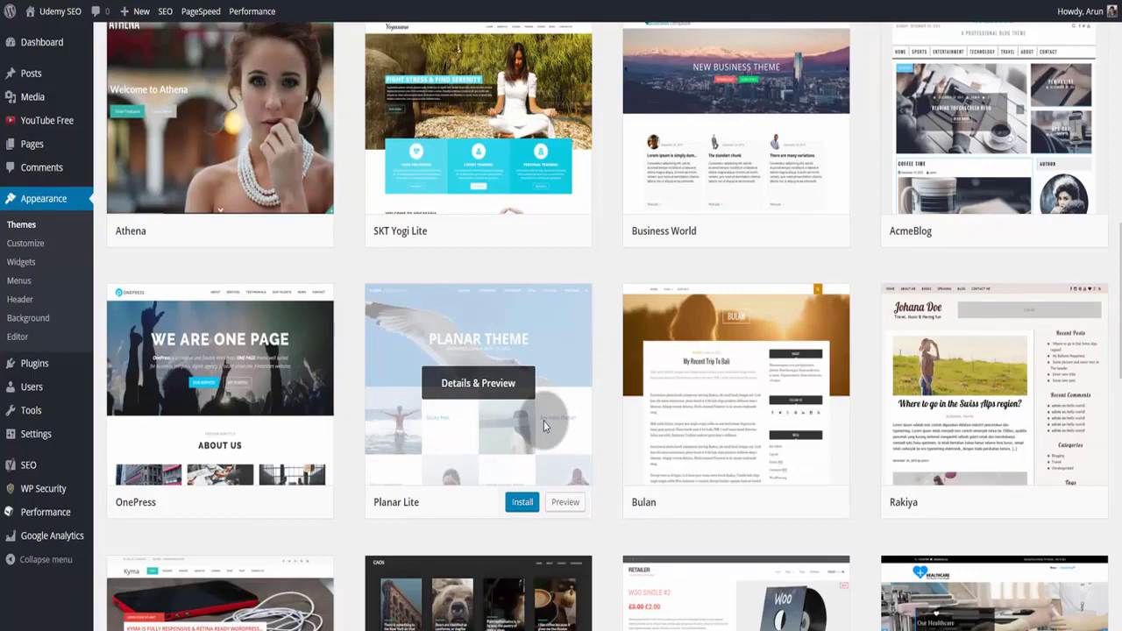
scroll(543, 427, "down", 8)
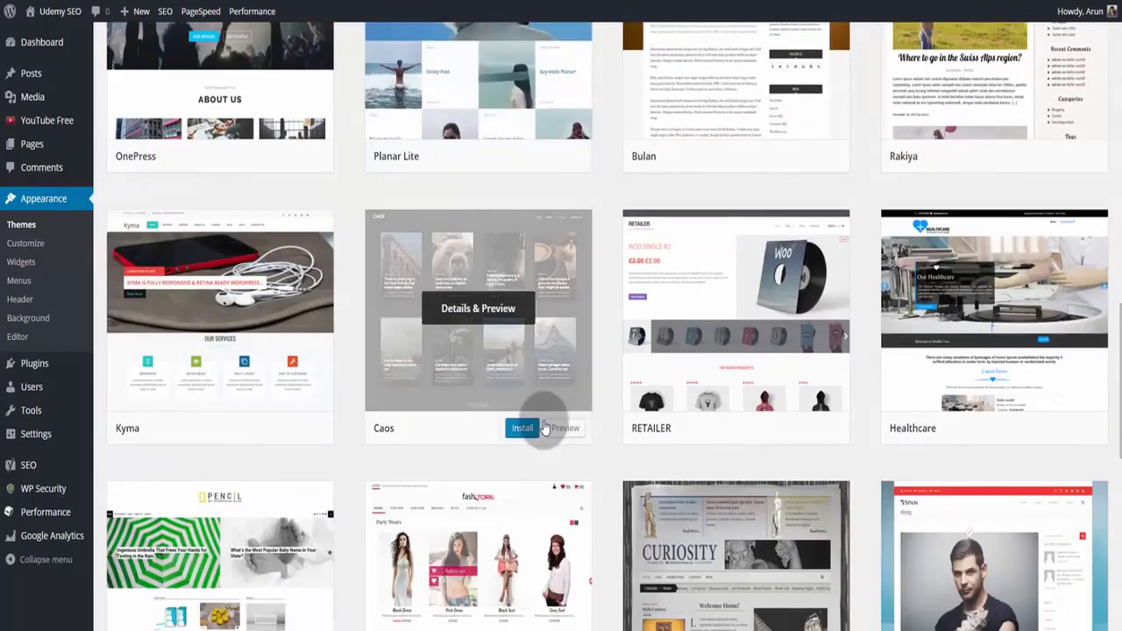
scroll(544, 427, "down", 3)
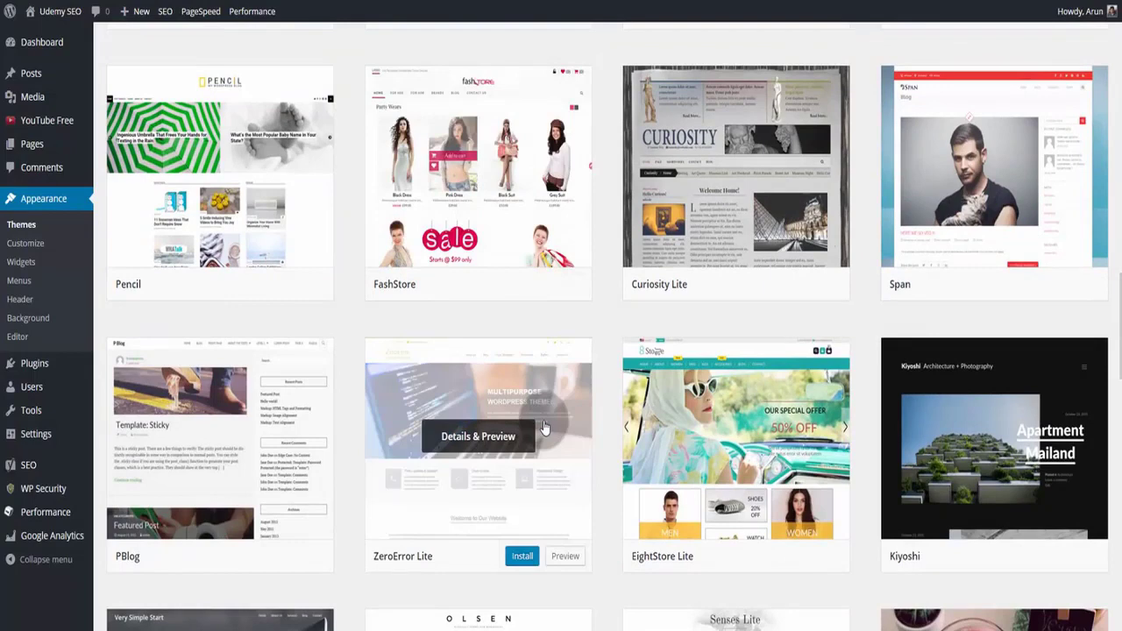
scroll(544, 426, "down", 3)
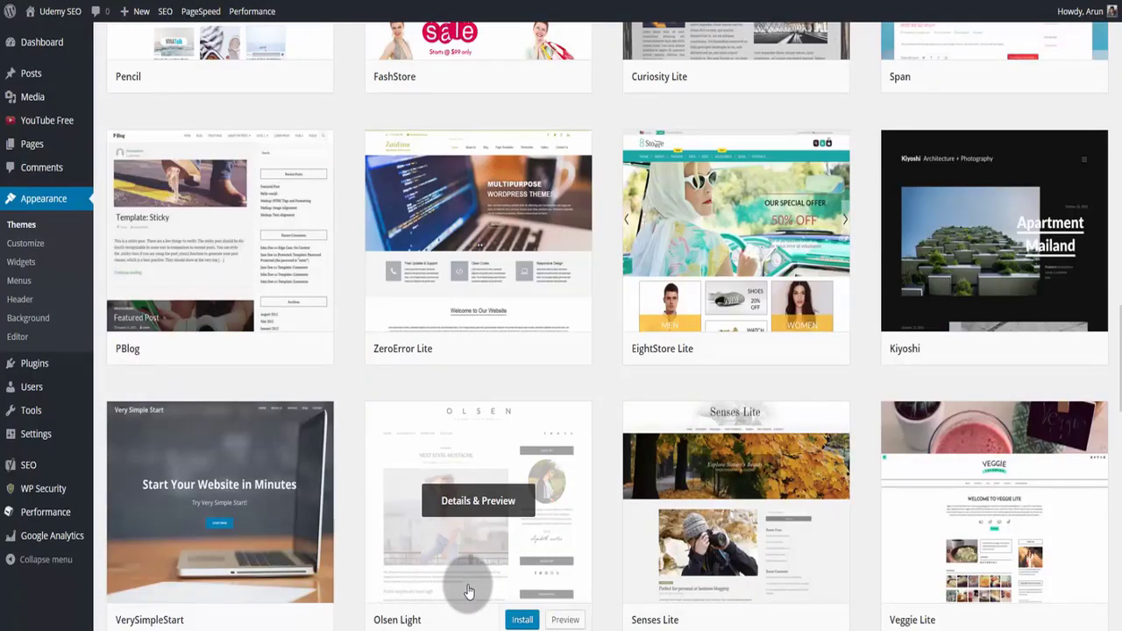
Step: Preview Olsen Light 1.0.1 and test its responsiveness by narrowing and re-widening the window
left_click(492, 508)
scroll(490, 502, "down", 5)
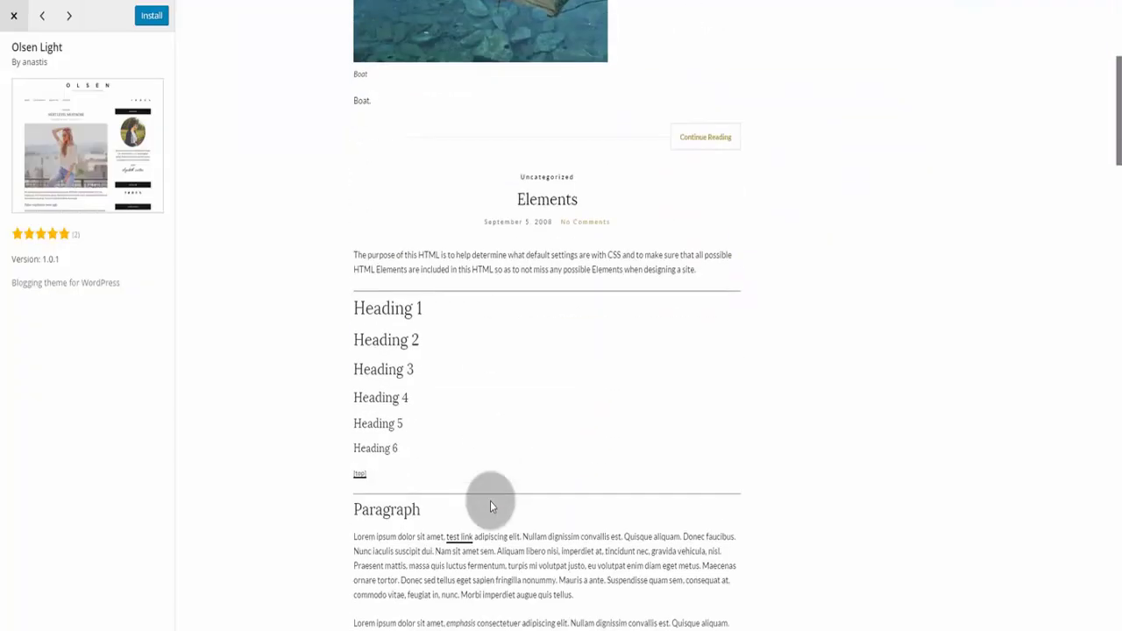
scroll(490, 500, "down", 7)
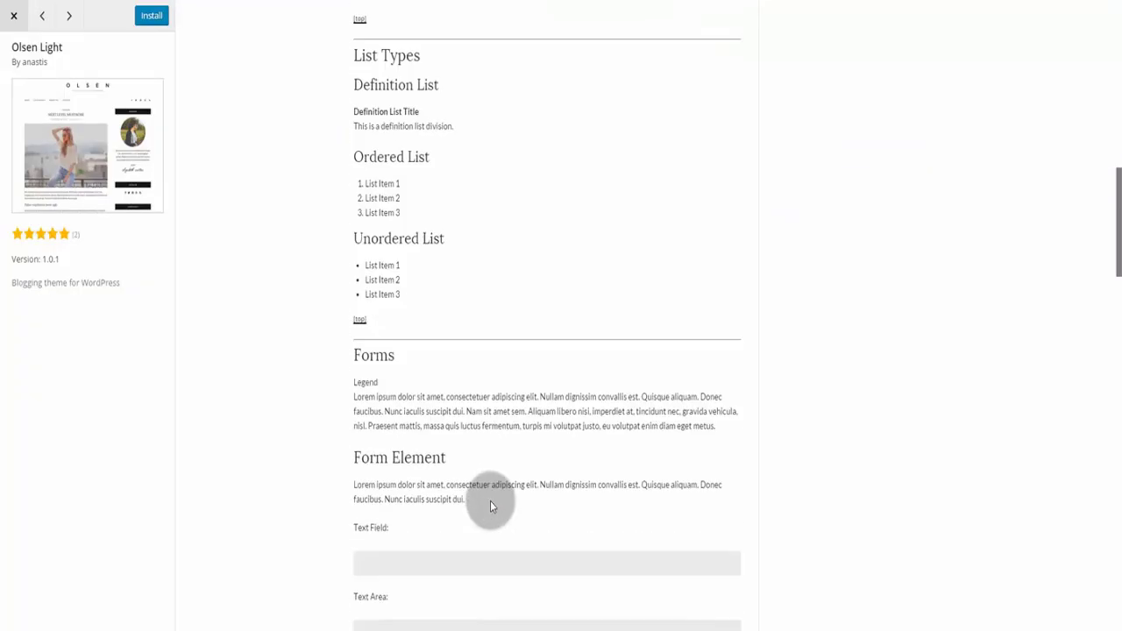
scroll(490, 500, "up", 2)
scroll(490, 500, "up", 12)
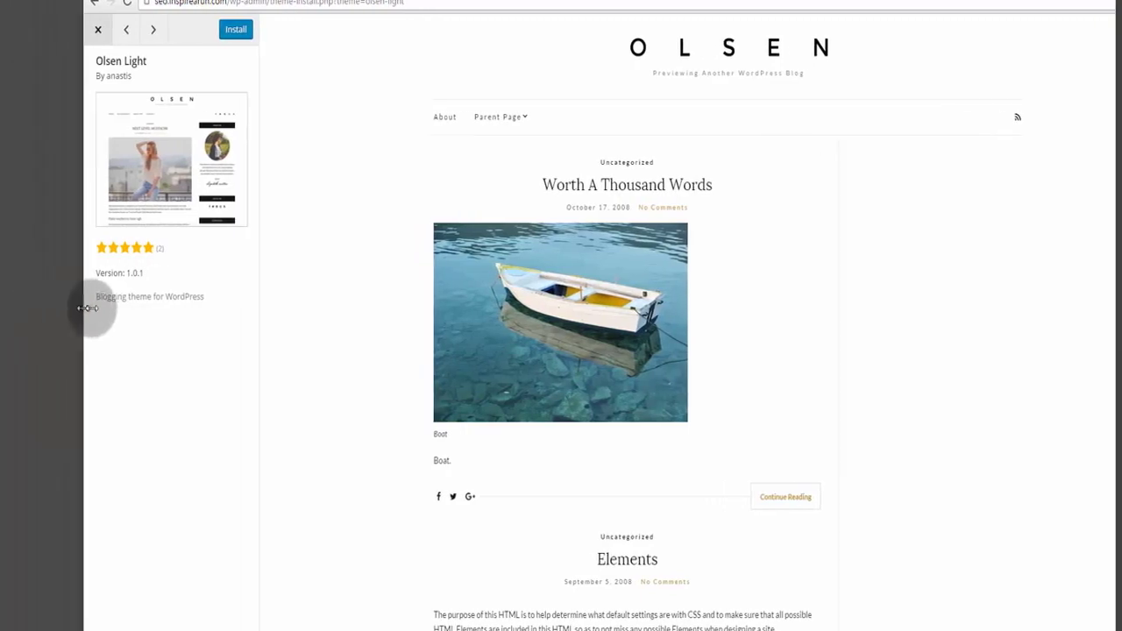
left_click_drag(155, 307, 825, 356)
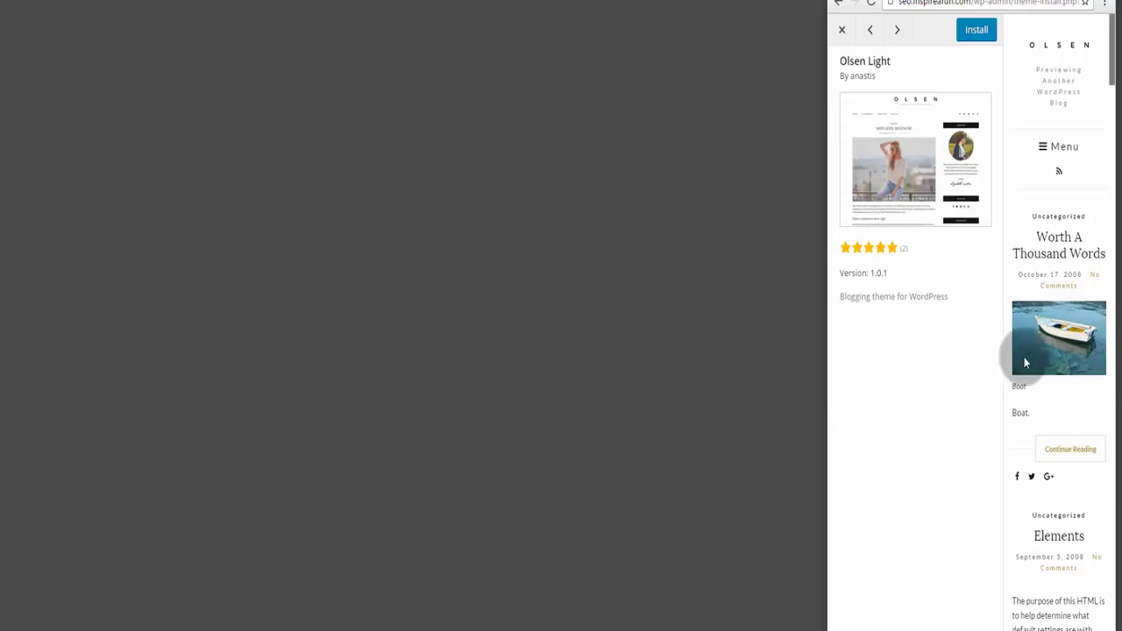
left_click_drag(827, 351, 3, 354)
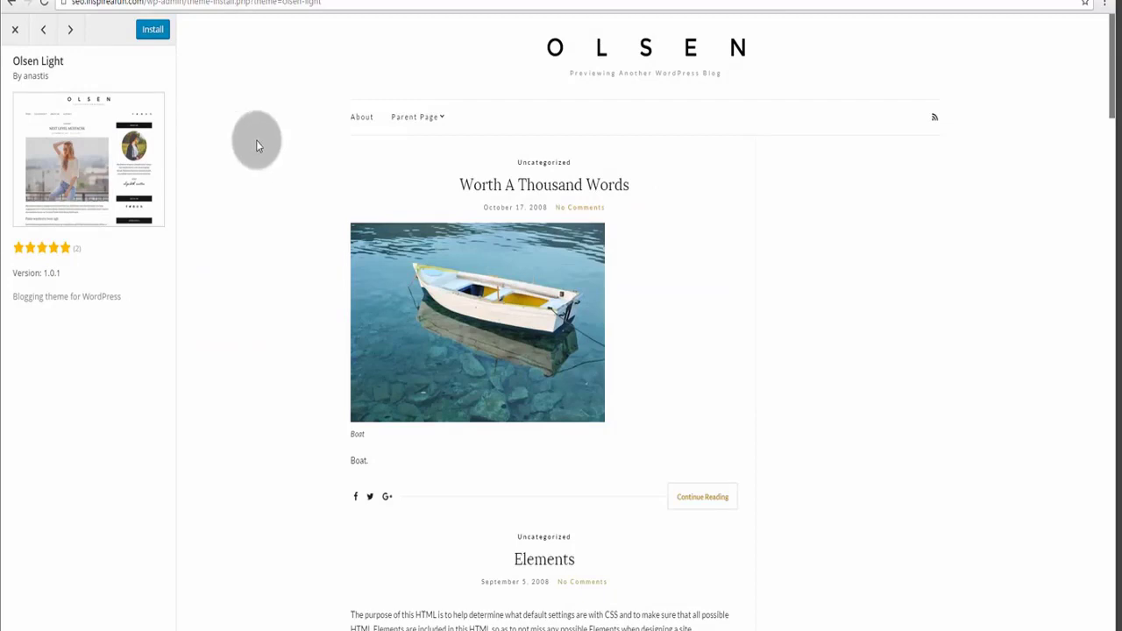
Step: Install Olsen Light, live-preview it with the site's posts, and Save & Activate it
left_click(161, 37)
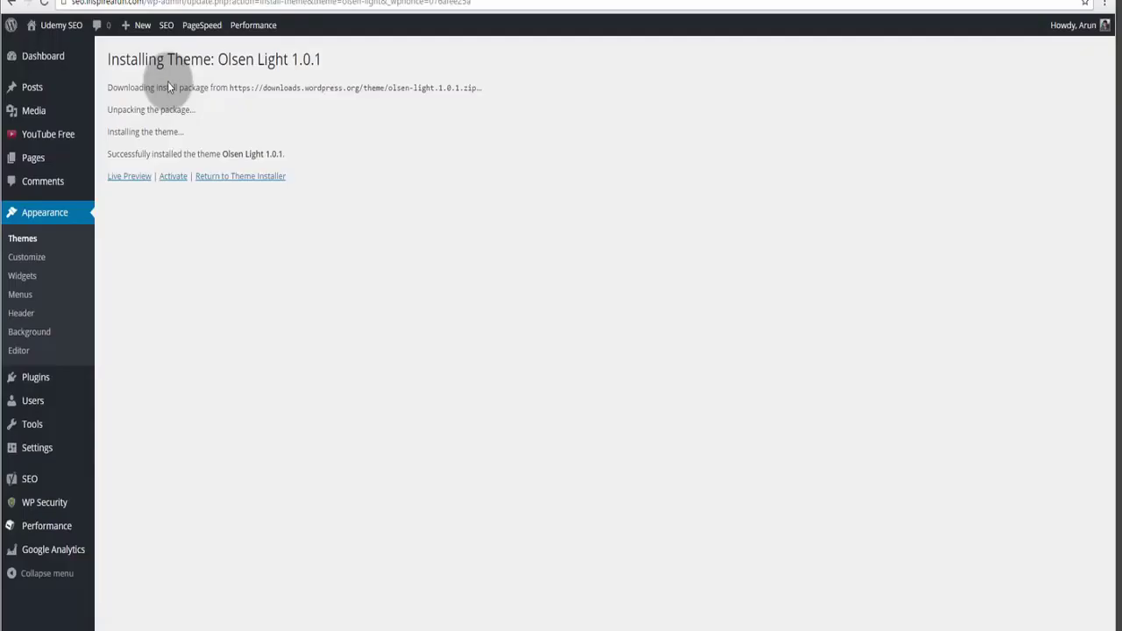
left_click(127, 177)
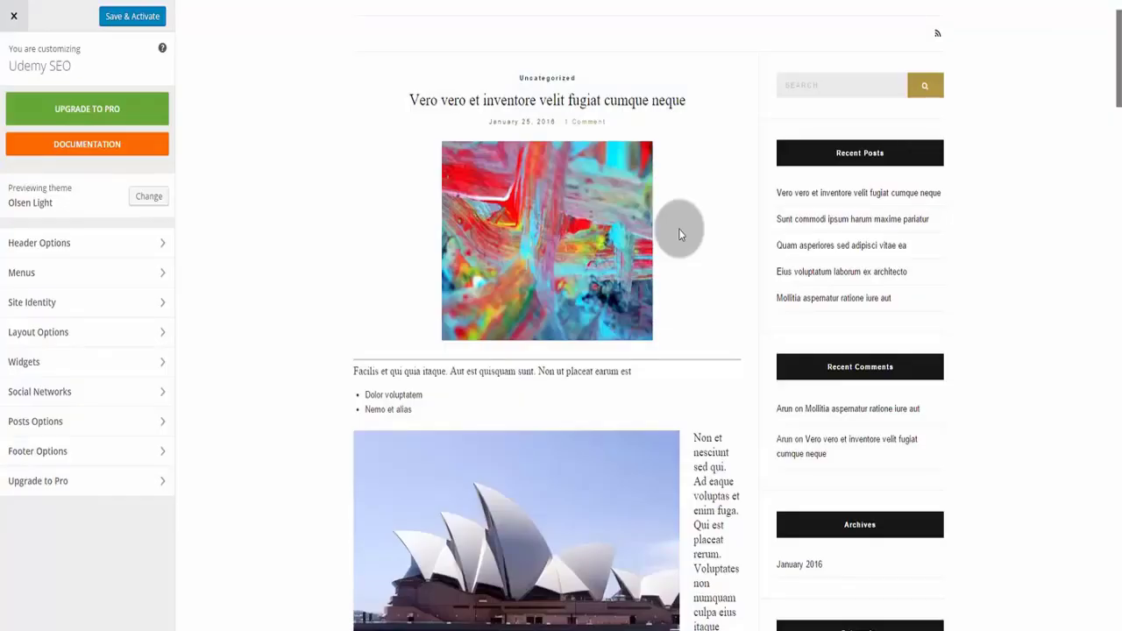
scroll(679, 229, "down", 15)
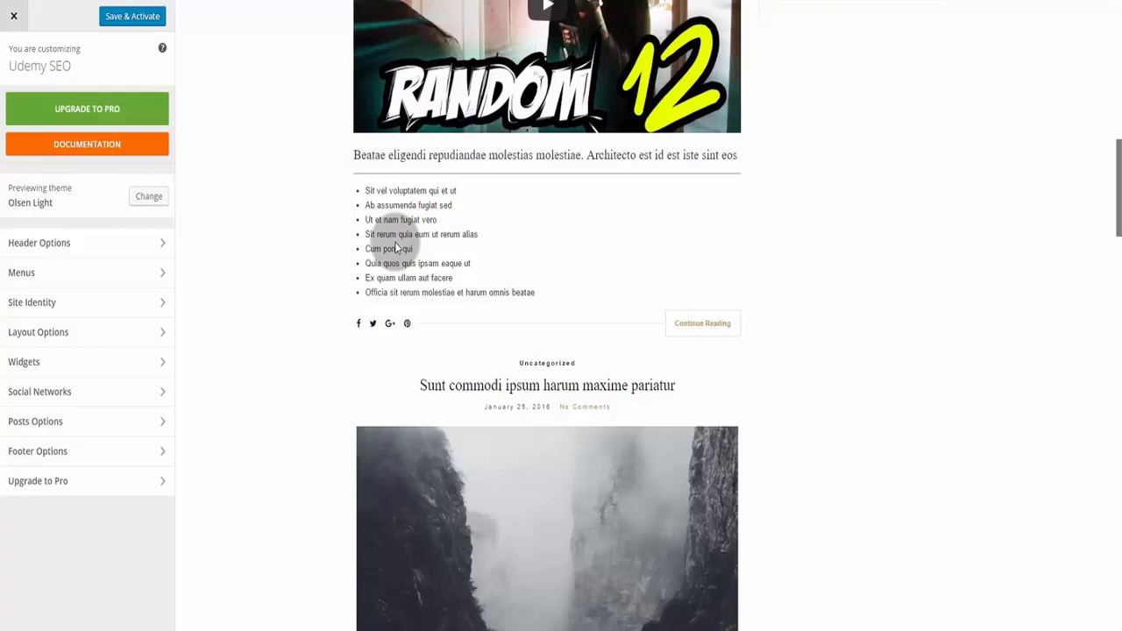
left_click(137, 17)
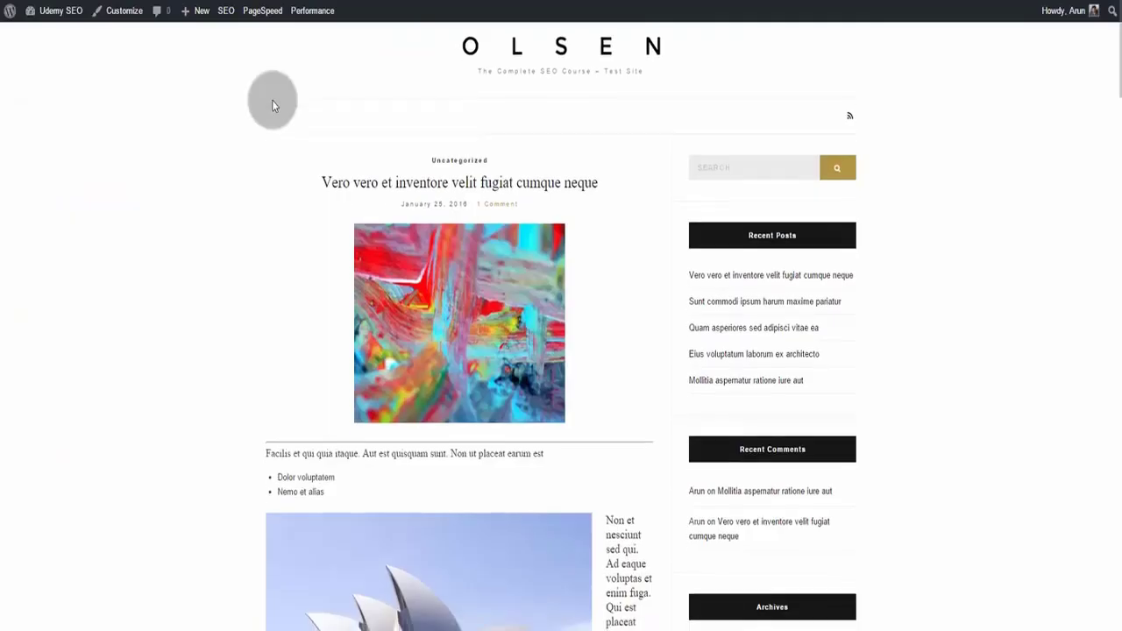
Step: Scroll the Olsen front page and open the post 'Quam asperiores sed adipisci vitae ea'
scroll(271, 100, "down", 20)
scroll(272, 106, "down", 4)
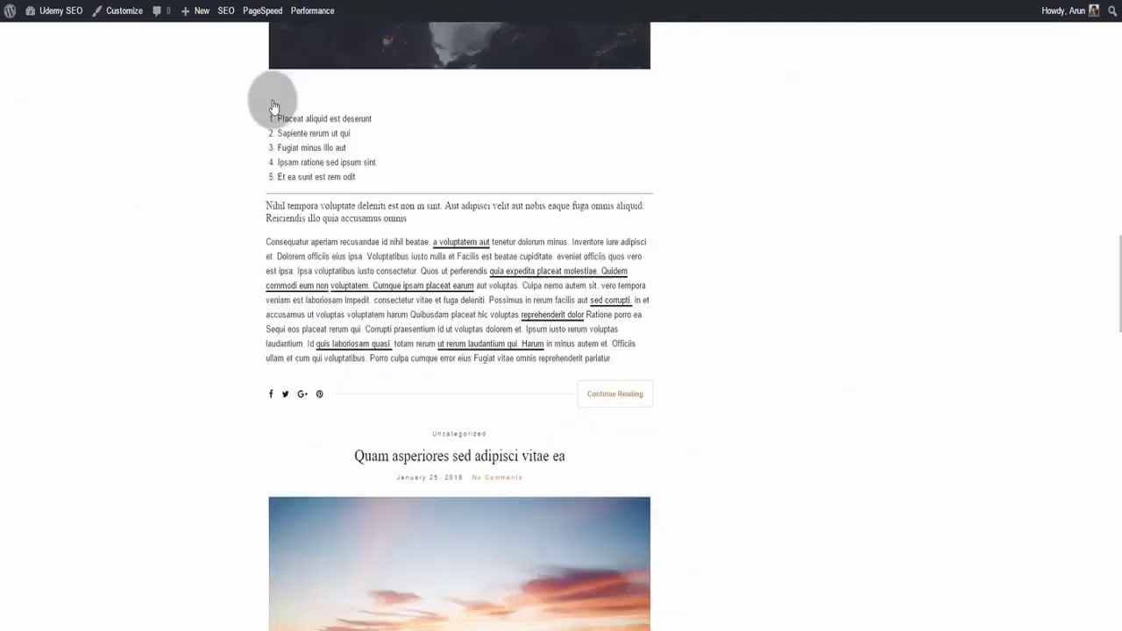
scroll(273, 106, "down", 2)
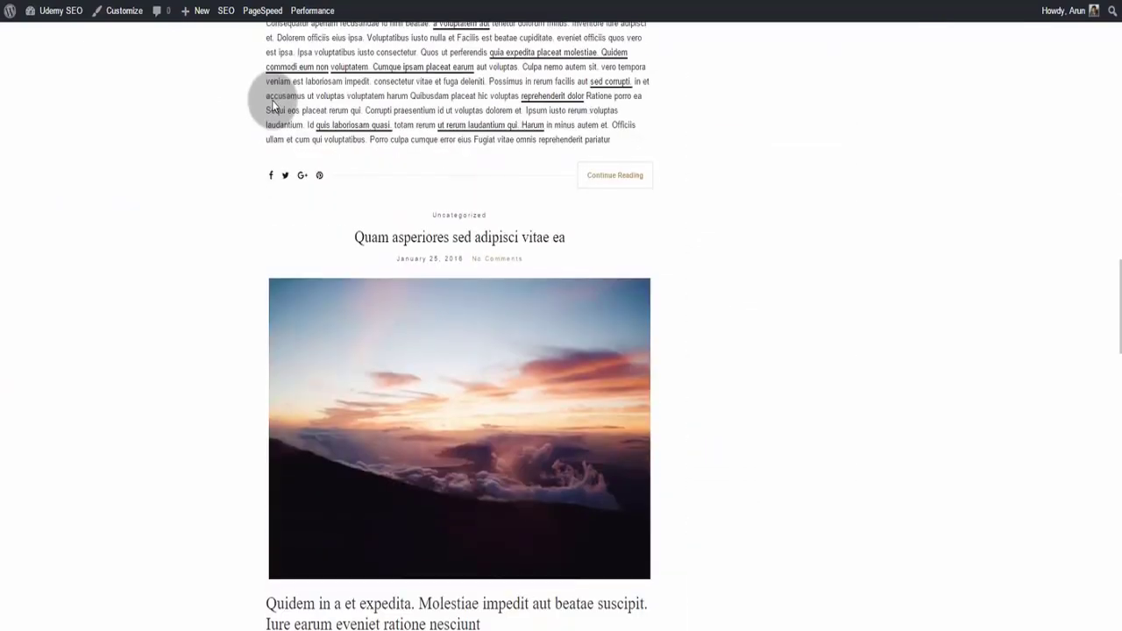
scroll(290, 105, "down", 2)
left_click(436, 99)
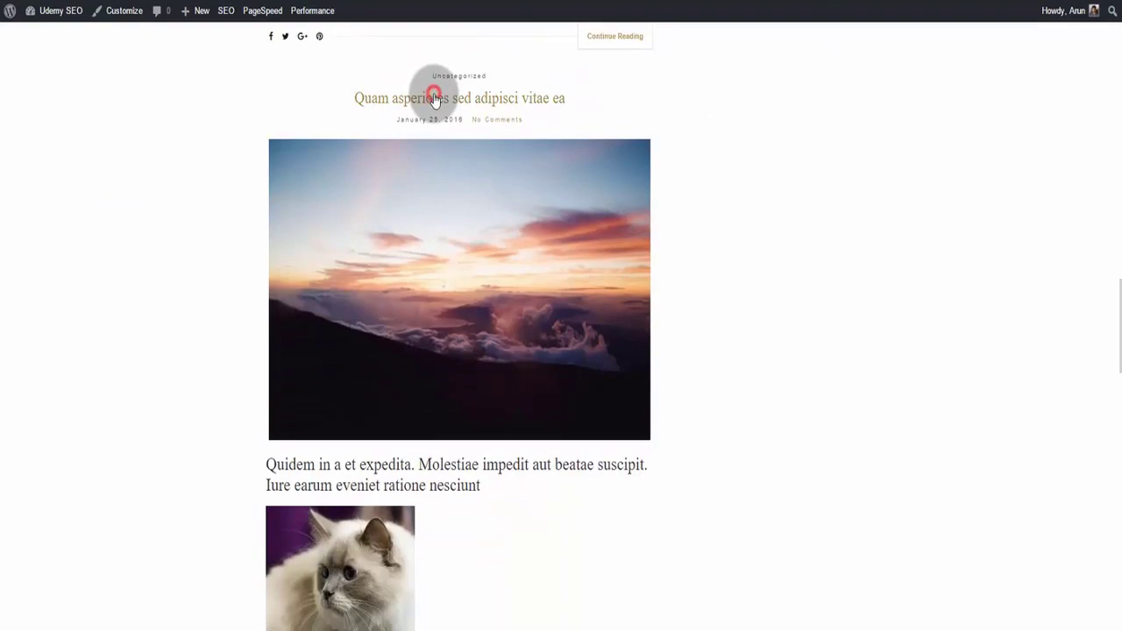
scroll(435, 102, "down", 5)
scroll(435, 102, "down", 8)
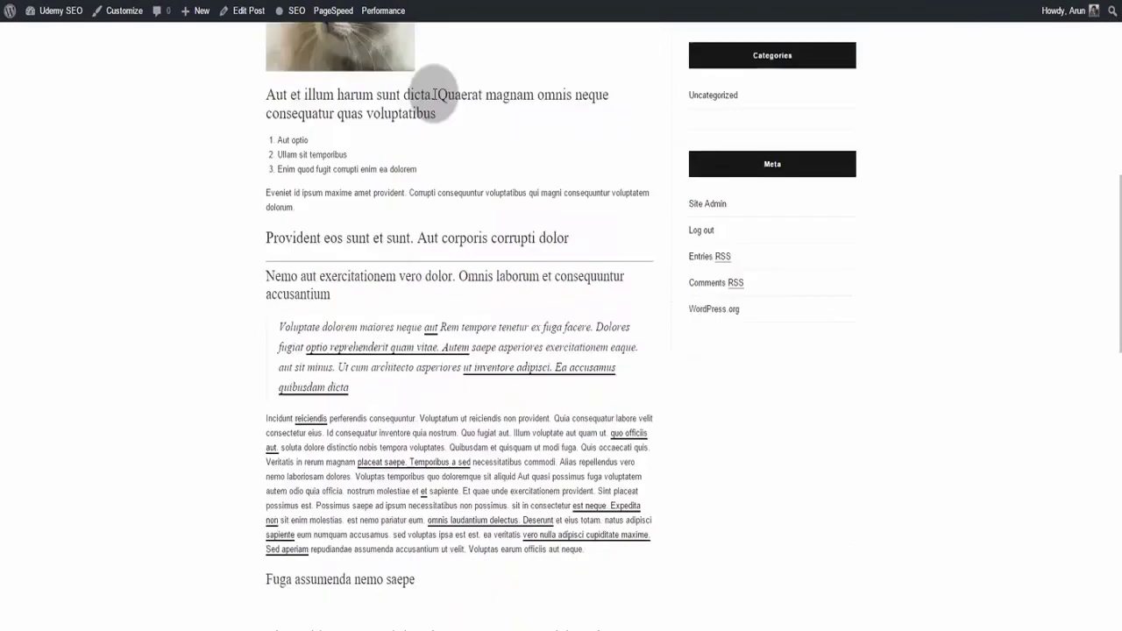
key("Home")
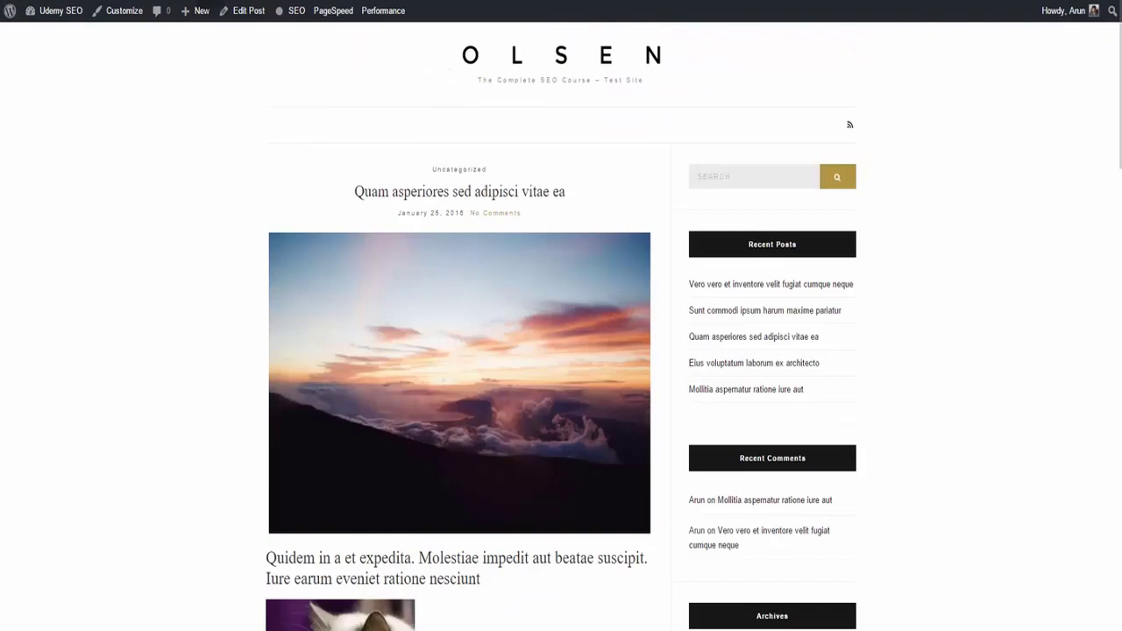
Step: In Autoptimize settings, enable Google Fonts removal, then save and empty the cache
mouse_move(55, 435)
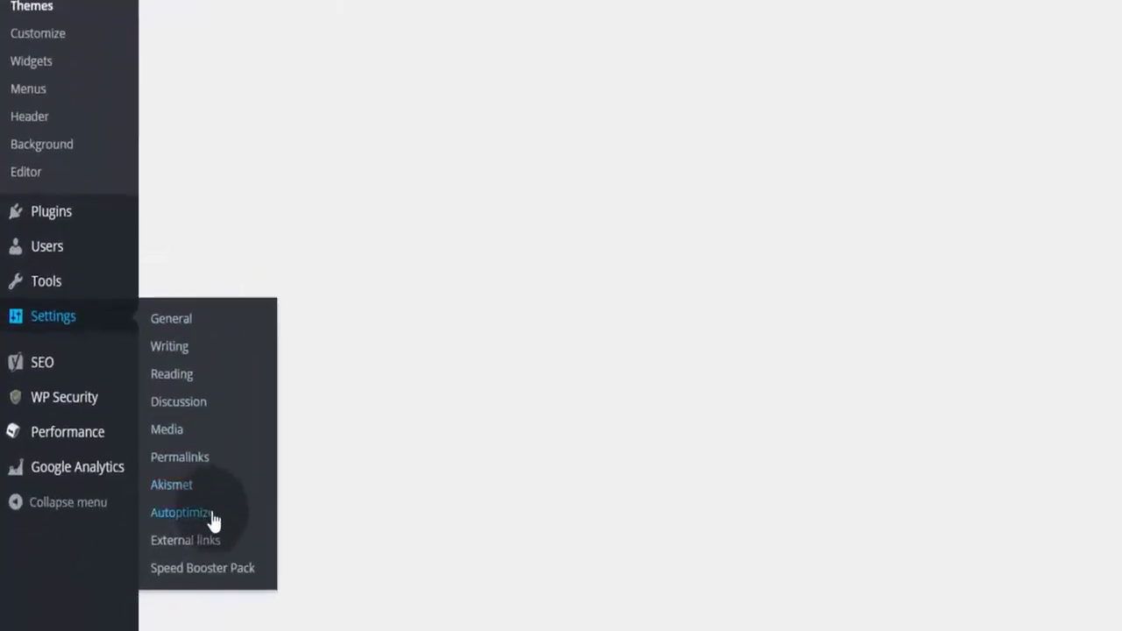
left_click(142, 566)
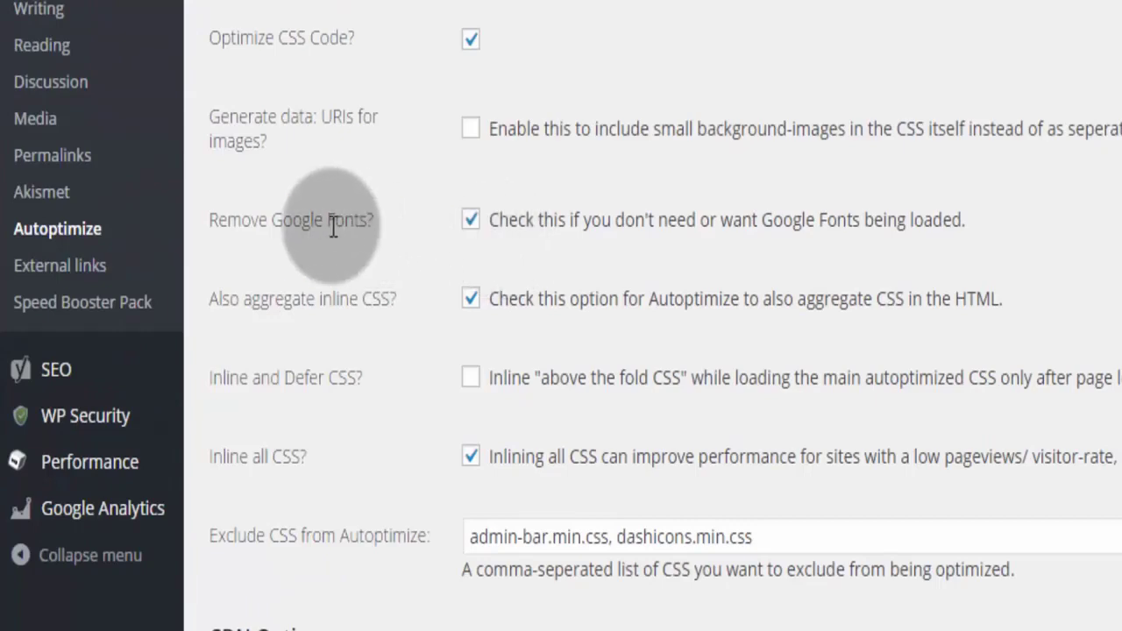
left_click(471, 220)
scroll(403, 211, "down", 5)
scroll(386, 202, "down", 3)
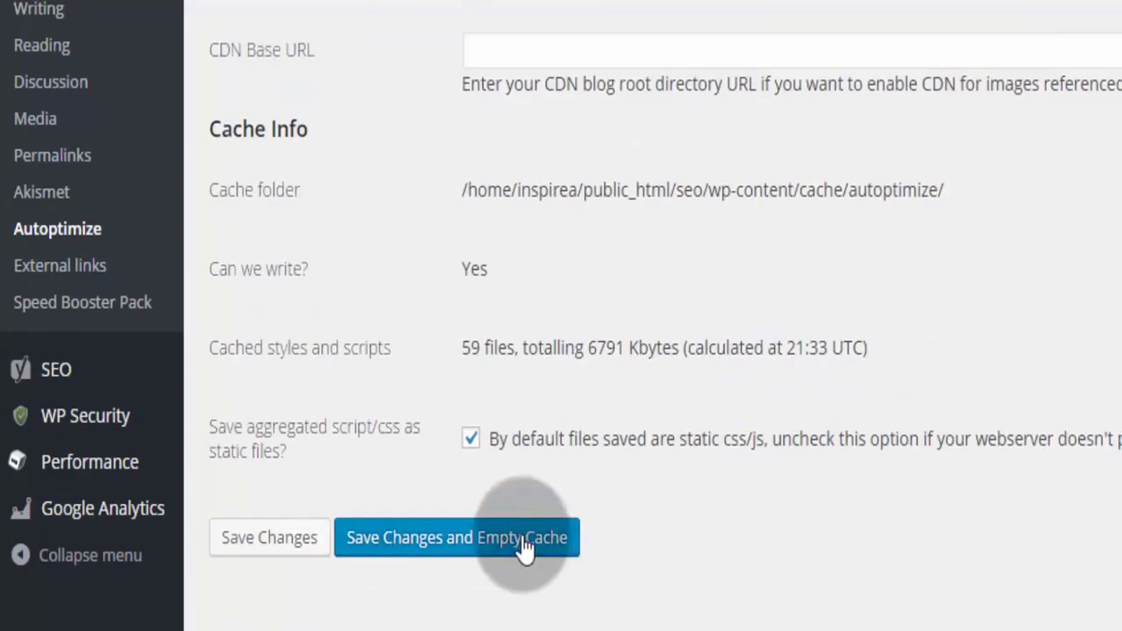
left_click(524, 544)
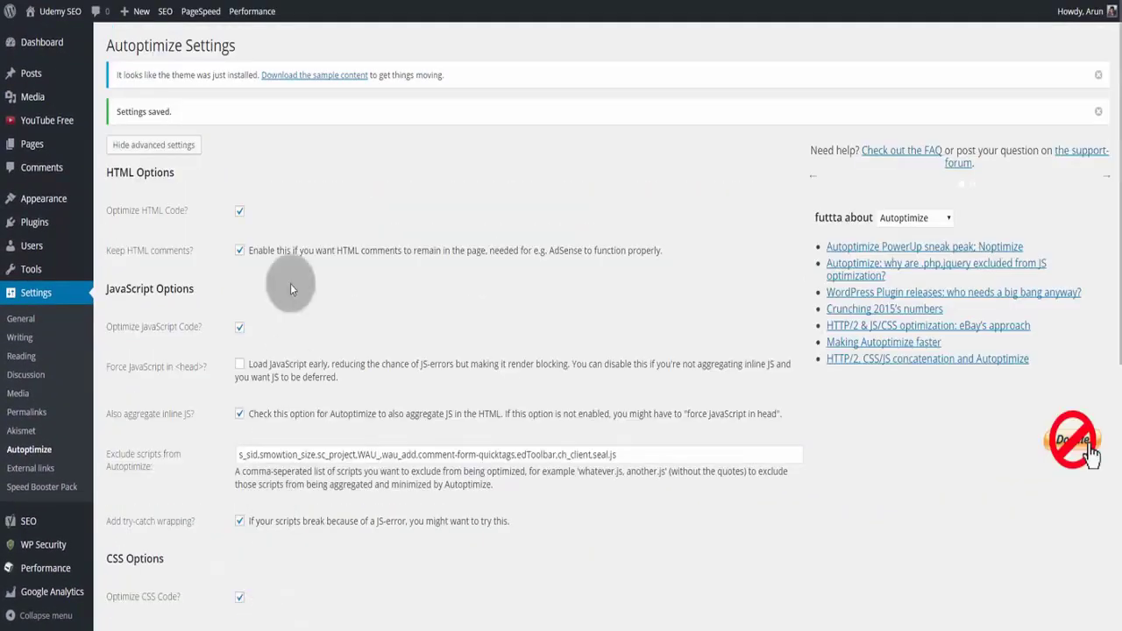
Step: Reload the front-end post page to check its fonts
left_click(296, 0)
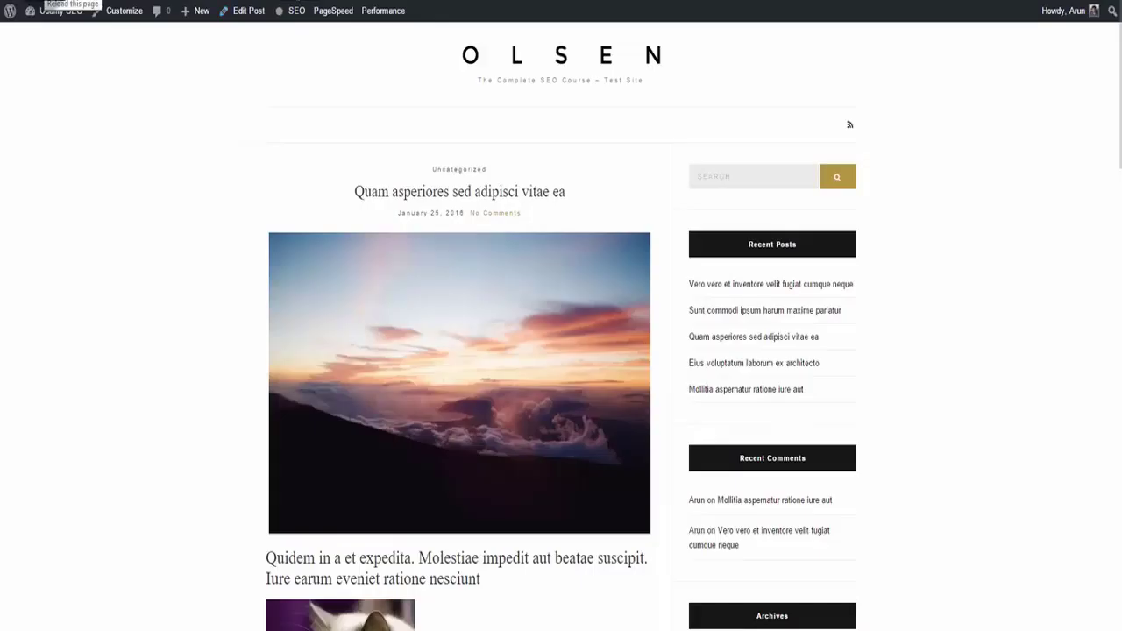
left_click(52, 0)
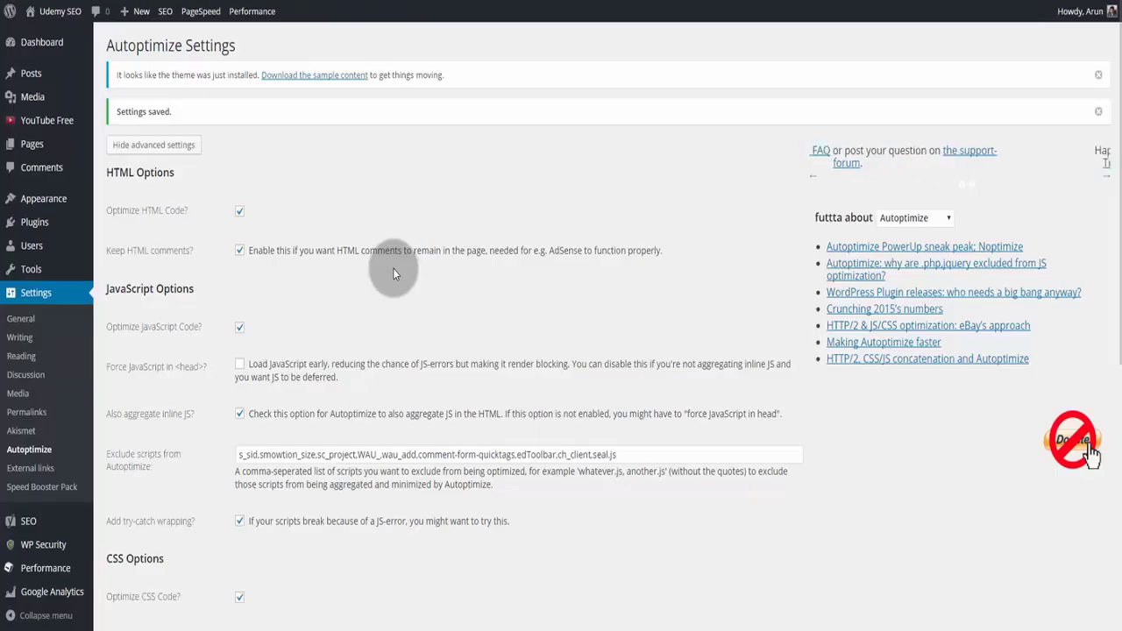
scroll(393, 254, "down", 5)
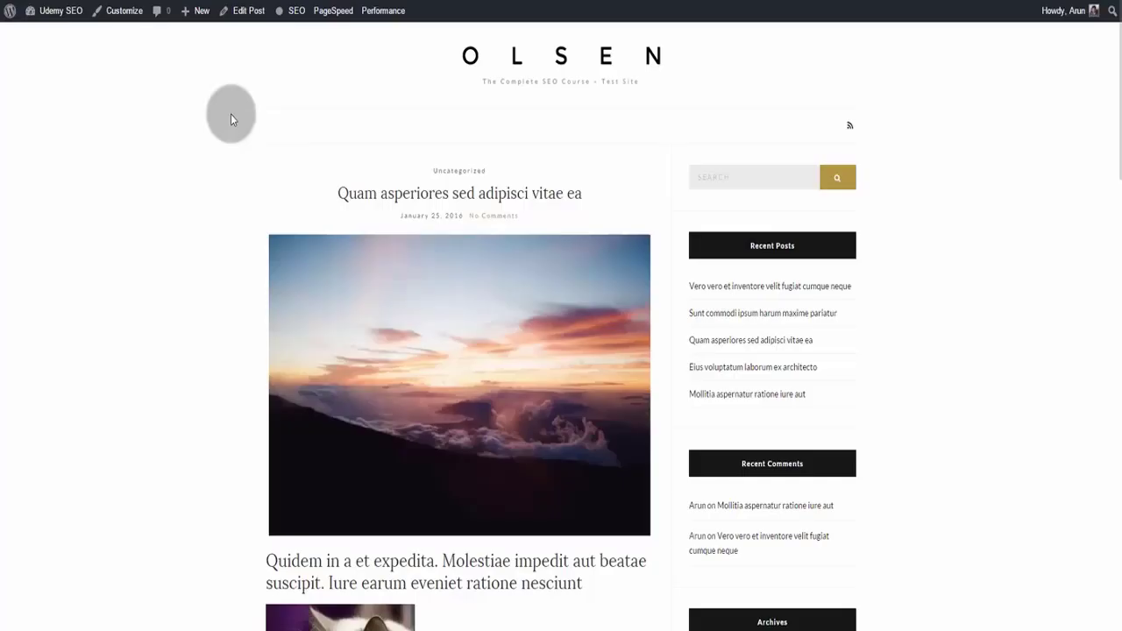
Step: View the post's page source and search it for fonts.google
right_click(230, 114)
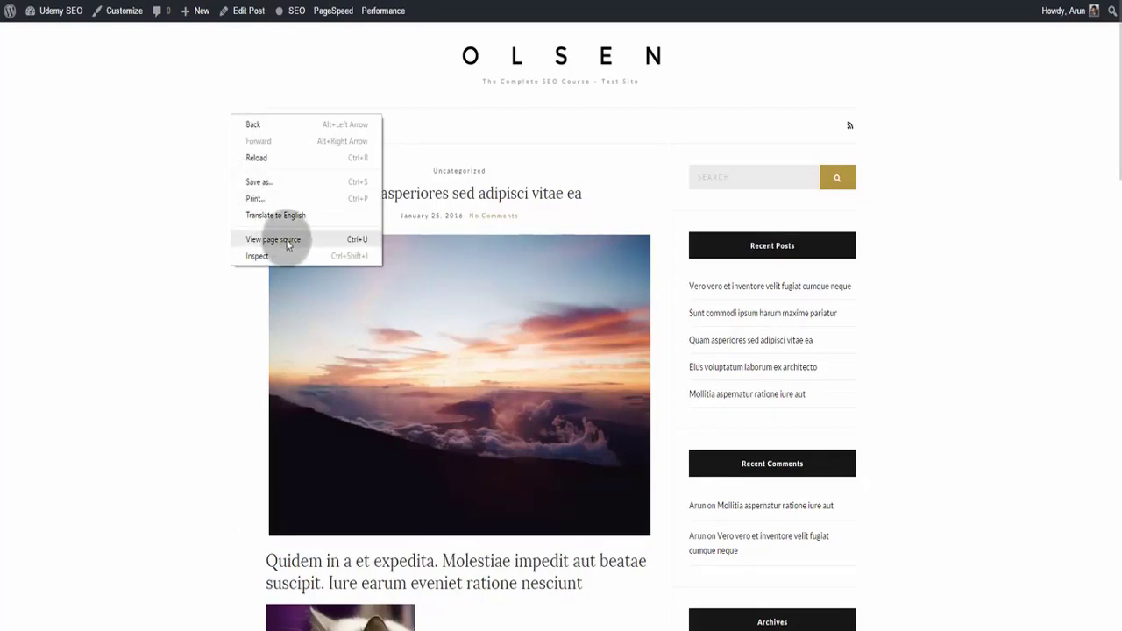
left_click(360, 248)
key("ctrl+f")
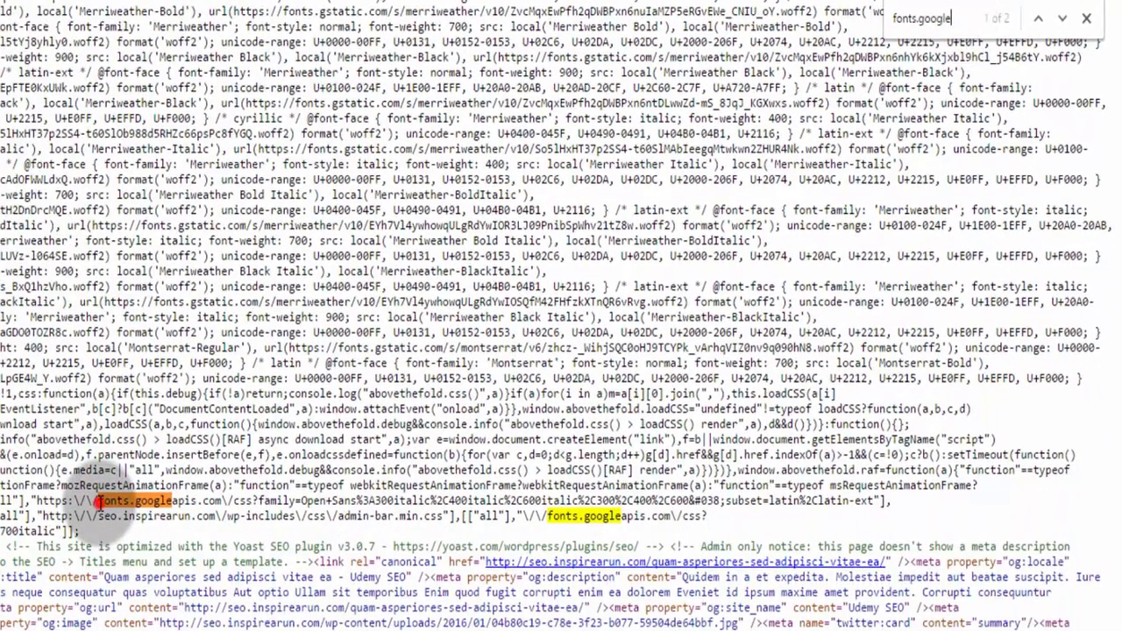
left_click_drag(42, 528, 130, 528)
left_click_drag(183, 502, 875, 501)
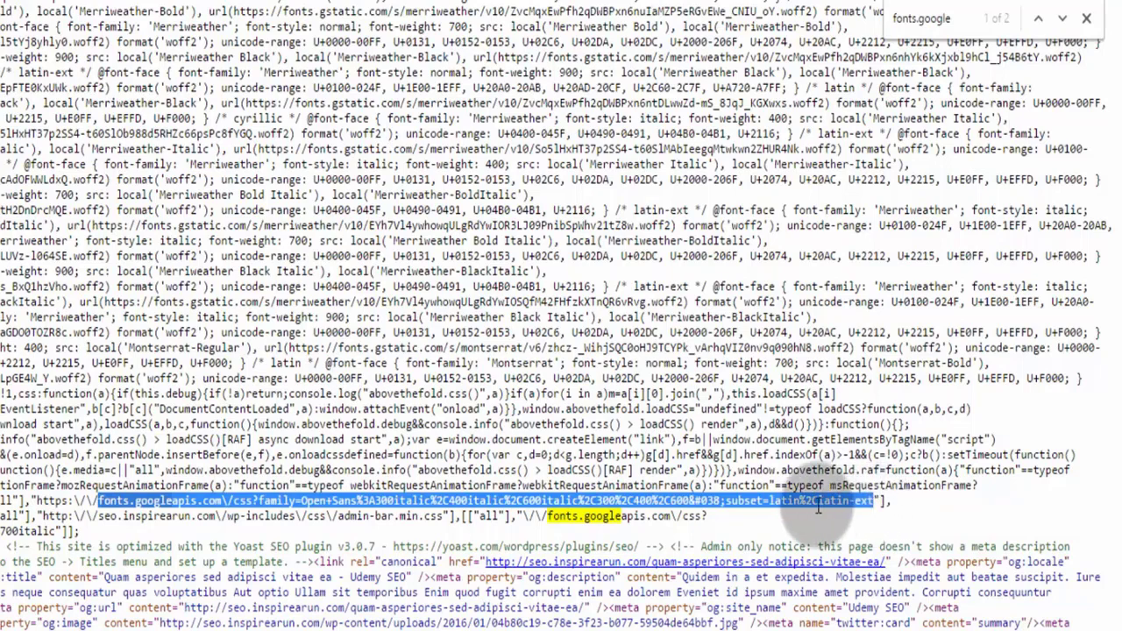
right_click(317, 497)
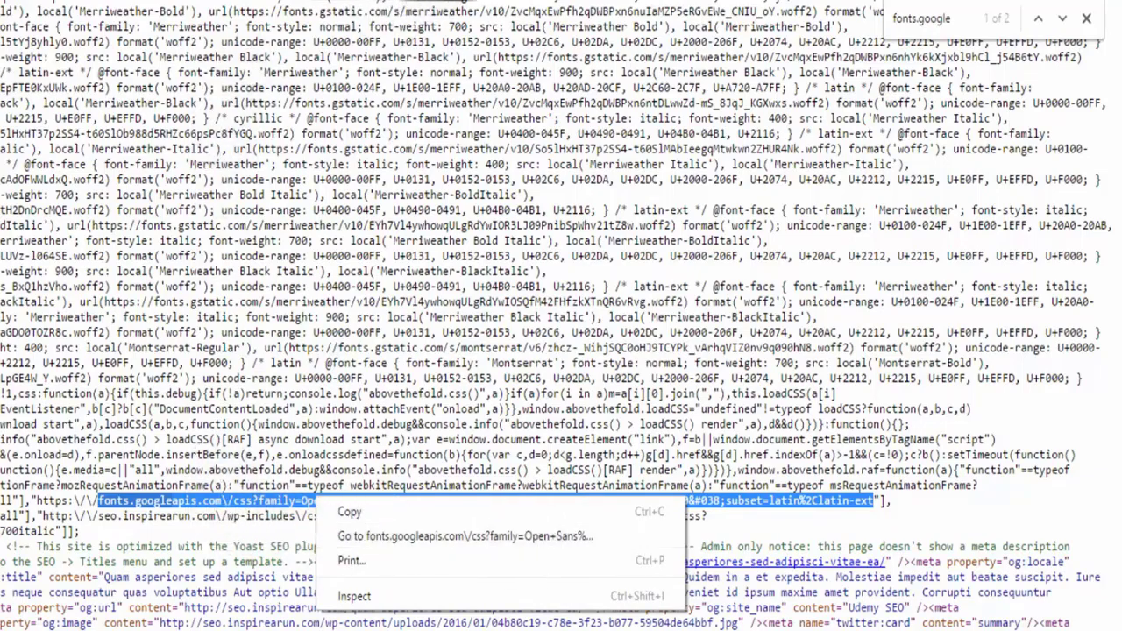
key("ctrl+Tab")
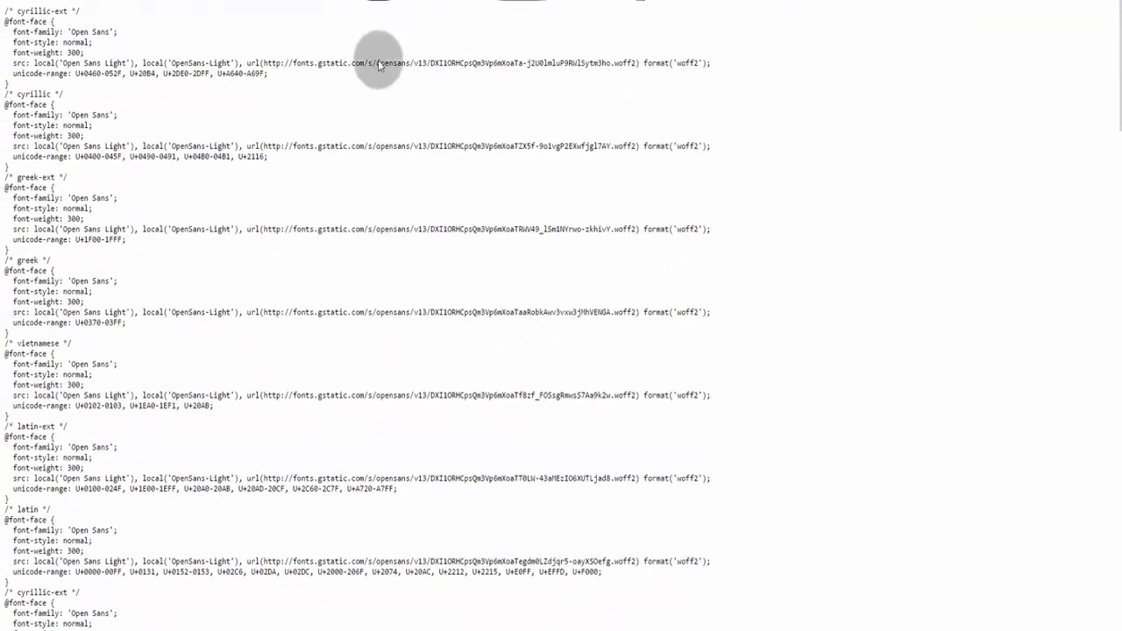
Step: Copy the Open Sans font CSS and replace the Above The Fold Inline CSS with it
key("ctrl+Tab")
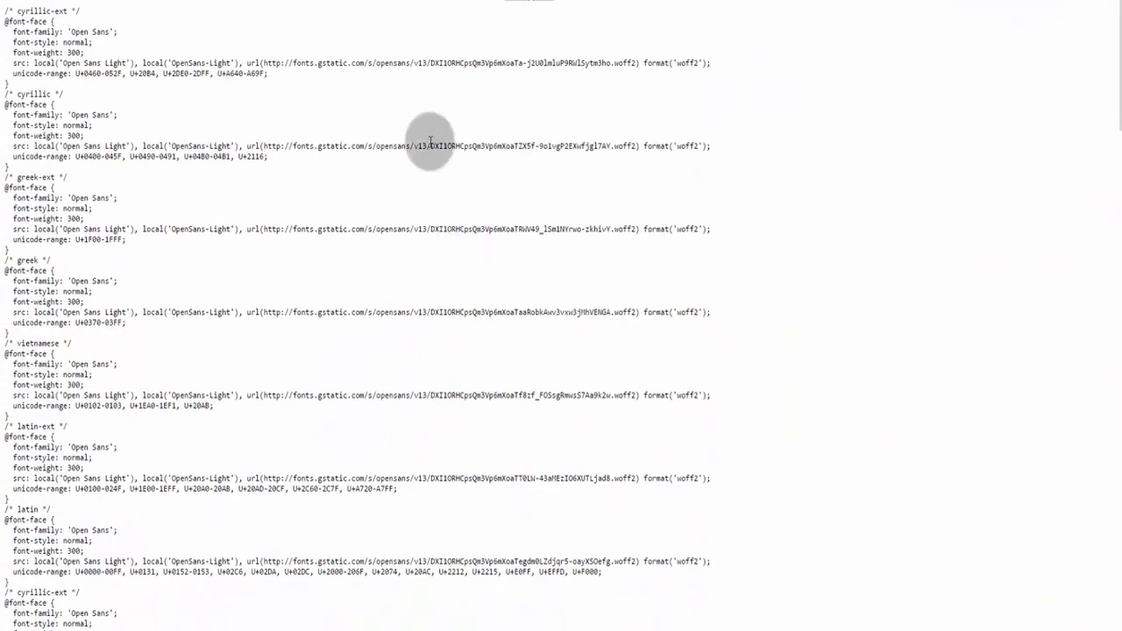
scroll(607, 3, "down", 5)
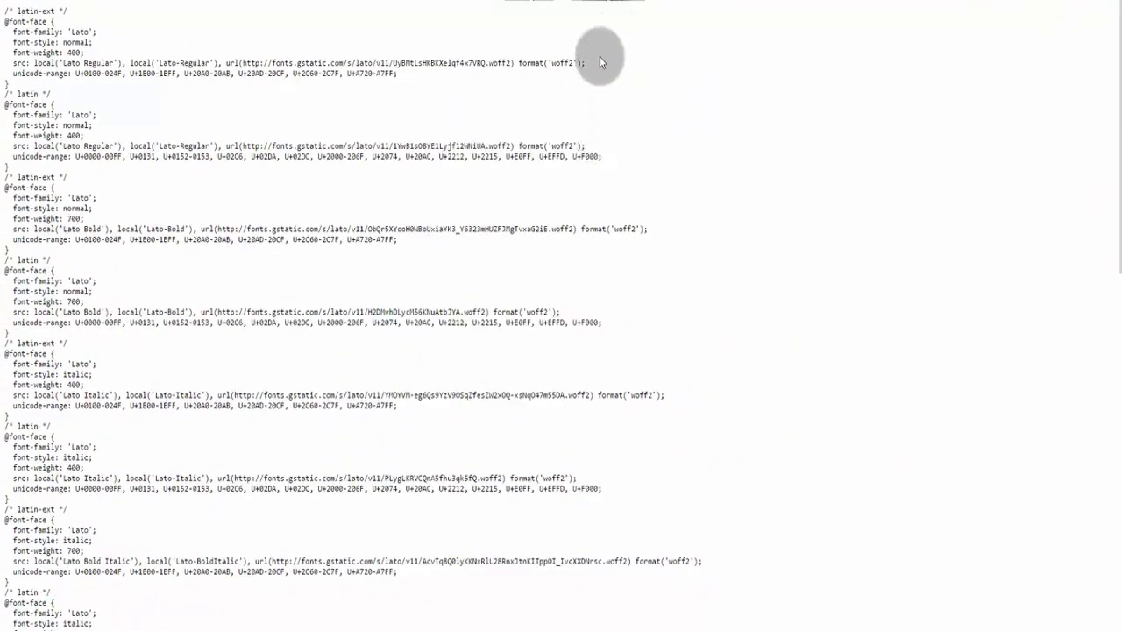
scroll(613, 294, "up", 5)
key("ctrl+a")
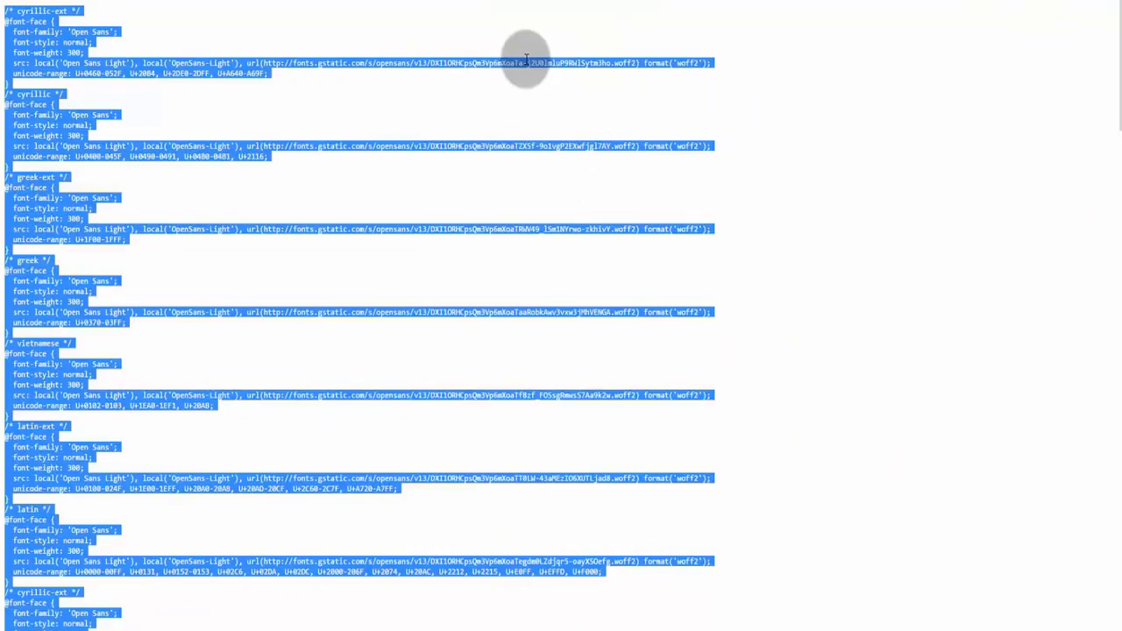
right_click(526, 62)
left_click(537, 70)
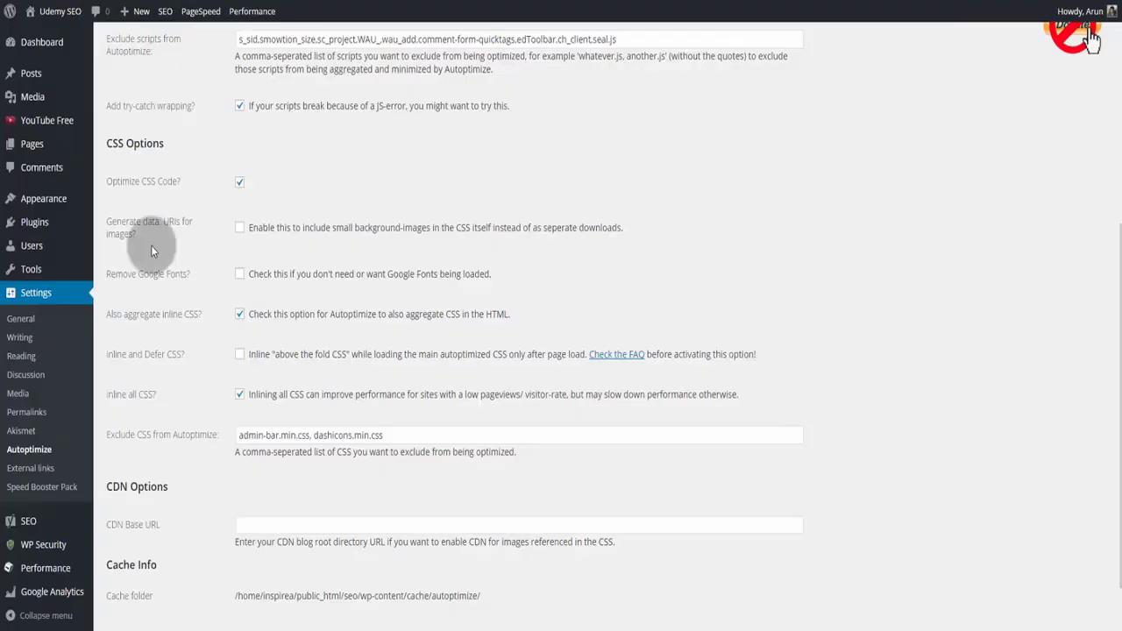
mouse_move(71, 272)
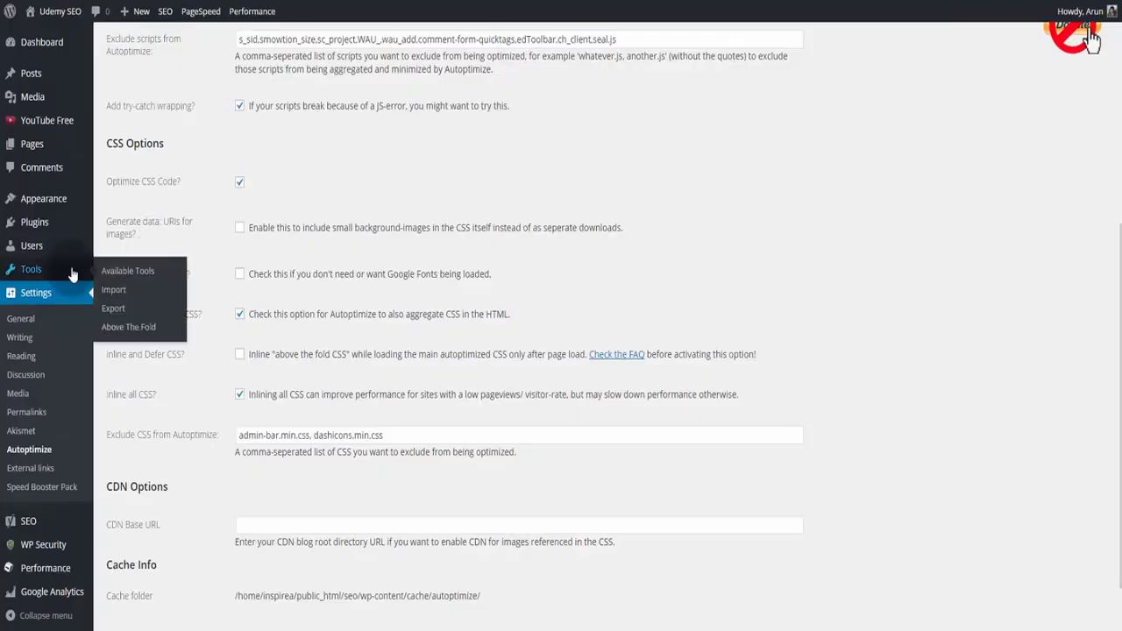
left_click(134, 330)
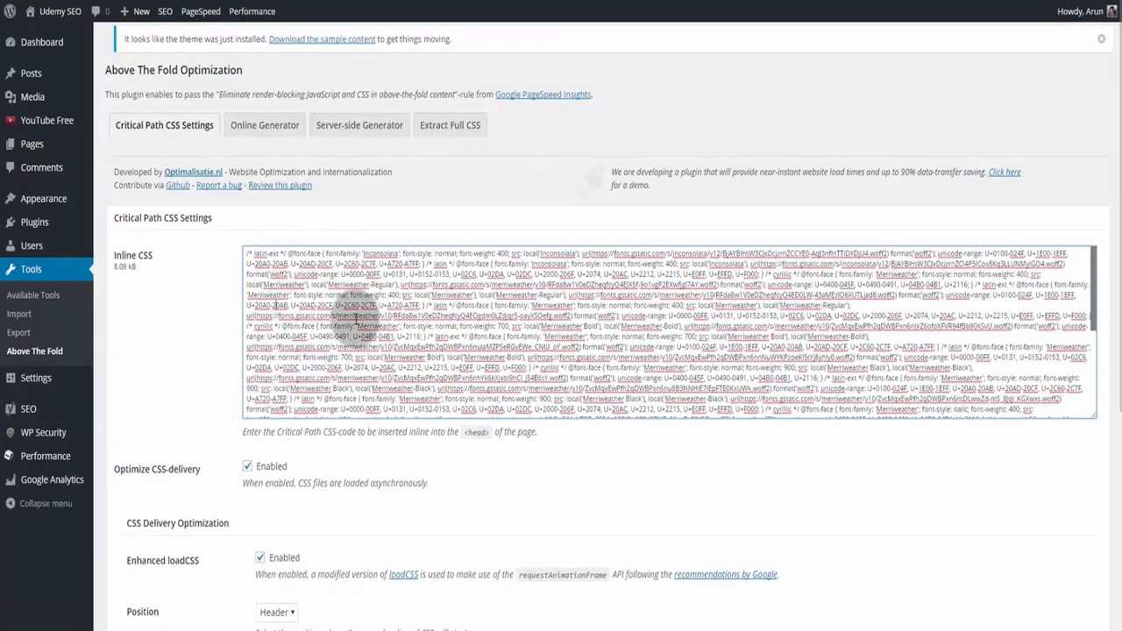
left_click(342, 289)
key("ctrl+a")
key("ctrl+v")
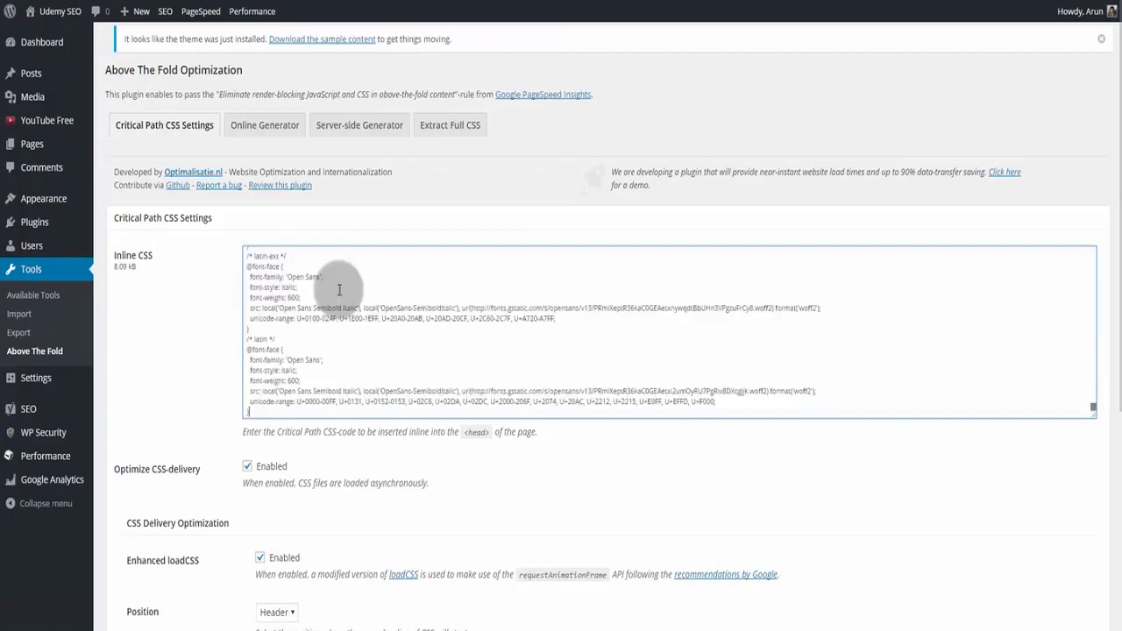
Step: Append the Lato font CSS to the inline CSS and save the Above The Fold settings
key("ctrl+Tab")
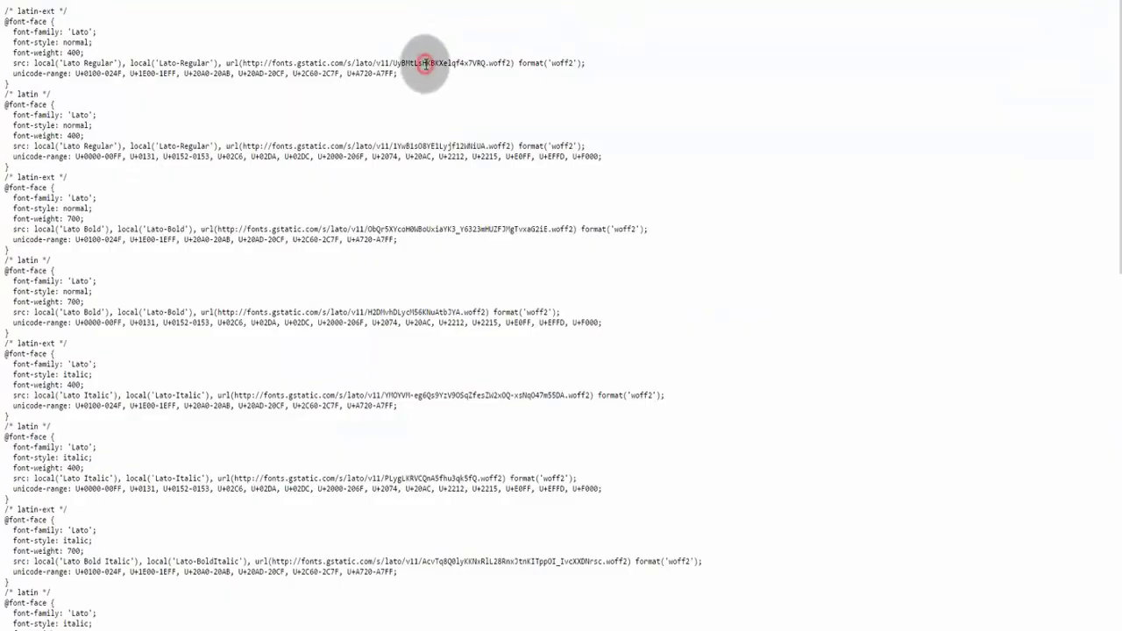
key("ctrl+a")
right_click(425, 63)
left_click(442, 75)
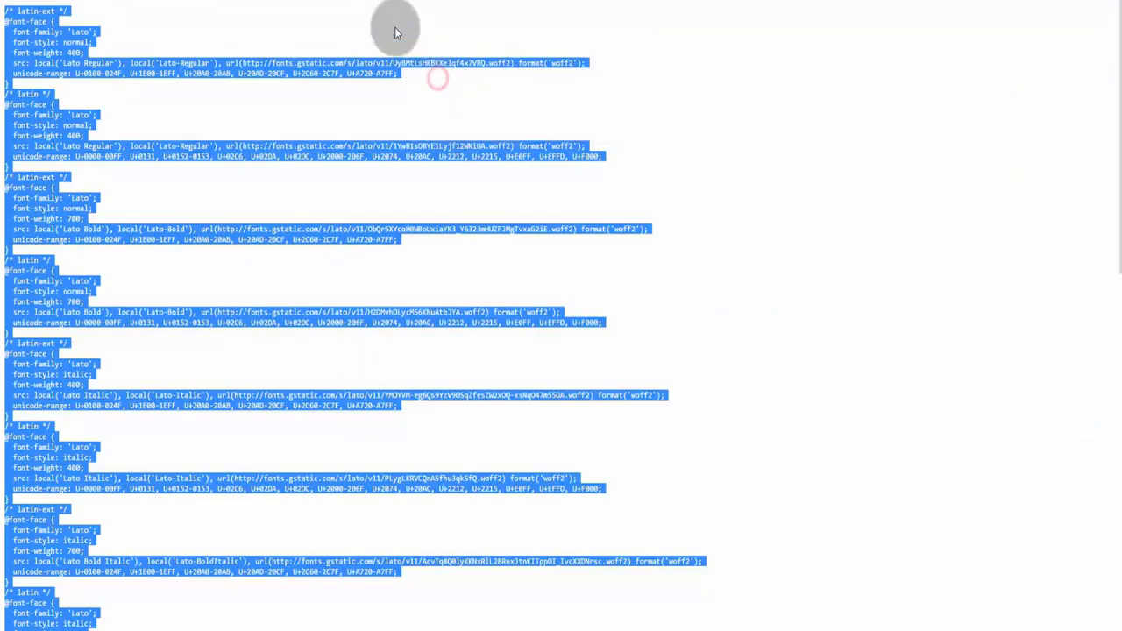
key("ctrl+Tab")
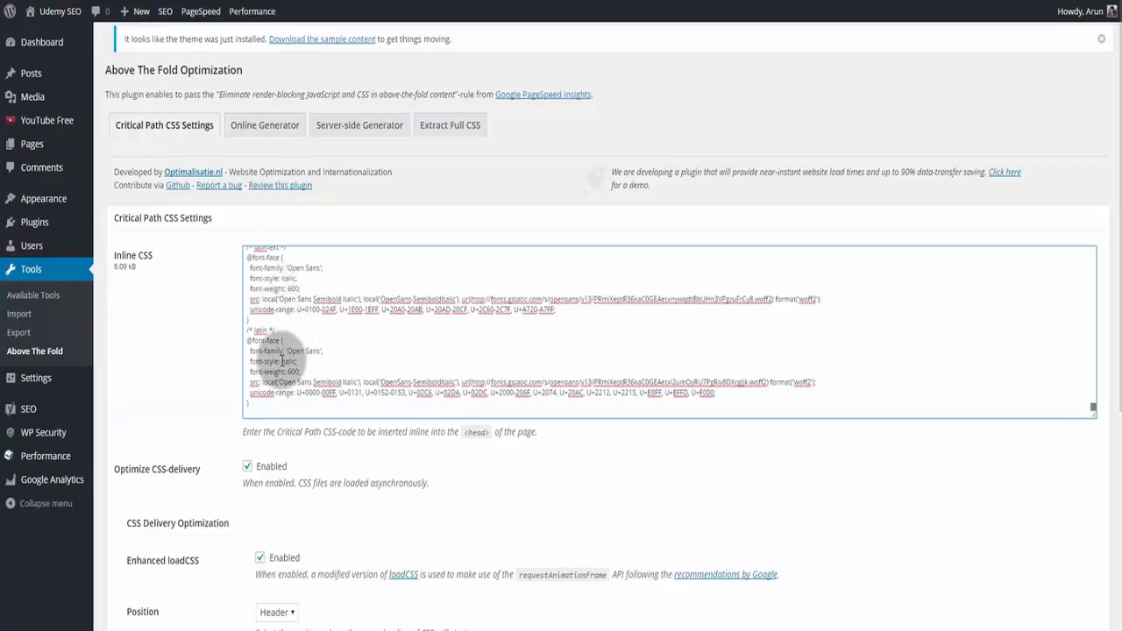
key("ctrl+v")
scroll(217, 418, "down", 5)
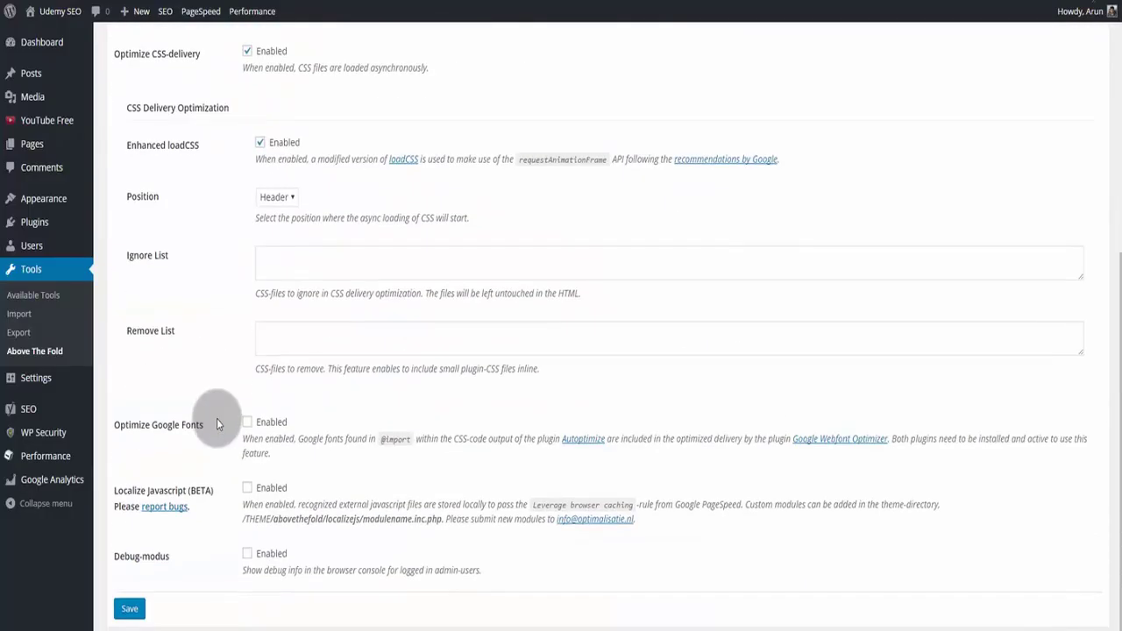
left_click(133, 585)
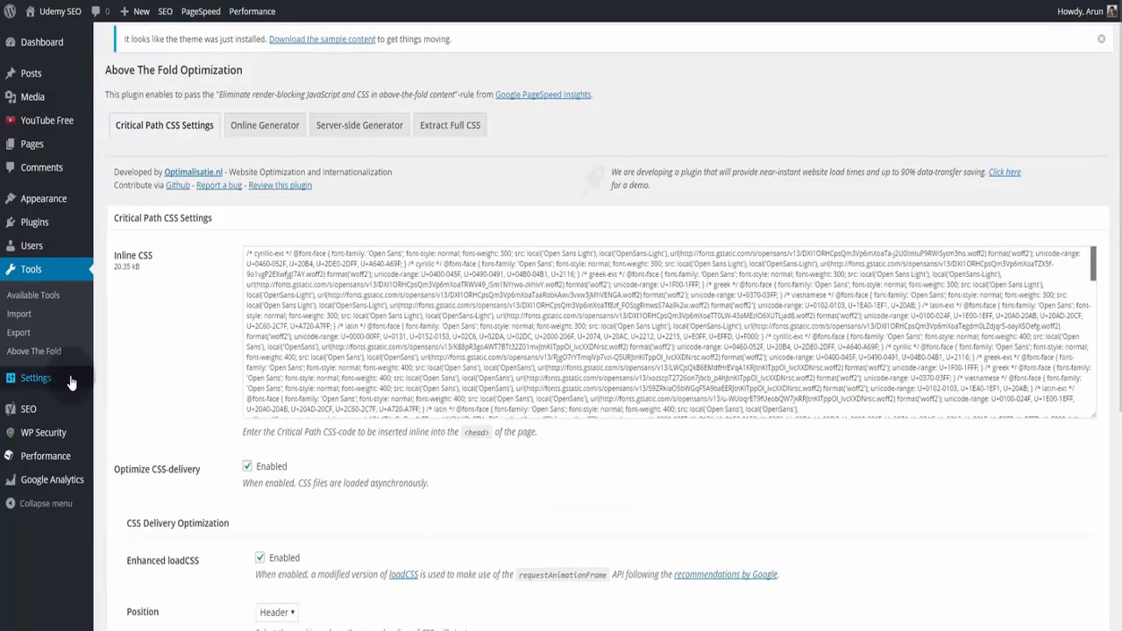
mouse_move(72, 378)
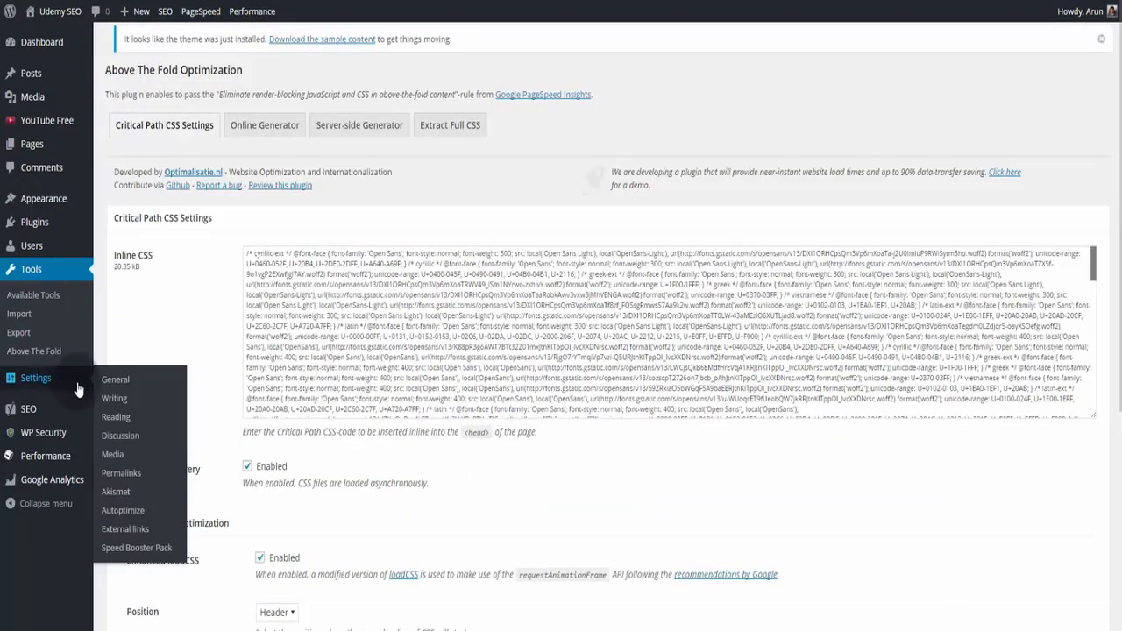
Step: Enable Autoptimize's Remove Google Fonts option and save with the cache emptied
left_click(123, 510)
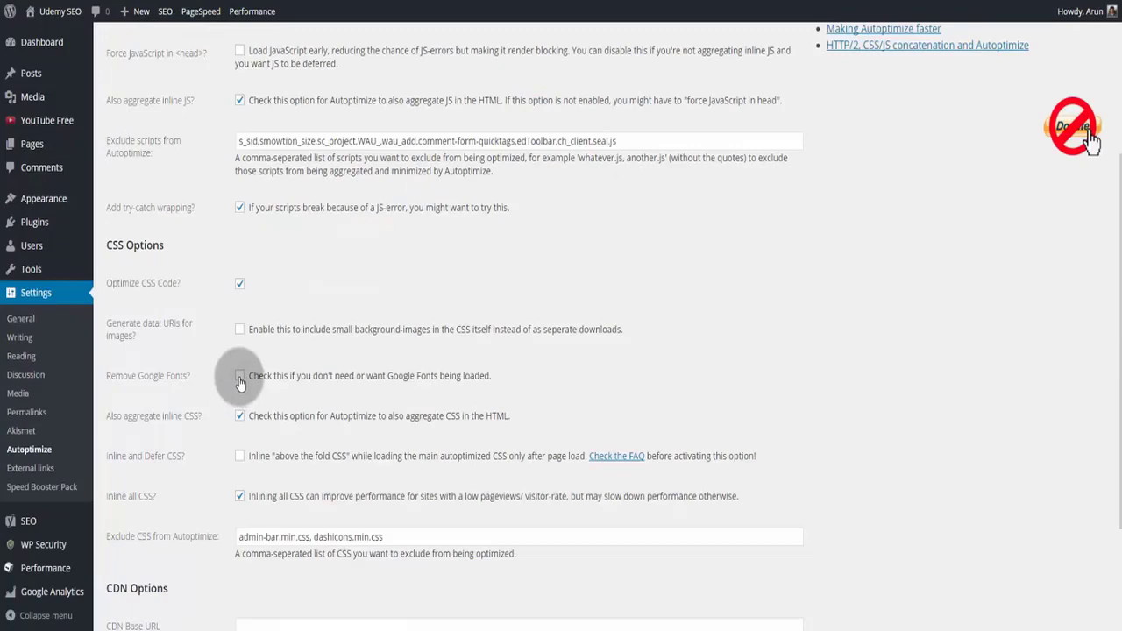
left_click(240, 375)
scroll(183, 397, "down", 3)
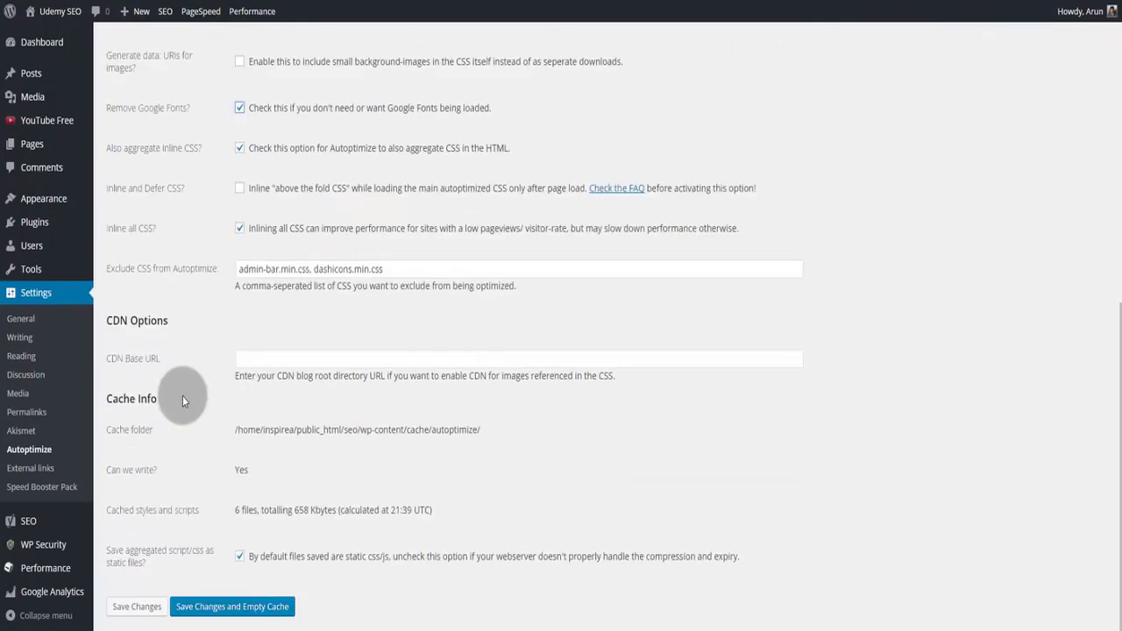
left_click(232, 614)
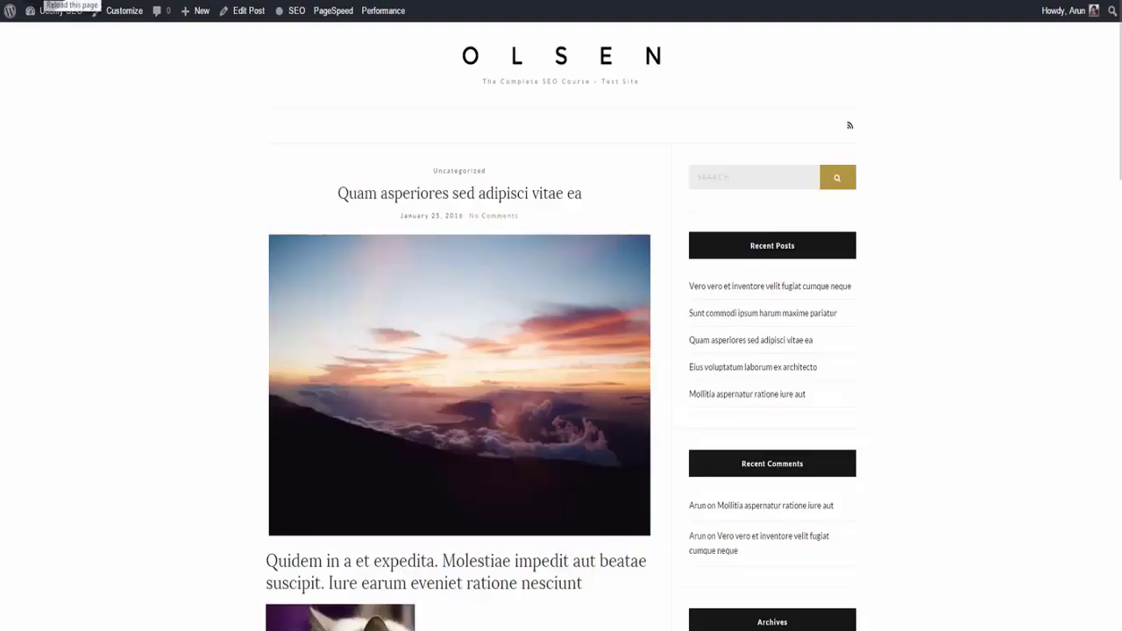
Step: Reload the inspirearun.com front page to check its fonts
left_click(162, 261)
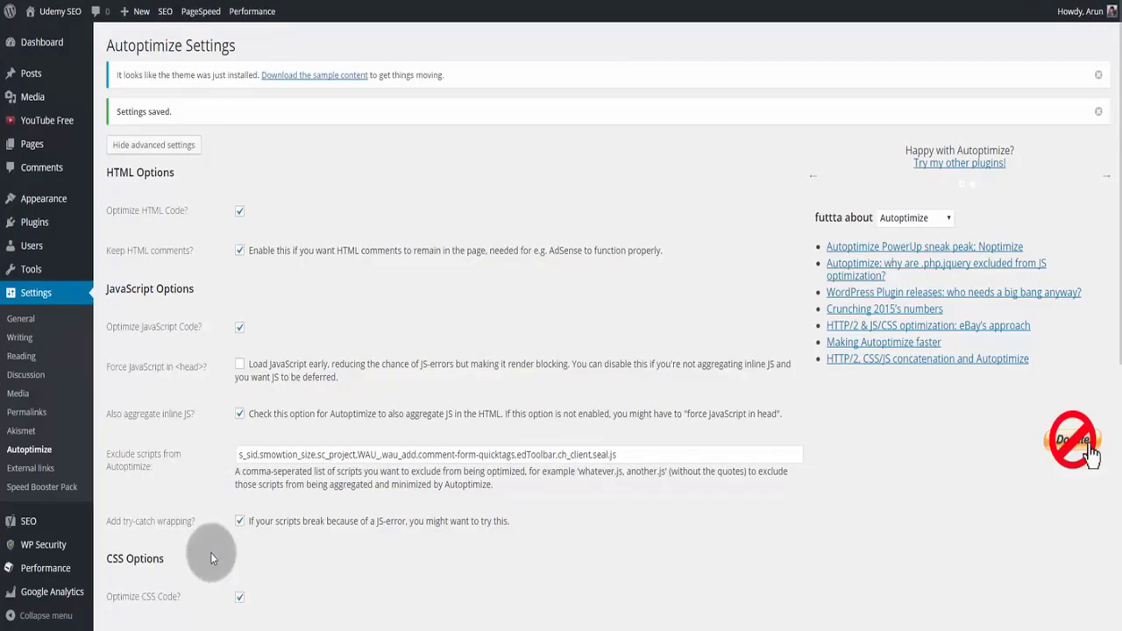
scroll(208, 605, "down", 3)
scroll(256, 359, "up", 3)
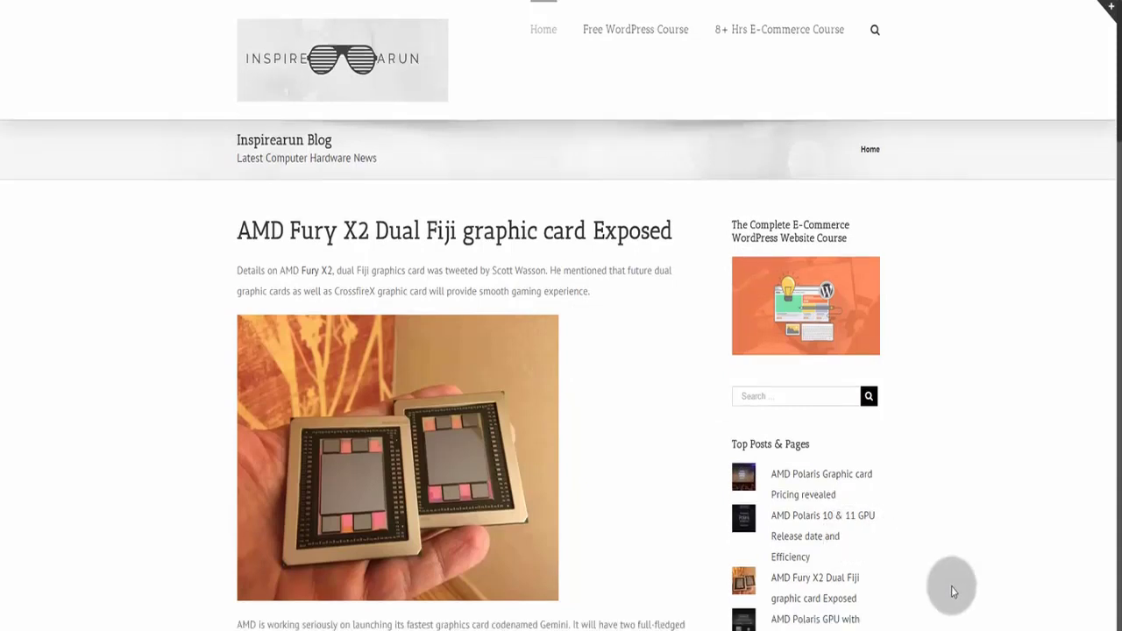
Step: Scroll through the 'AMD Fury X2 Dual Fiji graphic card Exposed' post on inspirearun.com
scroll(951, 585, "down", 4)
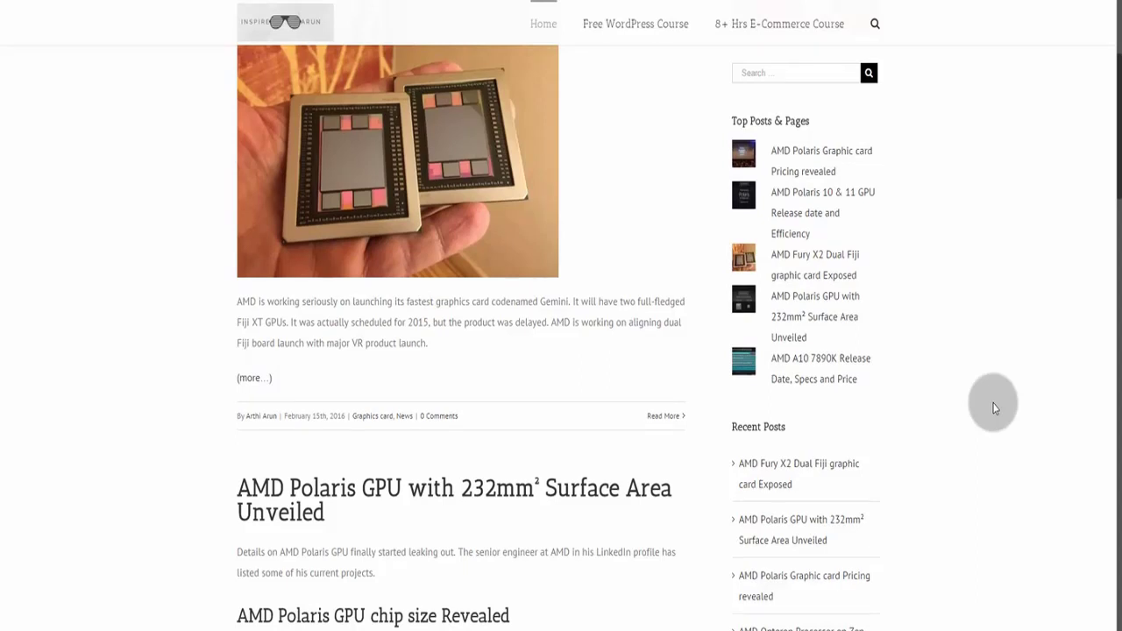
scroll(993, 408, "up", 4)
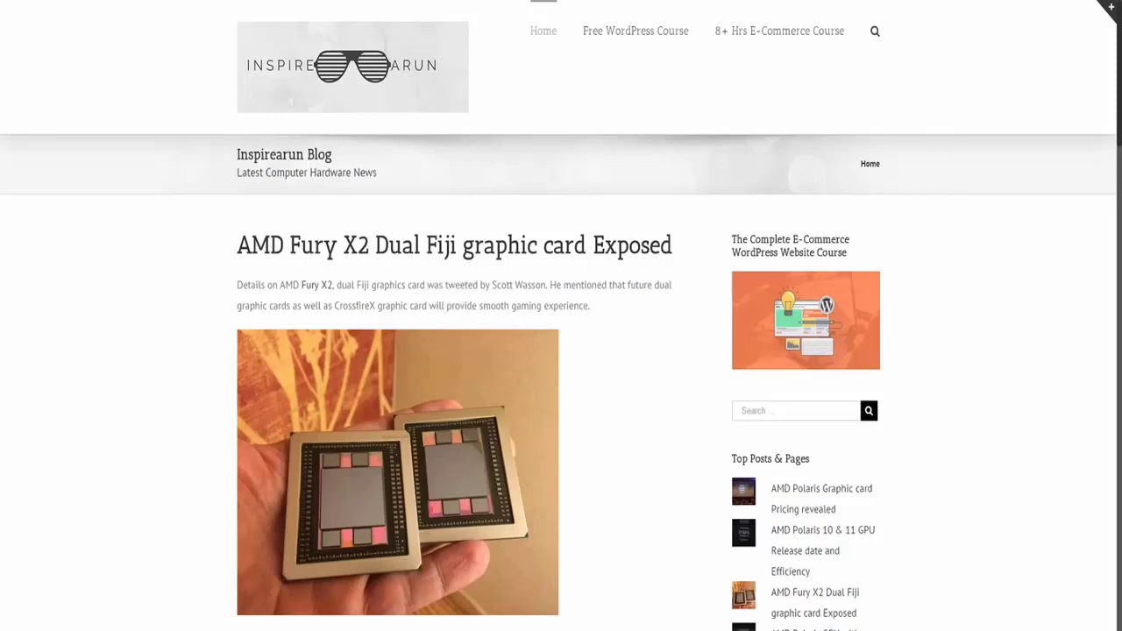
left_click(179, 194)
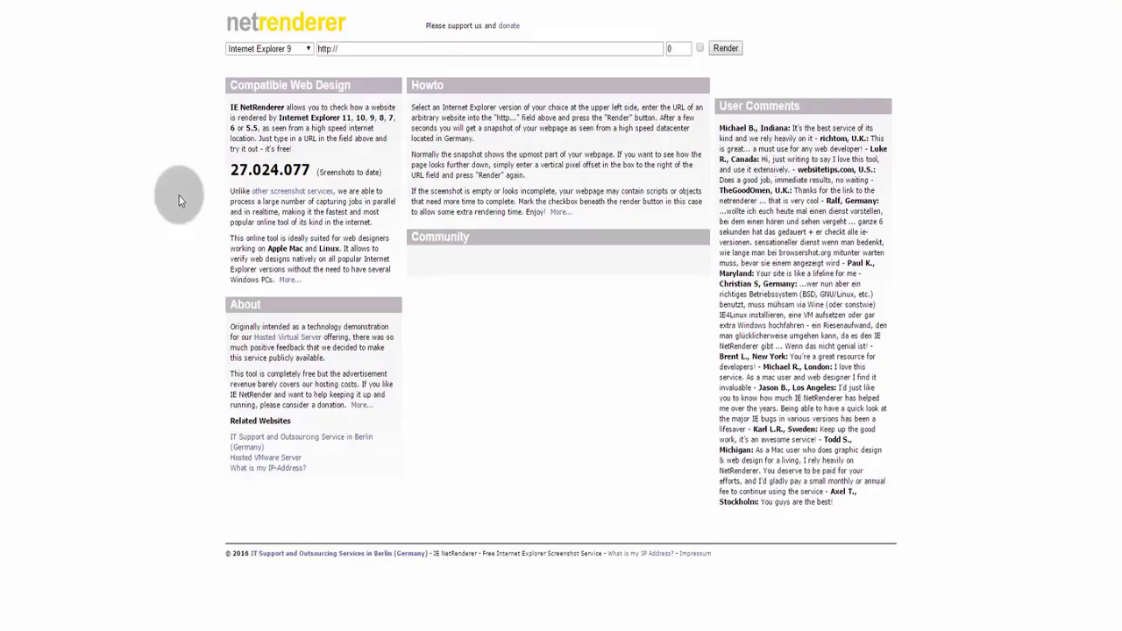
left_click(396, 49)
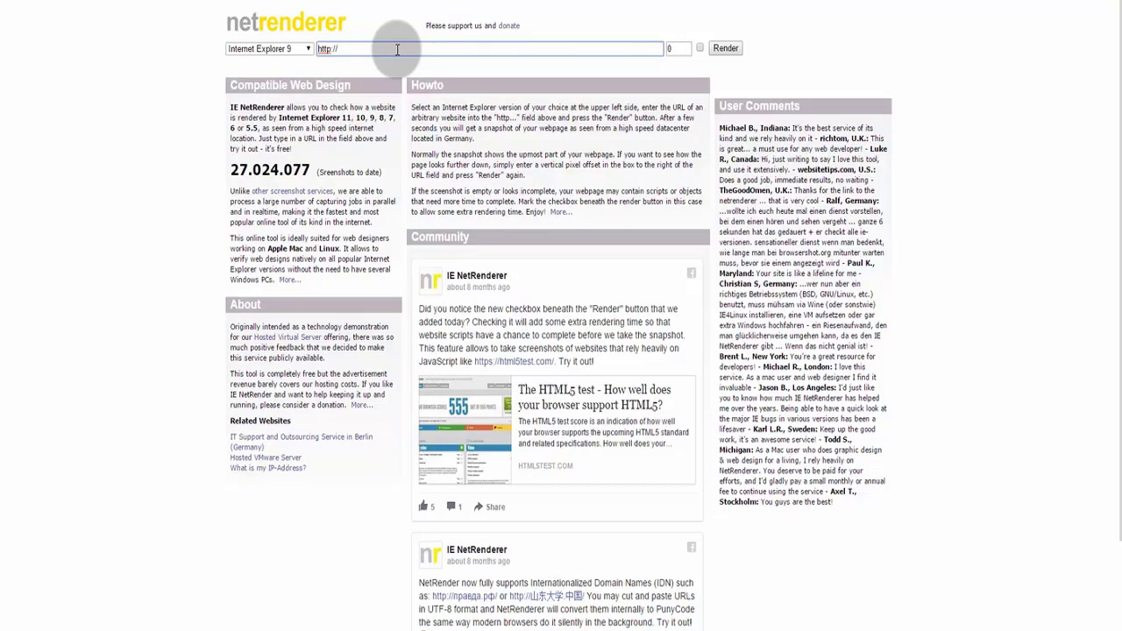
type("inspirearun.com")
left_click(308, 49)
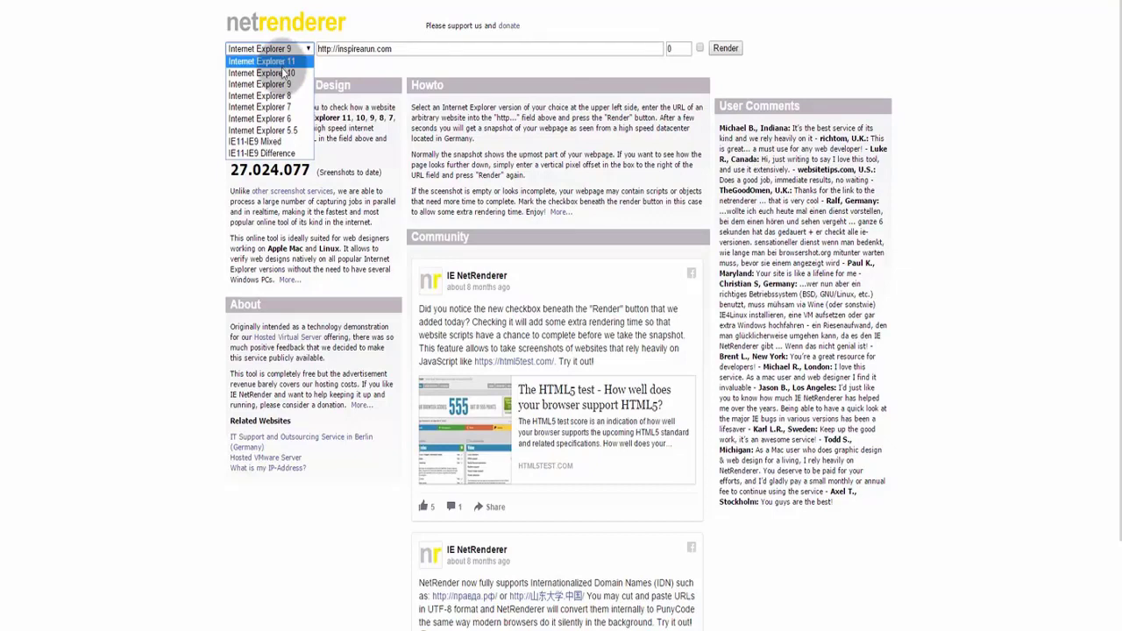
left_click(716, 49)
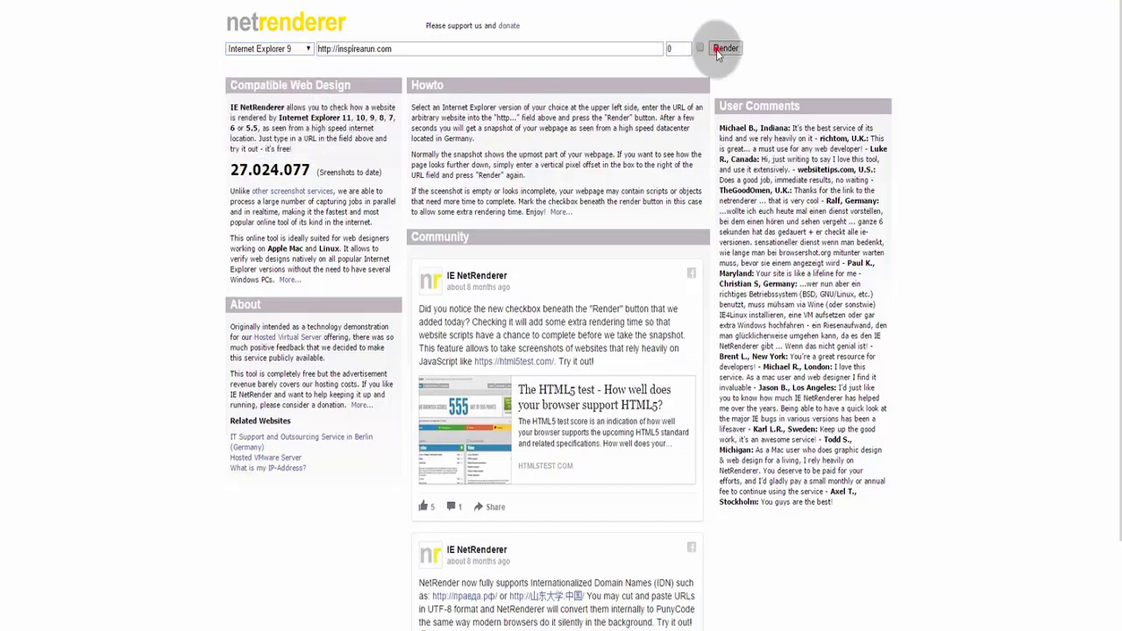
left_click(716, 49)
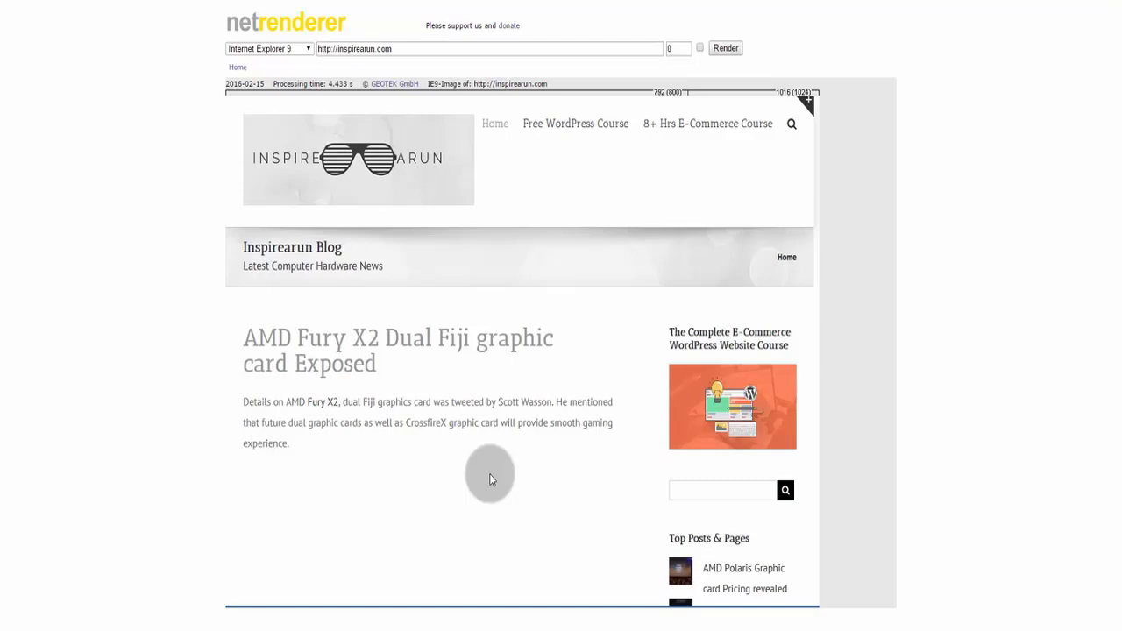
left_click(437, 1)
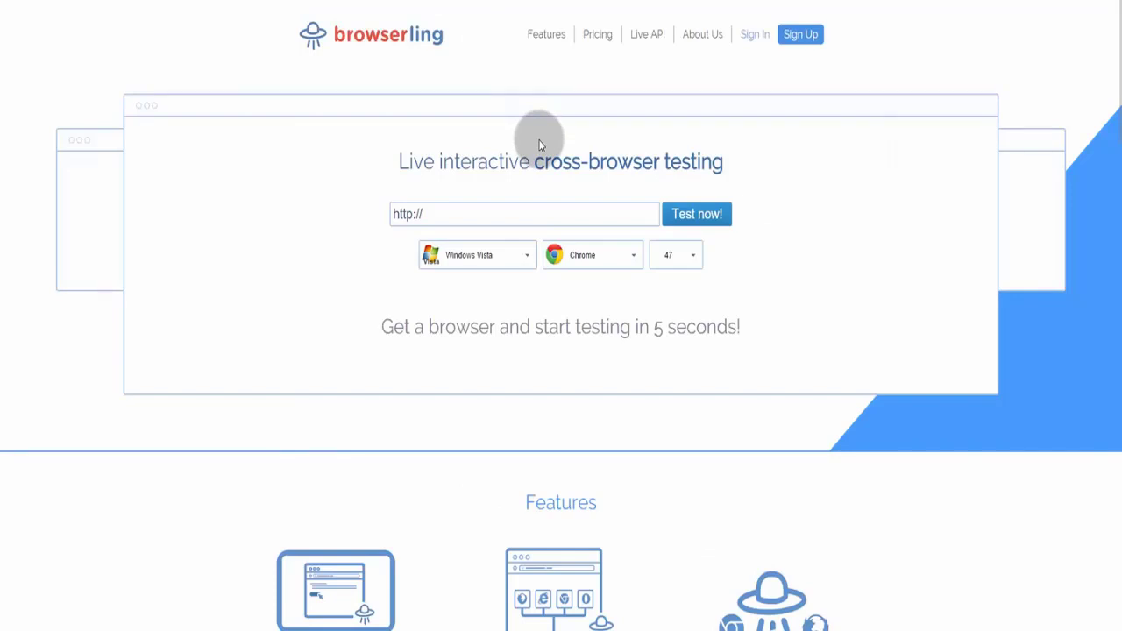
Step: Start a Browserling live test of inspirearun.com on Windows Vista with Chrome 47
left_click(531, 259)
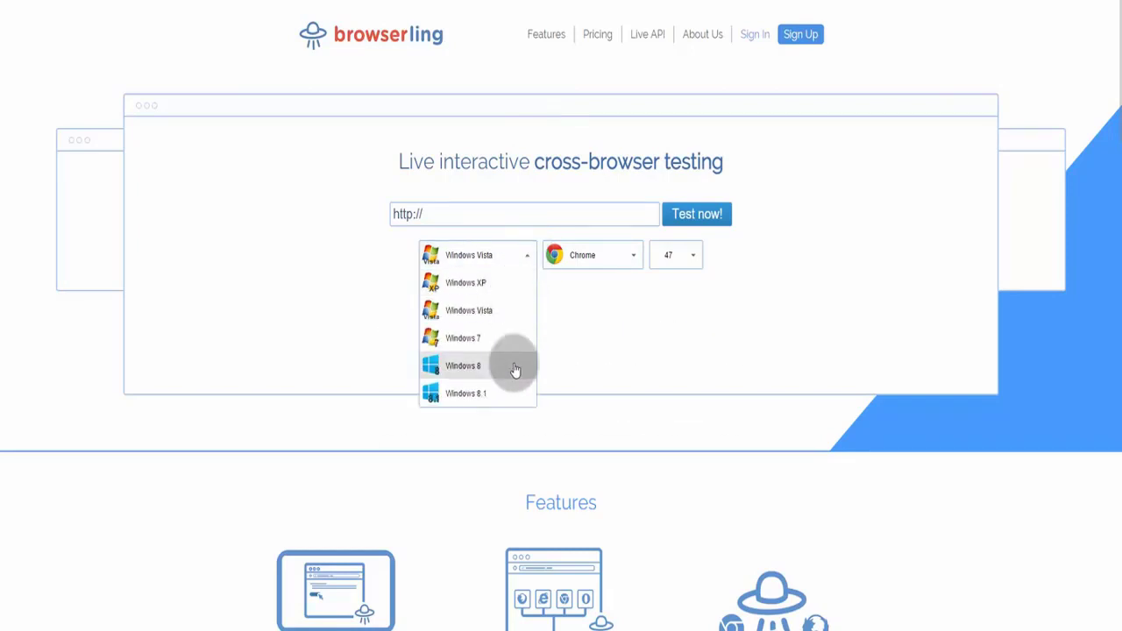
left_click(629, 259)
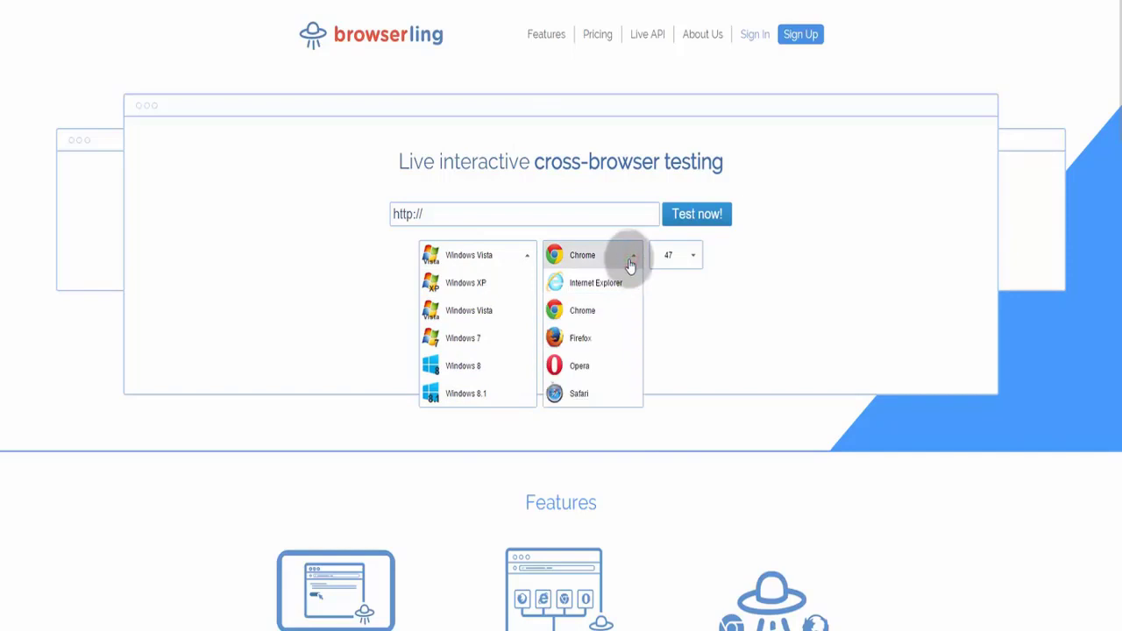
left_click(692, 255)
left_click(613, 214)
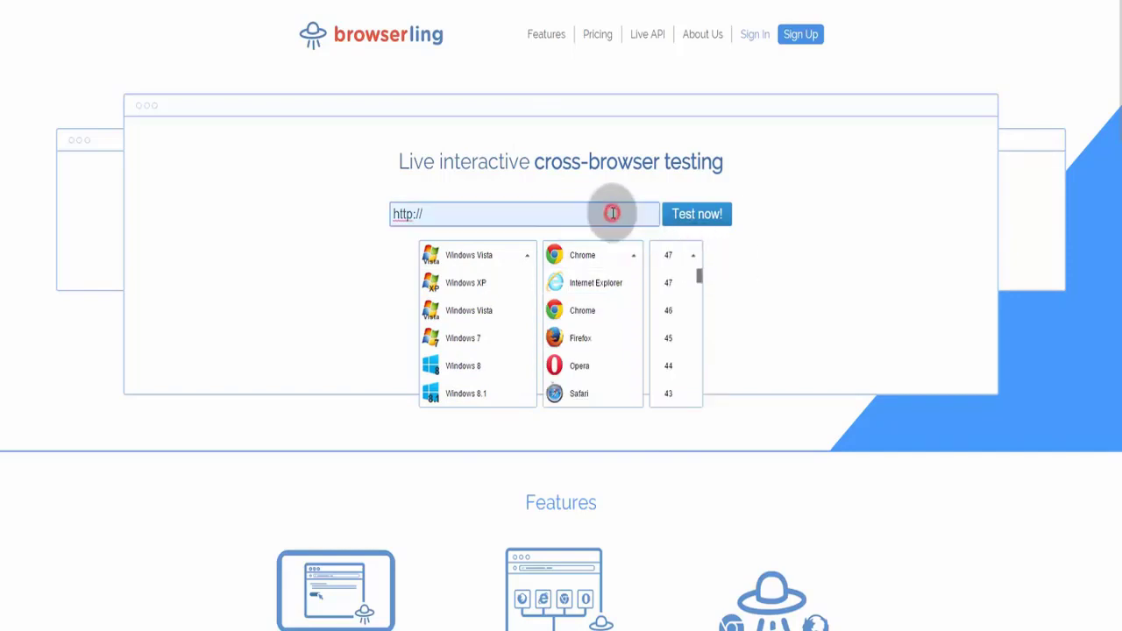
type("inspirearun.com")
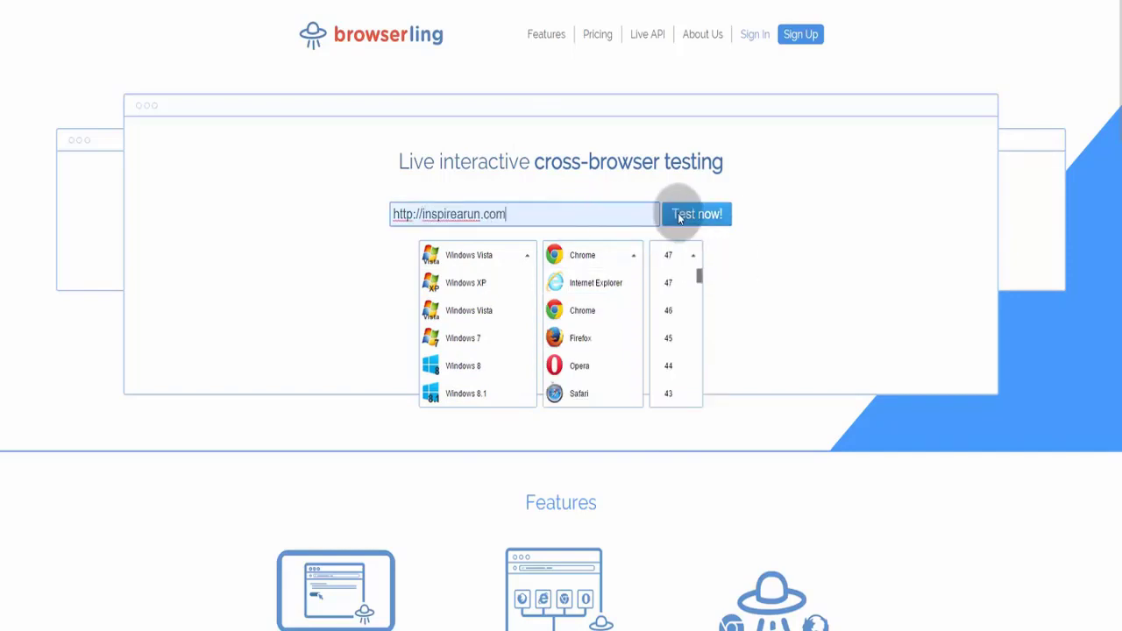
left_click(677, 214)
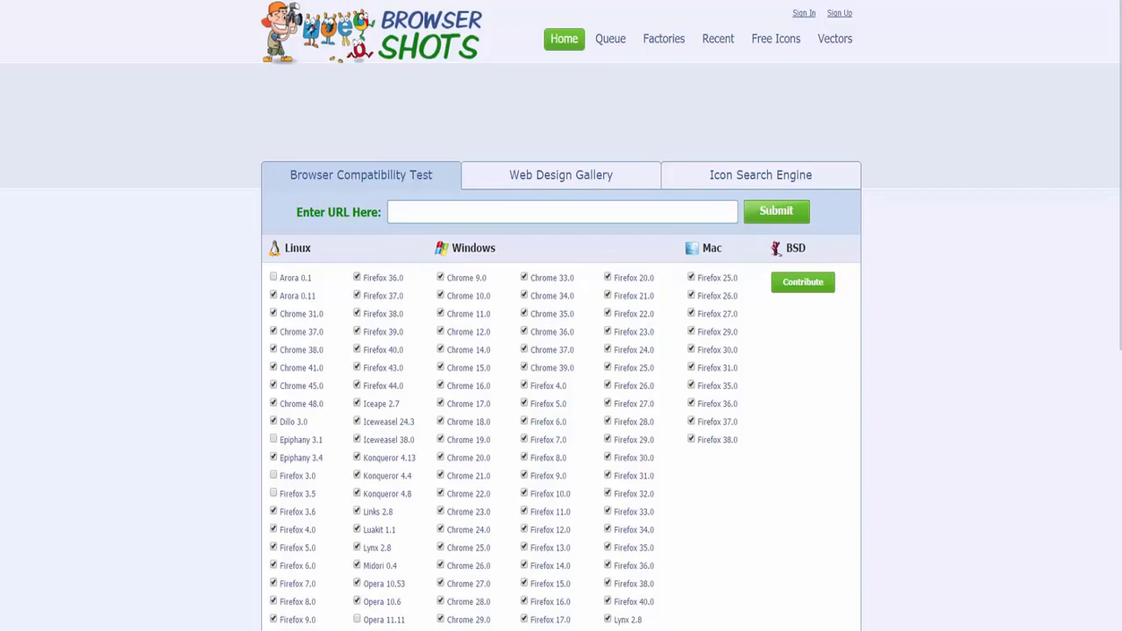
Step: Submit inspirearun.com to Browsershots for screenshots in all the checked browsers
scroll(237, 167, "down", 5)
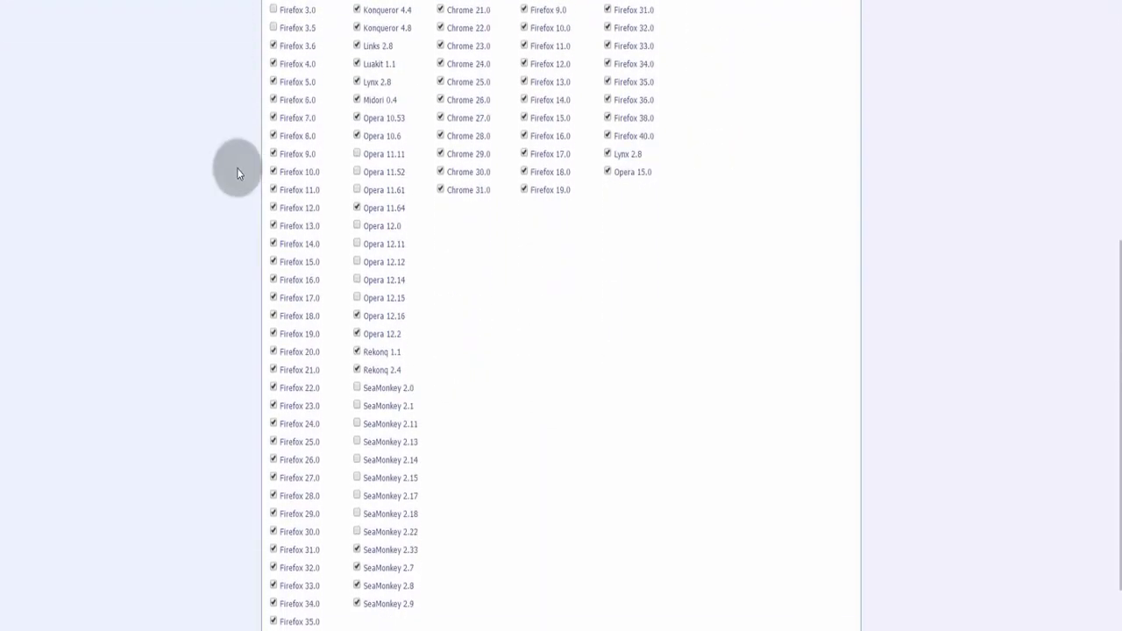
scroll(236, 168, "up", 5)
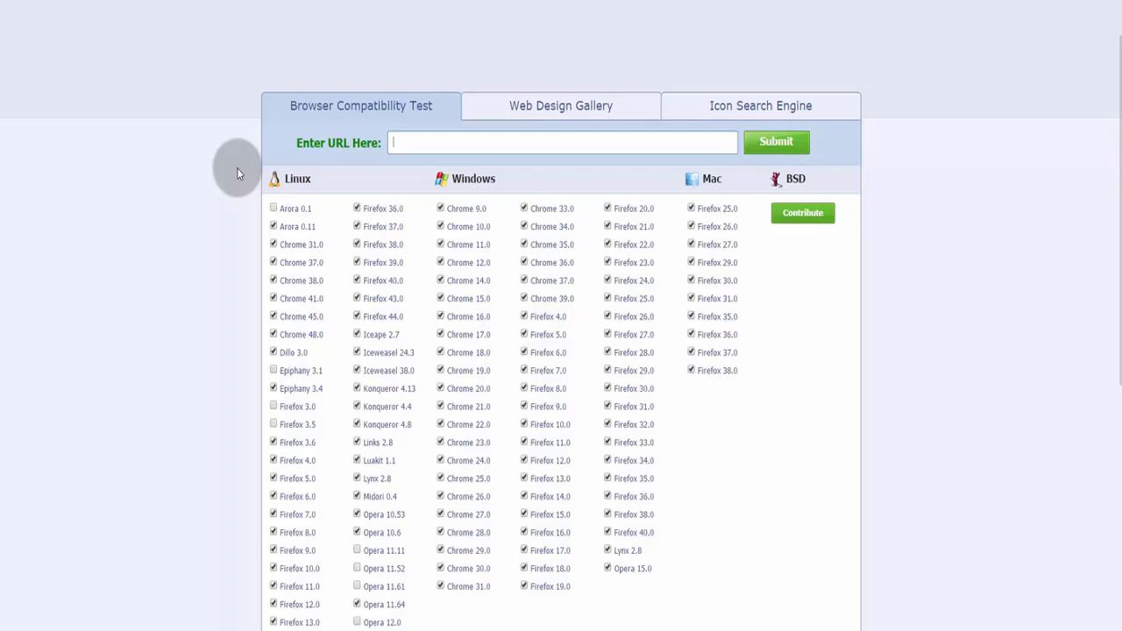
type("inspirearun.com")
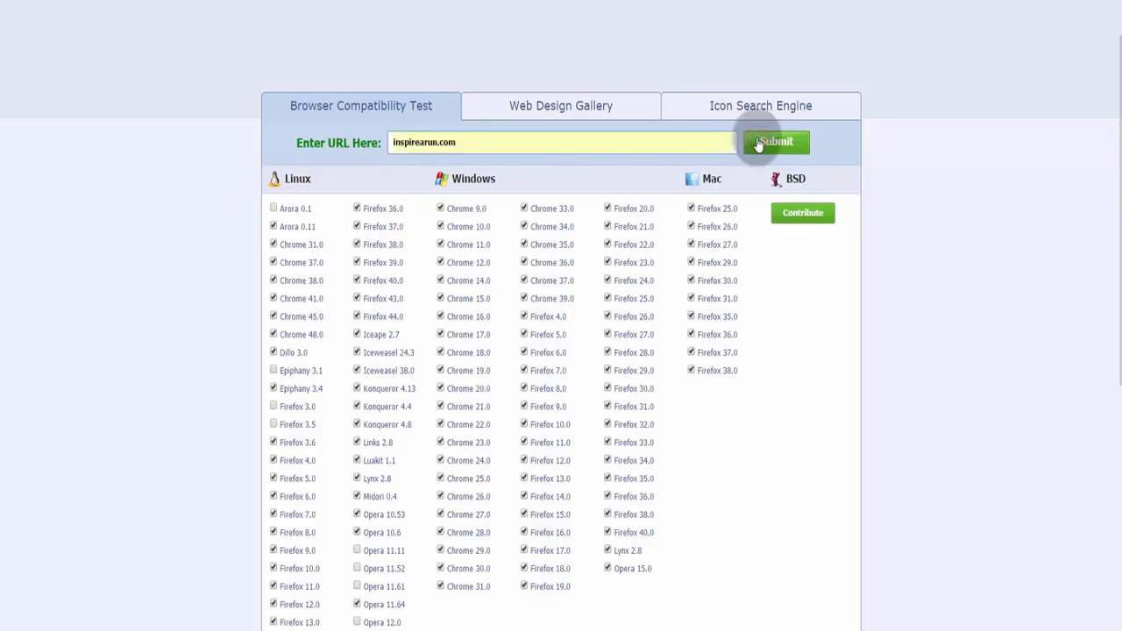
left_click(759, 144)
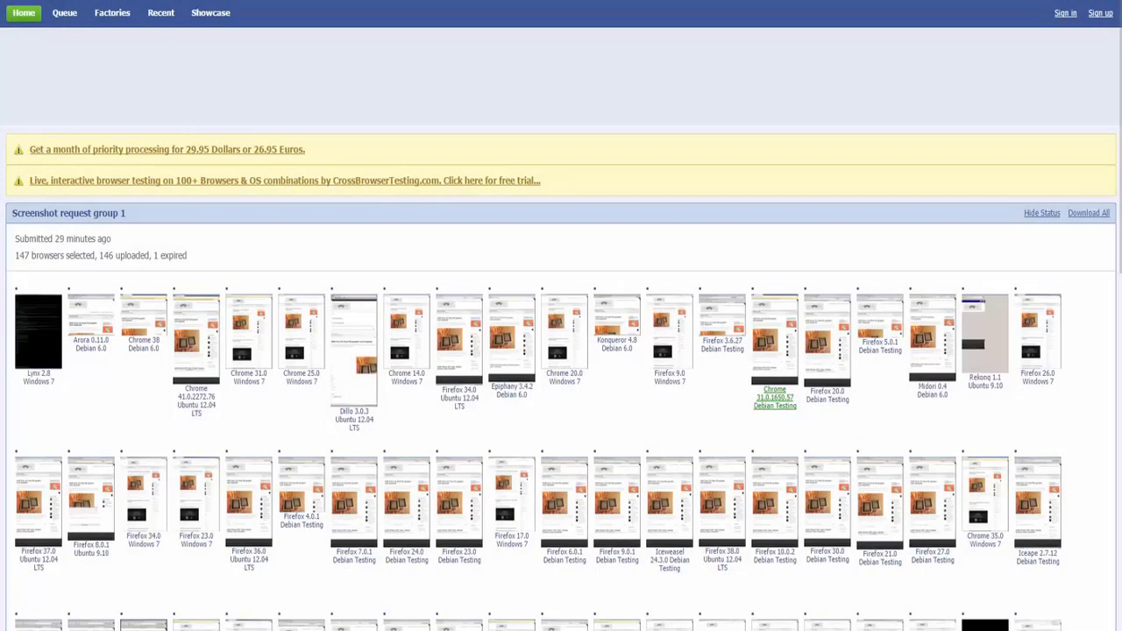
Step: Scroll down through the Browsershots screenshot thumbnails of the blog
scroll(771, 390, "down", 1)
scroll(771, 390, "down", 5)
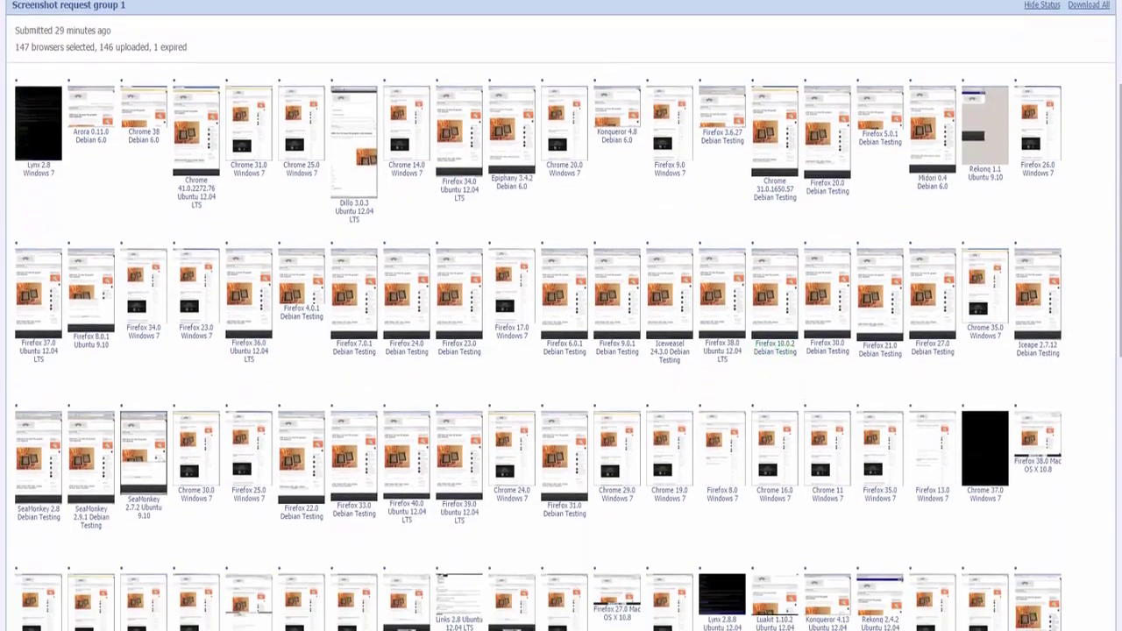
scroll(771, 390, "down", 6)
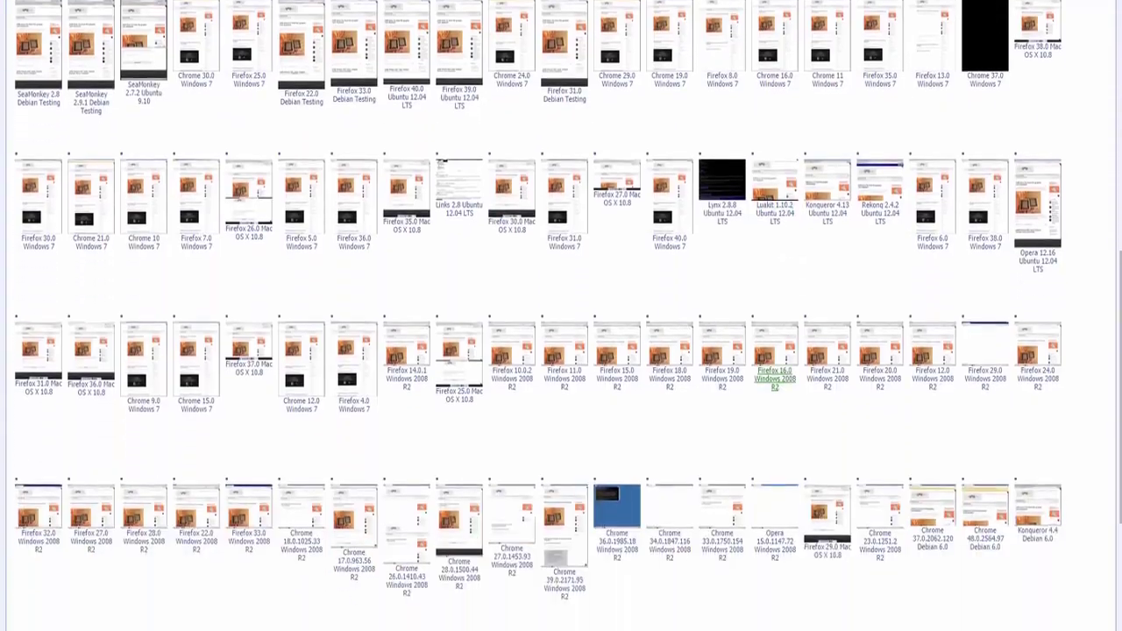
scroll(771, 390, "down", 5)
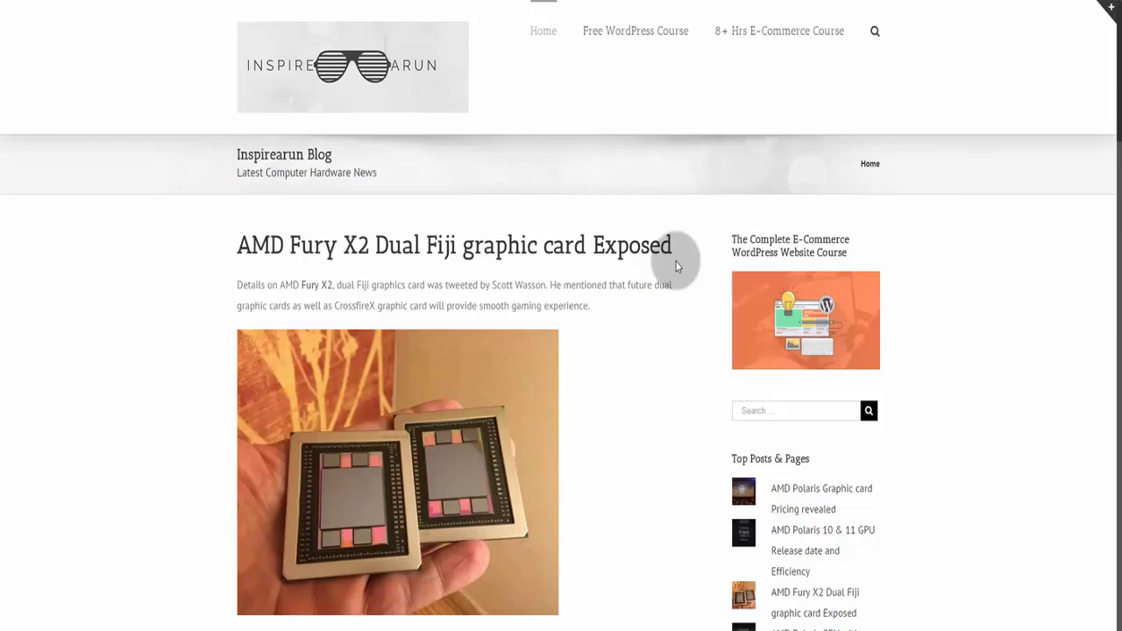
Step: Scroll through the Inspirearun home page posts and sidebar lists
scroll(675, 266, "down", 2)
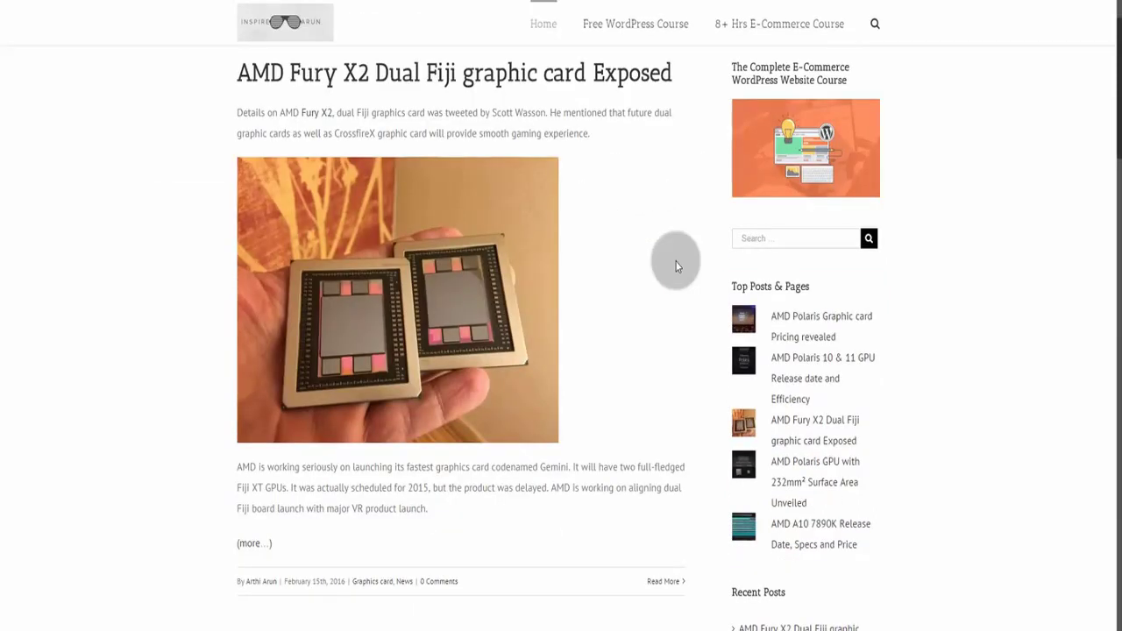
scroll(676, 263, "up", 2)
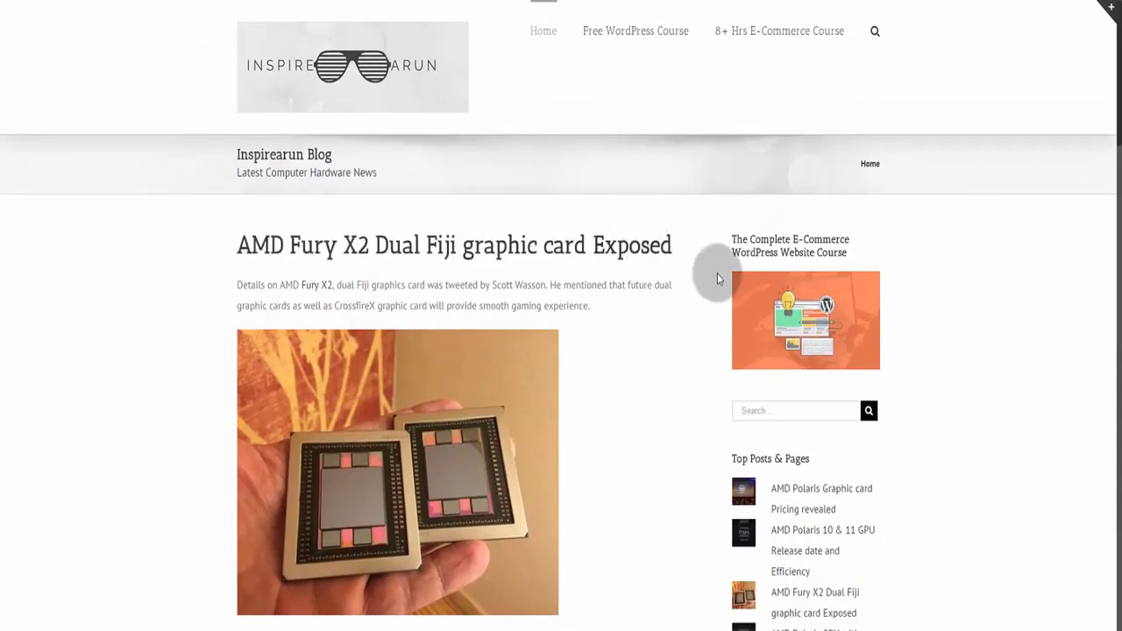
scroll(718, 272, "down", 3)
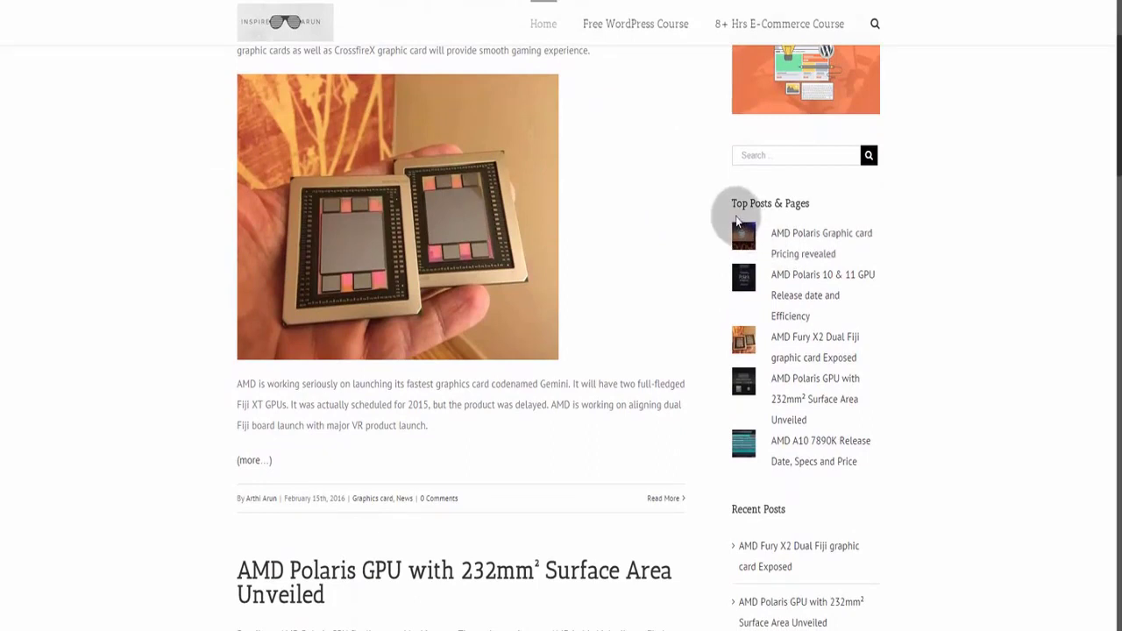
scroll(845, 214, "down", 2)
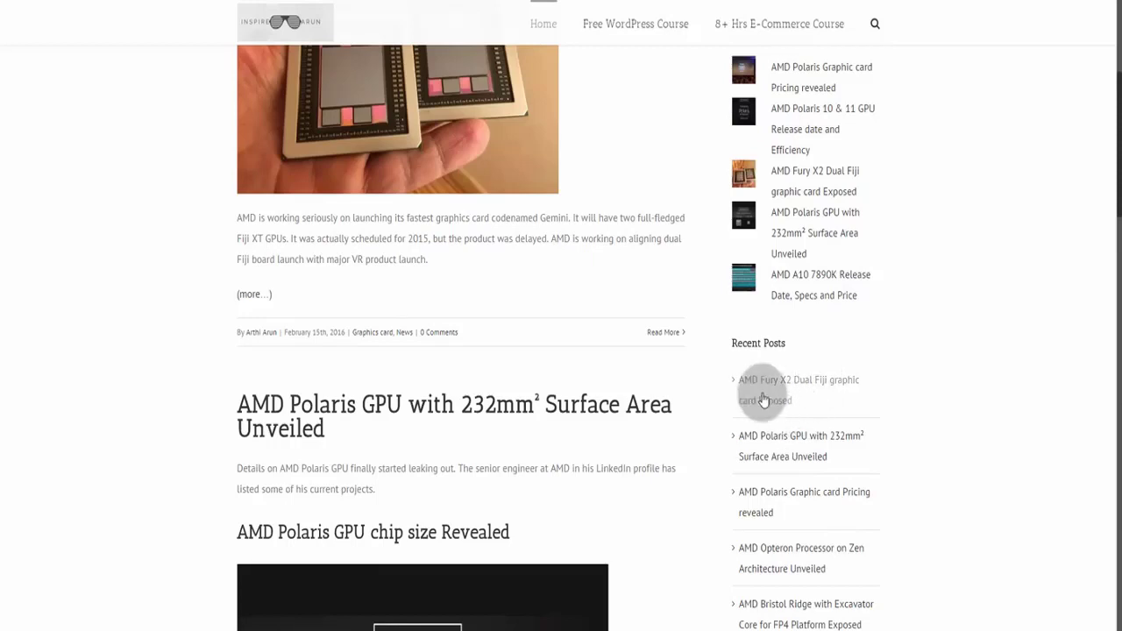
scroll(823, 398, "down", 6)
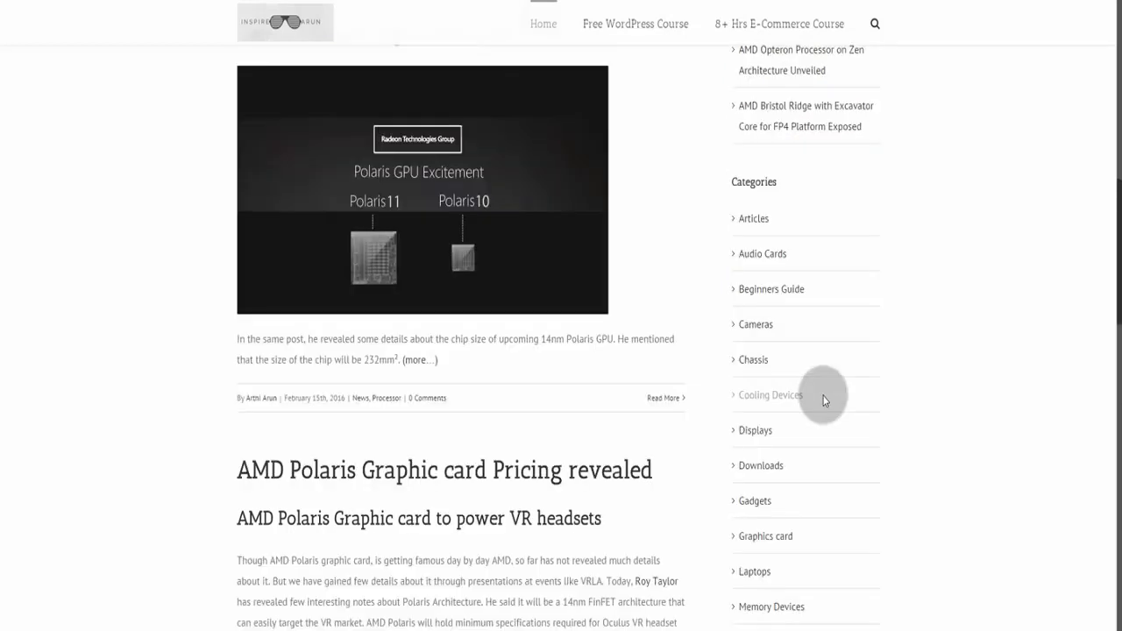
scroll(823, 399, "down", 2)
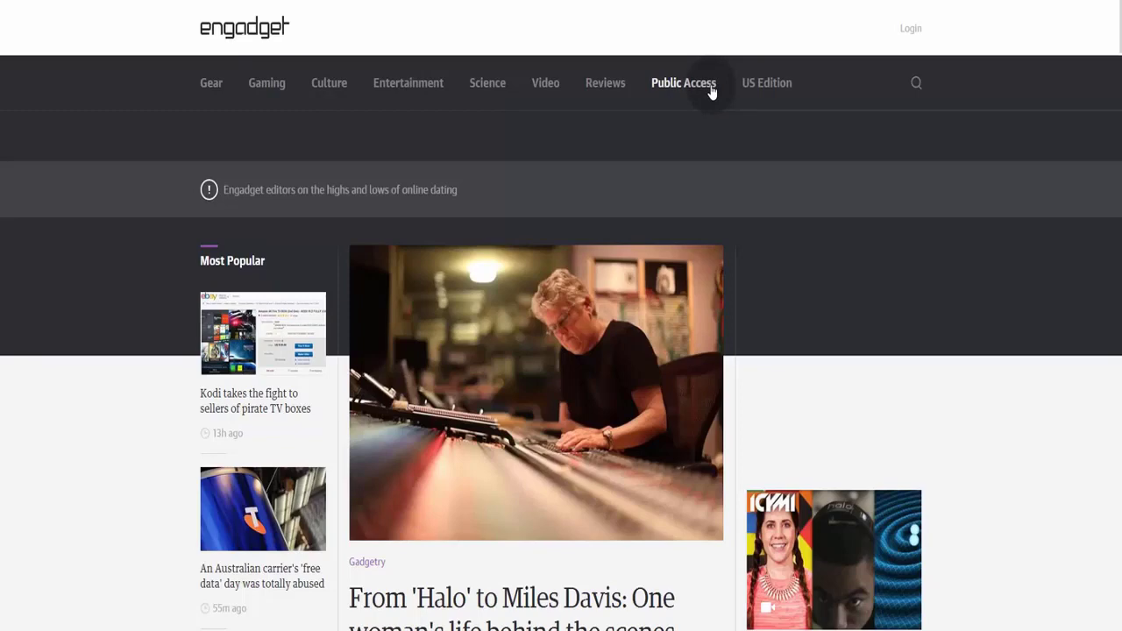
Step: Scroll down through the latest Engadget homepage stories
scroll(712, 90, "down", 5)
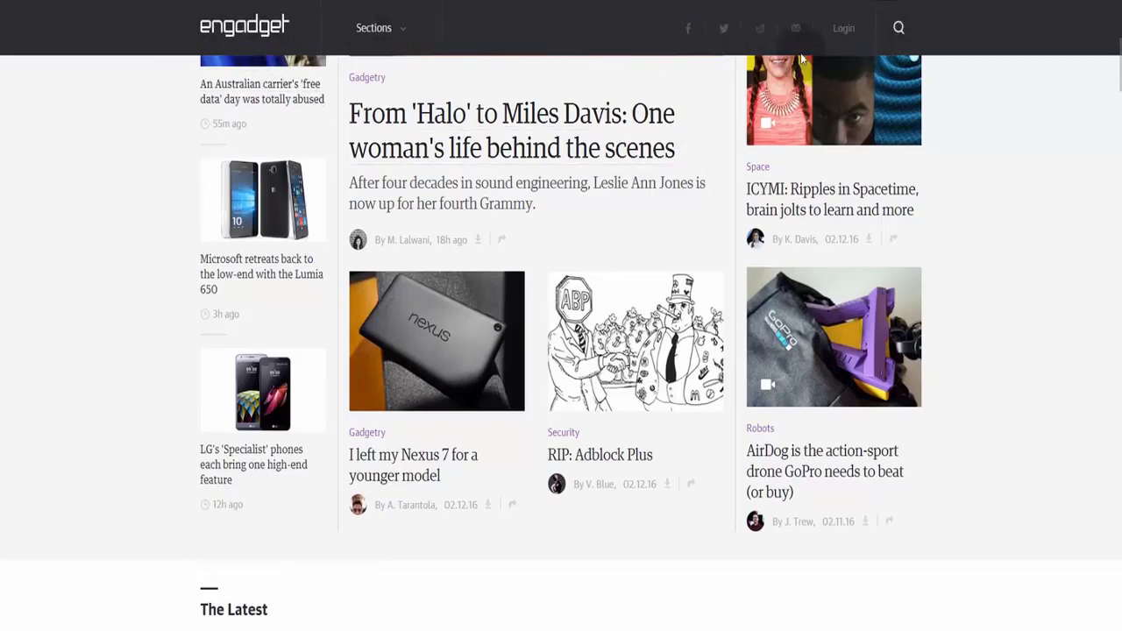
scroll(494, 188, "down", 5)
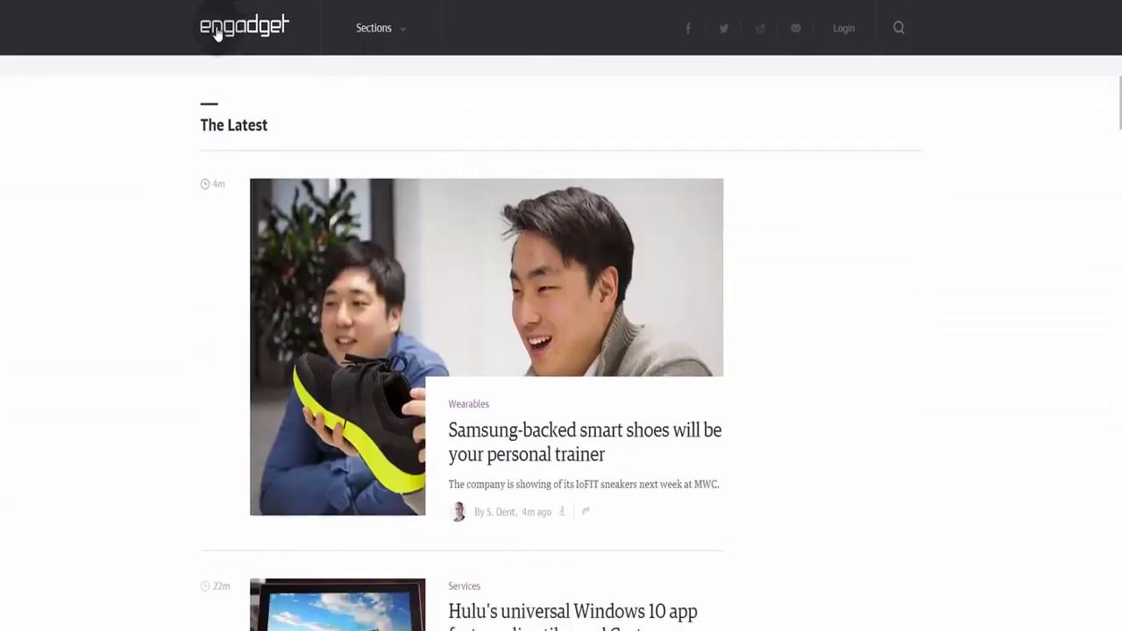
scroll(663, 110, "down", 3)
scroll(663, 109, "down", 5)
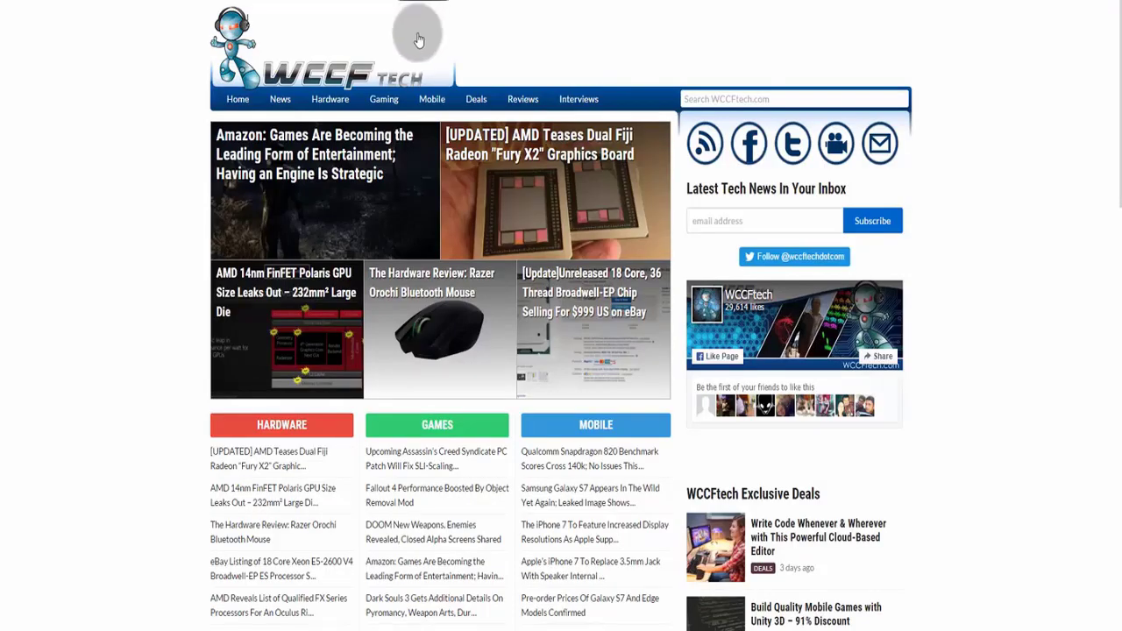
Step: Open 'Four Different Nvidia Pascal Graphics Cards Spotted' from WCCFtech's Popular Posts
scroll(631, 233, "down", 10)
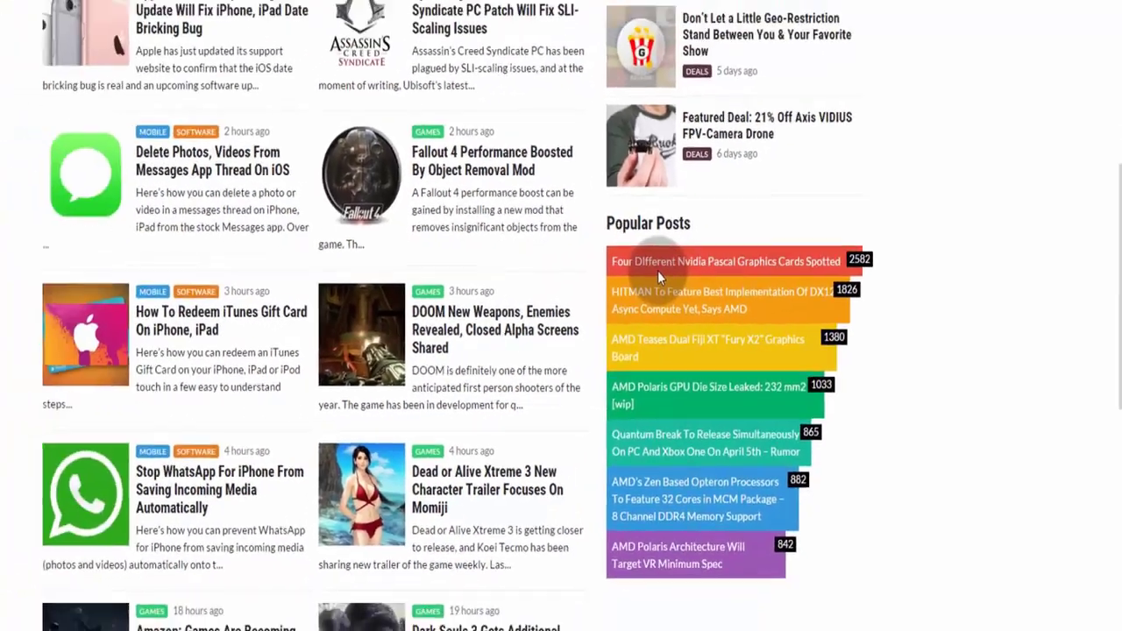
left_click(520, 249)
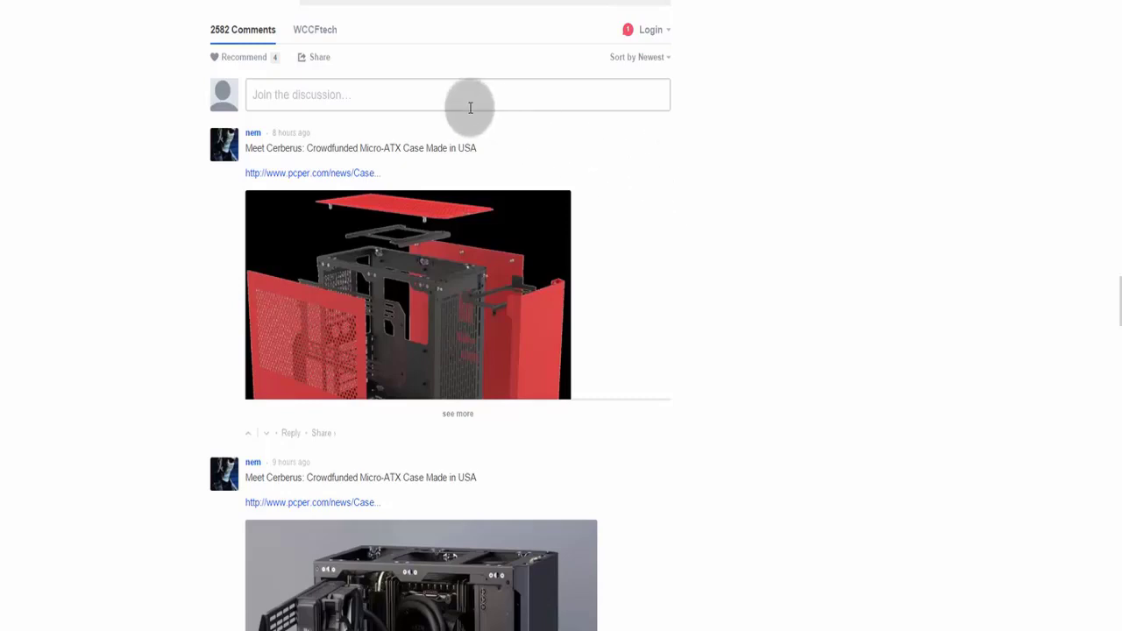
Step: Expand the Disqus 'Join the discussion' comment box on the Nvidia Pascal post
scroll(470, 149, "up", 2)
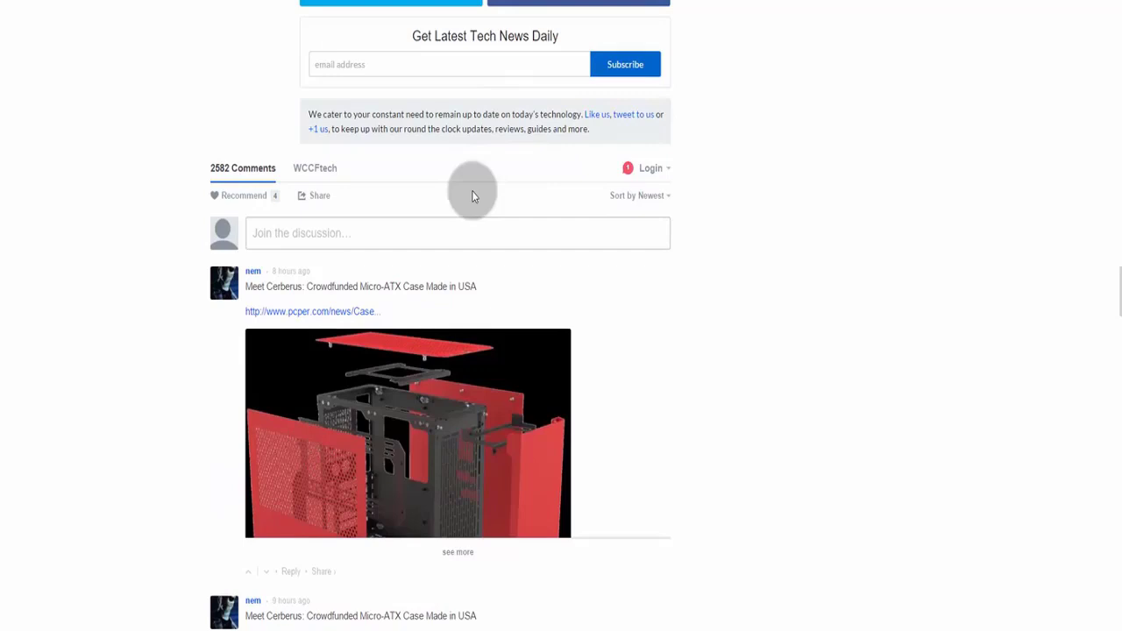
left_click(383, 234)
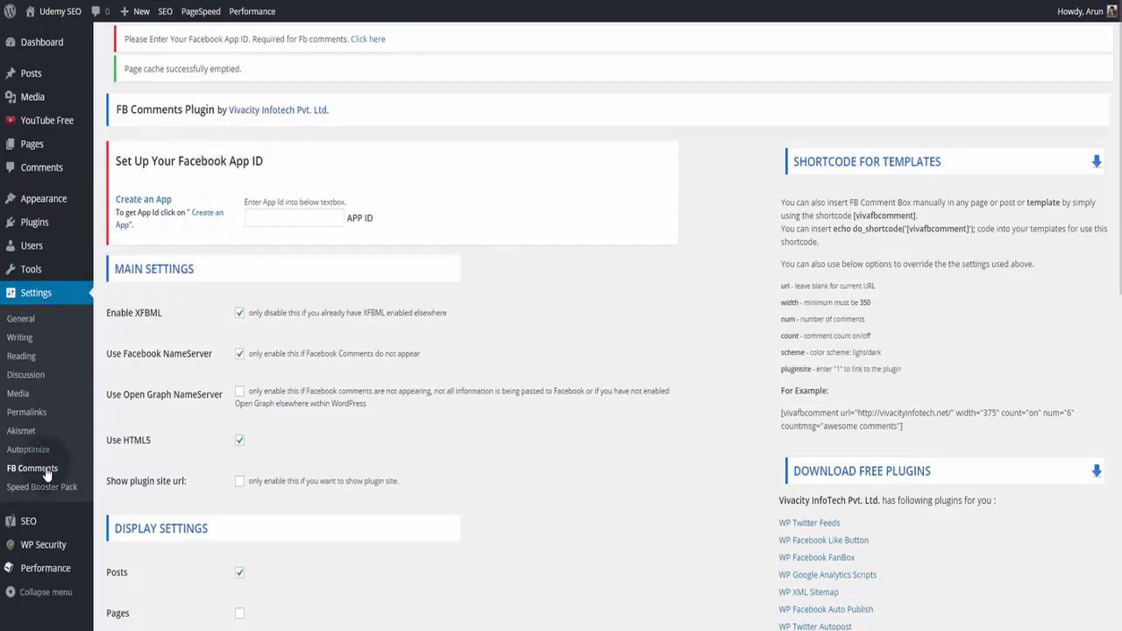
Step: Follow the FB Comments 'Create an App' link to Facebook for Developers' My Apps page
left_click(361, 440)
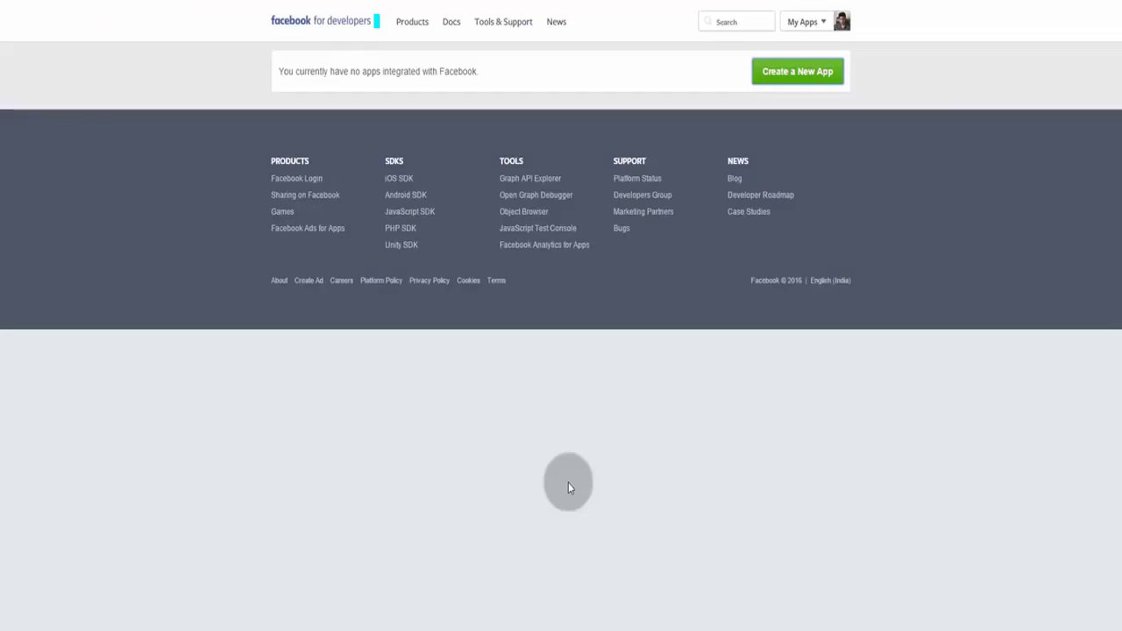
Step: Create a new Facebook app named 'seo inspirearun' in the Education category
left_click(803, 73)
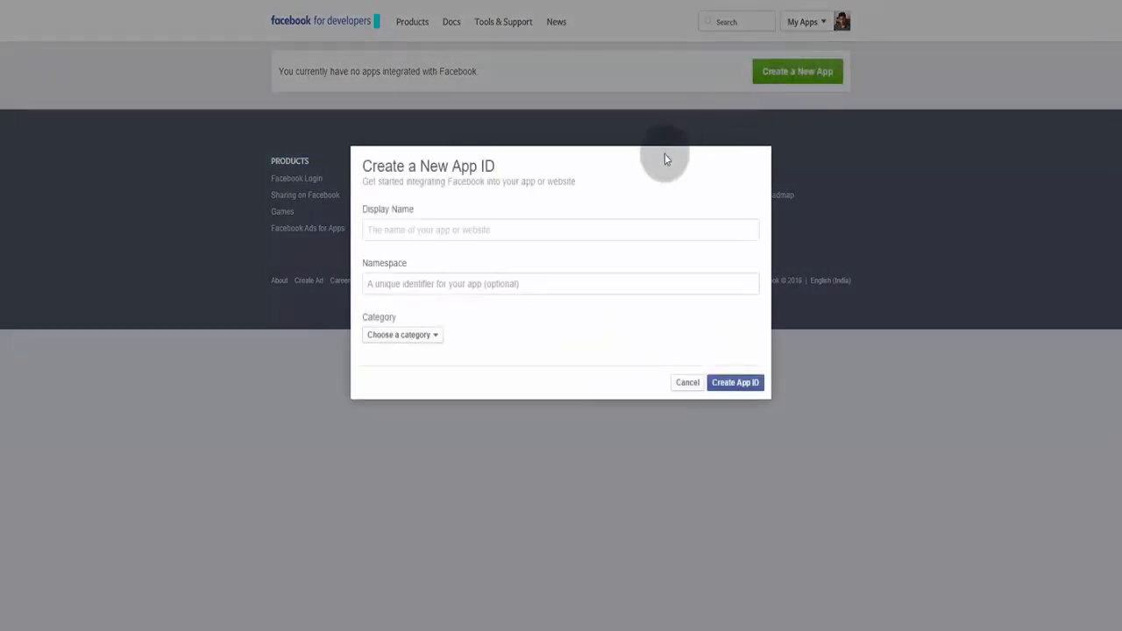
left_click(551, 226)
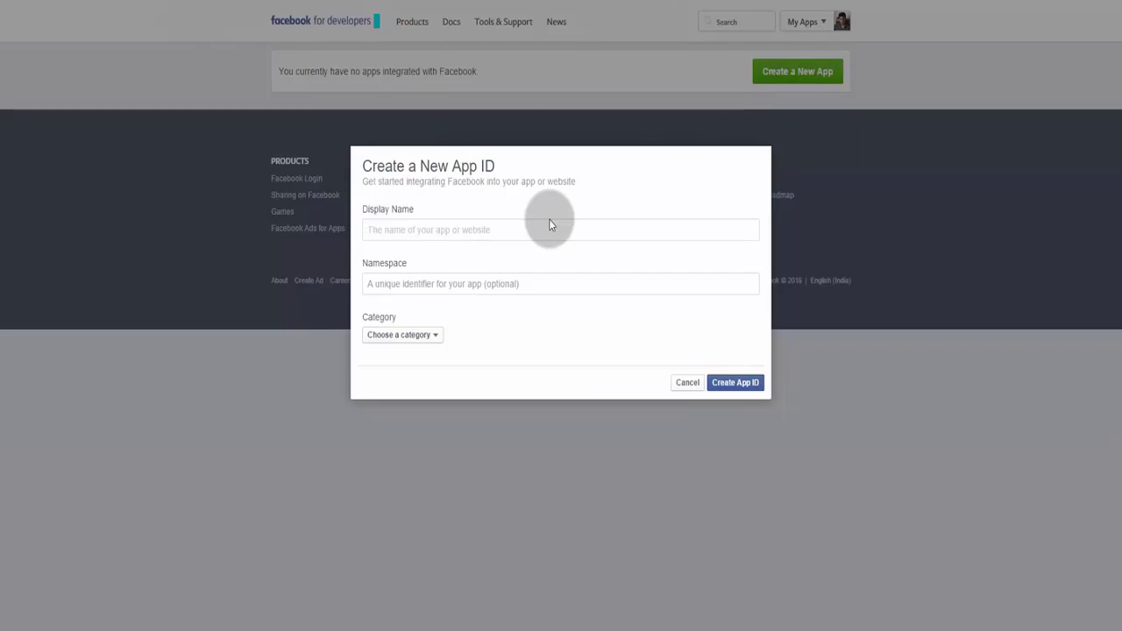
type("seo inspirearun")
key("Tab")
left_click(431, 337)
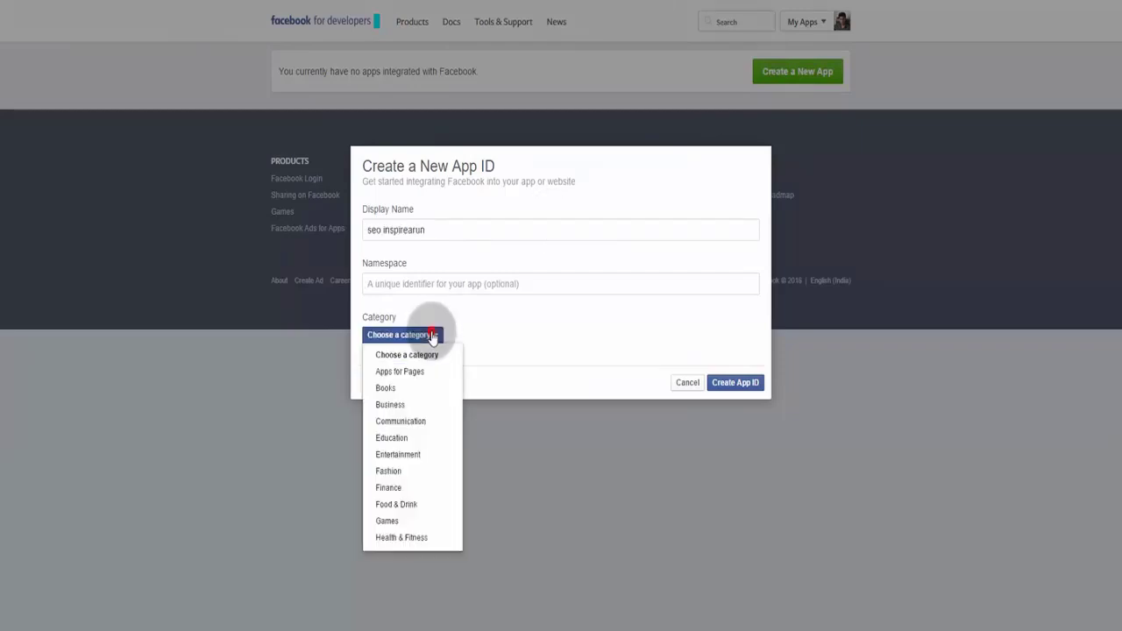
left_click(426, 436)
left_click(741, 382)
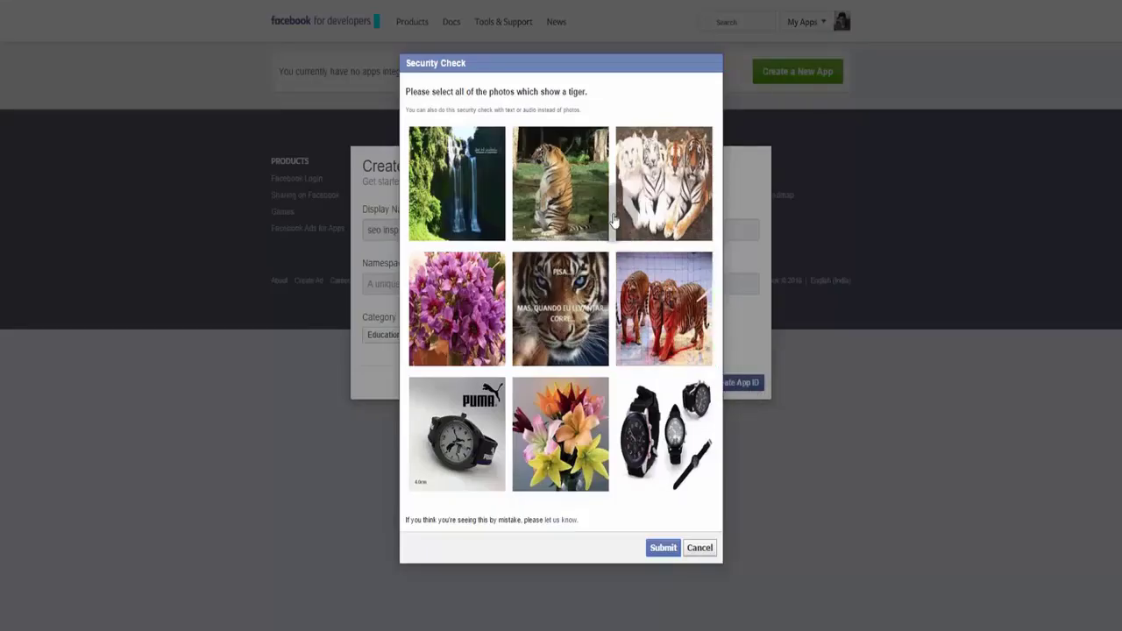
Step: Pass the security check by selecting the four tiger photos and submitting
left_click(583, 189)
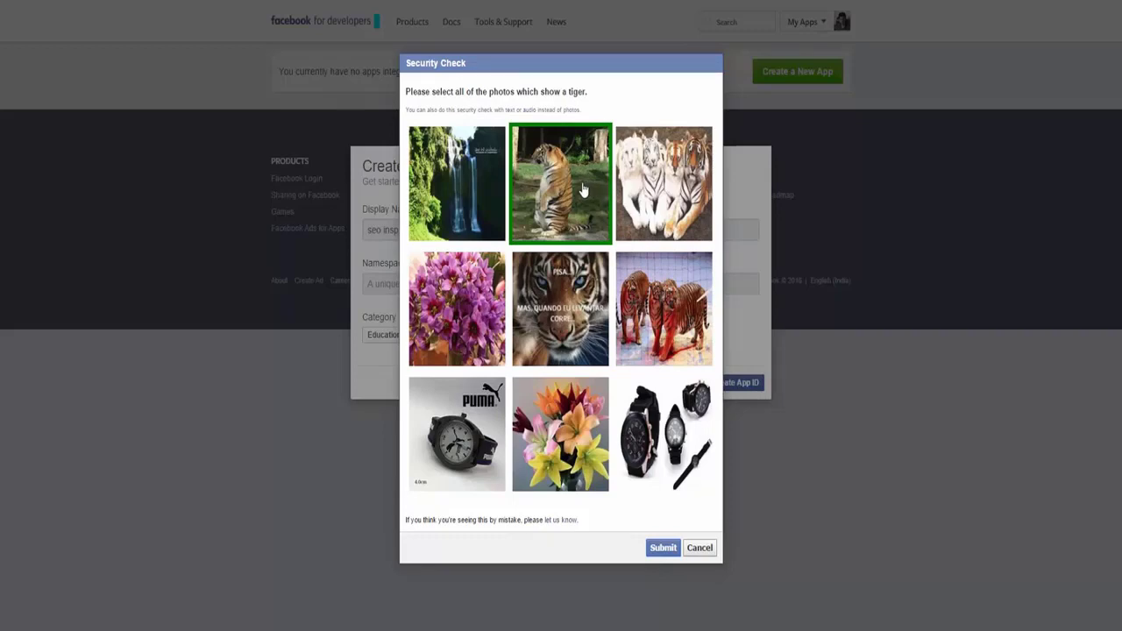
left_click(664, 184)
left_click(560, 308)
left_click(664, 309)
left_click(663, 547)
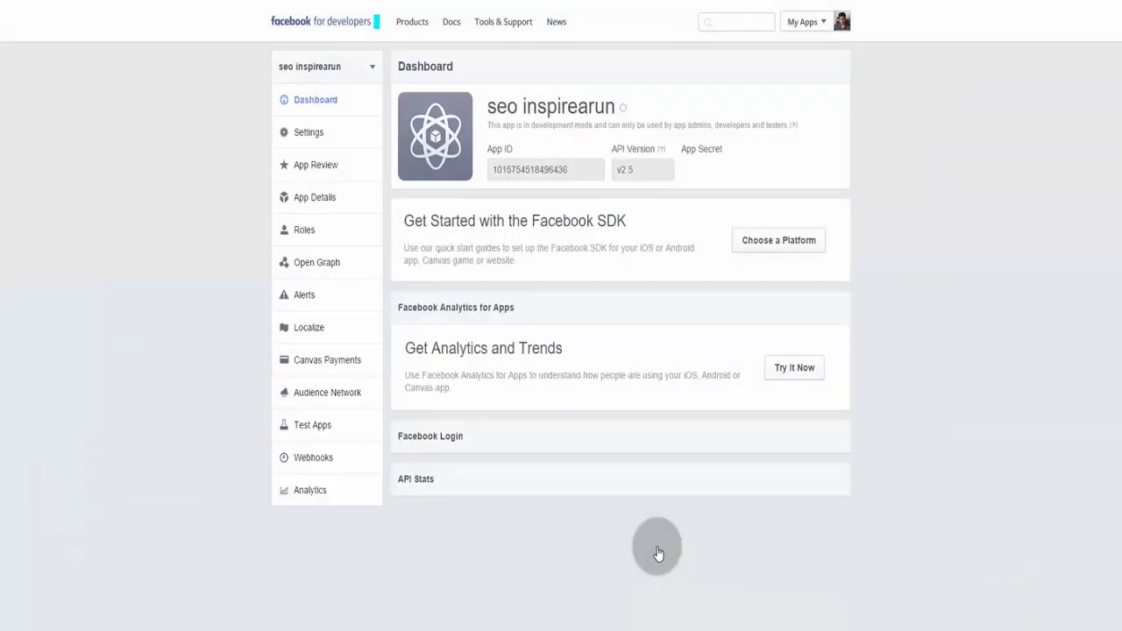
Step: Copy the new Facebook app's App ID into the FB Comments App ID field
left_click_drag(586, 170, 490, 170)
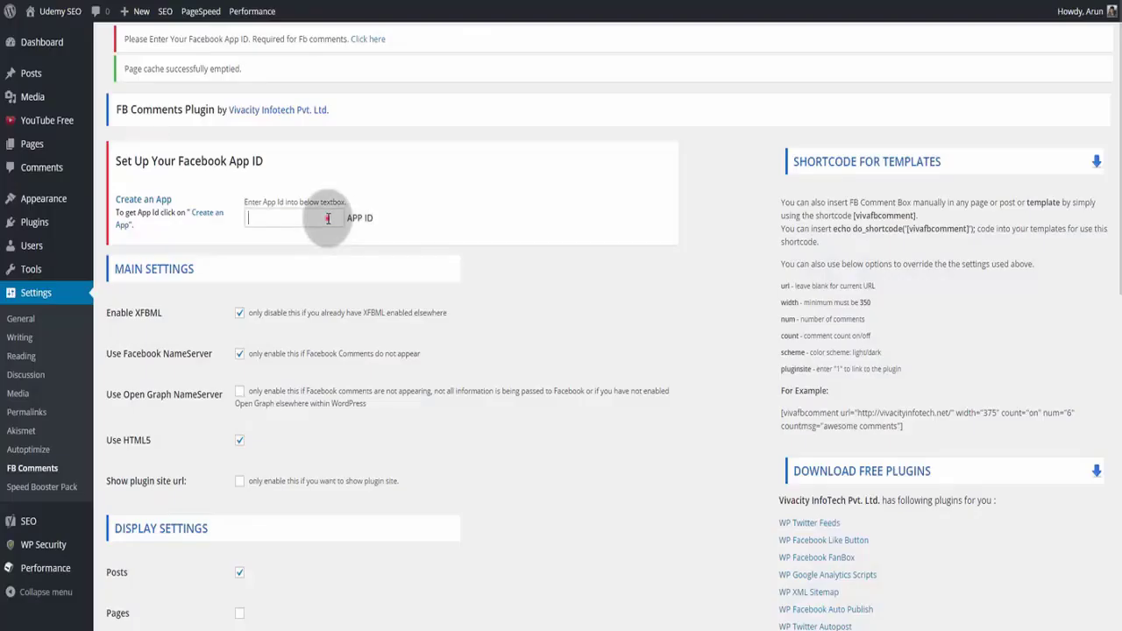
key("ctrl+v")
scroll(450, 288, "down", 7)
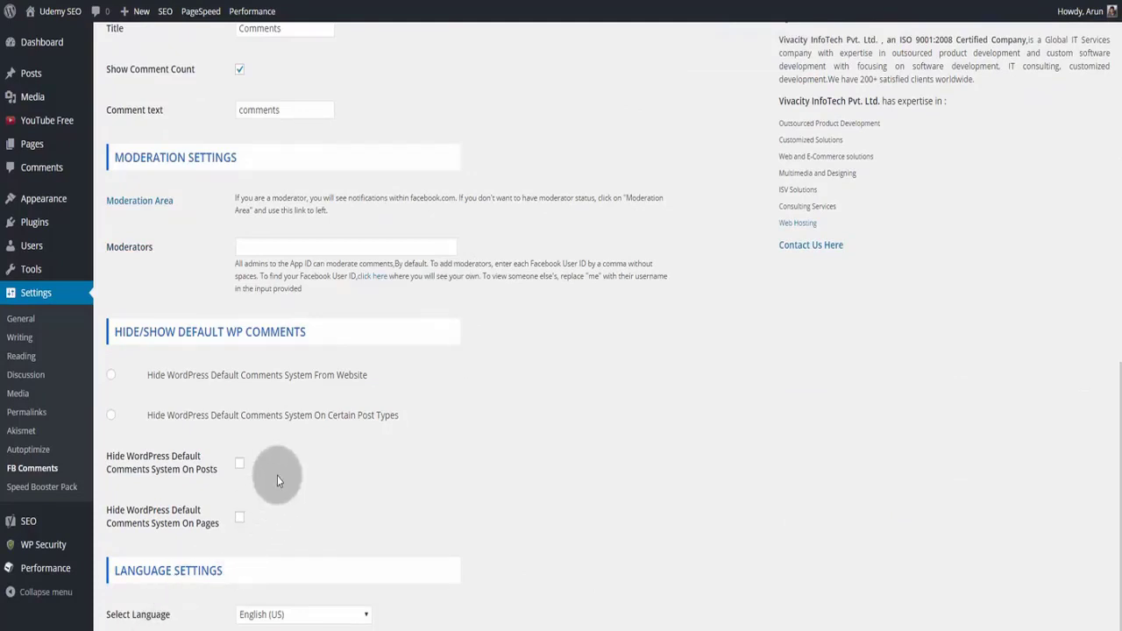
Step: Hide WordPress default comments site-wide, then visit the live Udemy SEO site
left_click(111, 377)
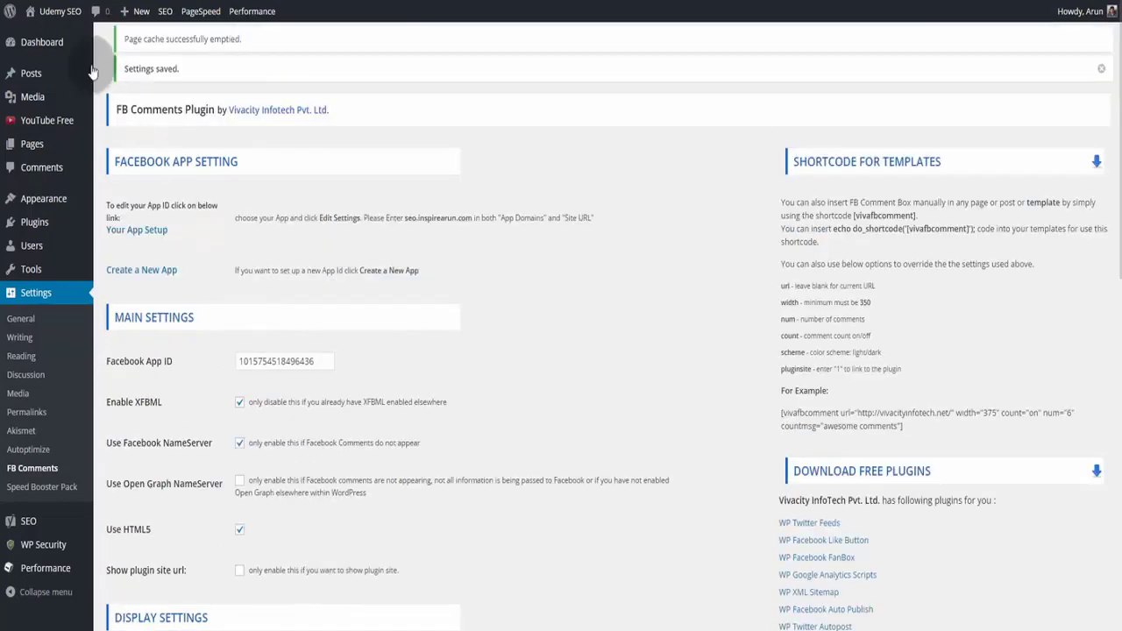
mouse_move(58, 12)
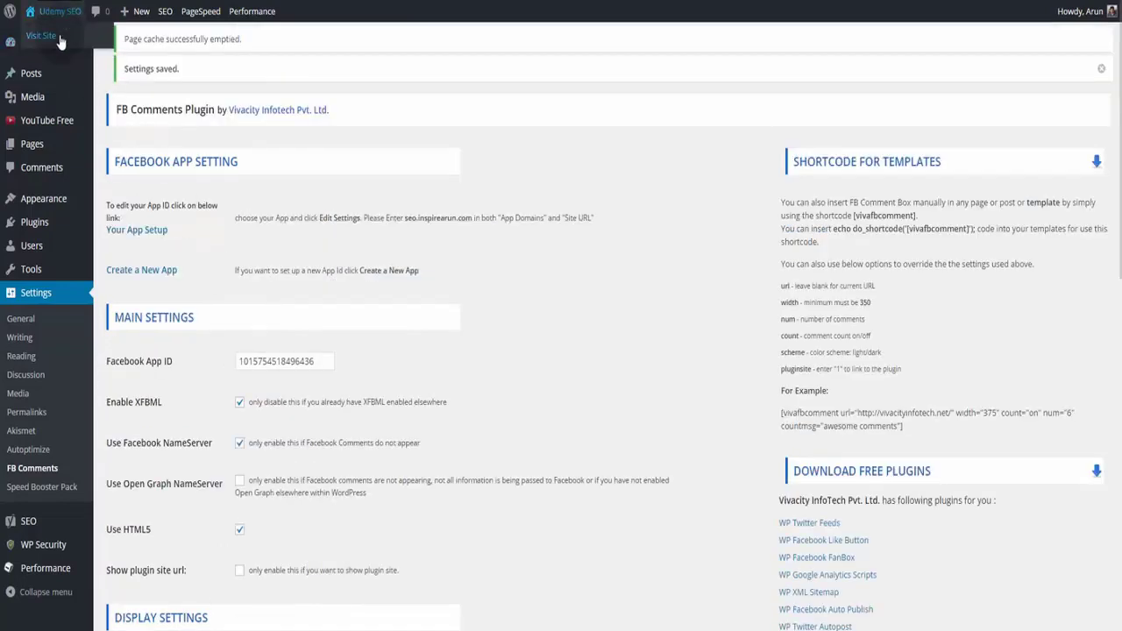
left_click(58, 39)
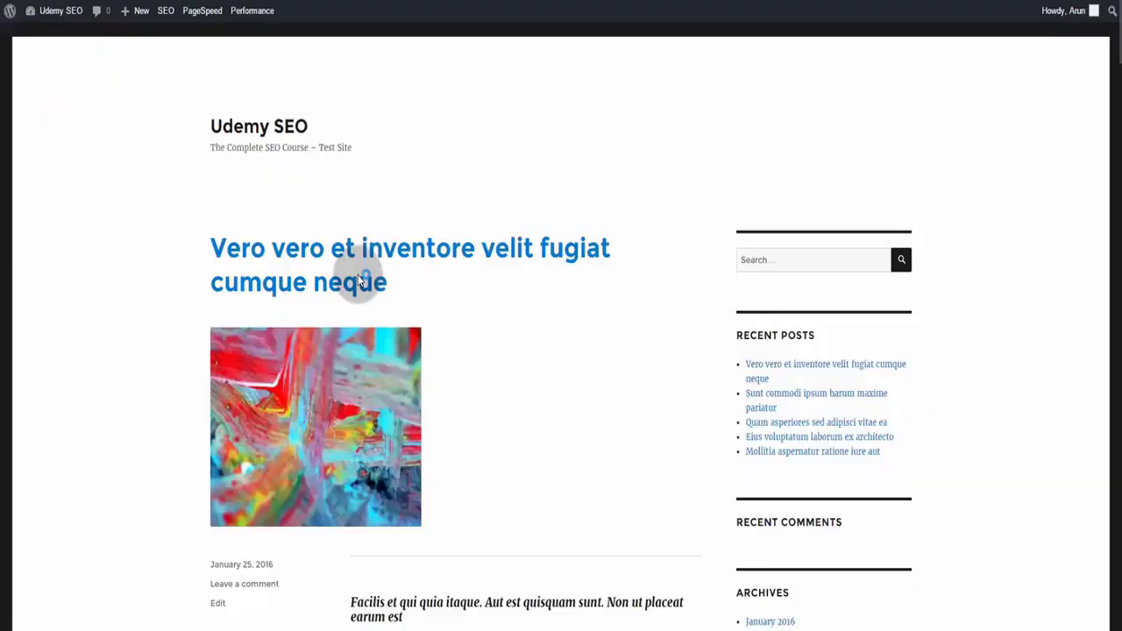
Step: Open the 'Sunt commodi ipsum harum maxime pariatur' post and try adding a Facebook comment
left_click(786, 399)
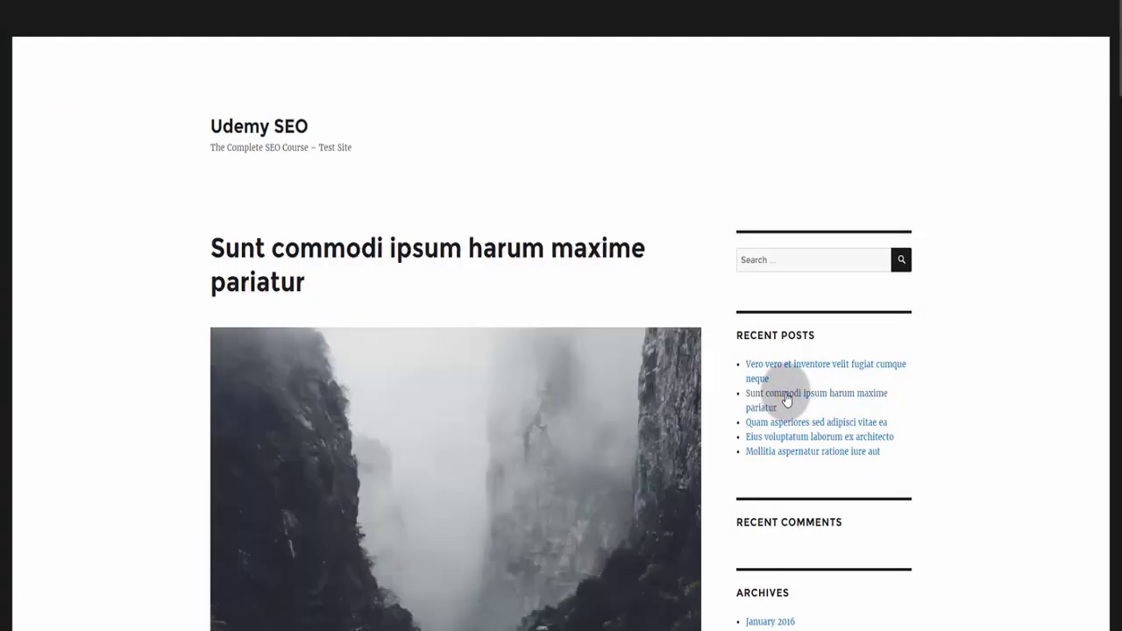
scroll(584, 405, "down", 10)
scroll(584, 405, "down", 15)
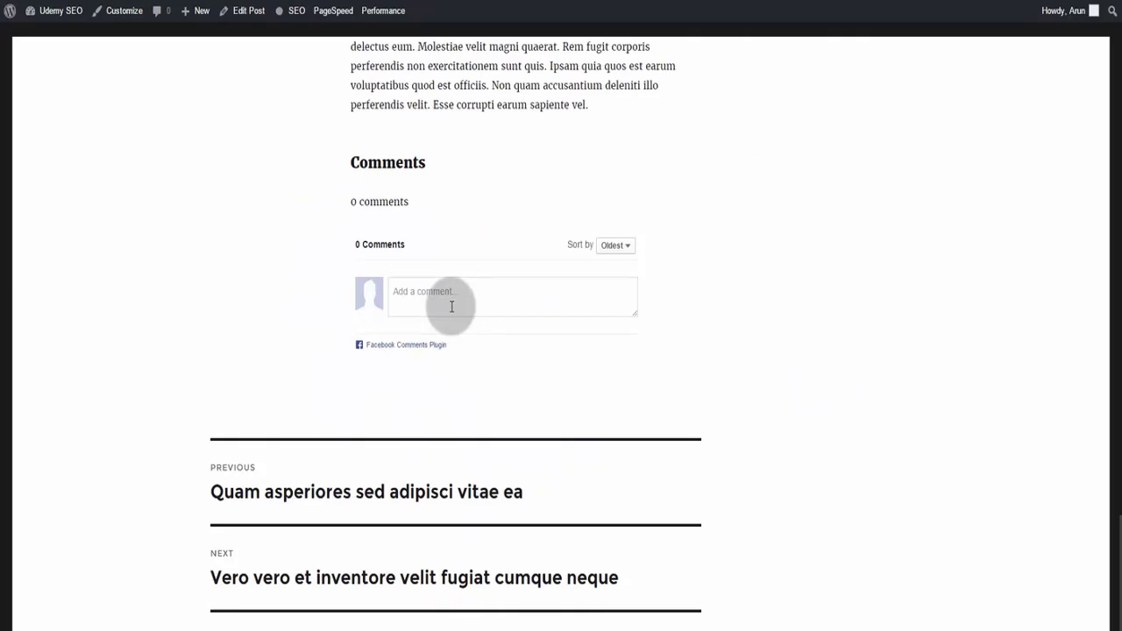
left_click(451, 306)
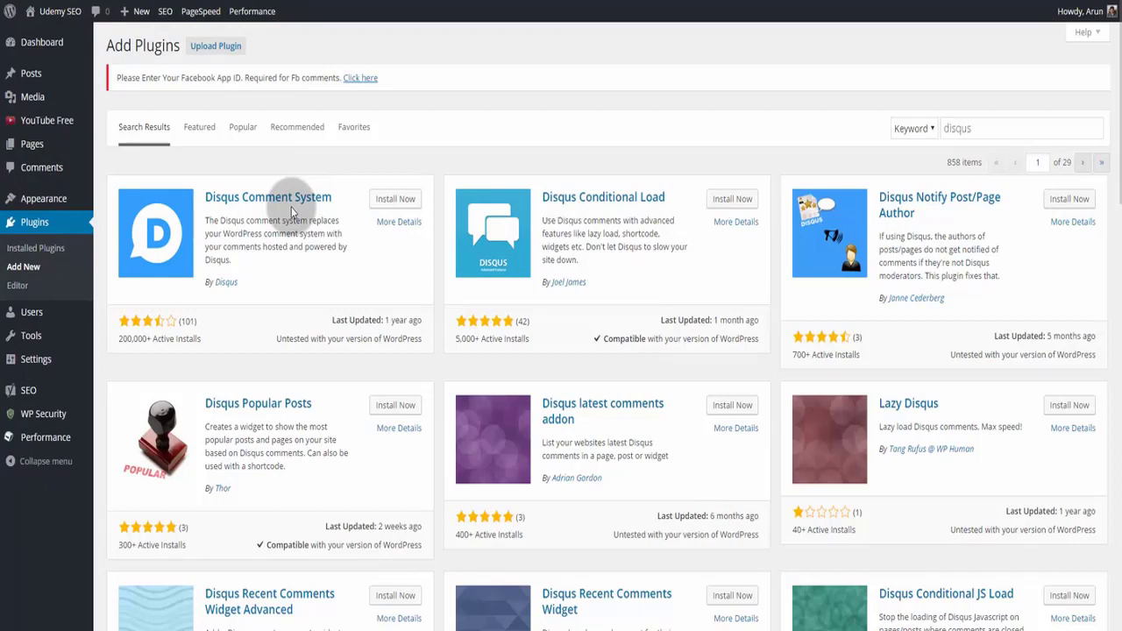
Step: Activate the newly installed Disqus Comment System 2.84 plugin
left_click(973, 129)
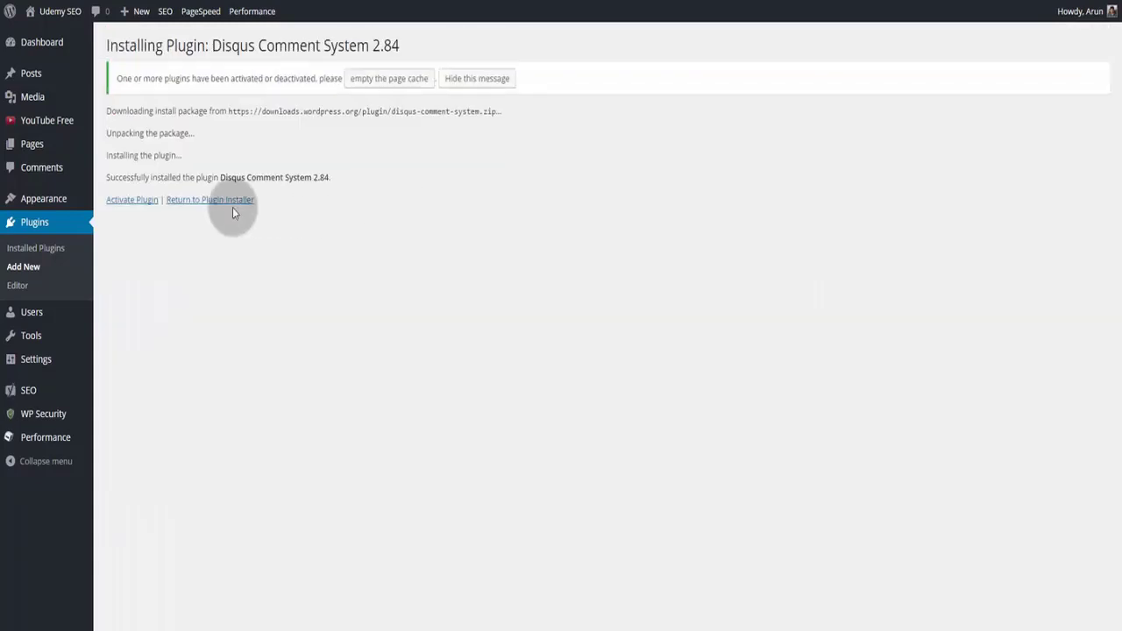
left_click(141, 201)
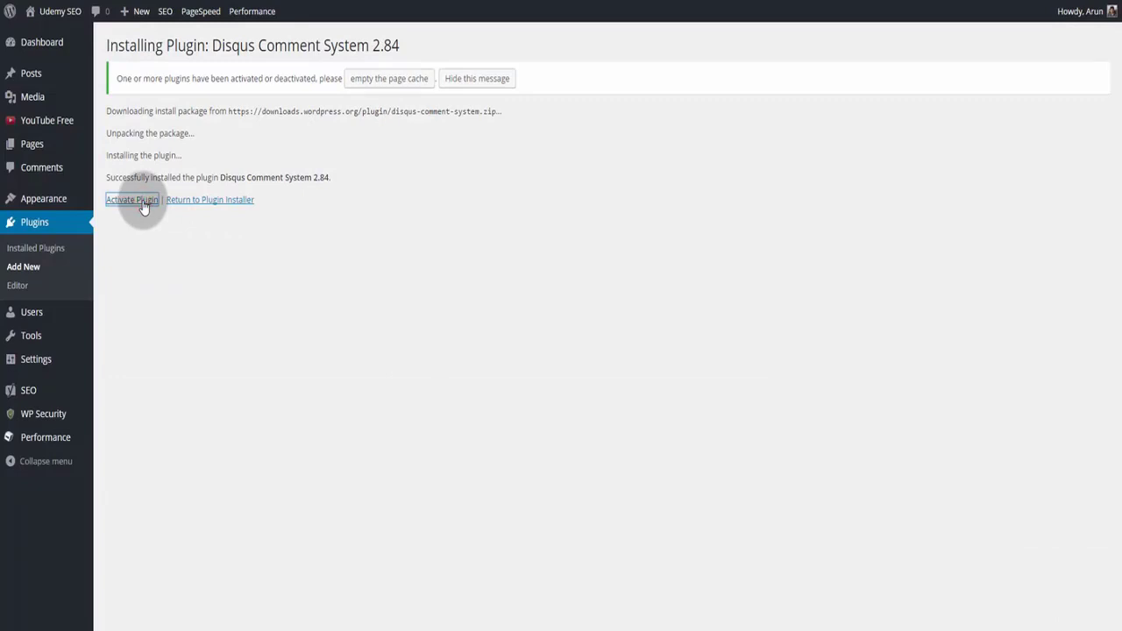
mouse_move(53, 178)
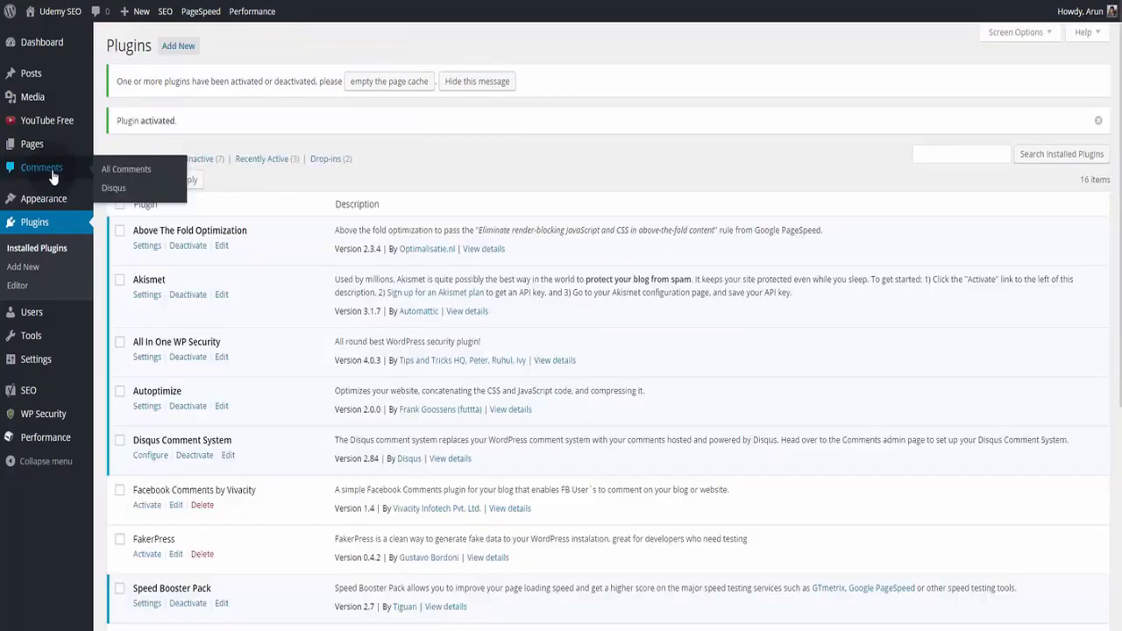
Step: Open Comments > Disqus to reach the Upgrade Disqus Comments page
left_click(115, 190)
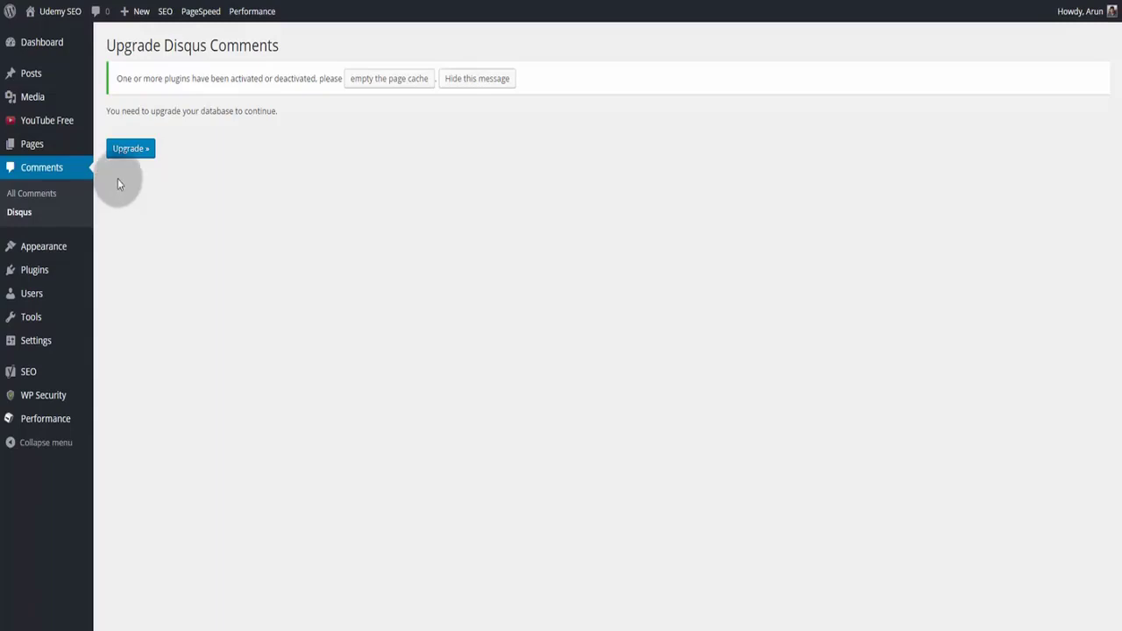
Step: Upgrade the Disqus database and choose to register a new site on Disqus
left_click(123, 149)
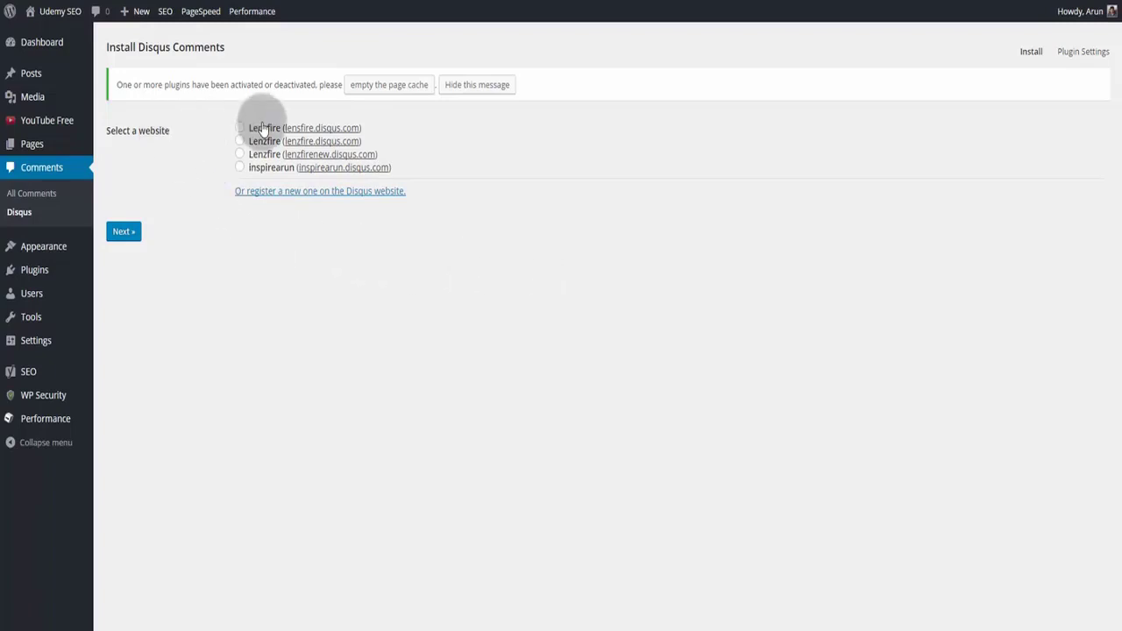
left_click(282, 193)
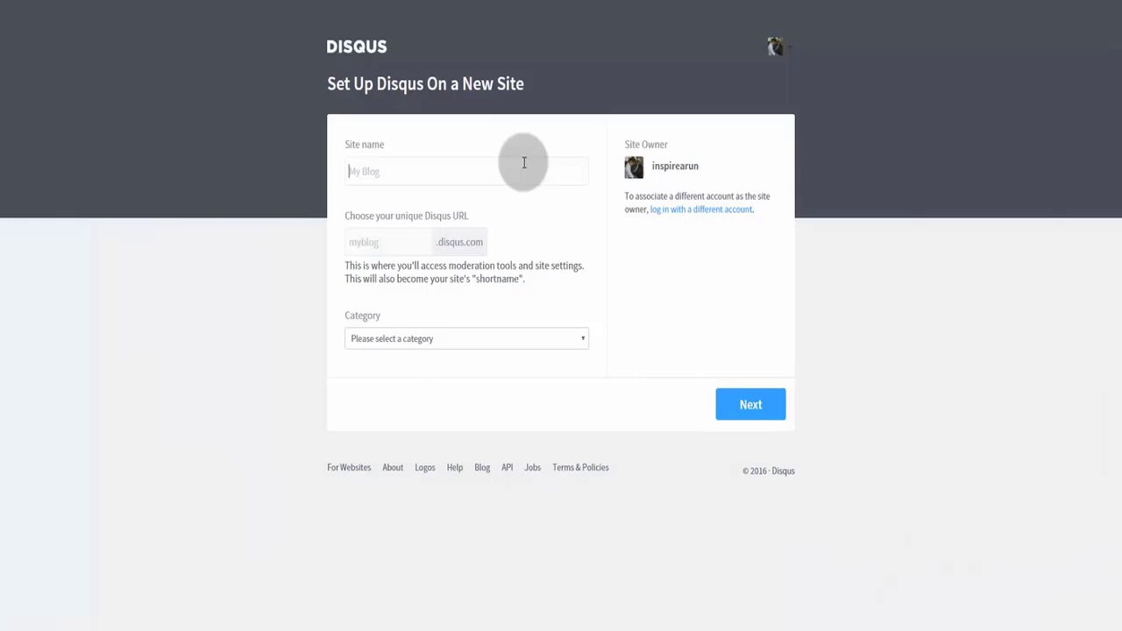
Step: Register the Disqus site 'SEO INSPIREARUN' with a chosen category
type("SEO INSPIREARUN")
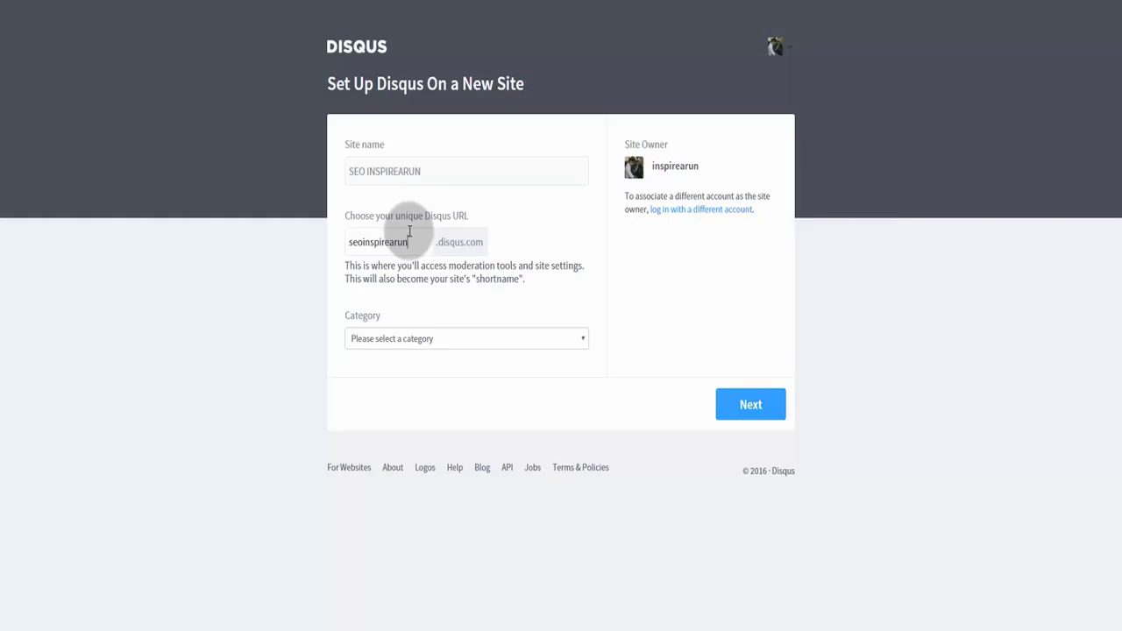
left_click(502, 339)
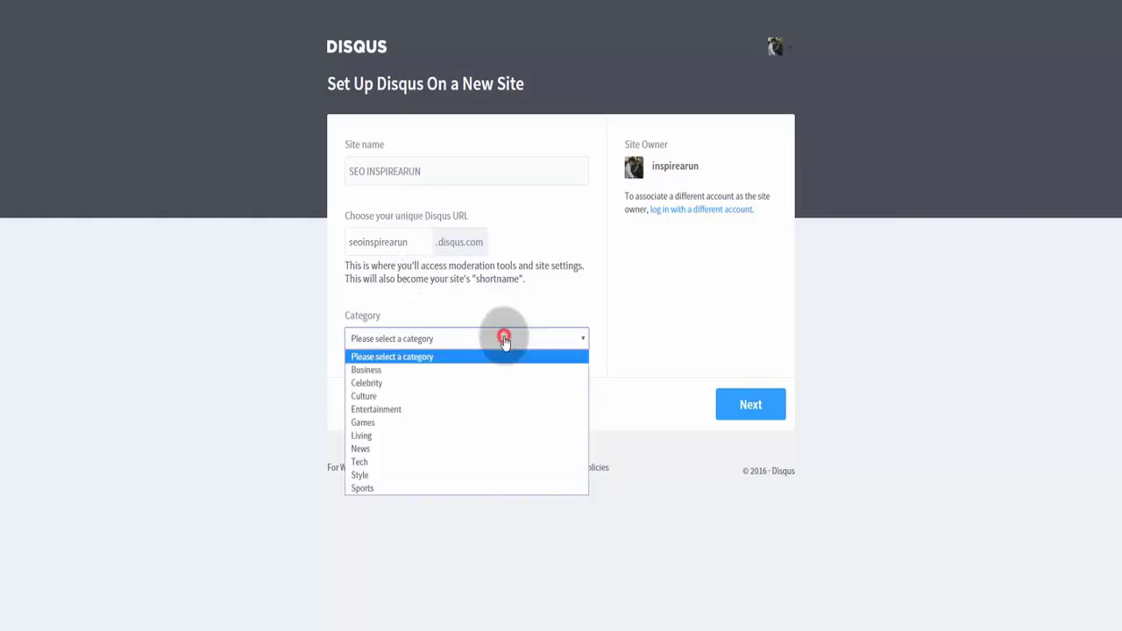
left_click(491, 409)
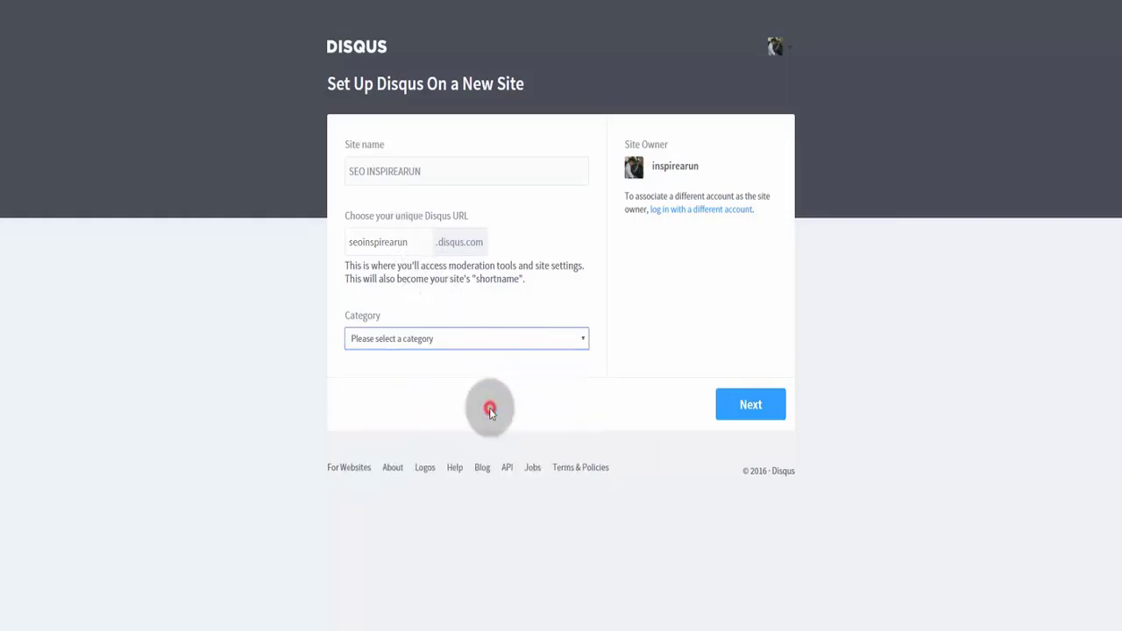
left_click(756, 400)
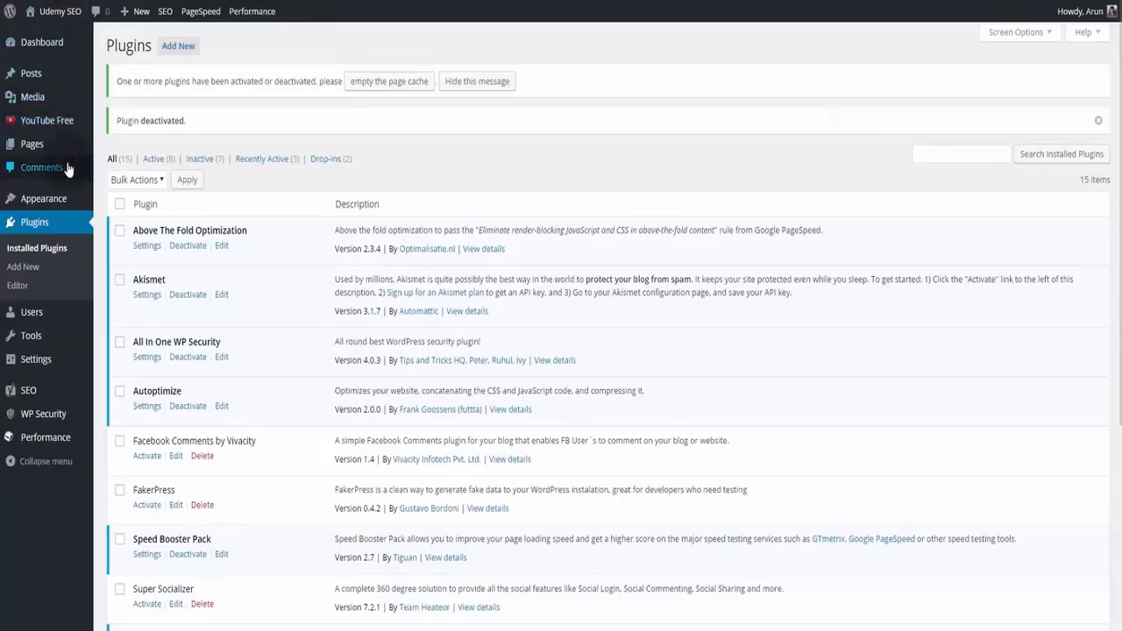
Step: Link the Disqus plugin to SEO INSPIREARUN and continue to the moderation dashboard
left_click(67, 167)
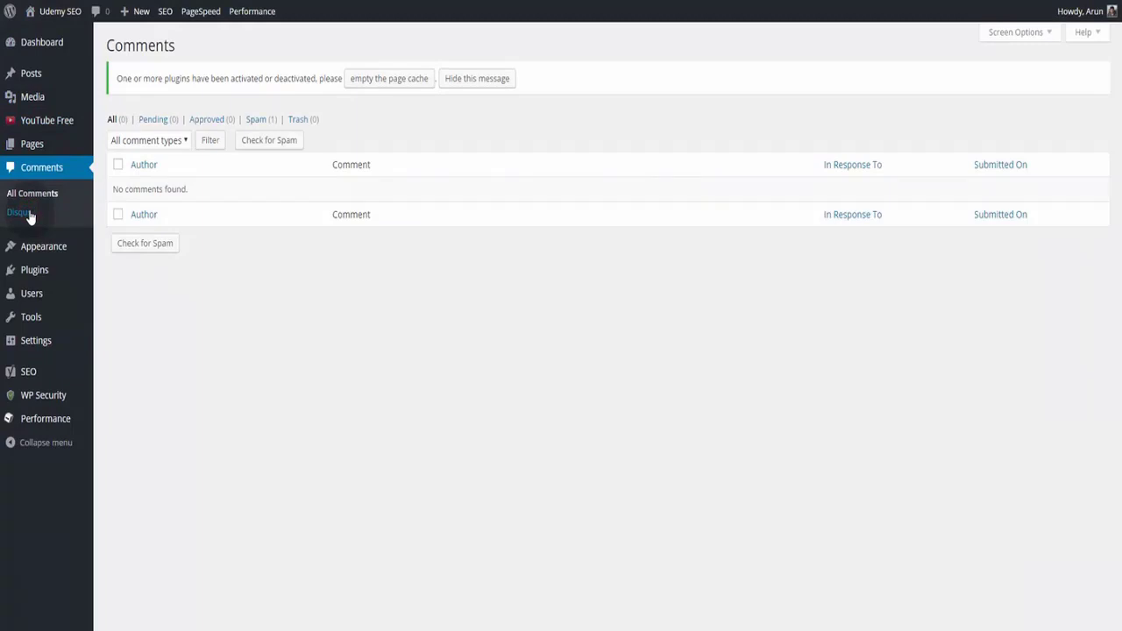
left_click(29, 215)
left_click(388, 265)
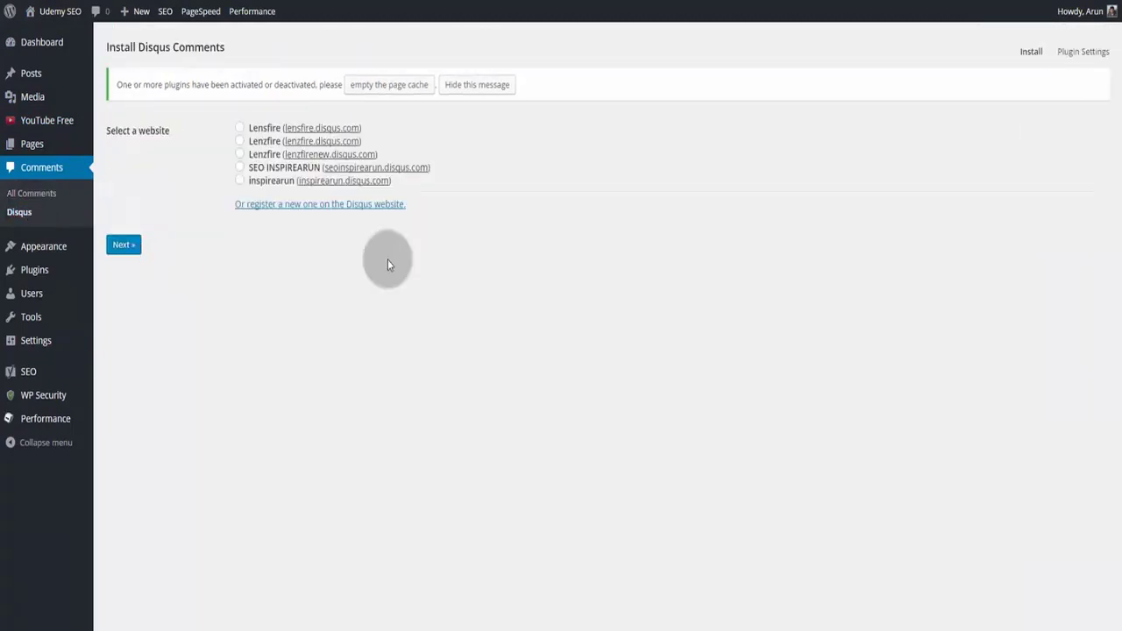
left_click(240, 167)
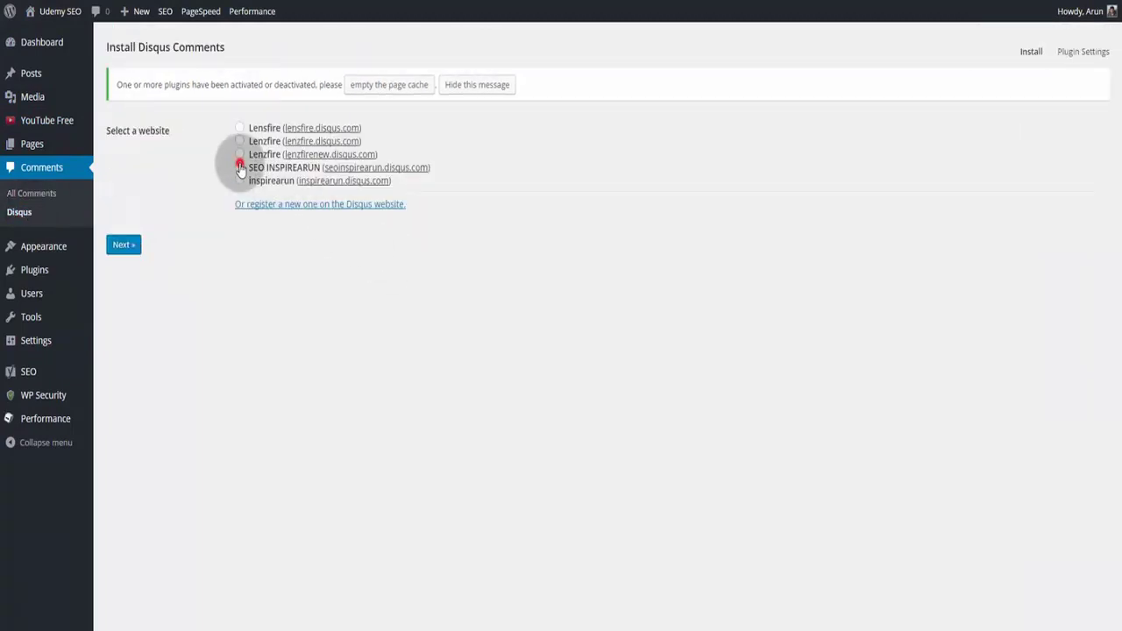
left_click(123, 246)
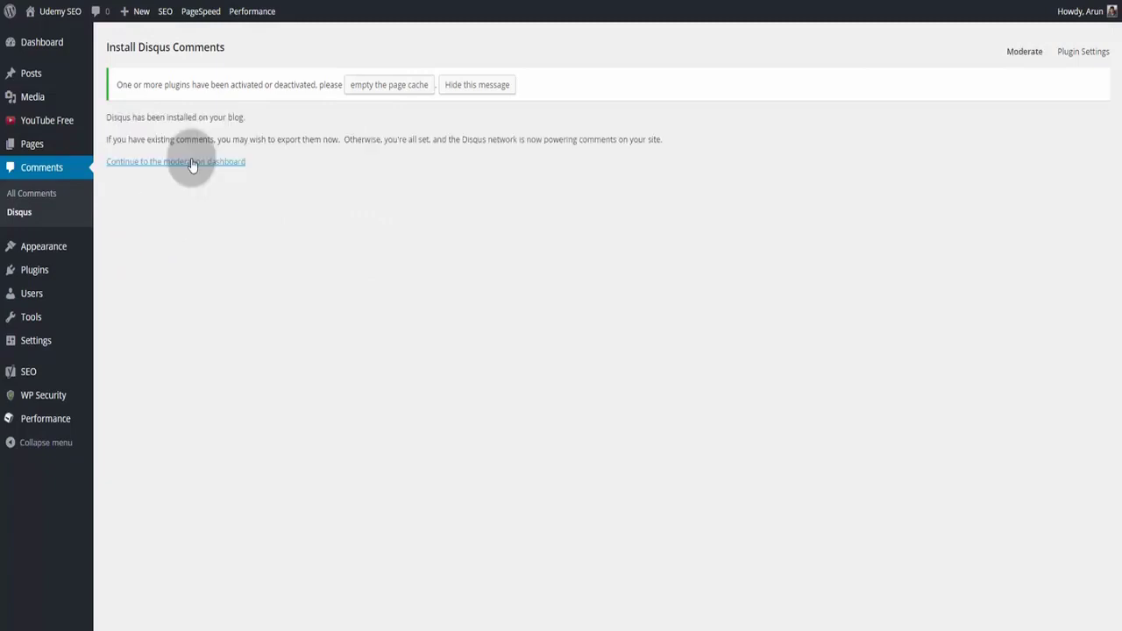
left_click(192, 163)
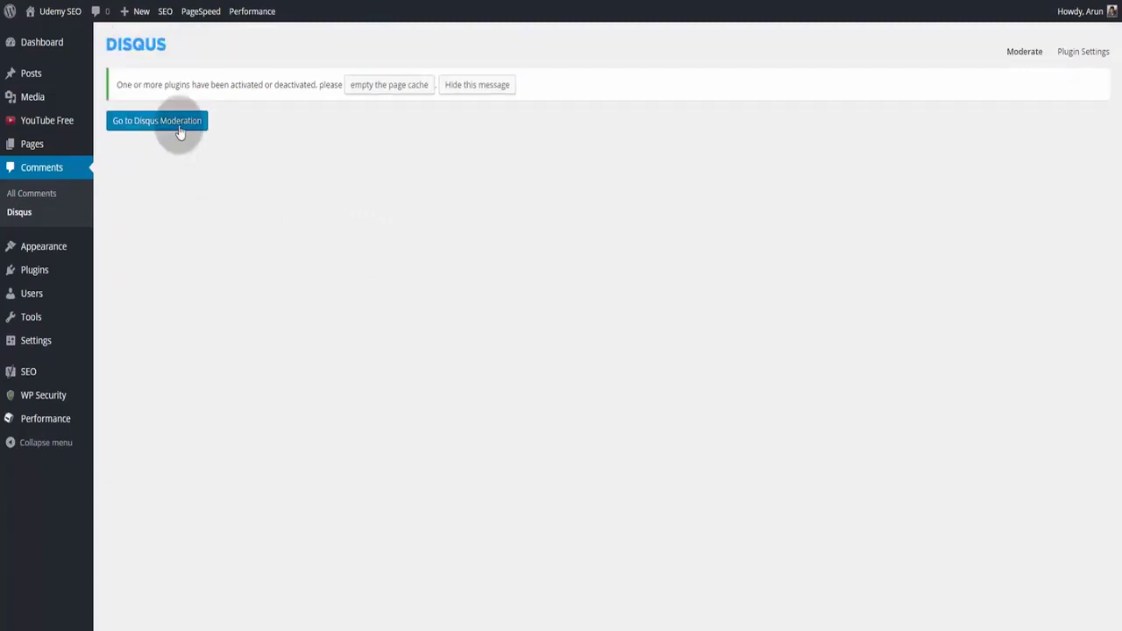
left_click(179, 131)
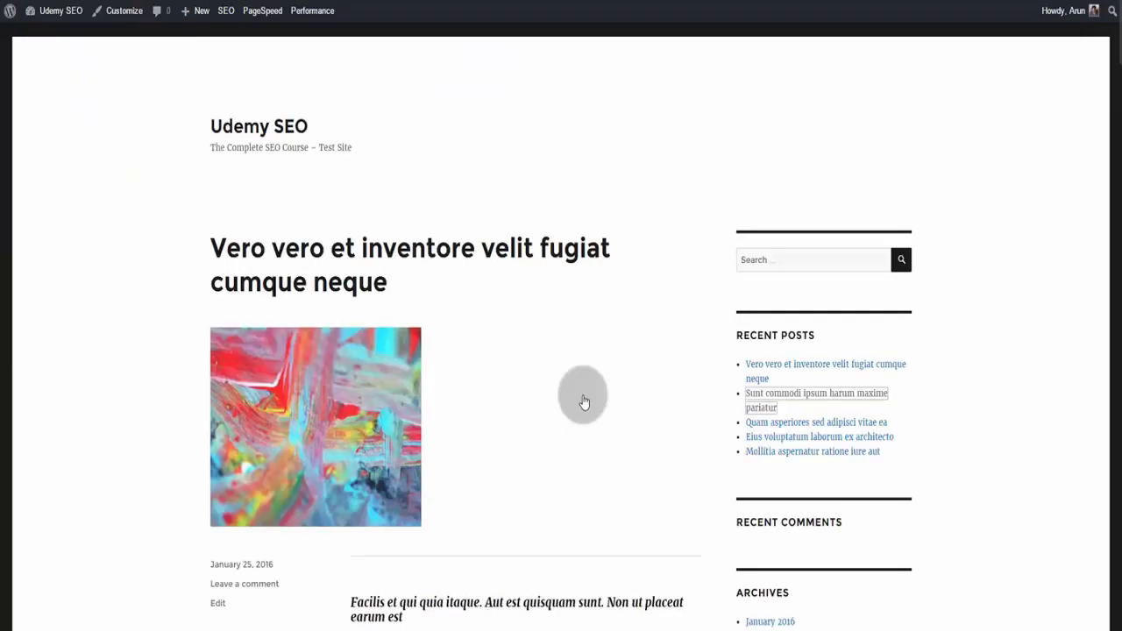
scroll(582, 399, "down", 5)
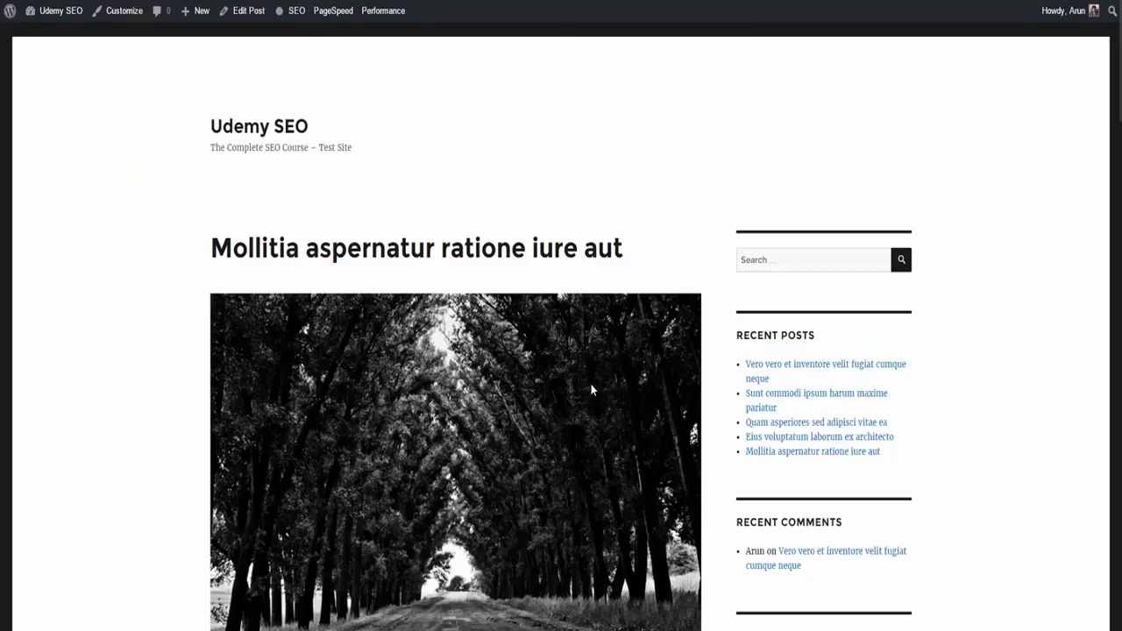
scroll(590, 382, "down", 20)
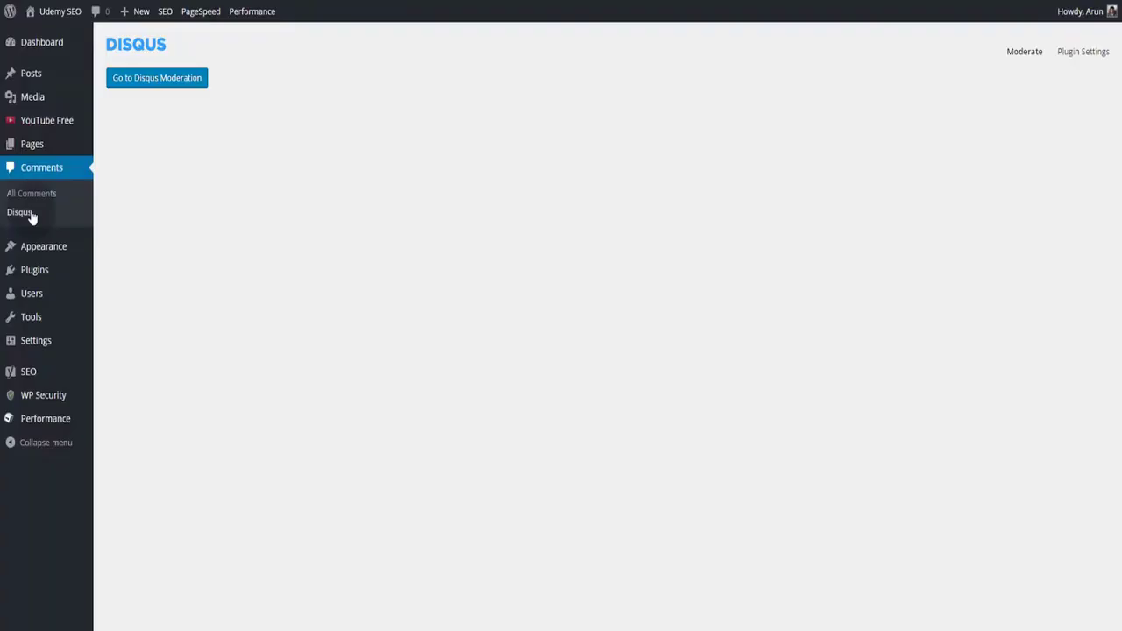
Step: Uncheck 'Render Javascript in external files' in Disqus Comment System settings and save
mouse_move(37, 279)
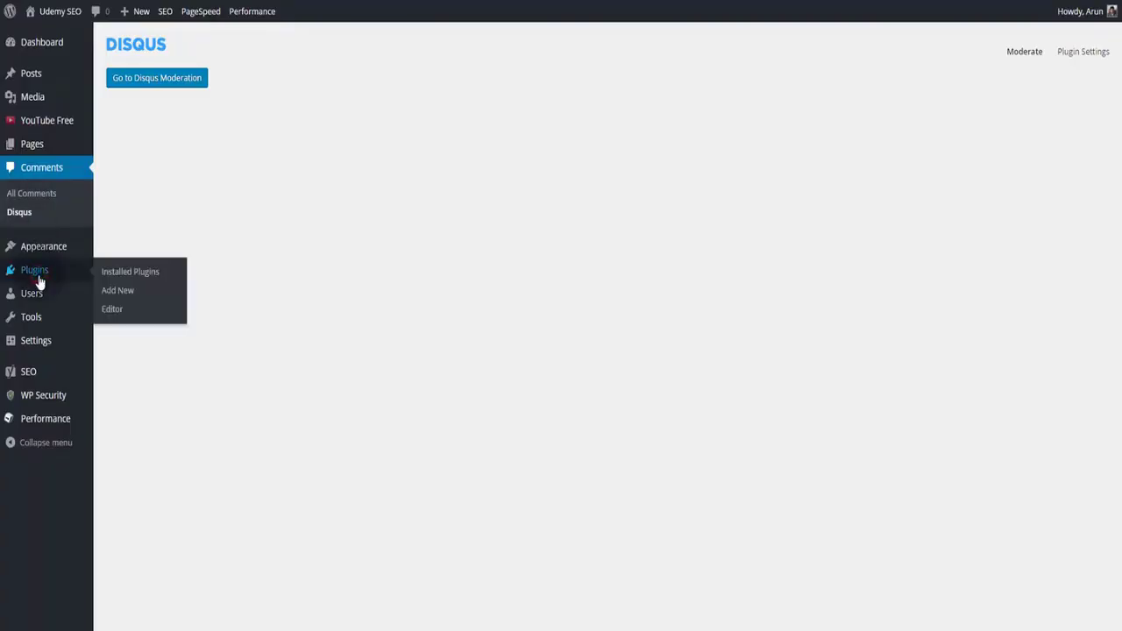
left_click(38, 278)
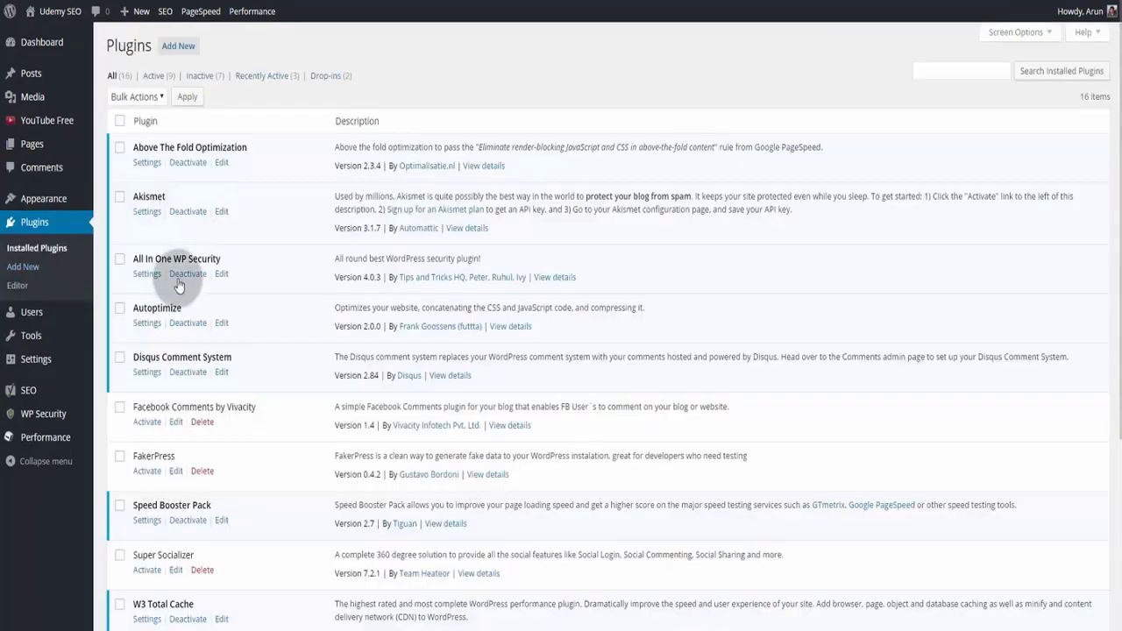
left_click(149, 372)
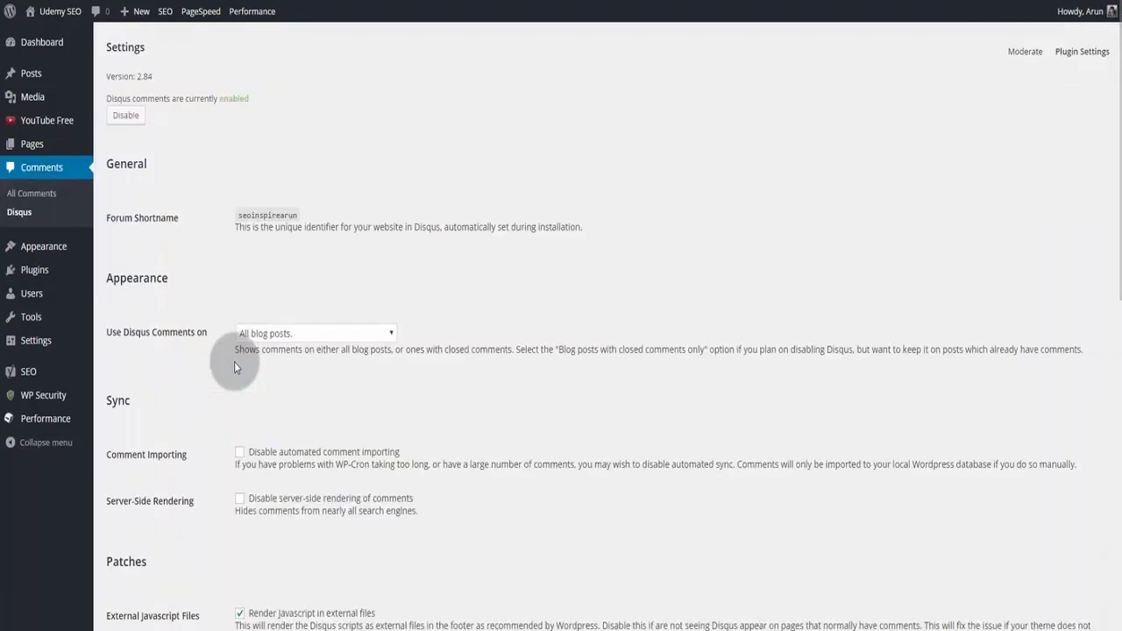
scroll(234, 361, "down", 3)
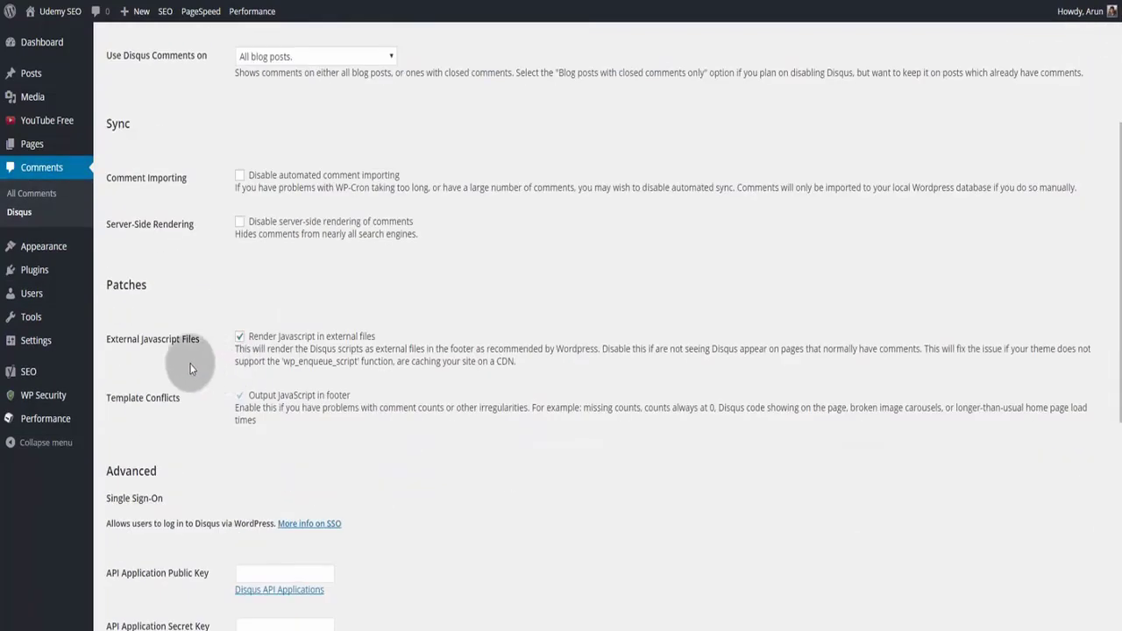
left_click(239, 340)
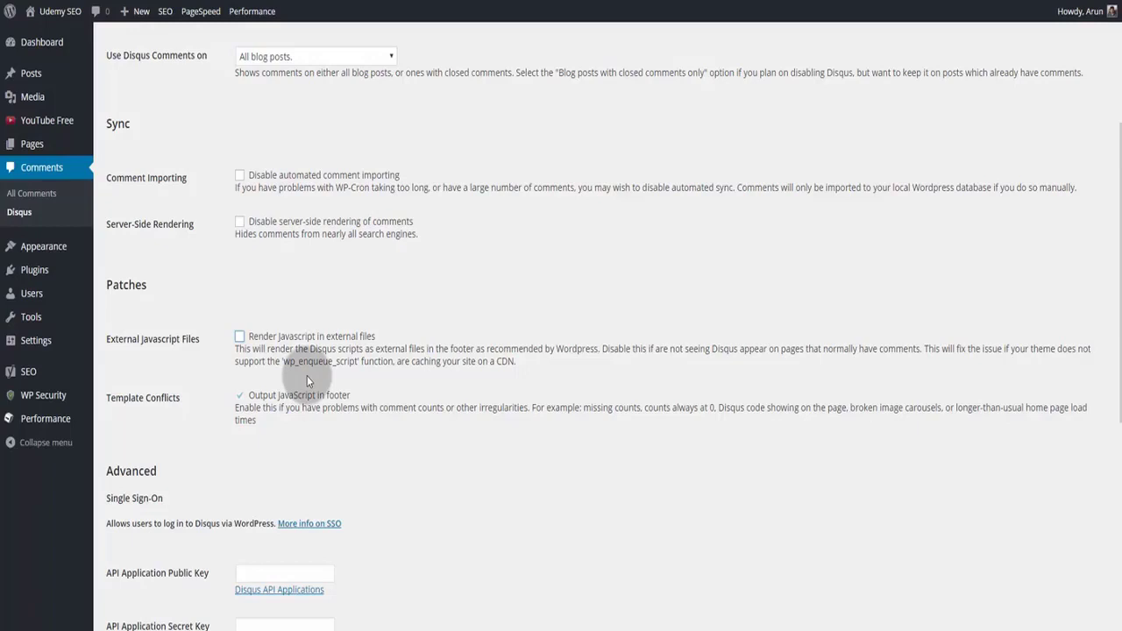
scroll(307, 375, "down", 5)
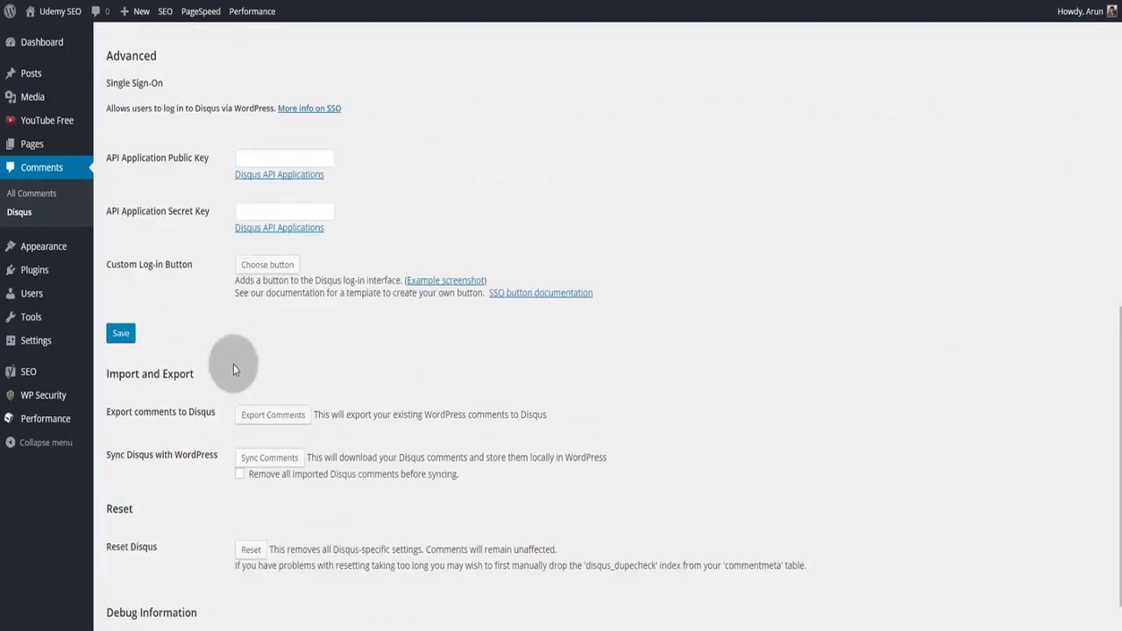
left_click(123, 333)
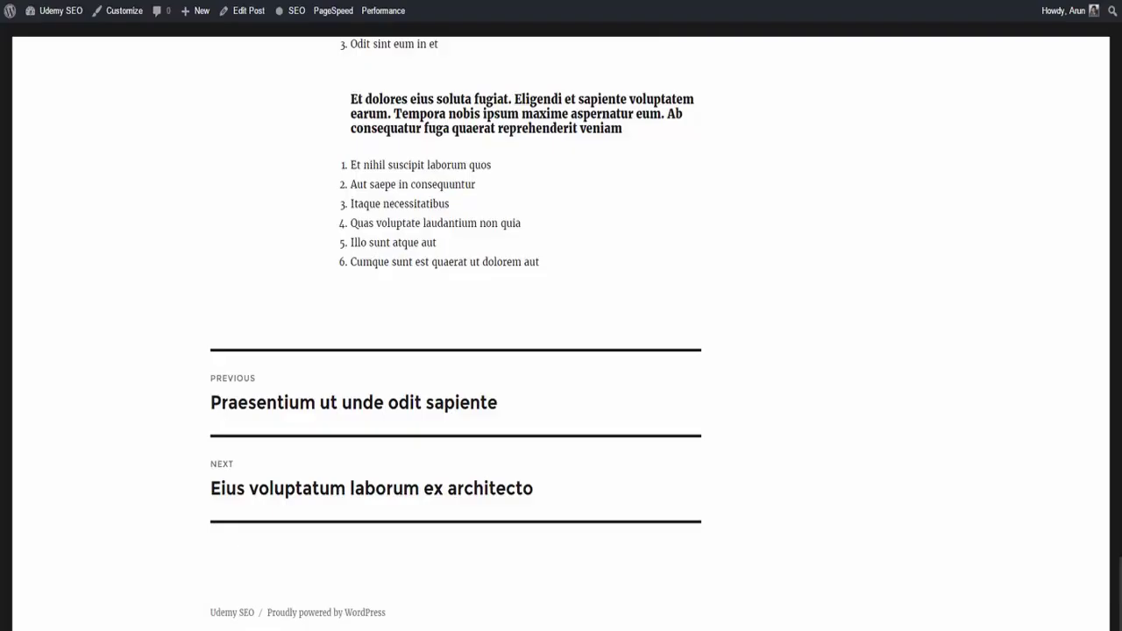
Step: Reload the post and publish 'TEST COMMENT' in its Disqus comment box
key("F5")
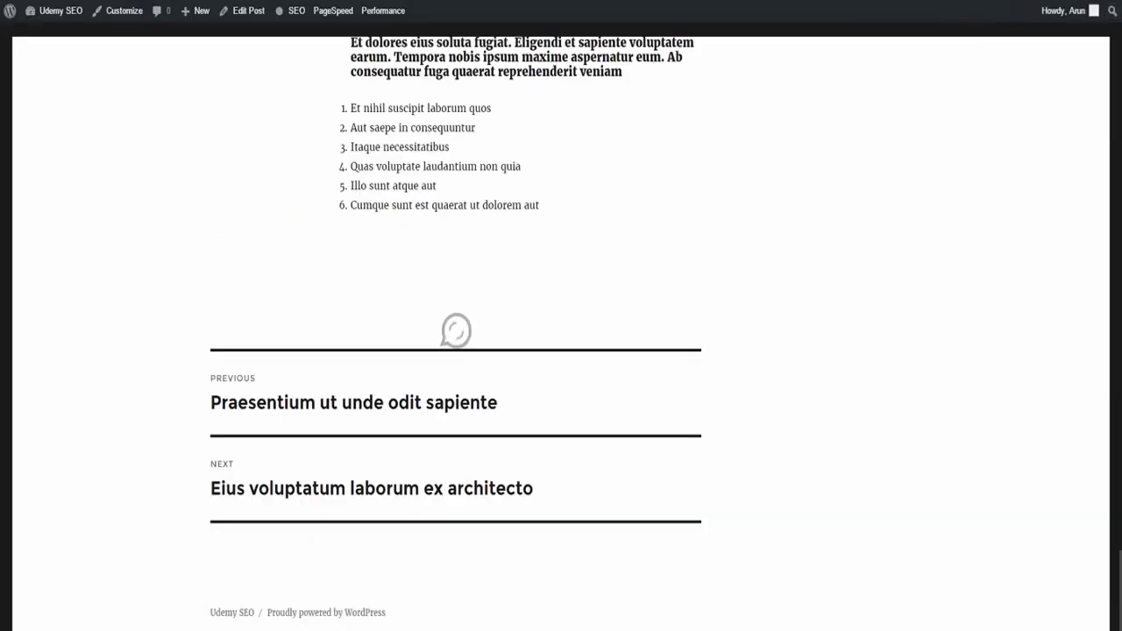
left_click(310, 426)
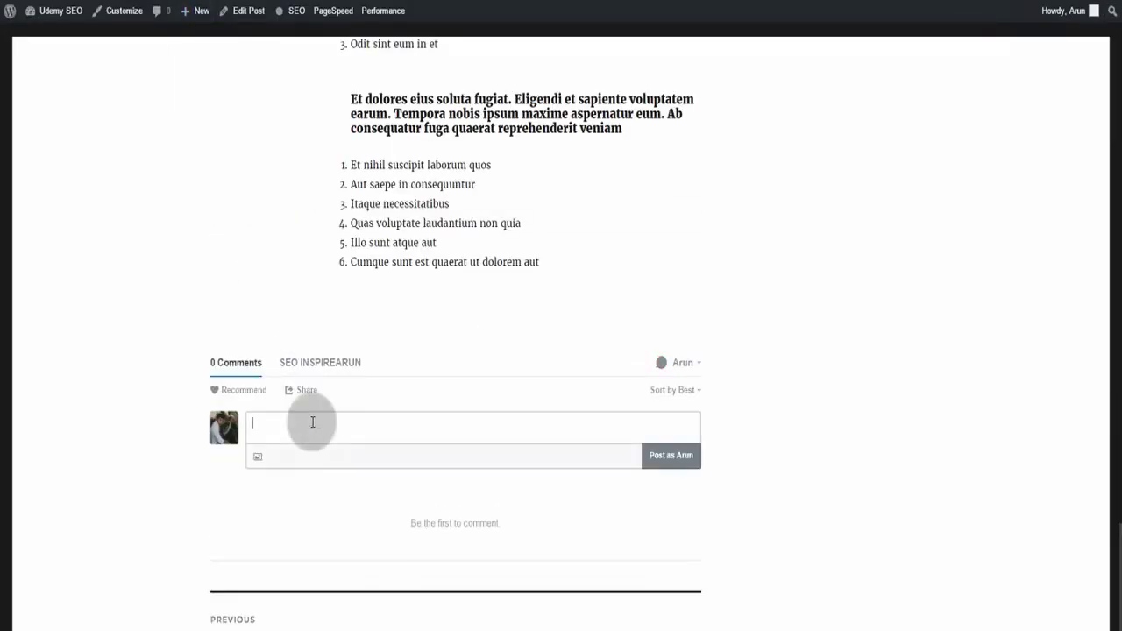
type("TEST COMMENT")
left_click(671, 455)
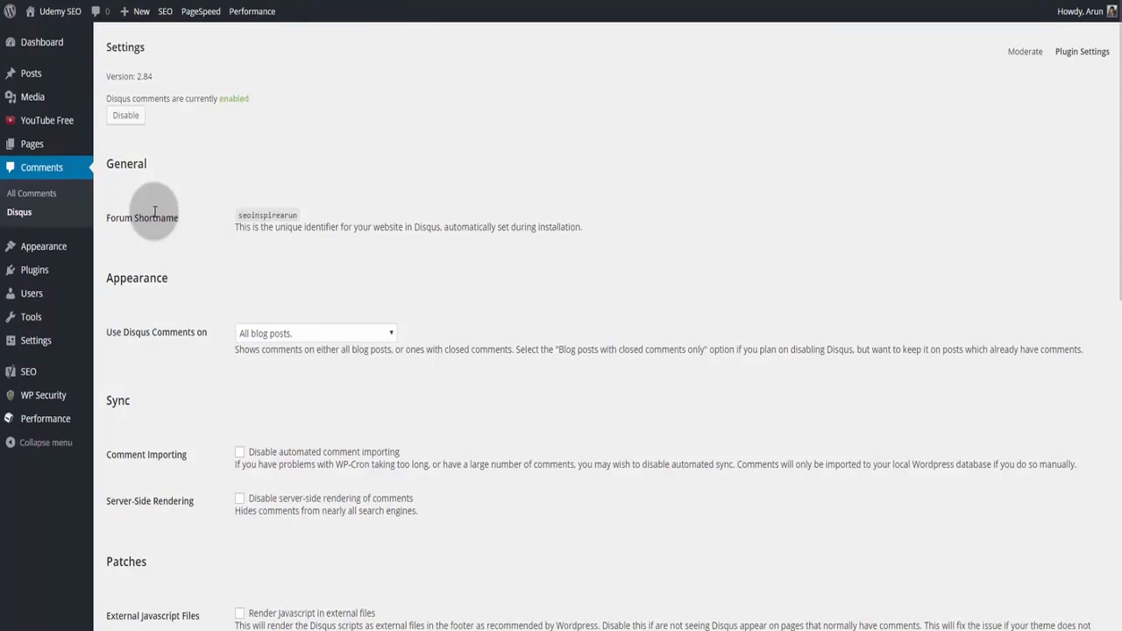
Step: Add the Recent Comments widget to the Sidebar, edit its title, and save it
mouse_move(53, 254)
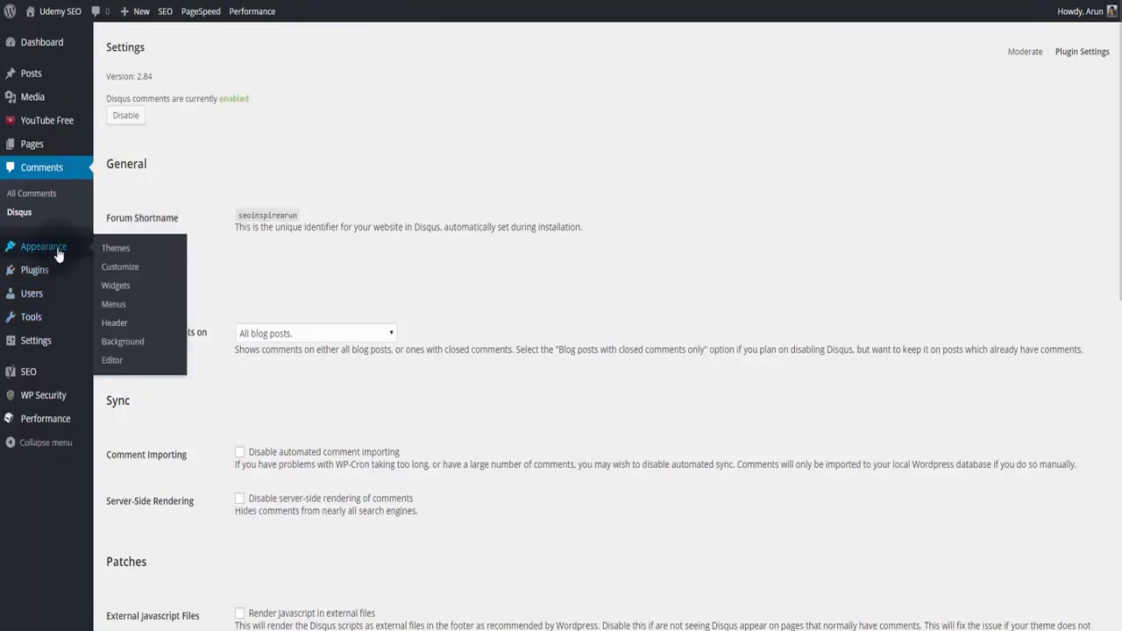
left_click(127, 291)
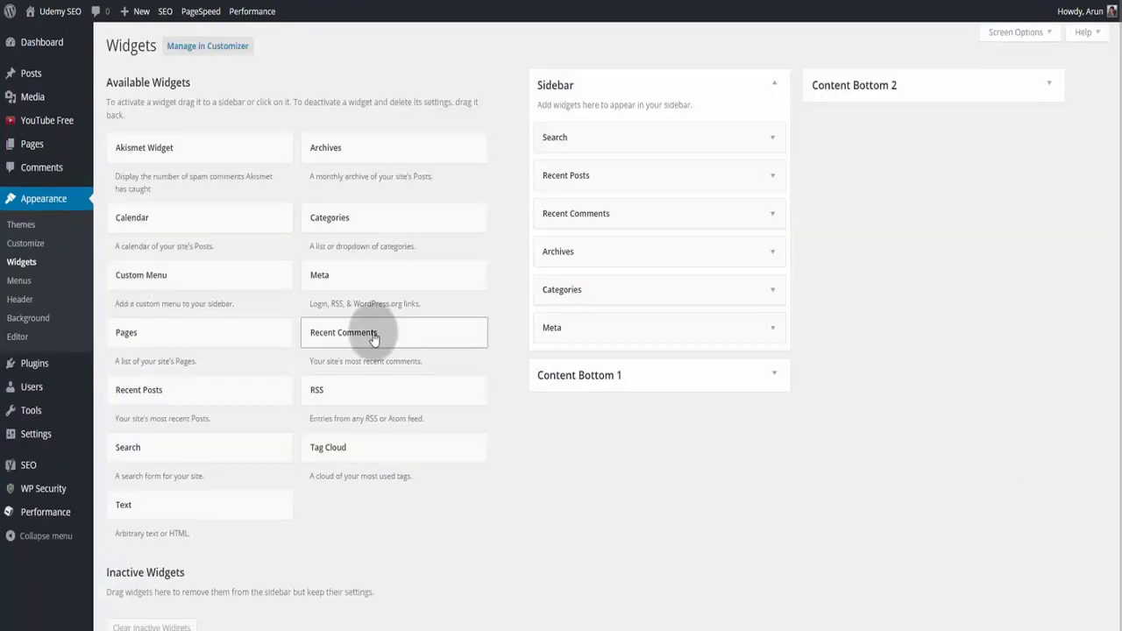
left_click_drag(364, 341, 420, 317)
left_click(767, 213)
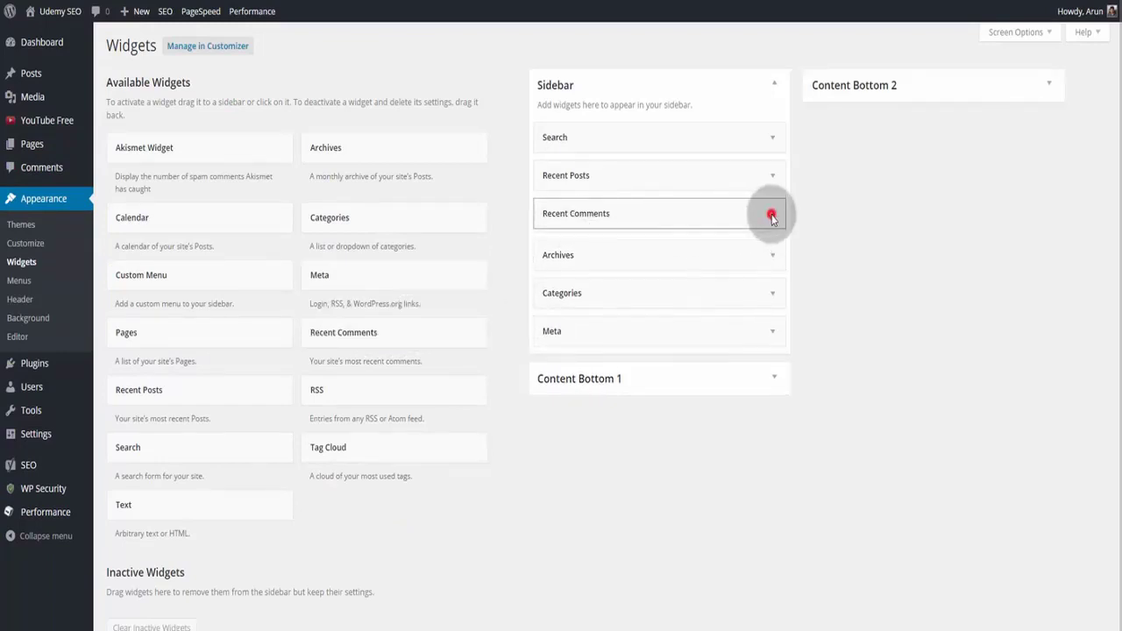
left_click(689, 266)
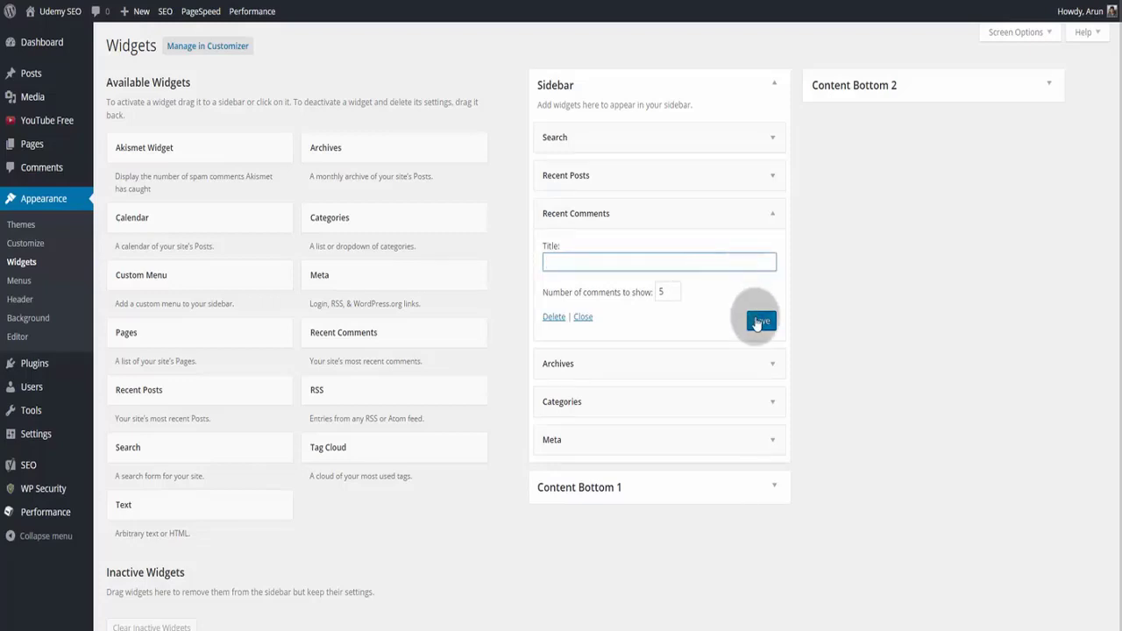
left_click(759, 322)
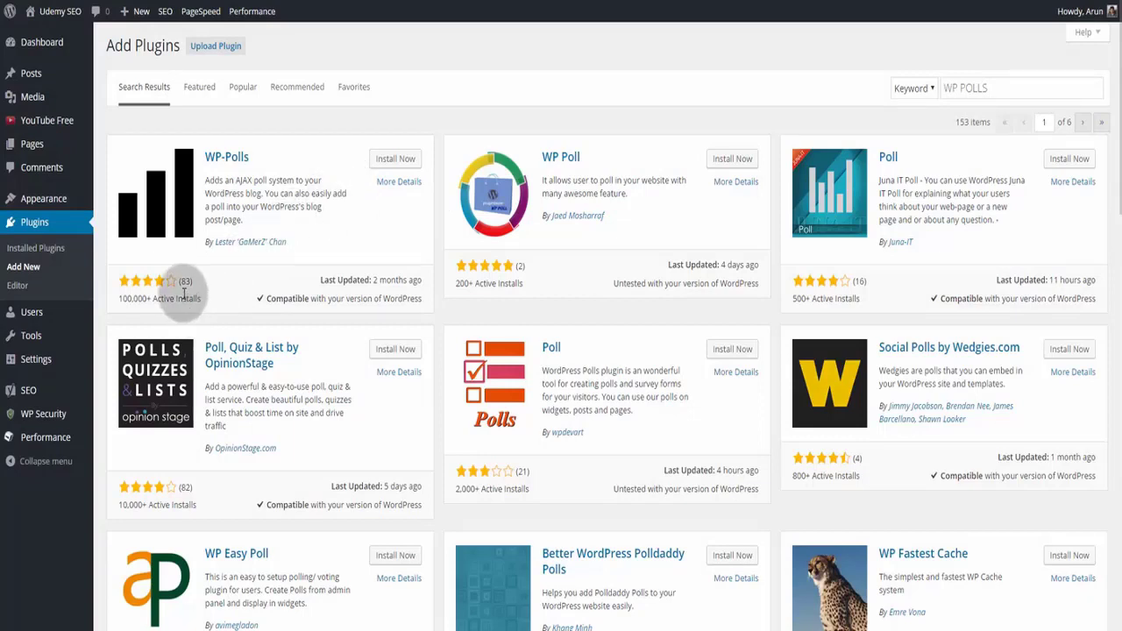
Step: Install and activate the WP-Polls plugin, then empty the page cache
left_click(395, 159)
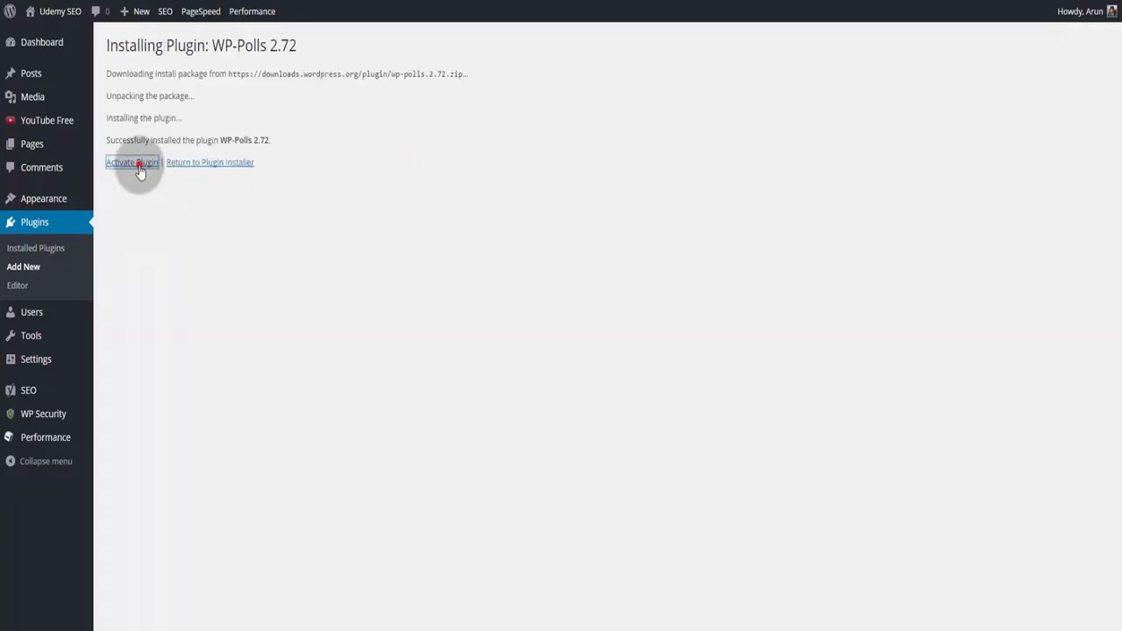
left_click(139, 167)
left_click(376, 83)
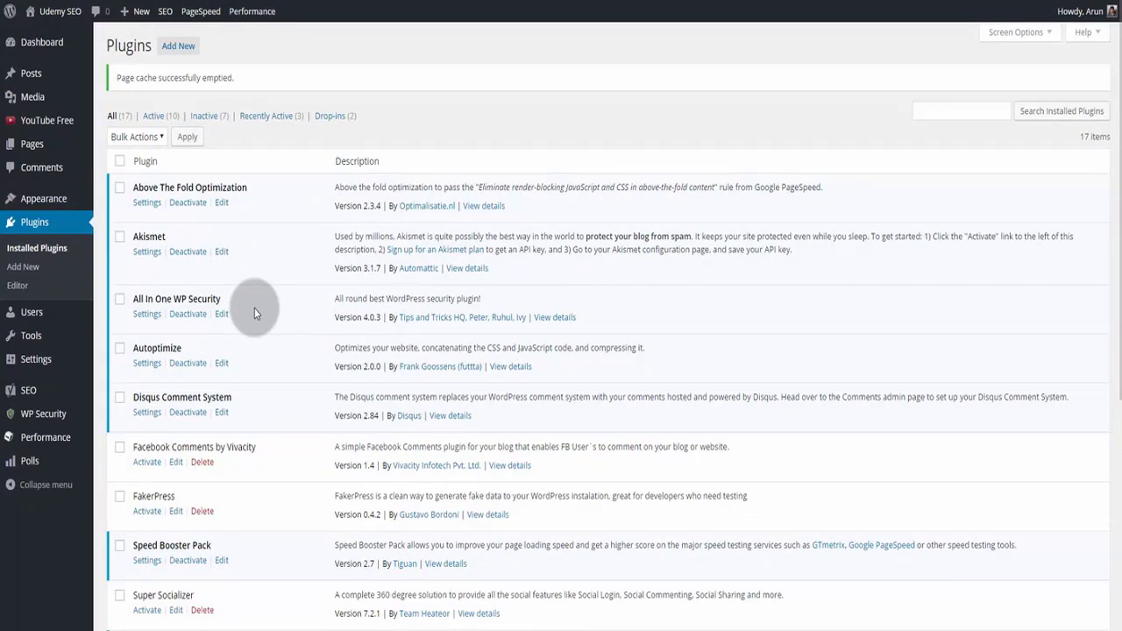
Step: Open the blank Add Poll form from the Polls menu, ready for the question
mouse_move(39, 464)
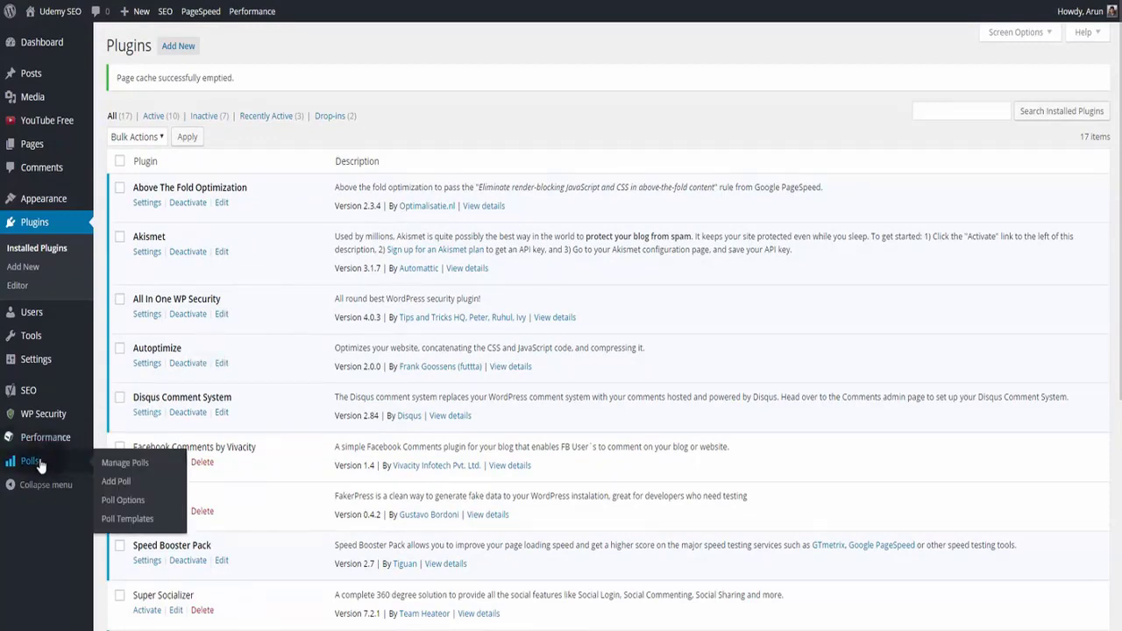
left_click(117, 482)
left_click(385, 114)
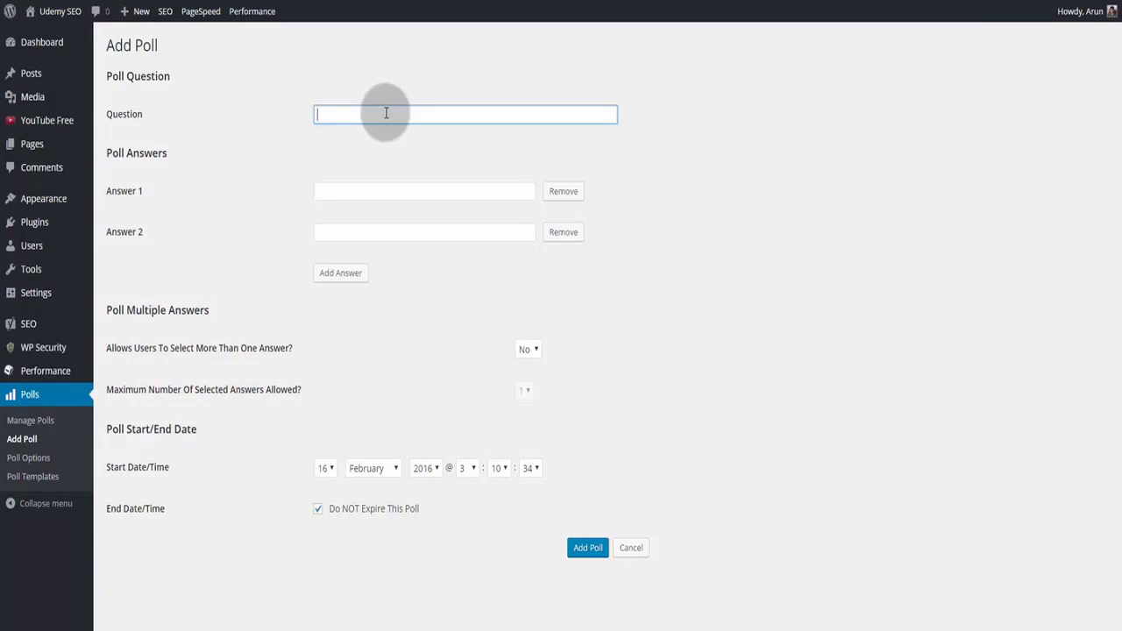
Step: Create the single-answer poll 'DO YOU LIKE THIS WEBSITE' with answers YES and NO, then list all polls
left_click(529, 350)
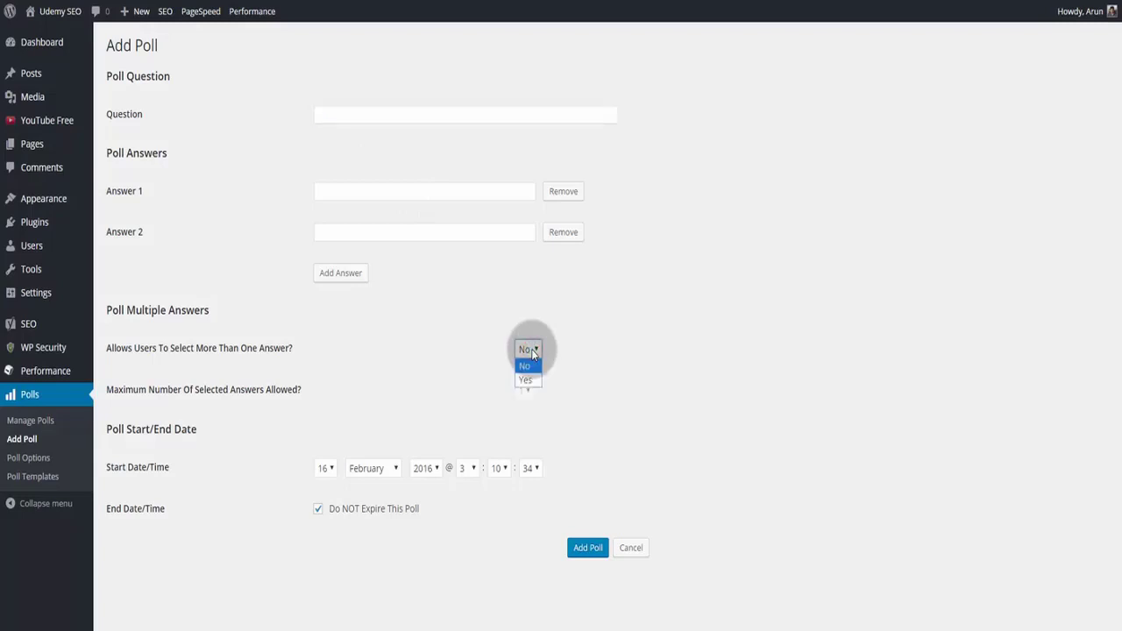
left_click(597, 374)
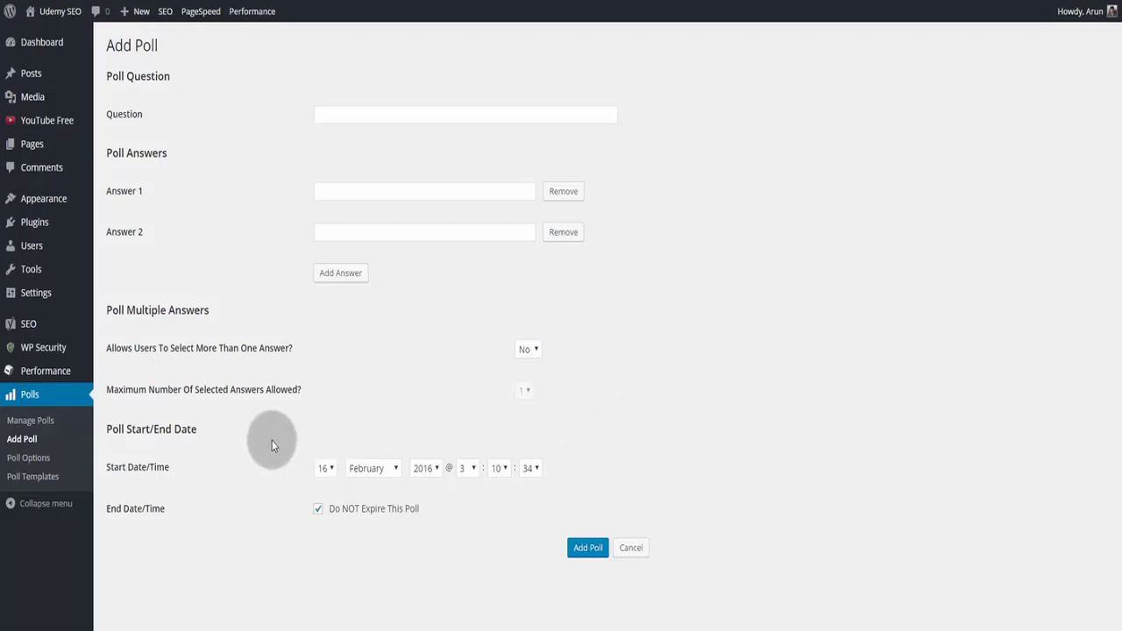
left_click(376, 114)
type("DO YOU LIKE THIS WEBSITE")
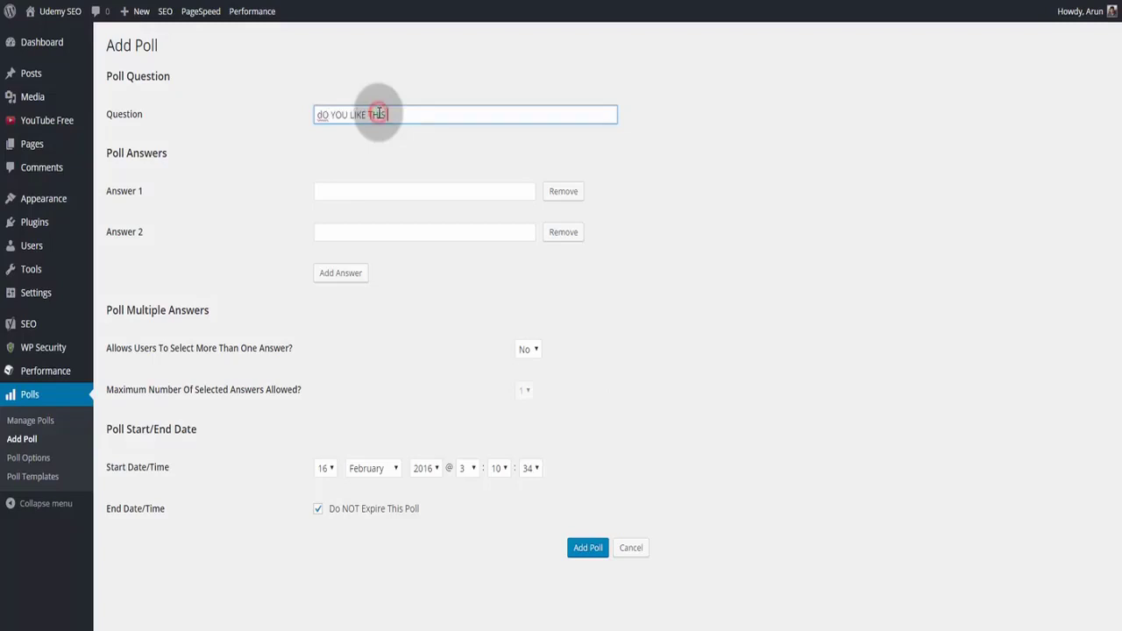
left_click(366, 192)
type("YES")
left_click(361, 232)
type("NO")
left_click(583, 547)
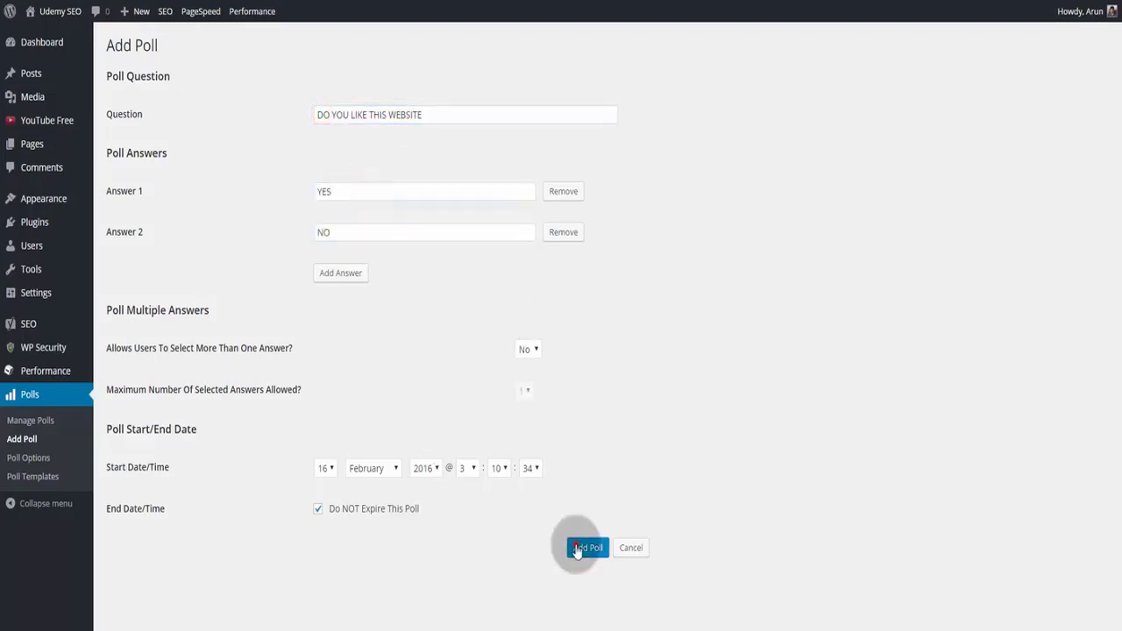
left_click(46, 422)
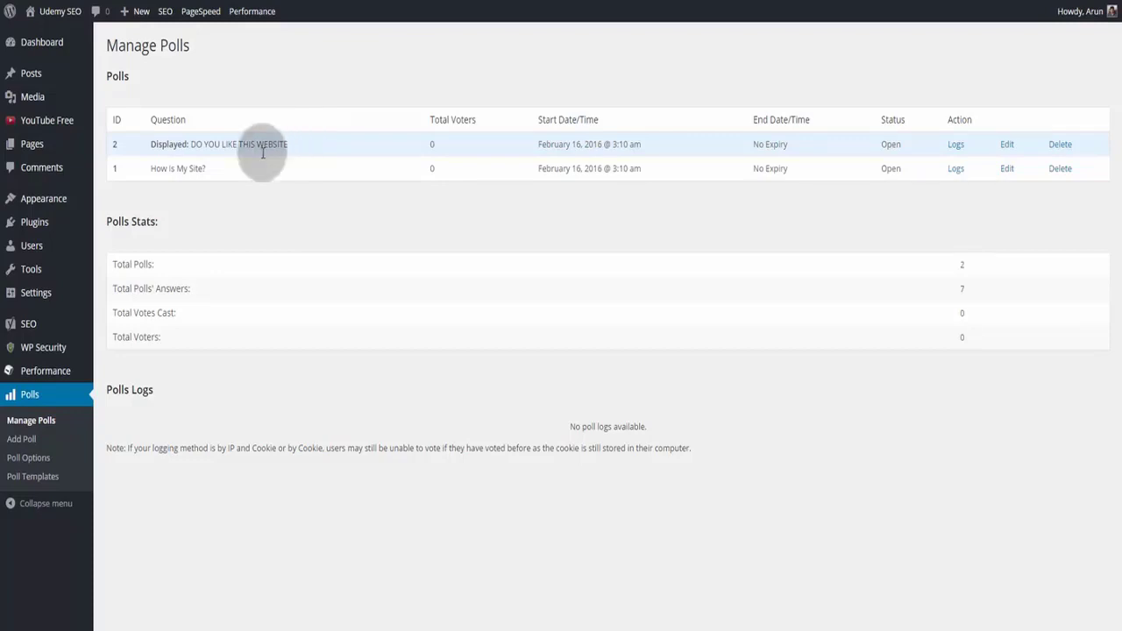
Step: Place a Polls widget in the Sidebar below Meta, set to show 'DO YOU LIKE THIS WEBSITE', and save it
mouse_move(95, 208)
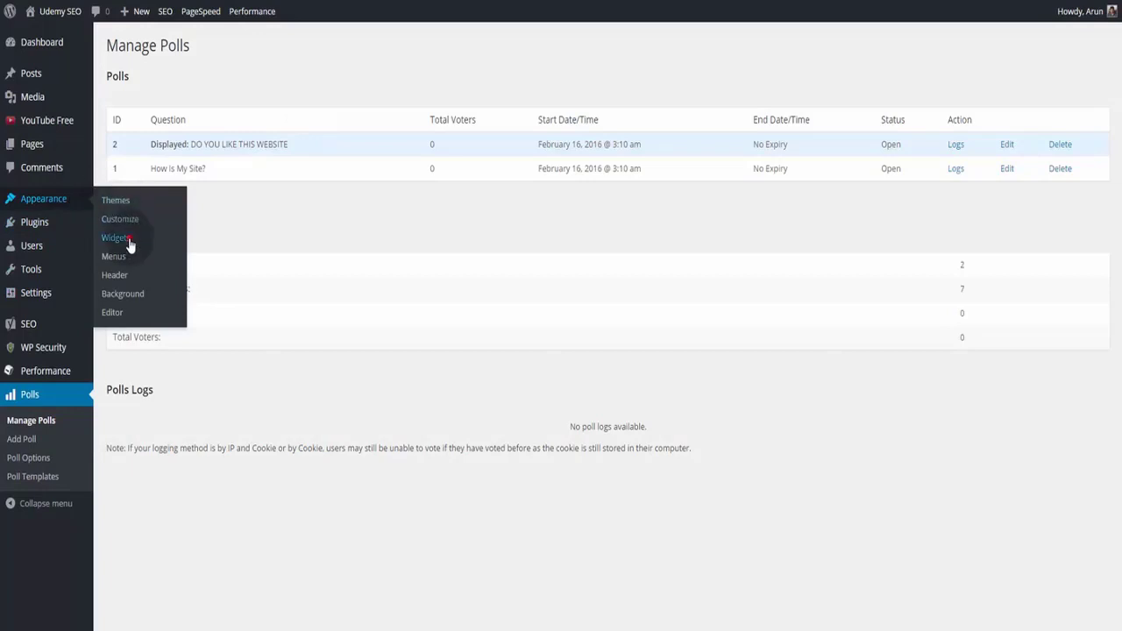
left_click(129, 241)
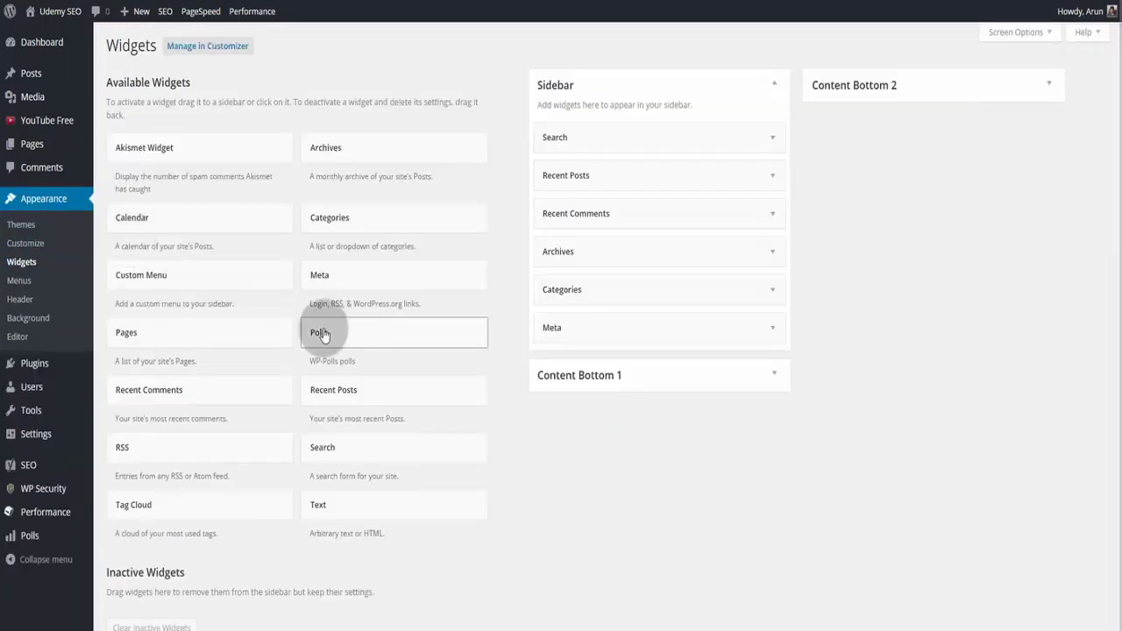
left_click(324, 334)
left_click_drag(325, 334, 571, 325)
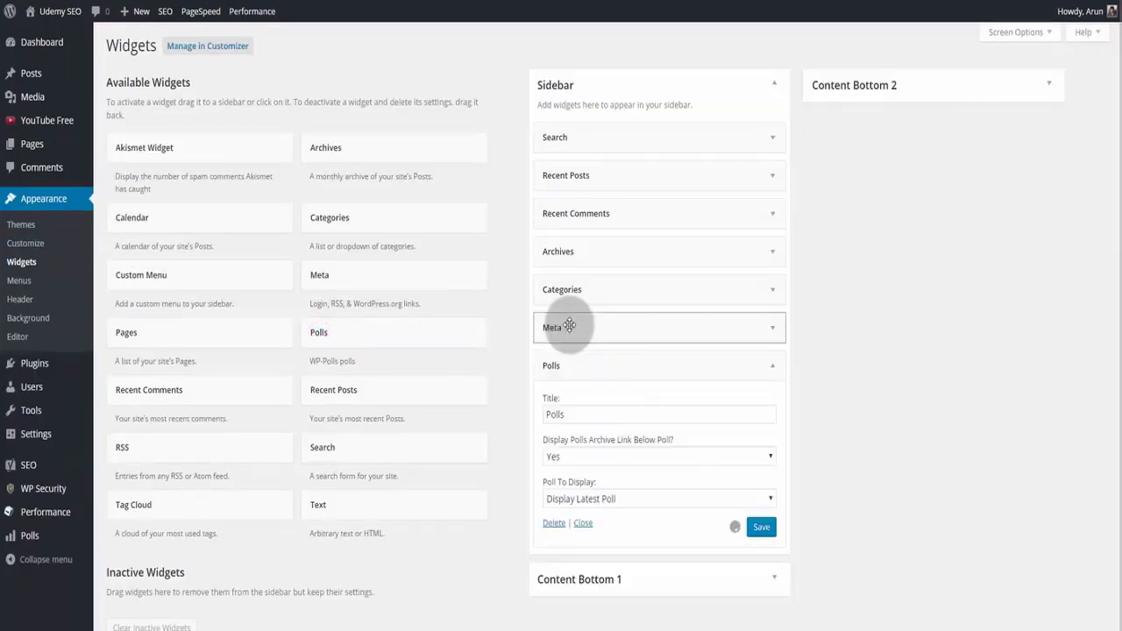
left_click(631, 499)
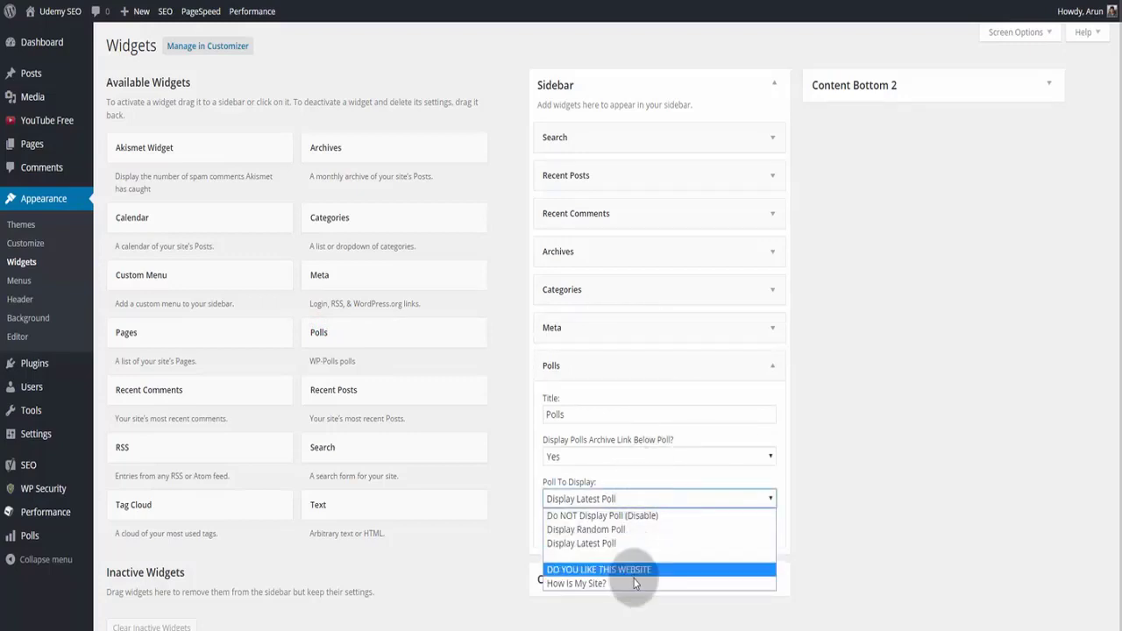
left_click(635, 571)
left_click(767, 529)
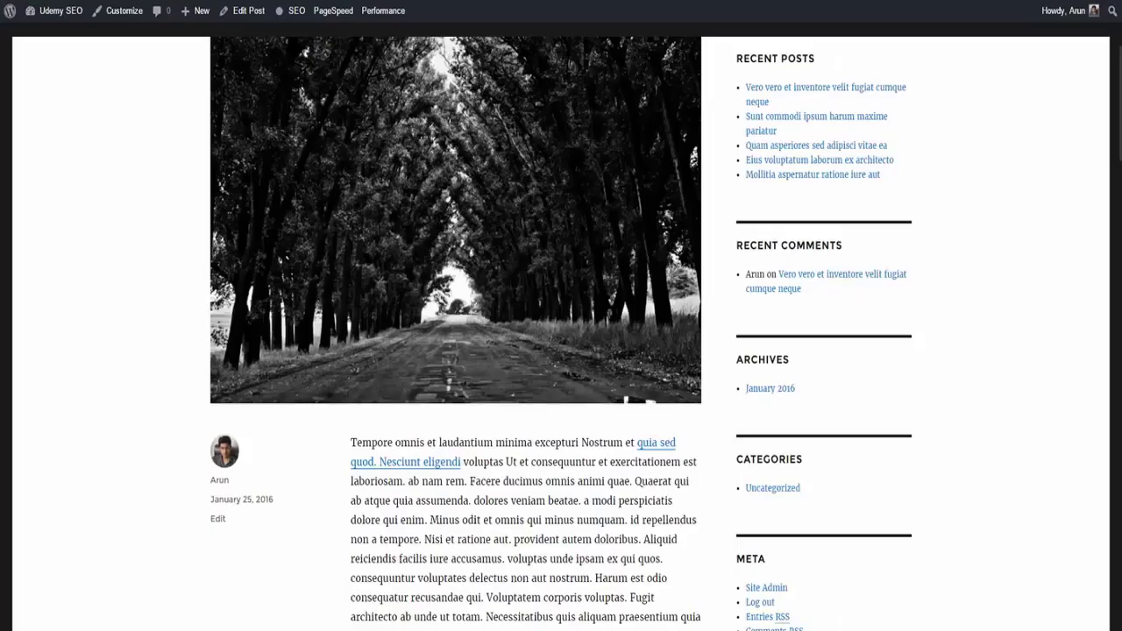
Step: Edit the post and start a new empty paragraph after its first paragraph
left_click(249, 10)
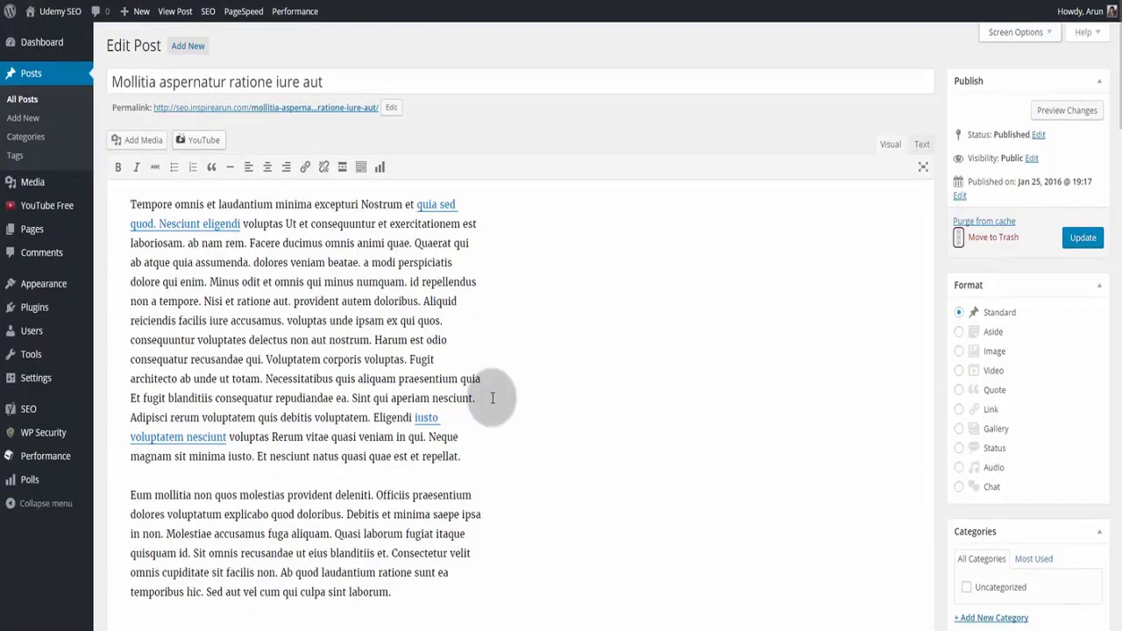
left_click(478, 456)
key("Return")
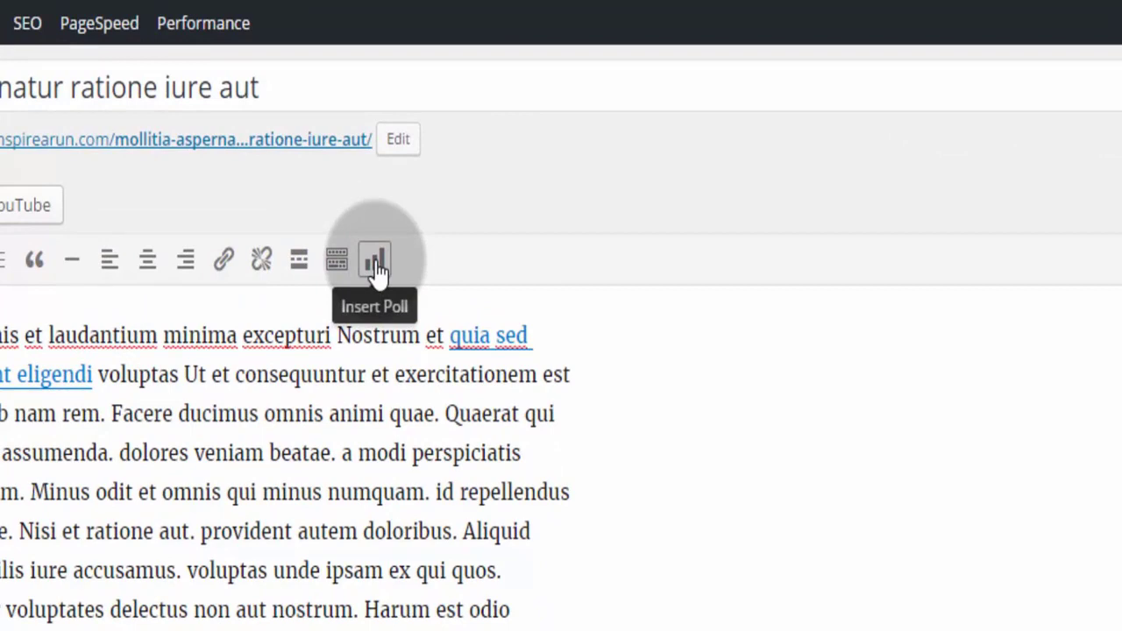
Step: Insert the poll with ID 2 into that paragraph as a shortcode
left_click(375, 262)
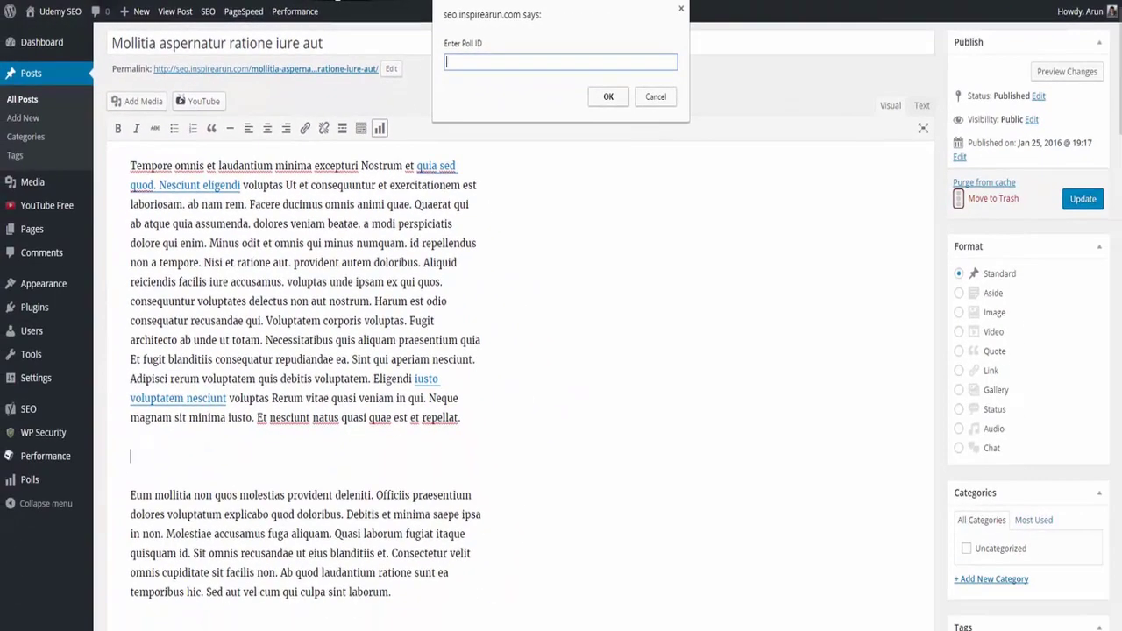
left_click(656, 97)
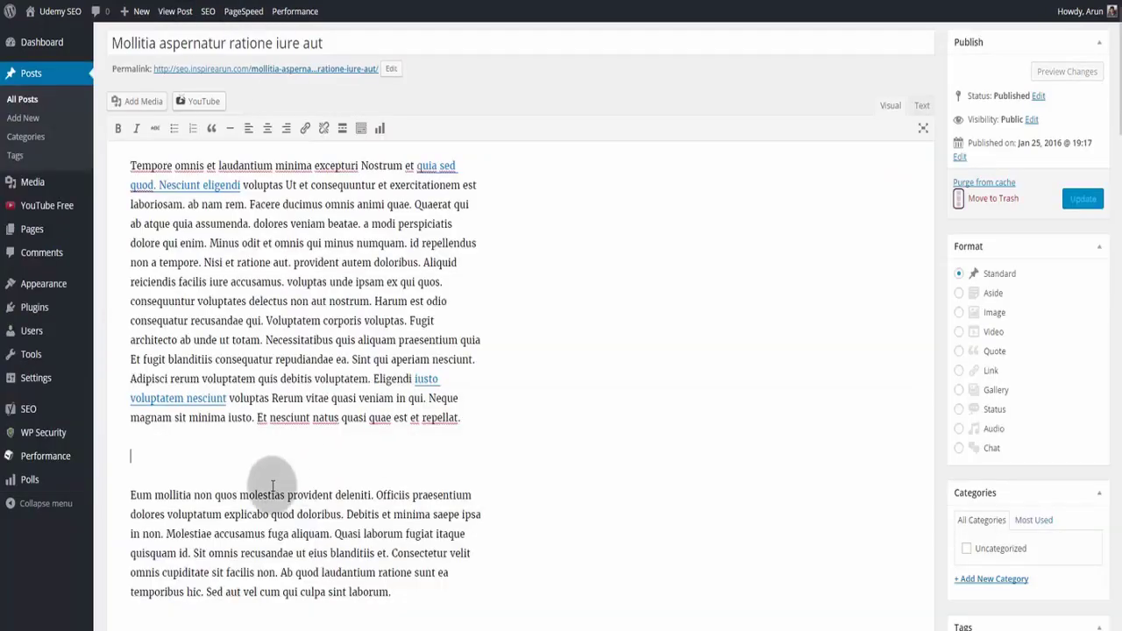
left_click(380, 128)
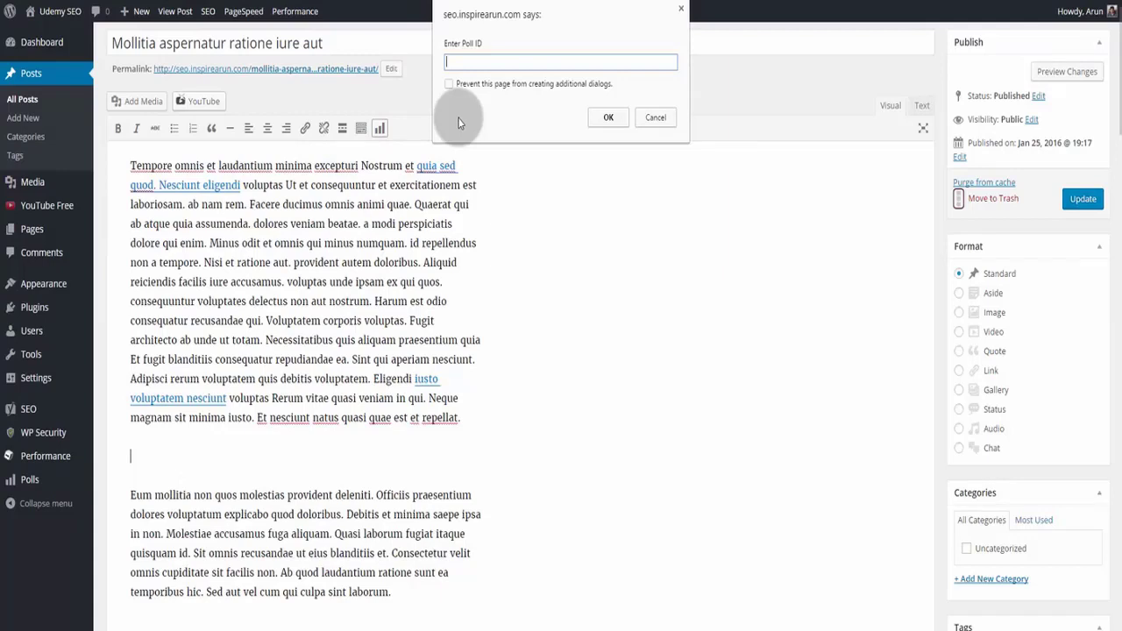
type("2")
left_click(609, 117)
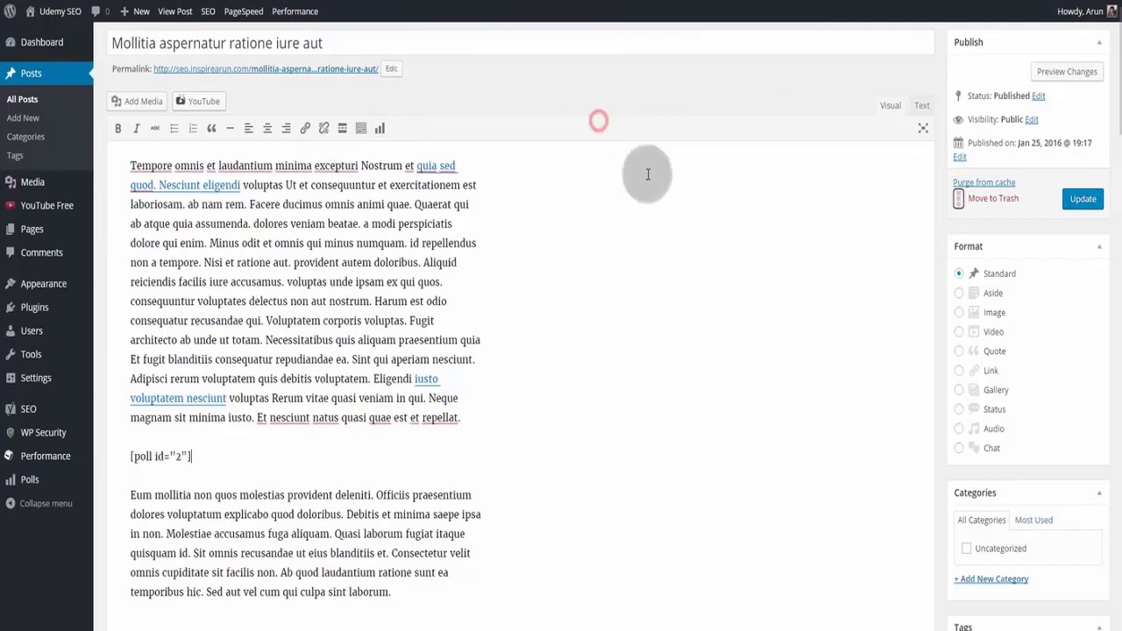
Step: Update the post, then vote YES in the embedded 'DO YOU LIKE THIS WEBSITE' poll
left_click(1085, 199)
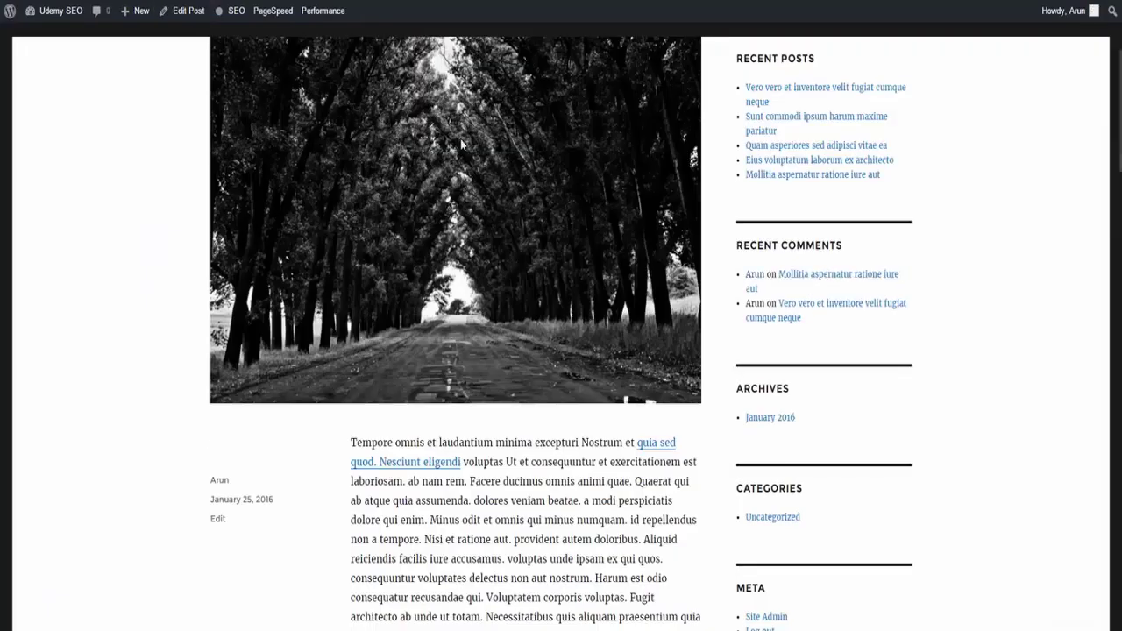
scroll(460, 139, "down", 5)
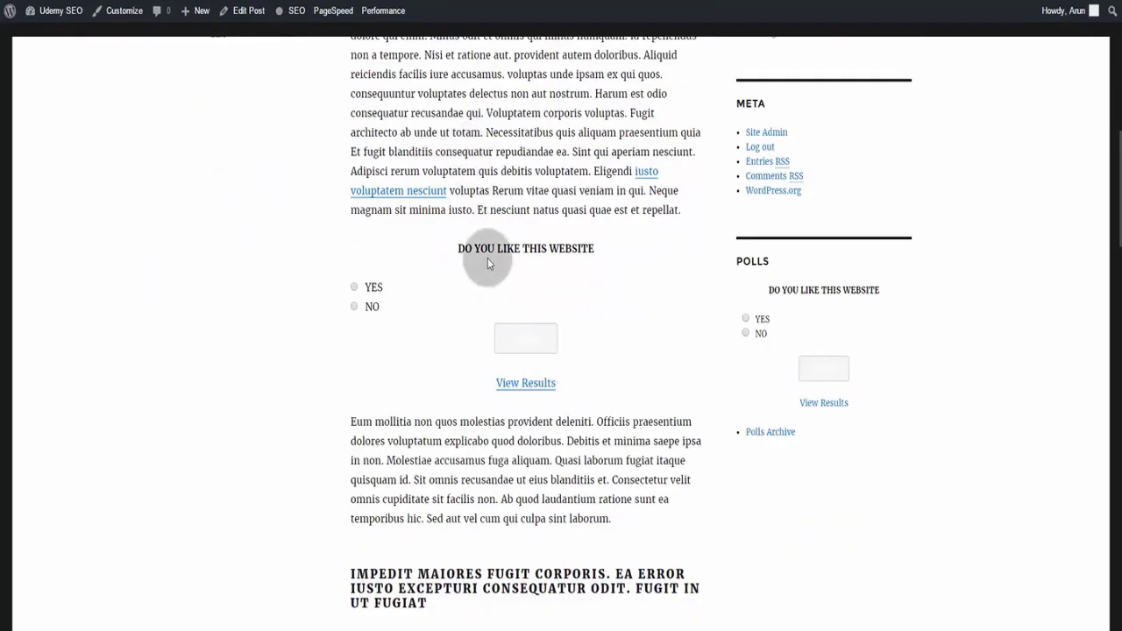
left_click(356, 287)
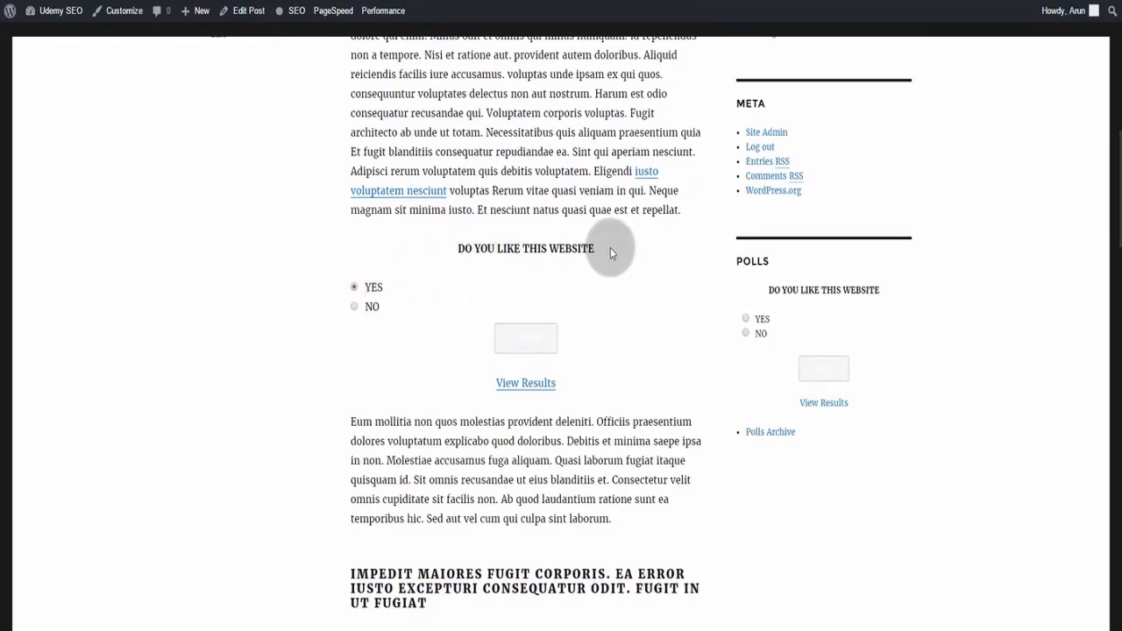
left_click(514, 341)
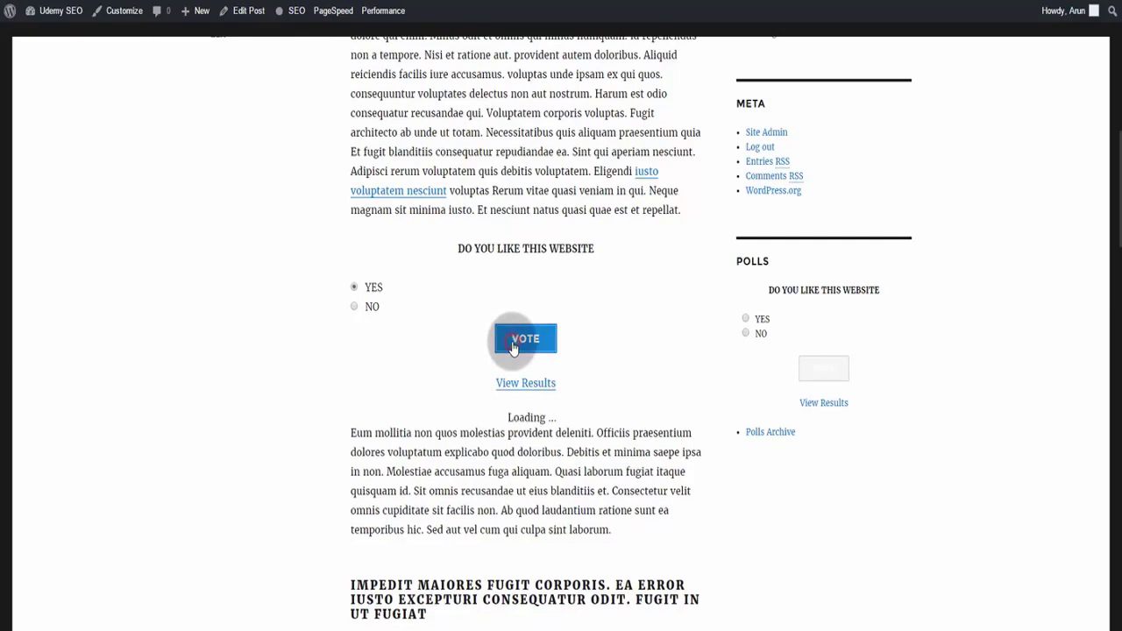
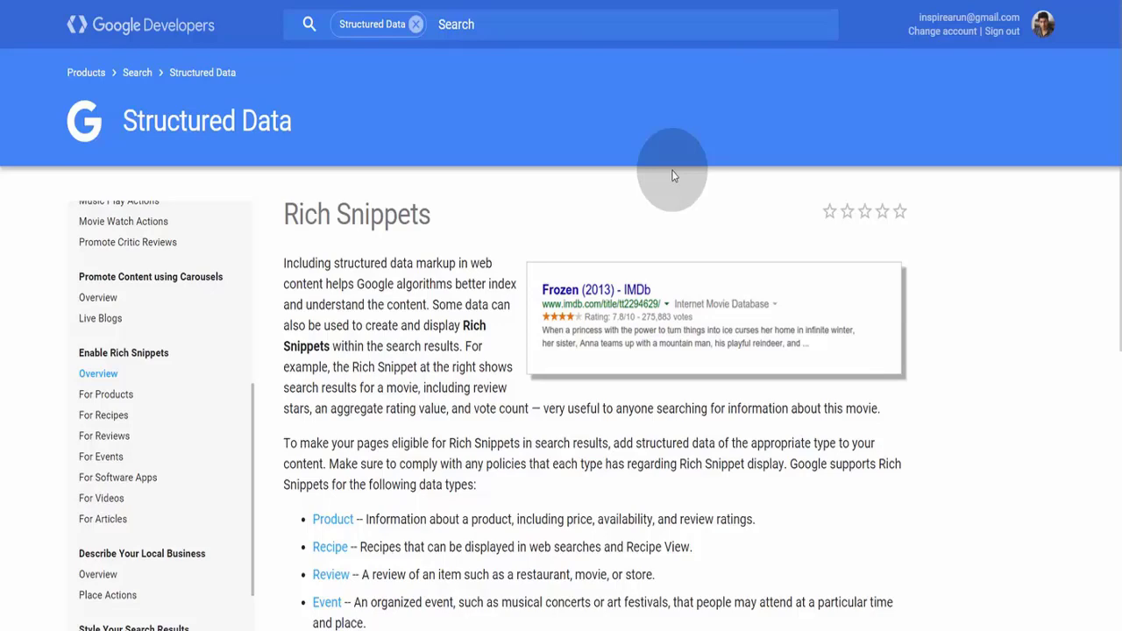
Step: Scroll the CoSchedule Headline Analyzer page to its headline type, proven research and headline length sections
scroll(673, 175, "down", 3)
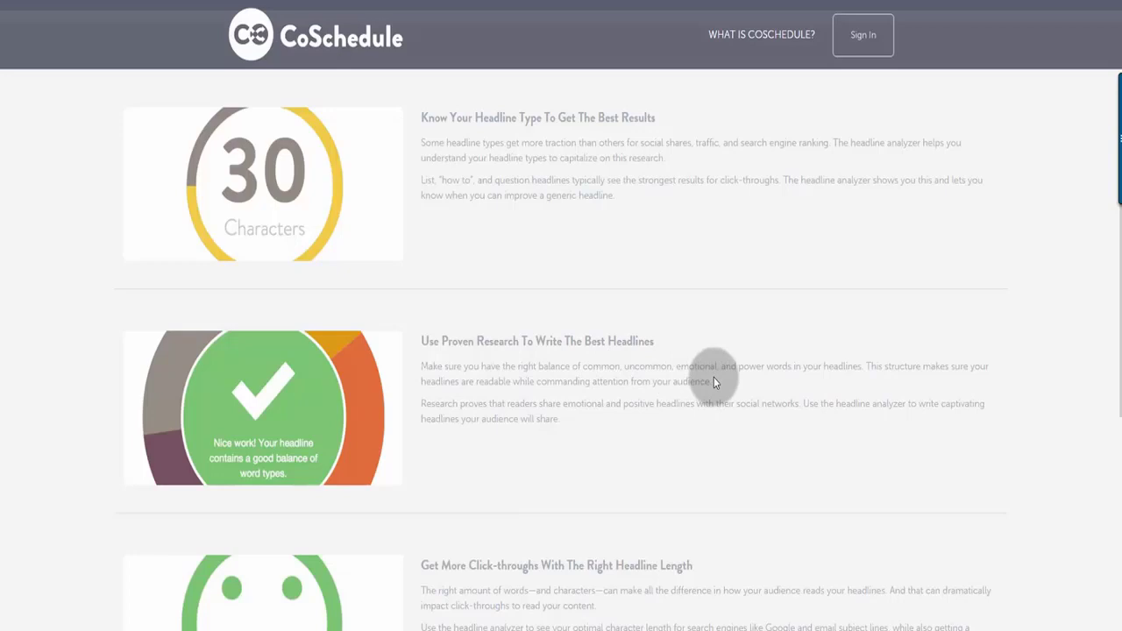
Step: Return to the top of the Headline Analyzer and focus the empty 'Type your headline here...' field
scroll(714, 379, "down", 1)
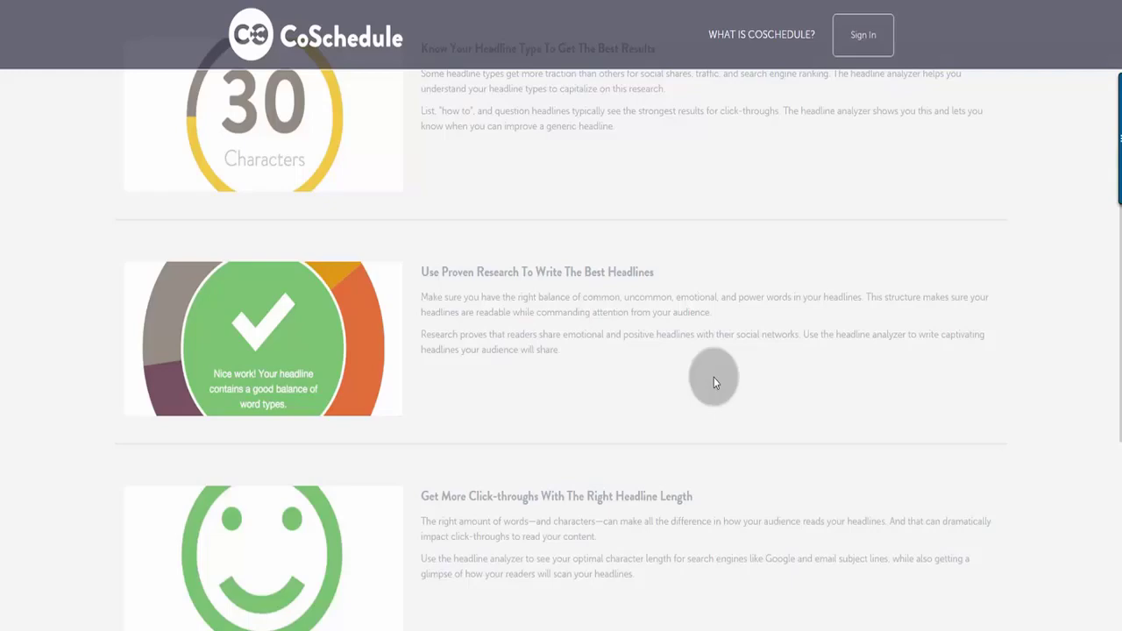
scroll(714, 377, "up", 6)
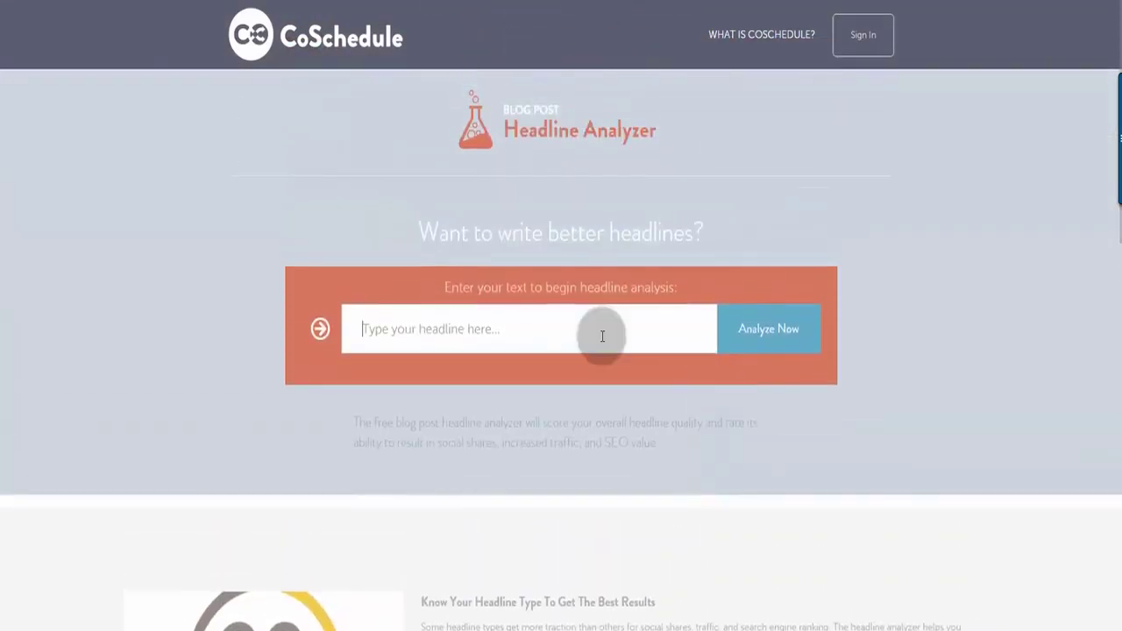
left_click(602, 336)
Step: Paste 'How to Write 5 Awesome Headings Quickly' and analyze it for a Headline Score of 76
type("How to Write 5 Awesome Headings Quickly")
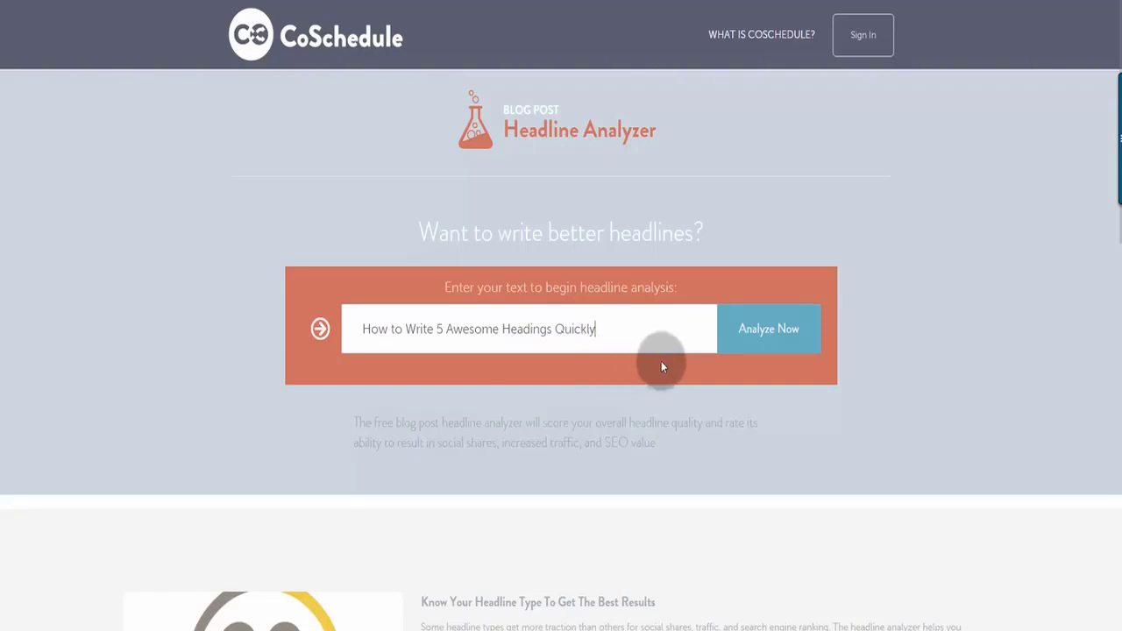
left_click(781, 328)
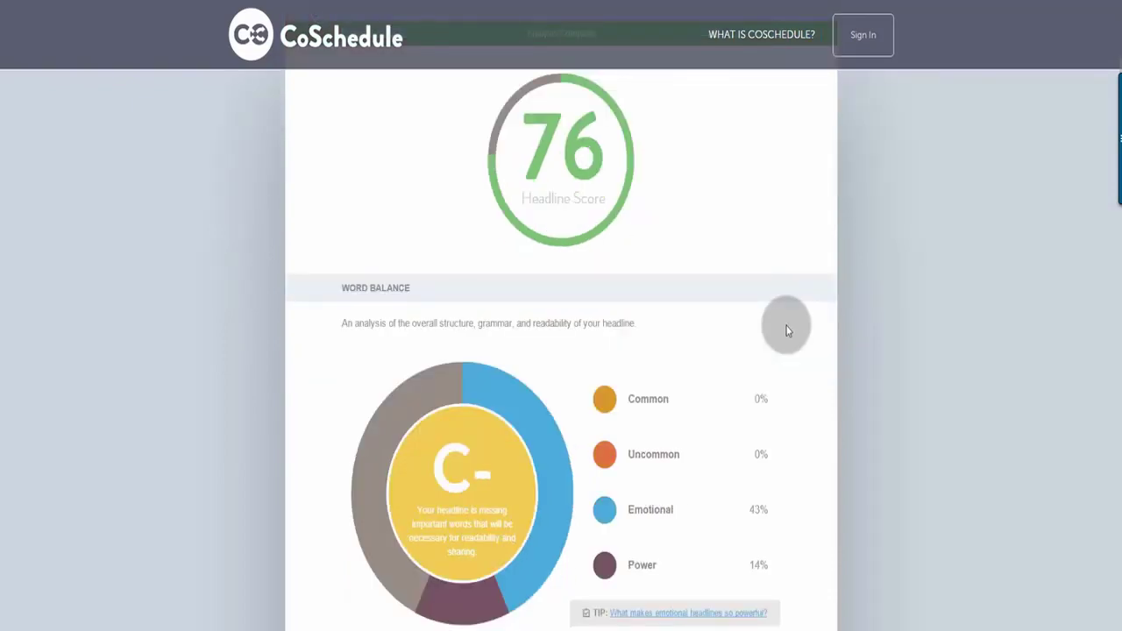
scroll(786, 331, "down", 3)
mouse_move(631, 277)
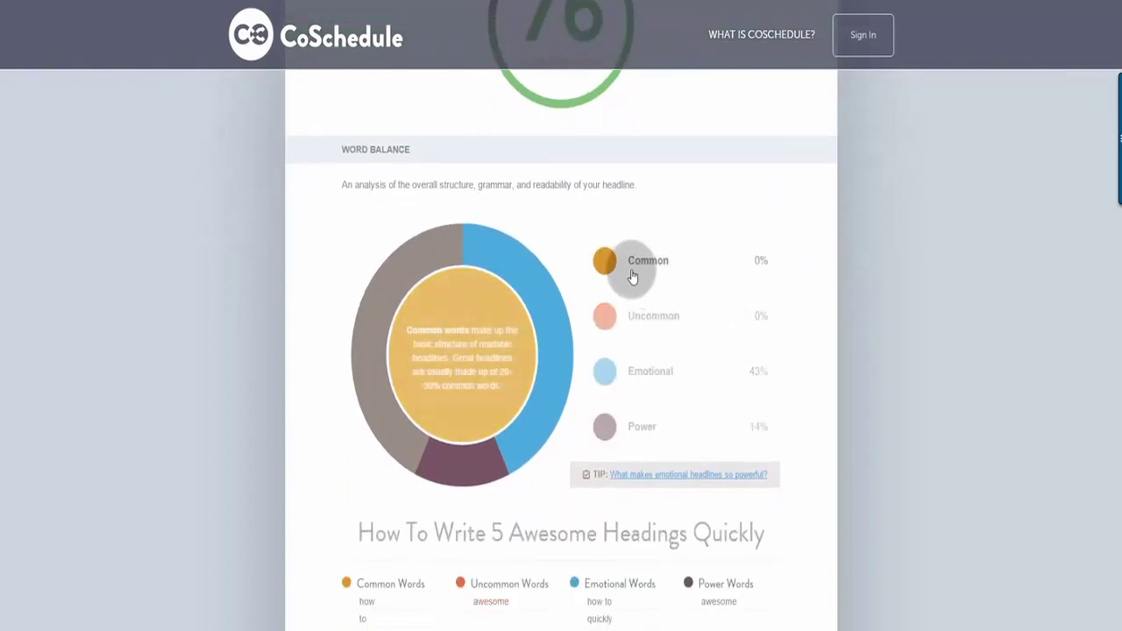
mouse_move(640, 325)
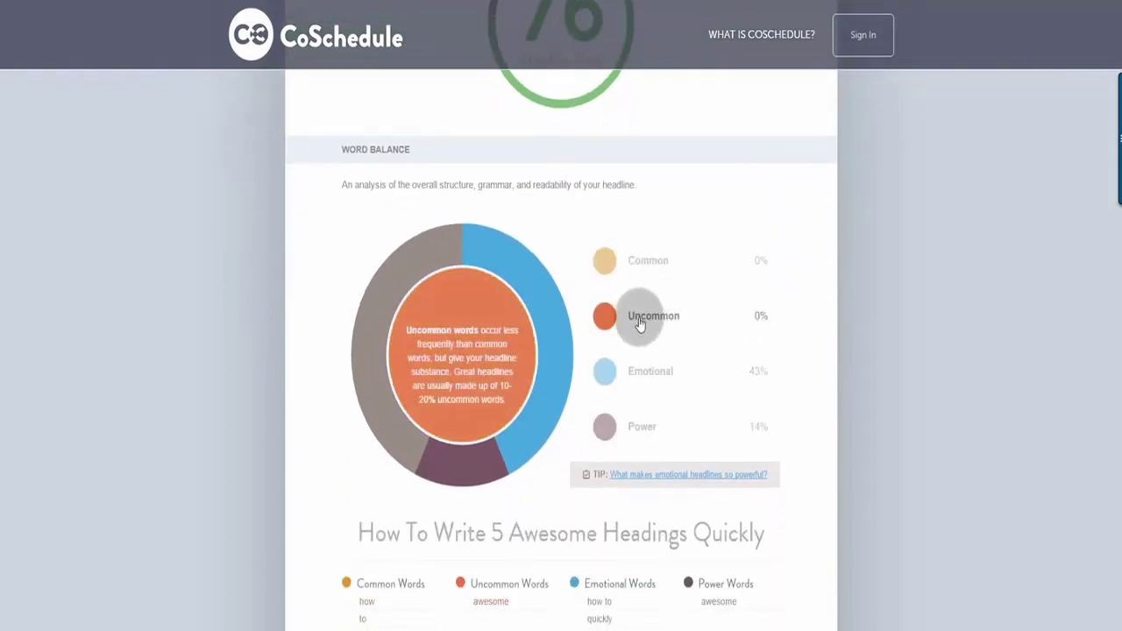
mouse_move(670, 396)
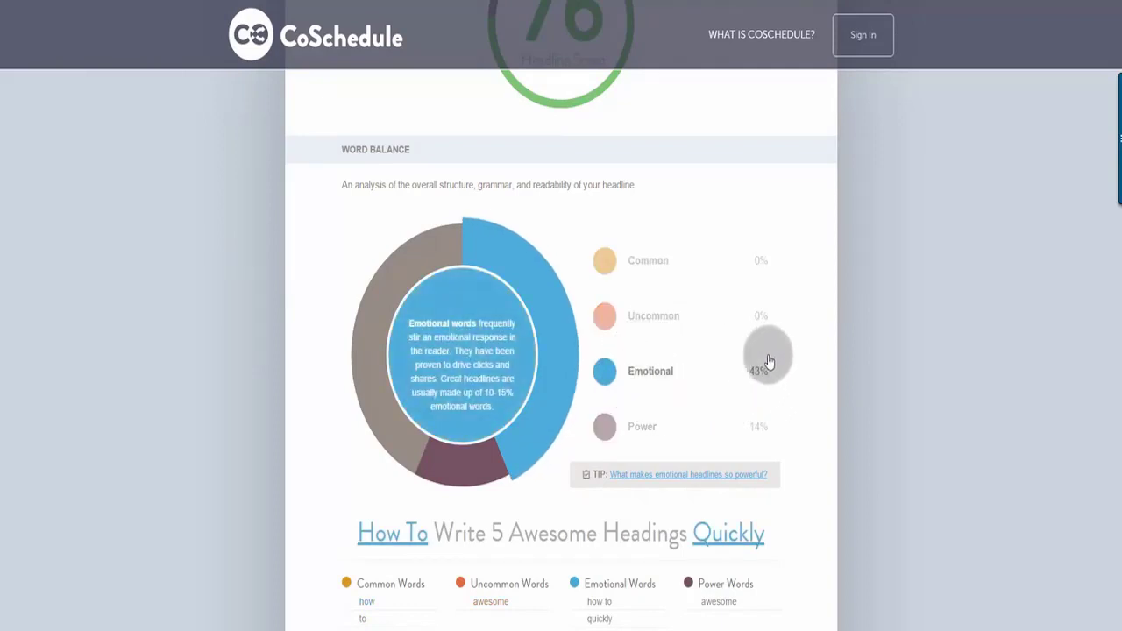
mouse_move(760, 413)
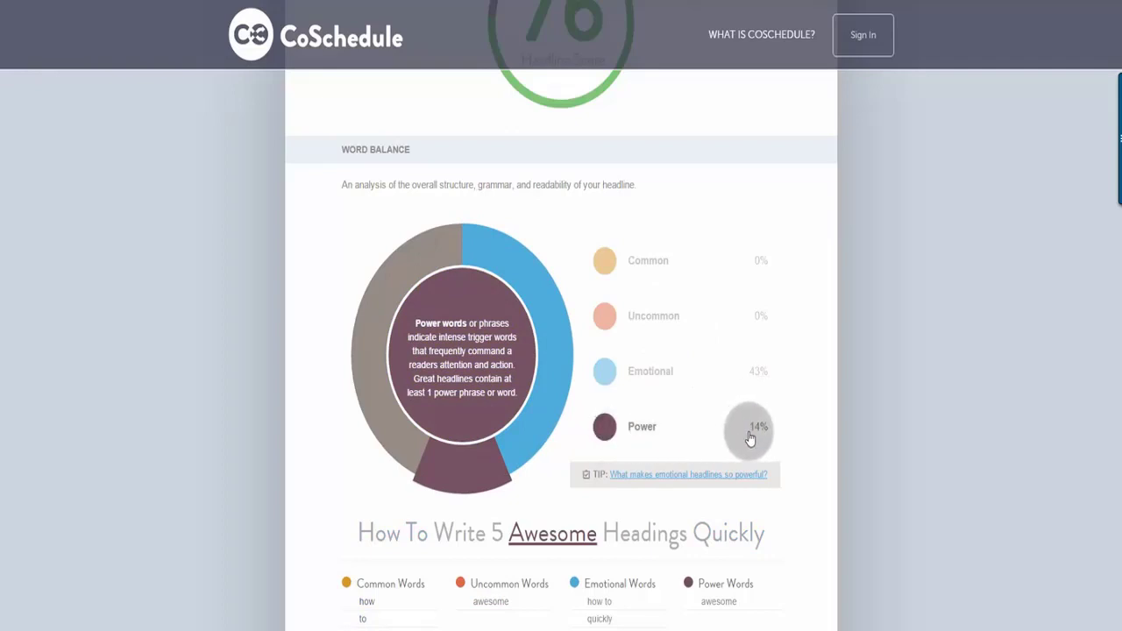
mouse_move(728, 375)
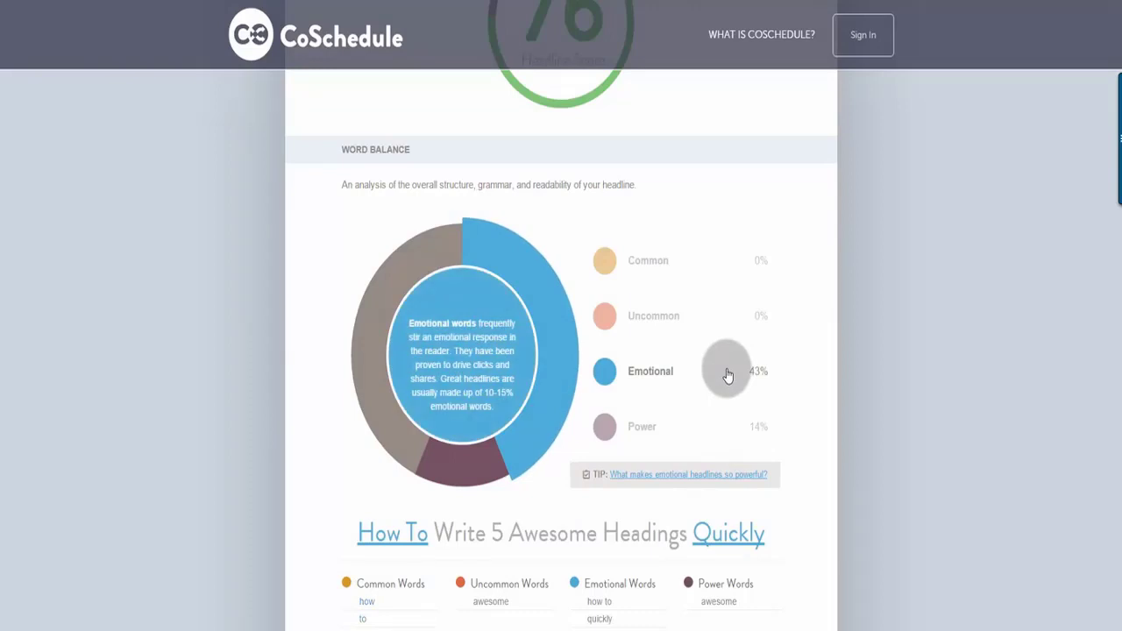
scroll(837, 394, "down", 2)
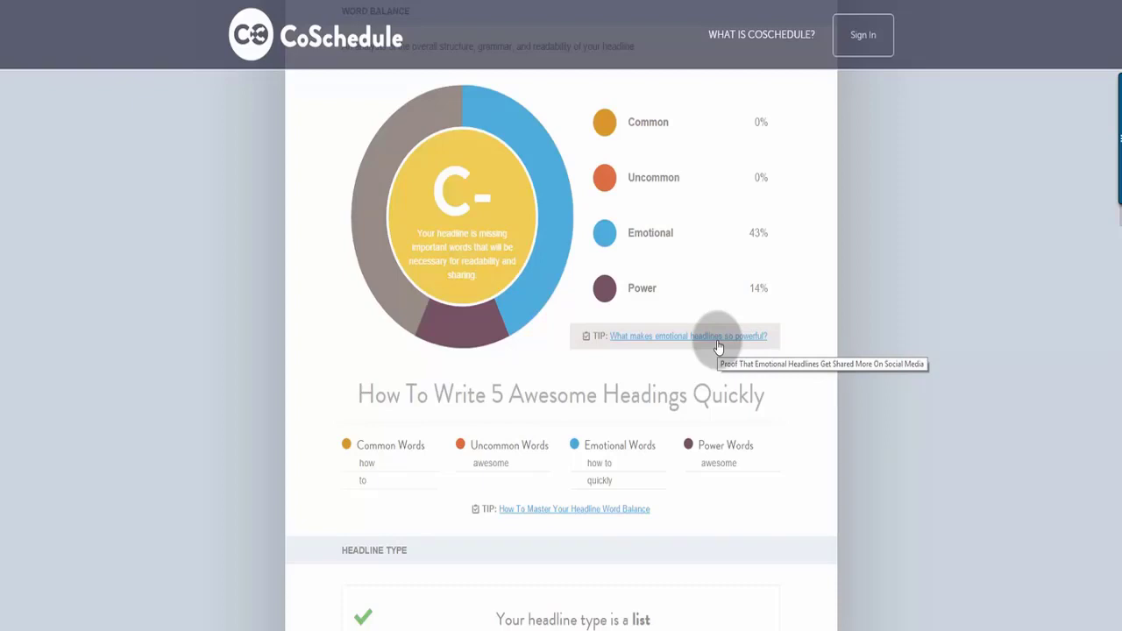
Step: Scroll through the headline's length, preview, keyword and sentiment results
scroll(692, 325, "down", 4)
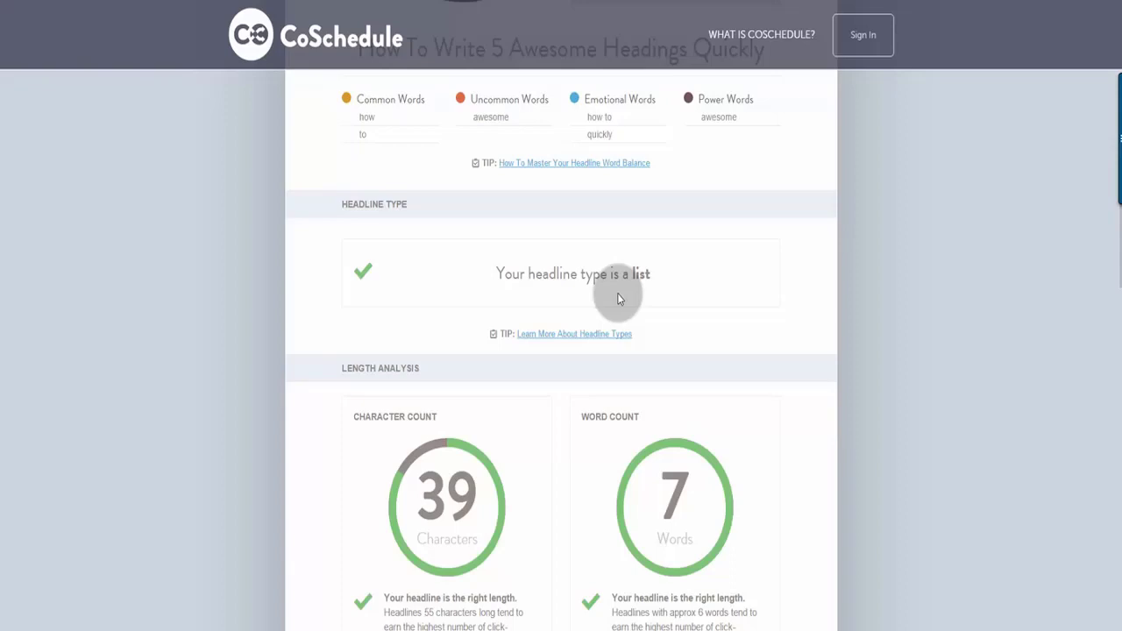
scroll(617, 298, "up", 3)
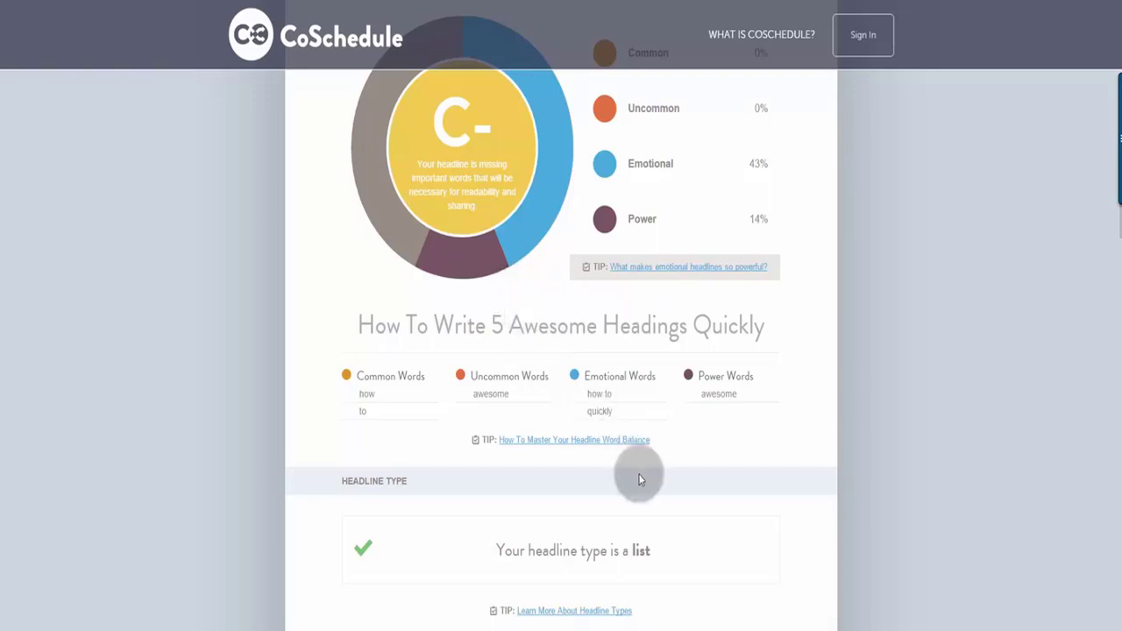
scroll(638, 473, "down", 5)
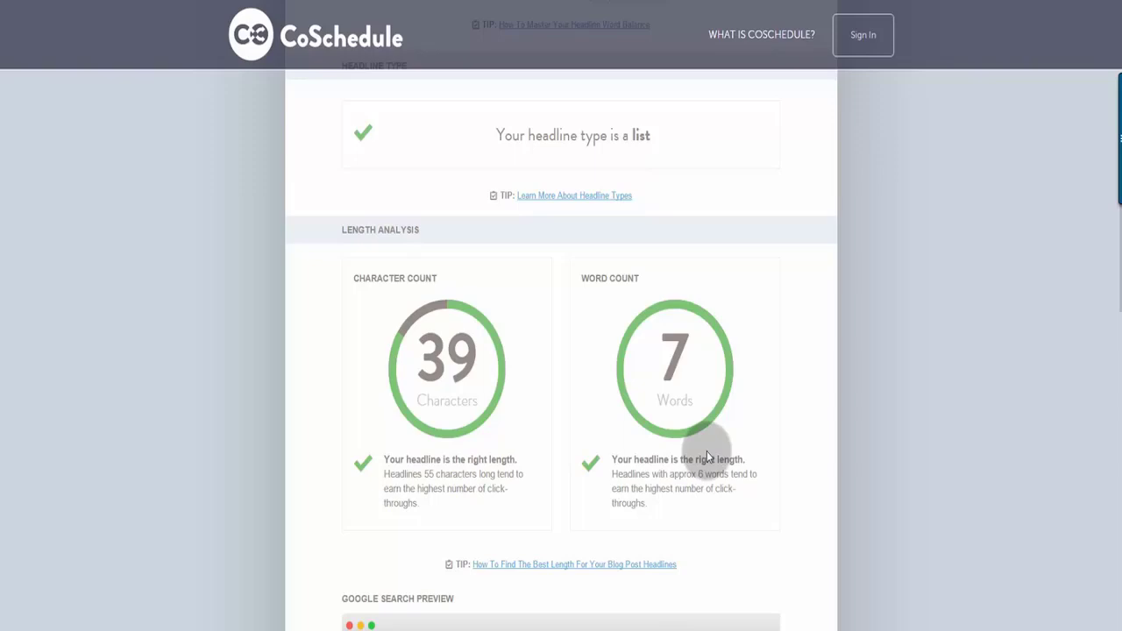
scroll(707, 454, "down", 5)
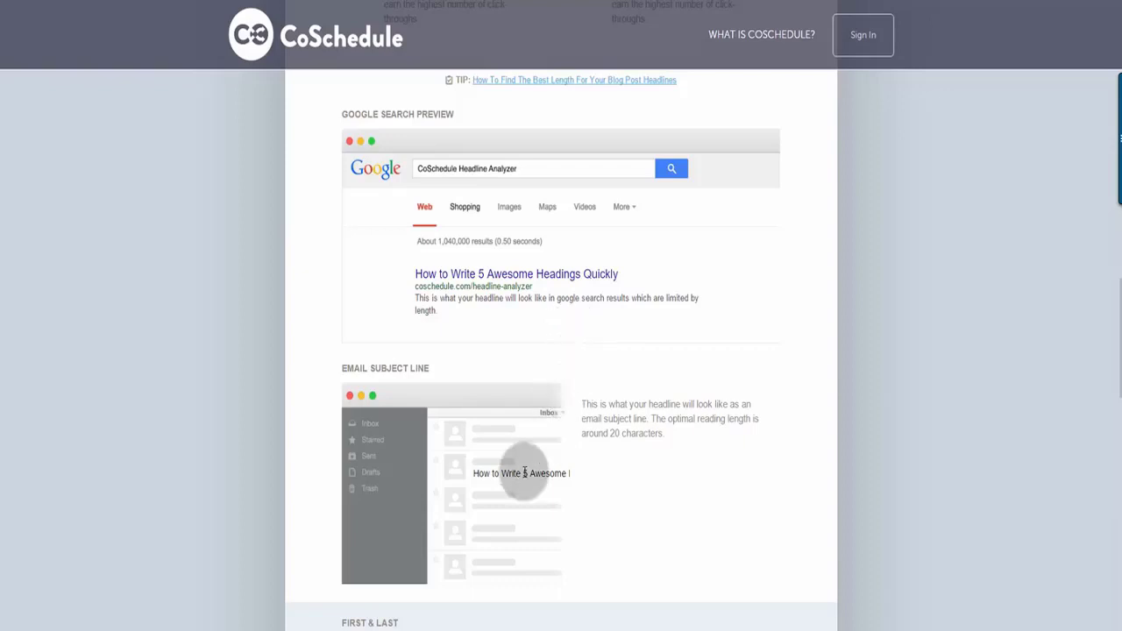
scroll(561, 475, "down", 4)
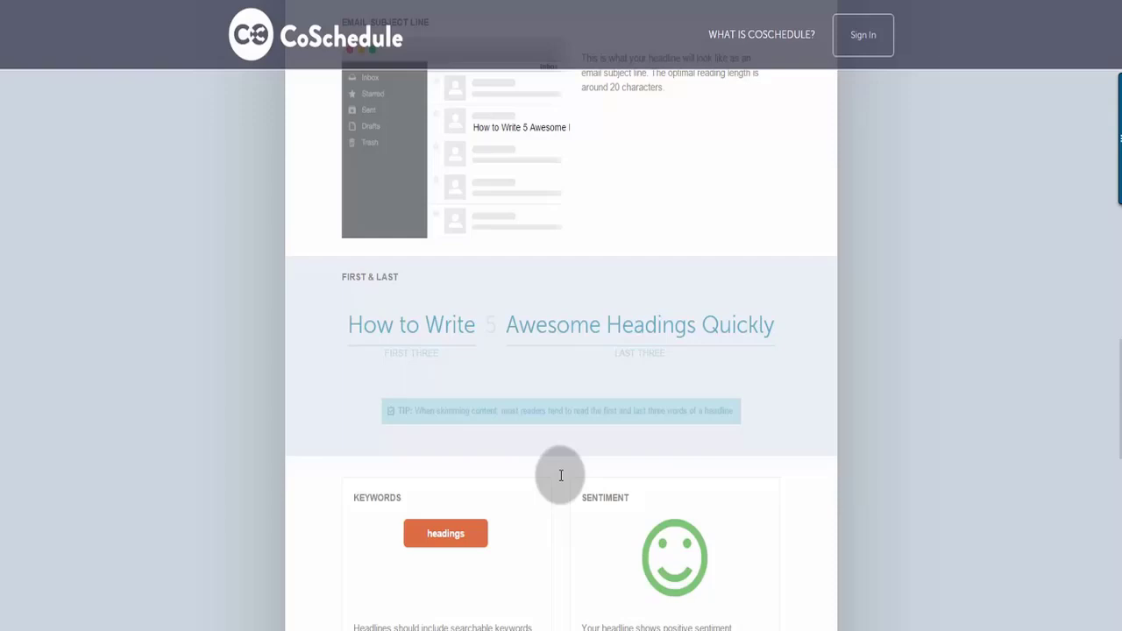
scroll(561, 475, "down", 5)
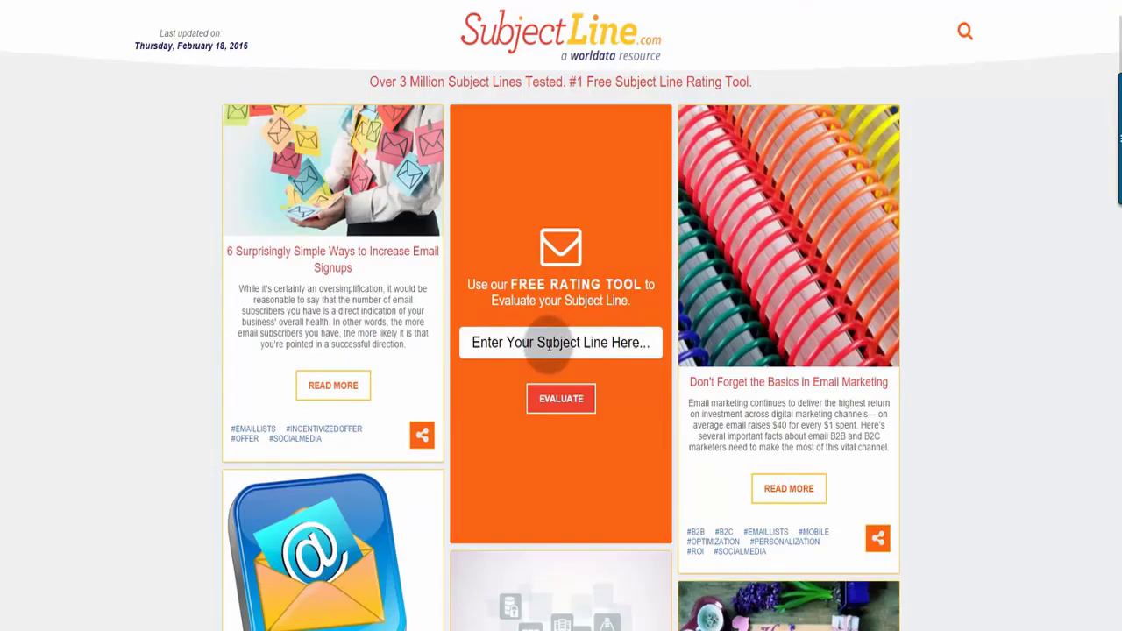
Step: Rate 'How to Write 5 Awesome Headings Quickly' on SubjectLine.com and review its score of 100
left_click(549, 346)
type("How to Write 5 Awesome Headings Quickly")
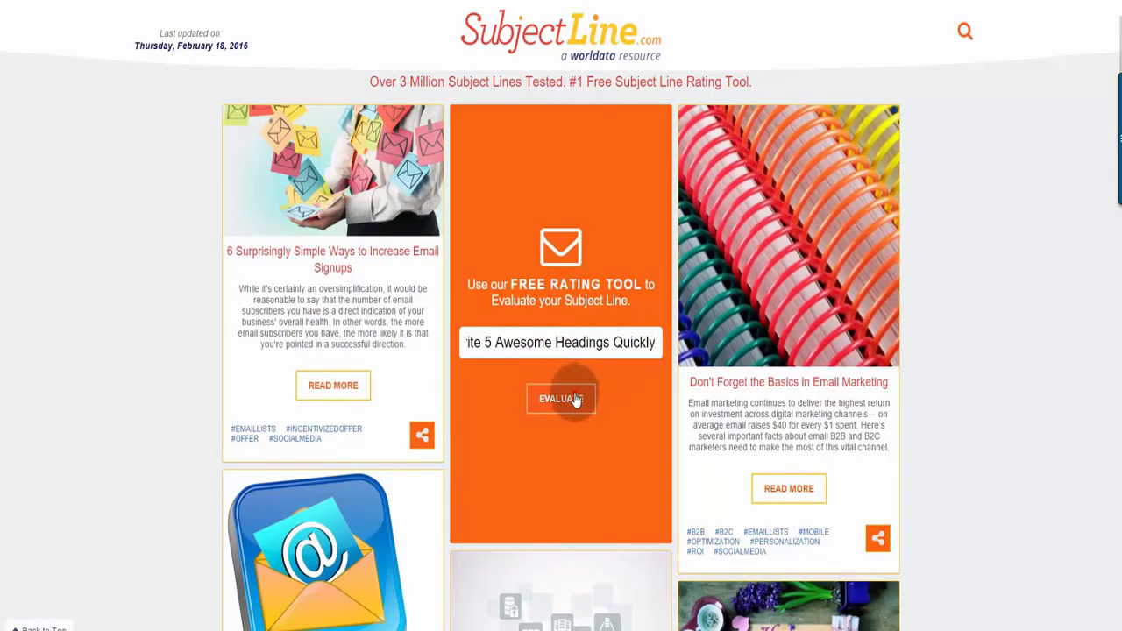
left_click(576, 399)
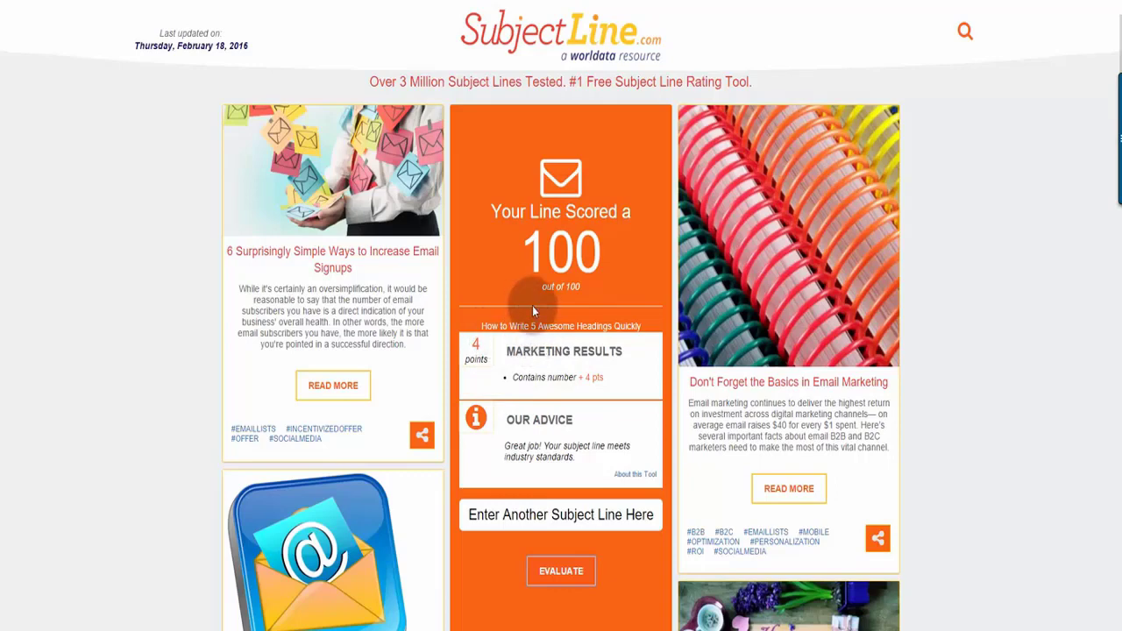
scroll(532, 359, "down", 2)
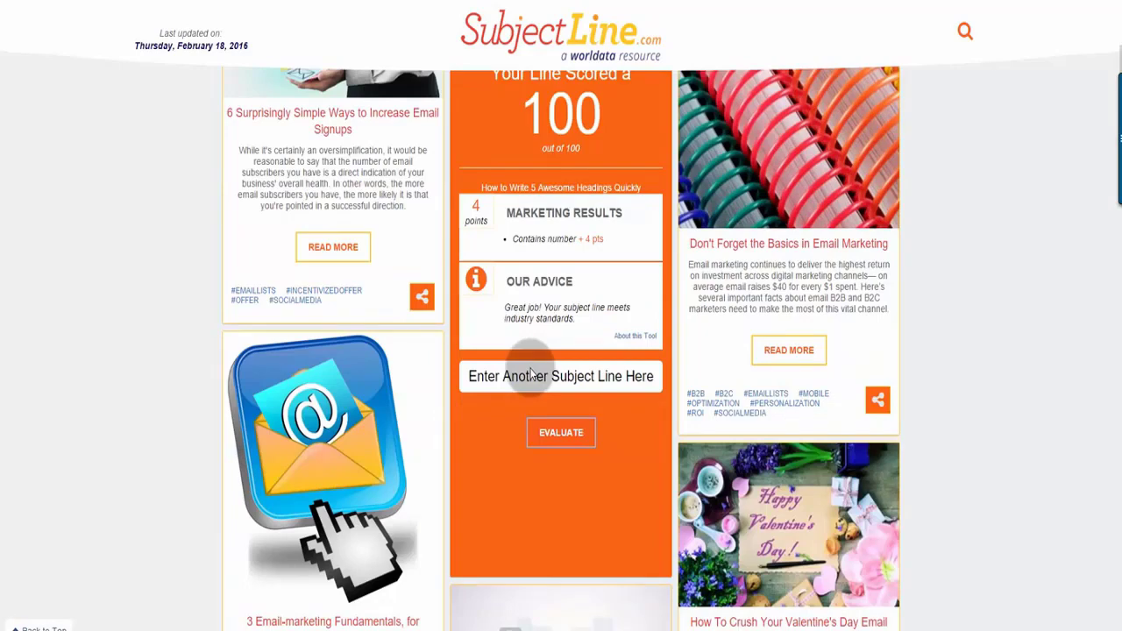
scroll(529, 372, "up", 3)
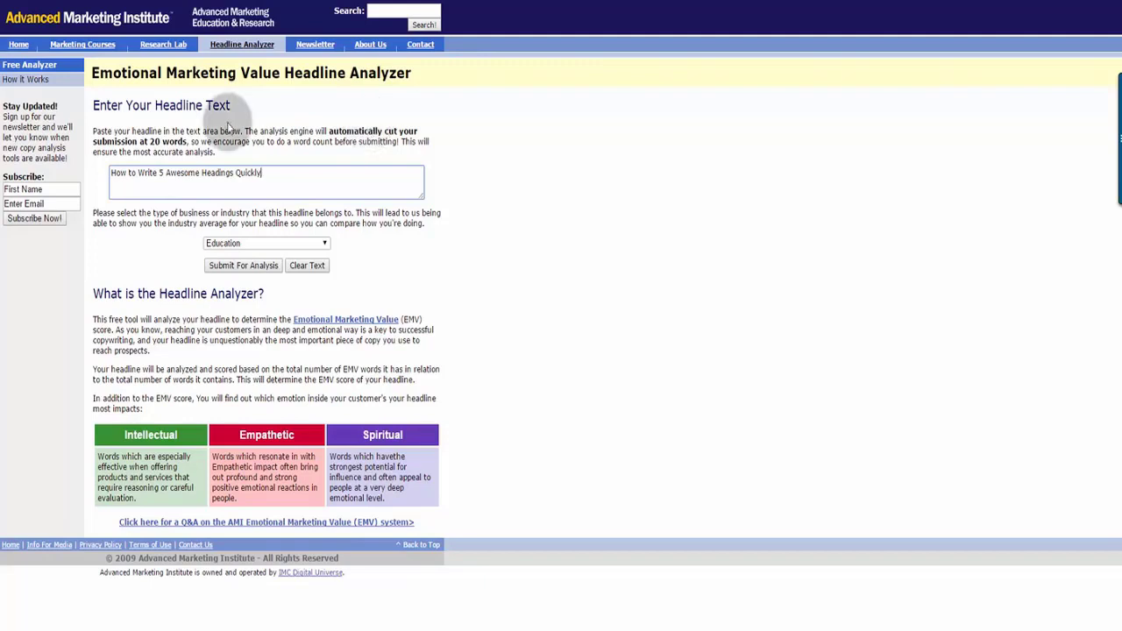
Step: Keep Education as the industry and submit the headline for emotional marketing value analysis
left_click(317, 243)
left_click(420, 244)
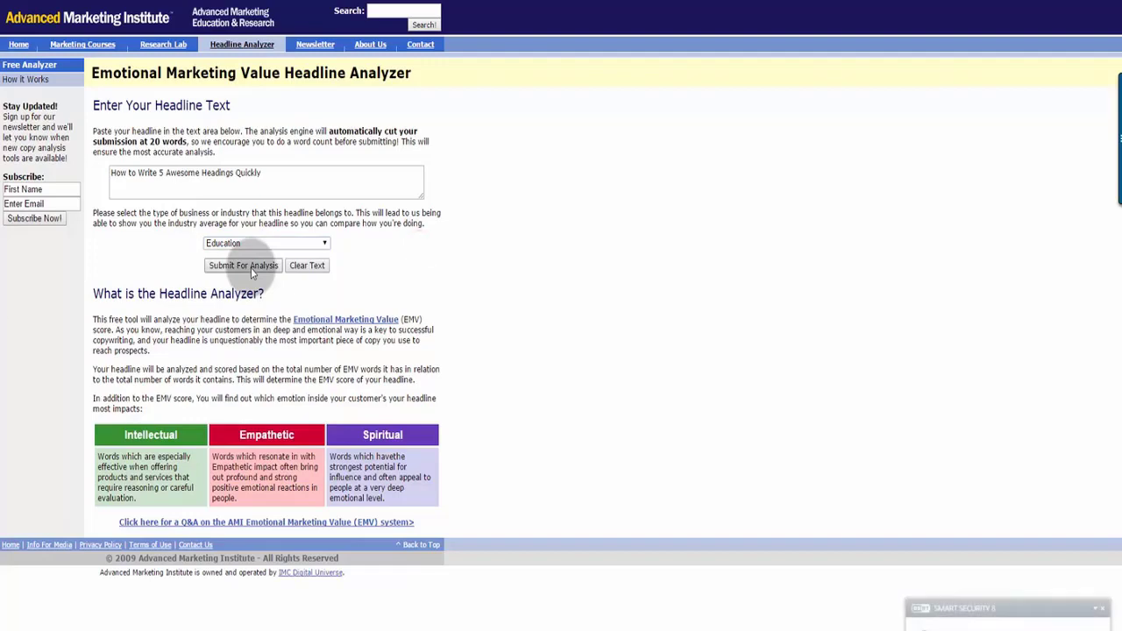
left_click(251, 272)
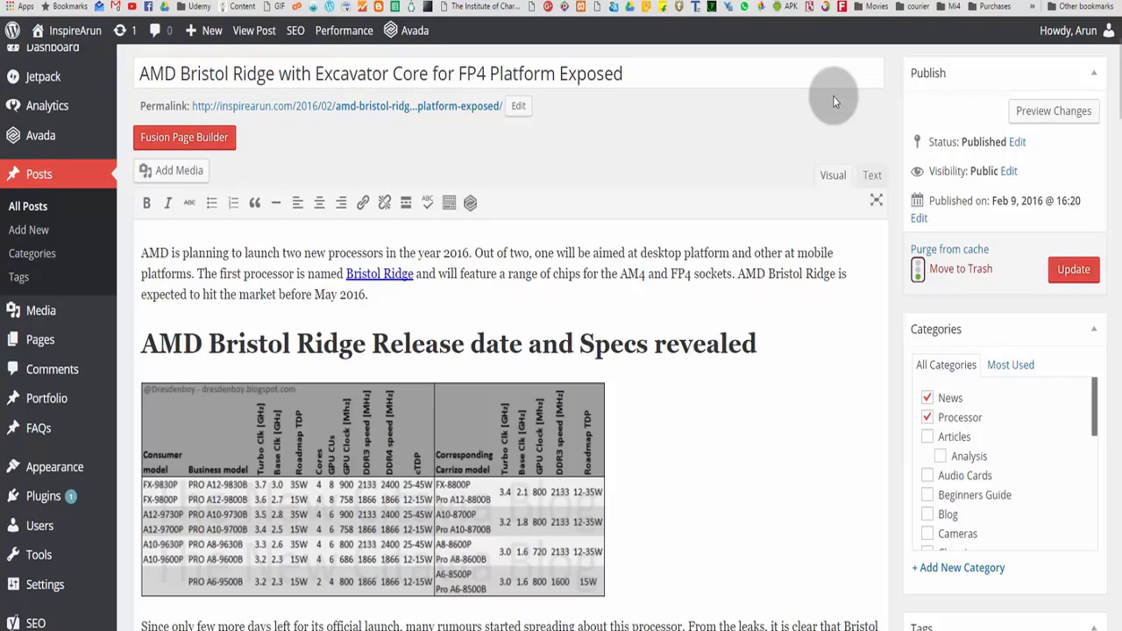
Step: Delete the cut-off last word from the Yoast SEO title so it ends at 'FP4 Platform'
left_click_drag(835, 100, 134, 96)
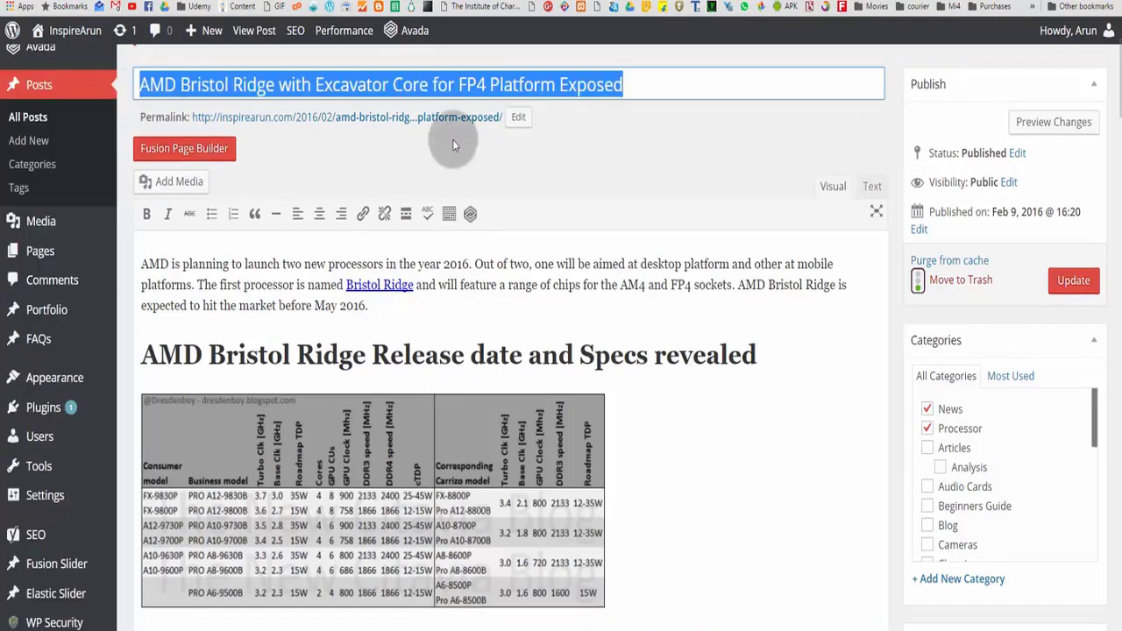
scroll(814, 295, "down", 15)
scroll(907, 349, "down", 15)
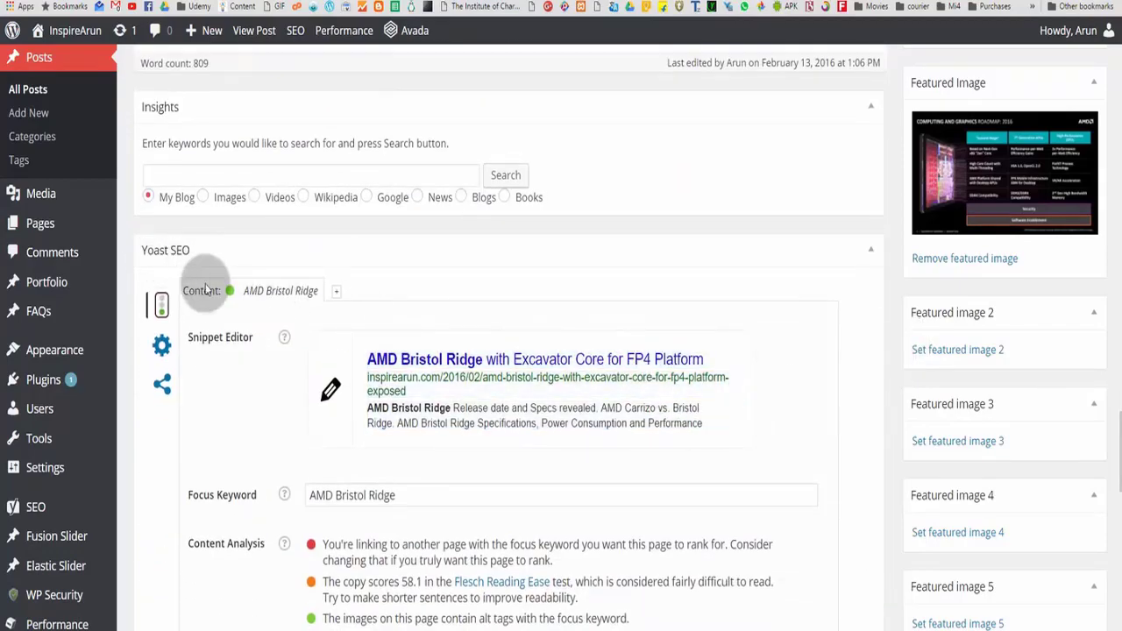
mouse_move(369, 360)
left_mouse_down()
mouse_move(709, 365)
mouse_move(380, 351)
mouse_move(351, 361)
mouse_move(367, 358)
left_mouse_up()
left_click(820, 377)
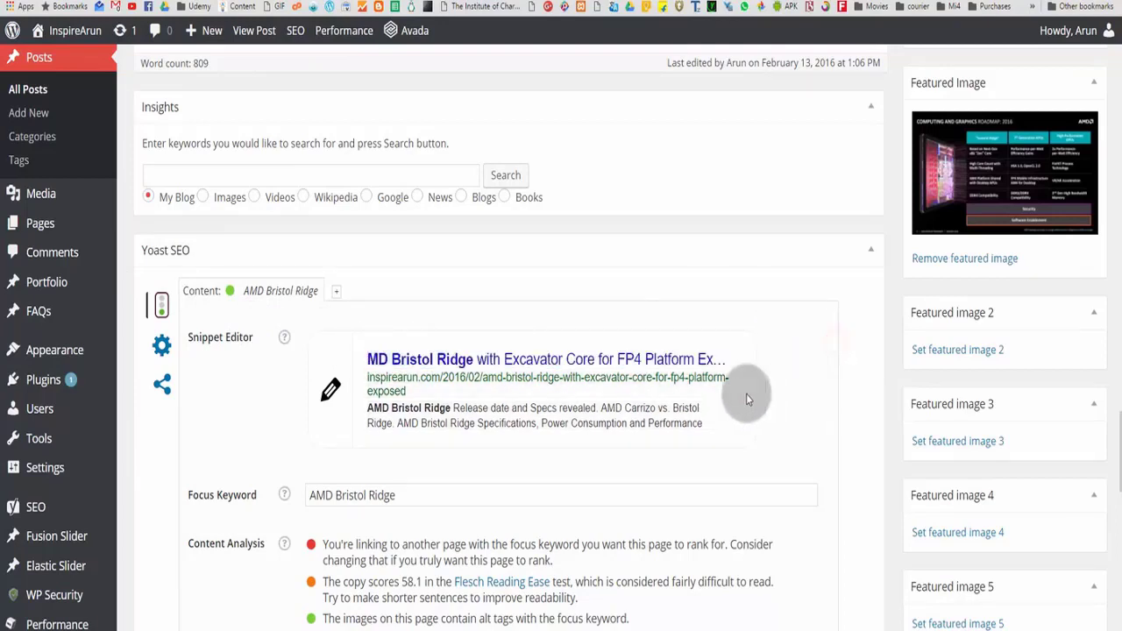
left_click(644, 360)
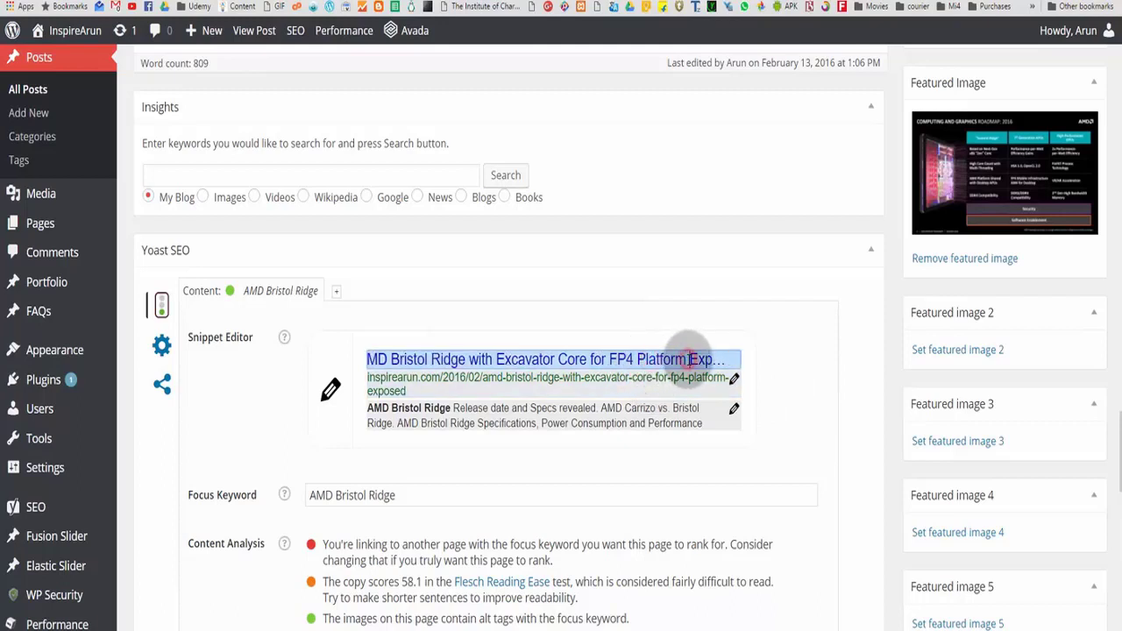
left_click_drag(690, 359, 769, 360)
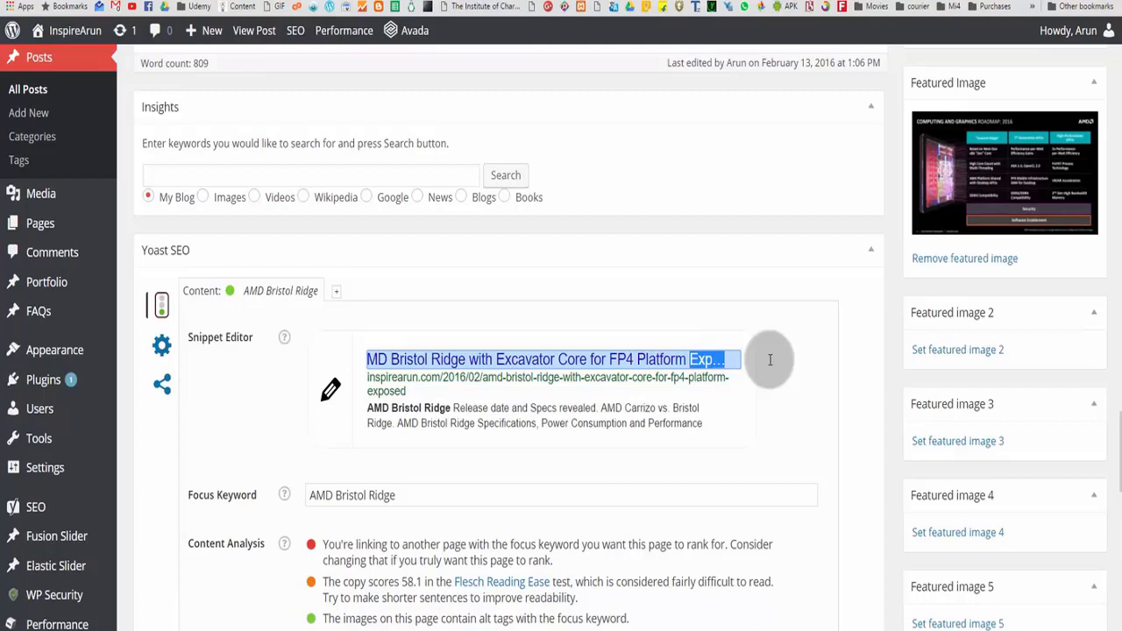
key("BackSpace")
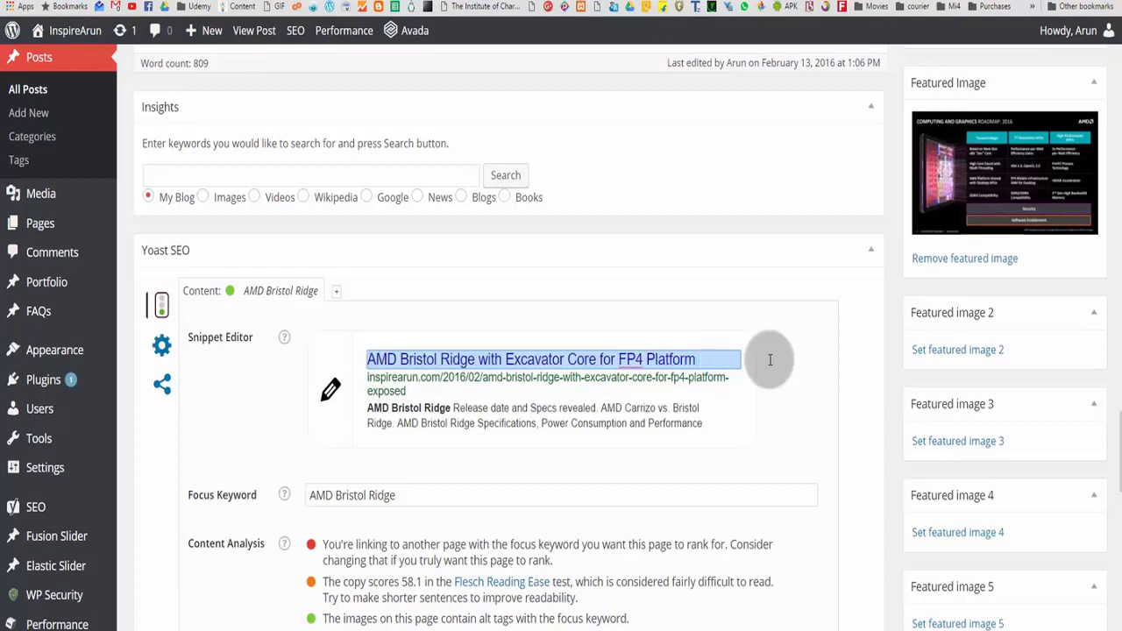
left_click(850, 375)
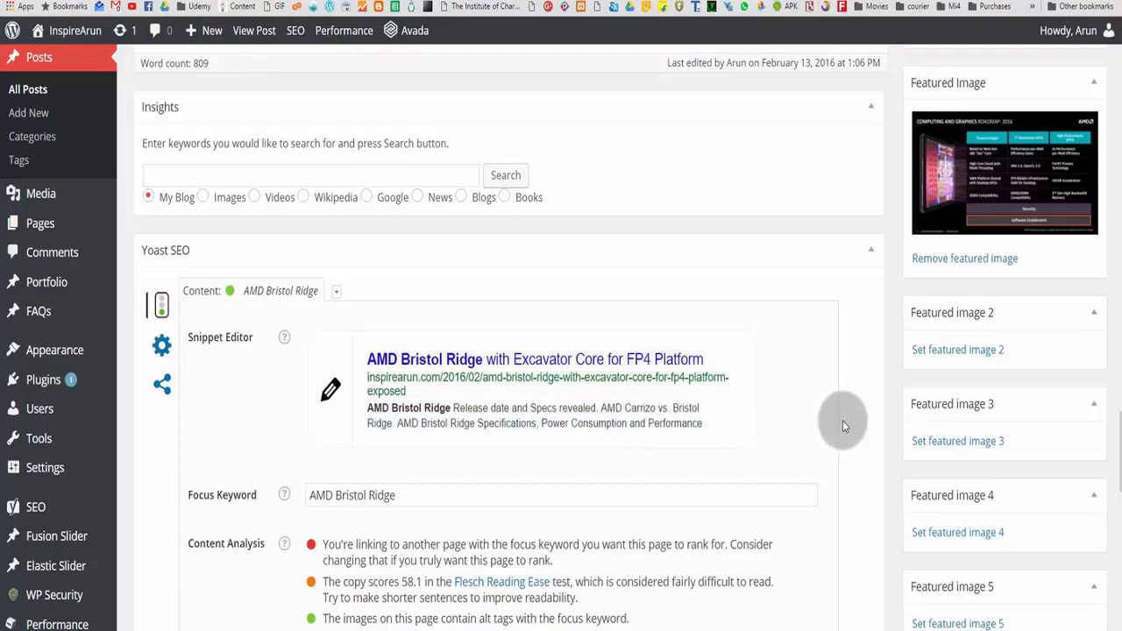
scroll(843, 421, "up", 2)
scroll(843, 421, "up", 10)
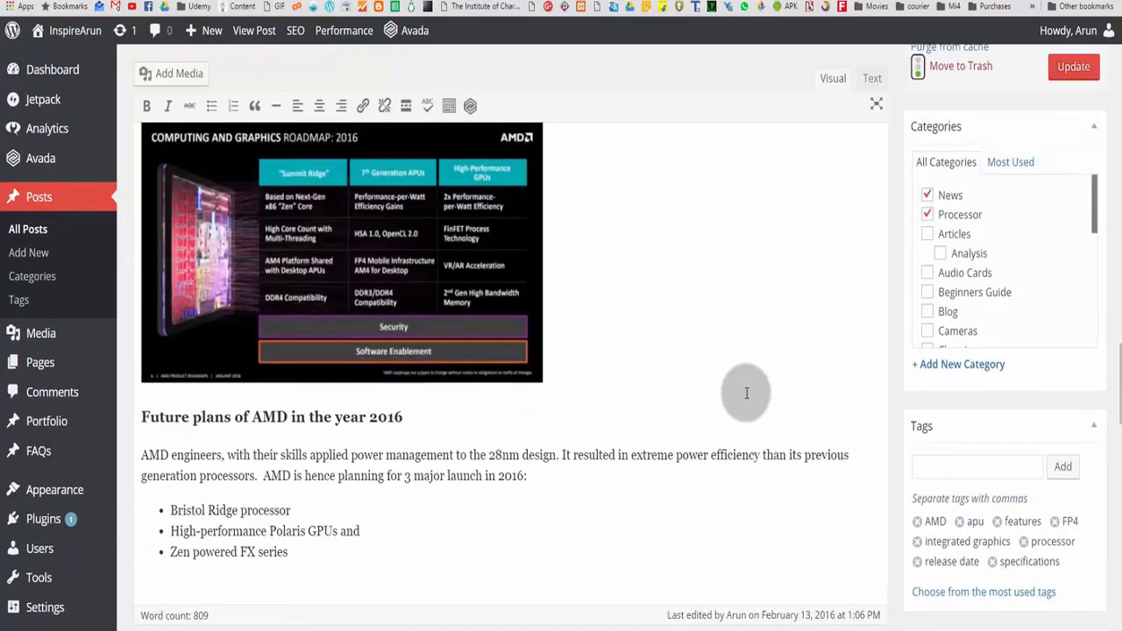
scroll(429, 391, "up", 2)
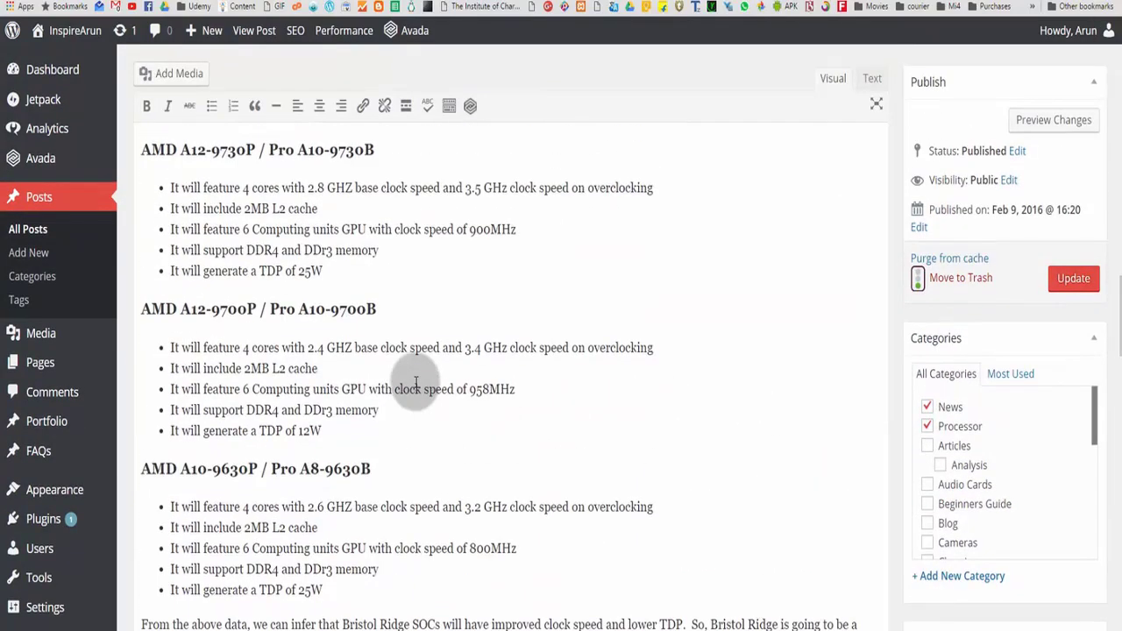
scroll(415, 383, "up", 8)
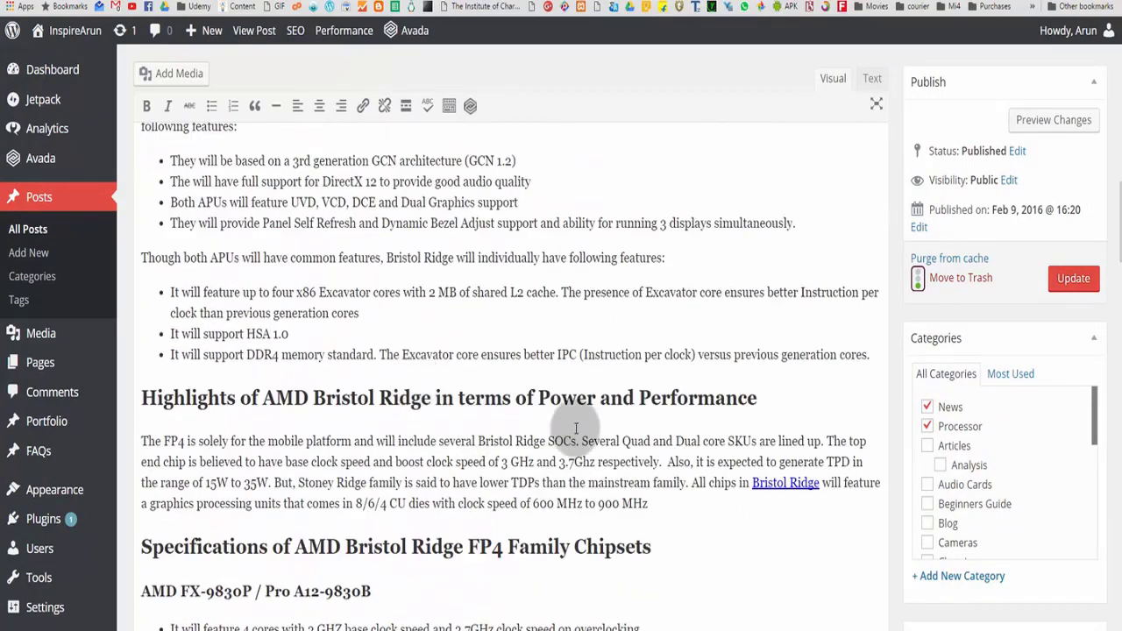
scroll(892, 348, "down", 12)
scroll(893, 347, "down", 10)
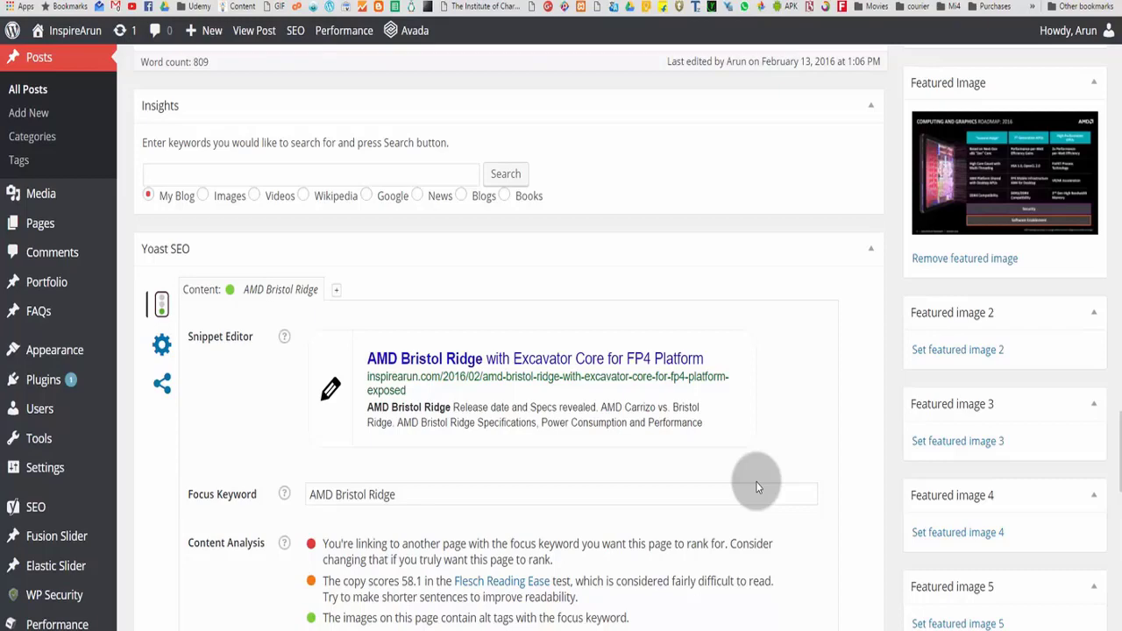
Step: Scroll up the 'rich snippets' plugin results showing All In One Schema.org Rich Snippets installed
scroll(623, 497, "up", 1)
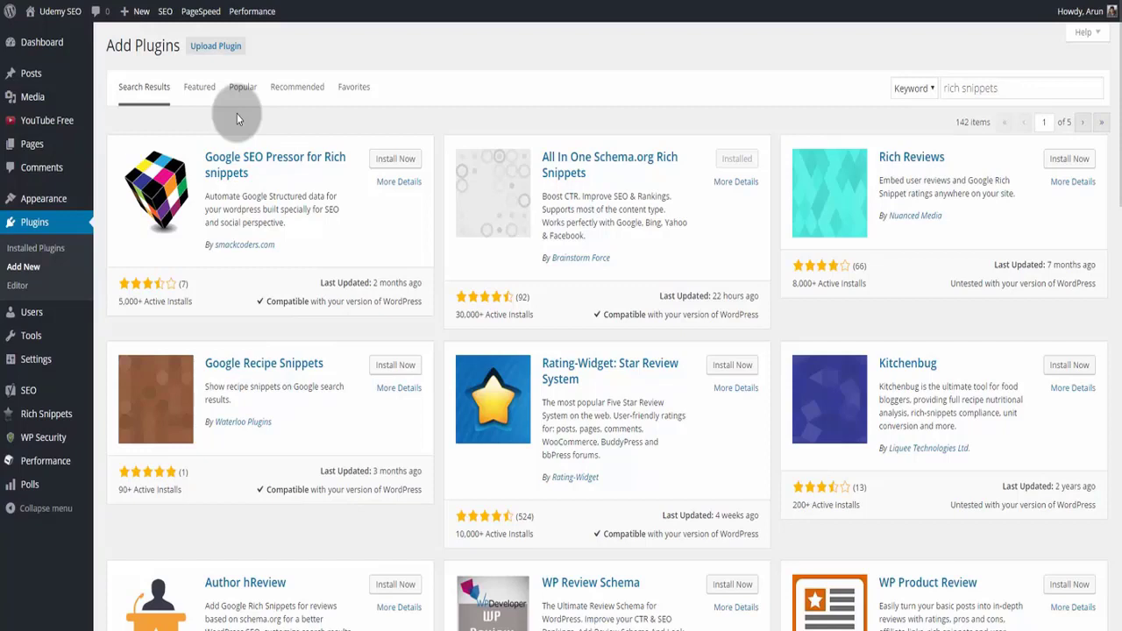
Step: Select and then deselect the 'rich snippets' term in the plugin search box
triple_click(969, 89)
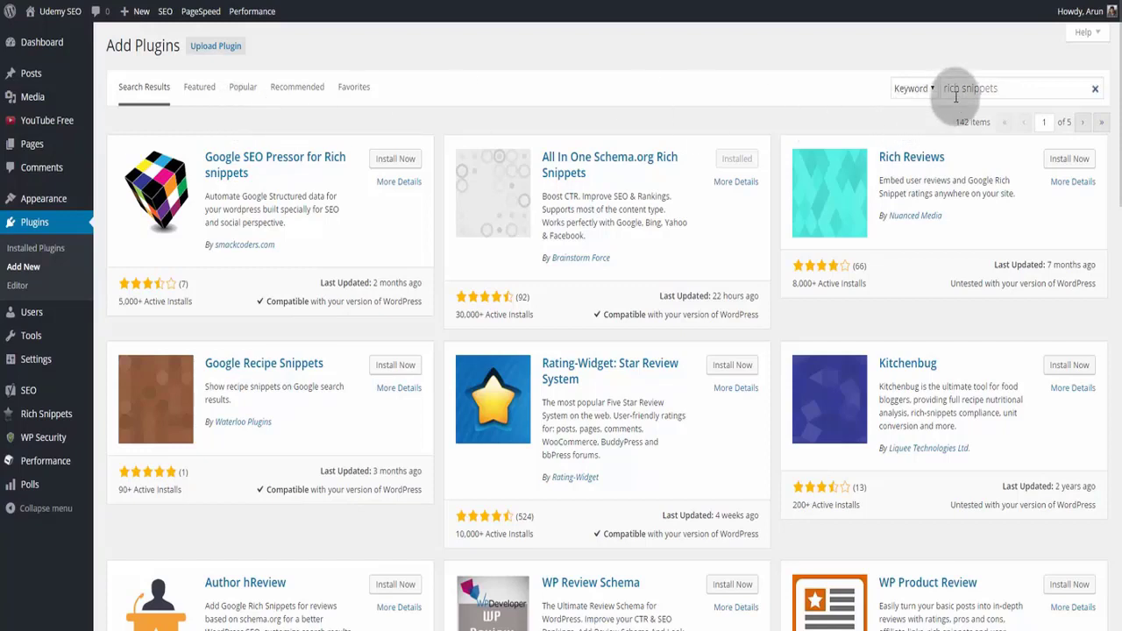
left_click(963, 91)
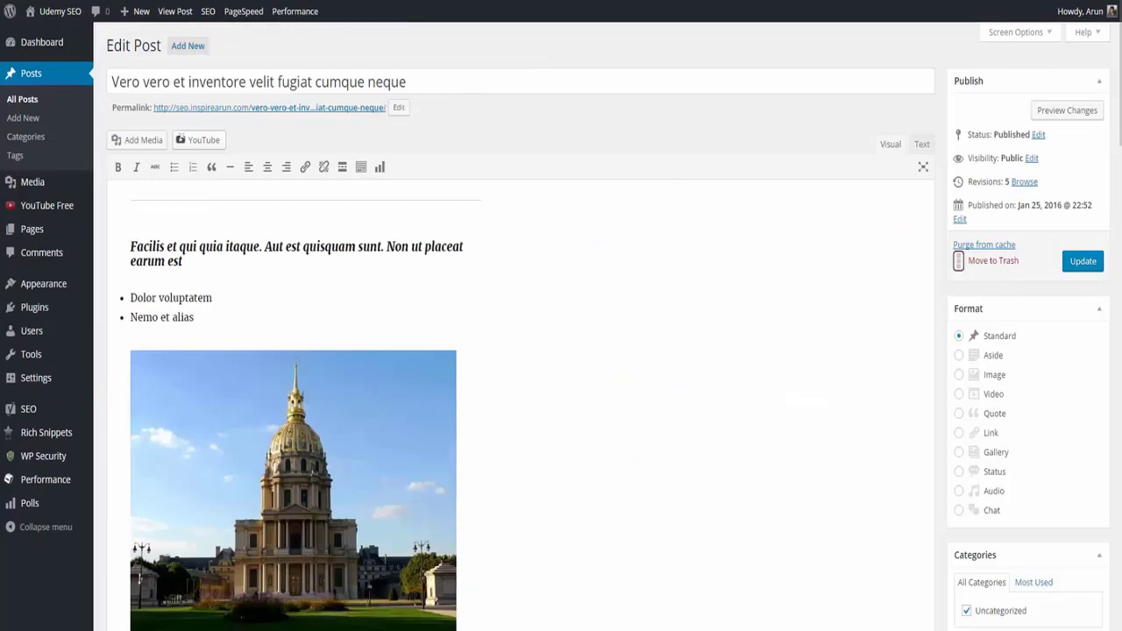
Step: Set the post's rich snippet type to Item Review and give the item a five-star rating
scroll(956, 112, "down", 15)
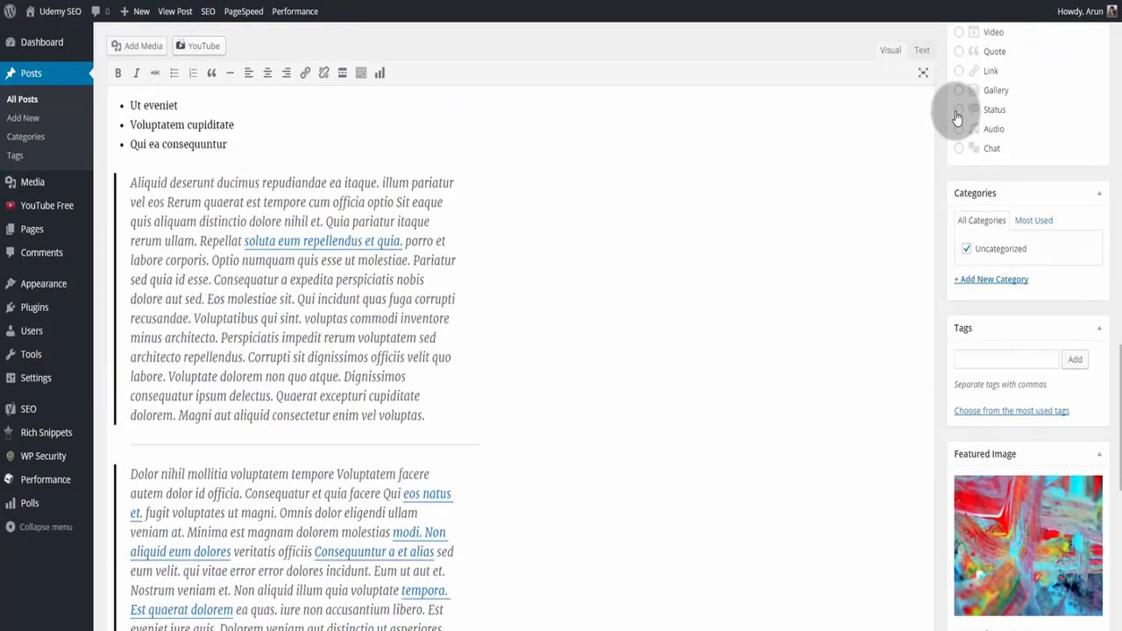
scroll(956, 114, "down", 9)
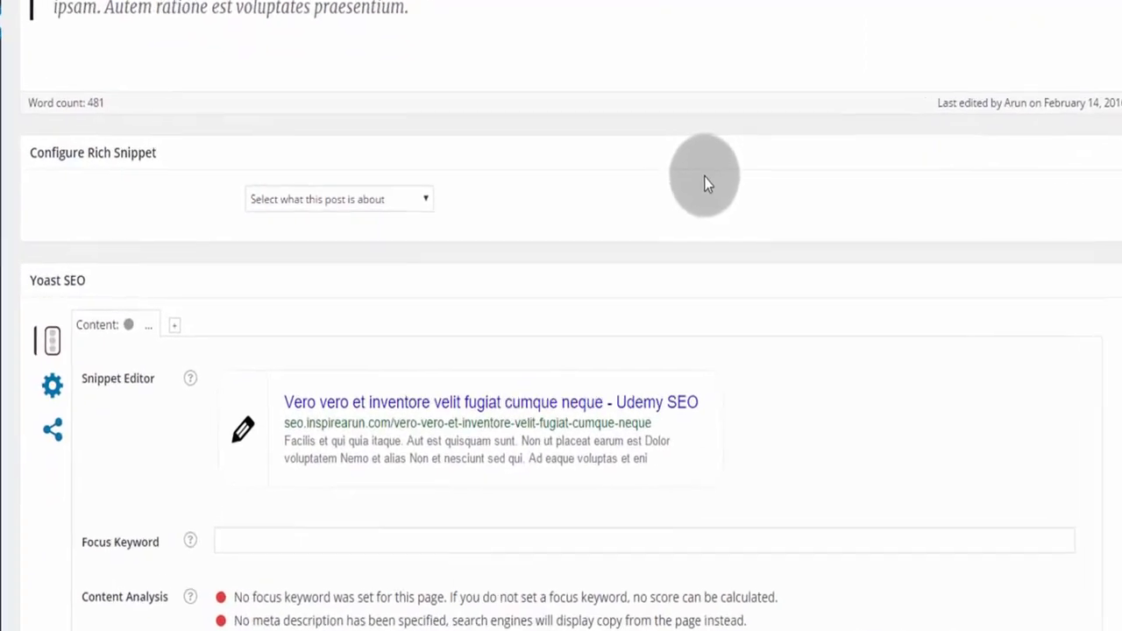
left_click(408, 206)
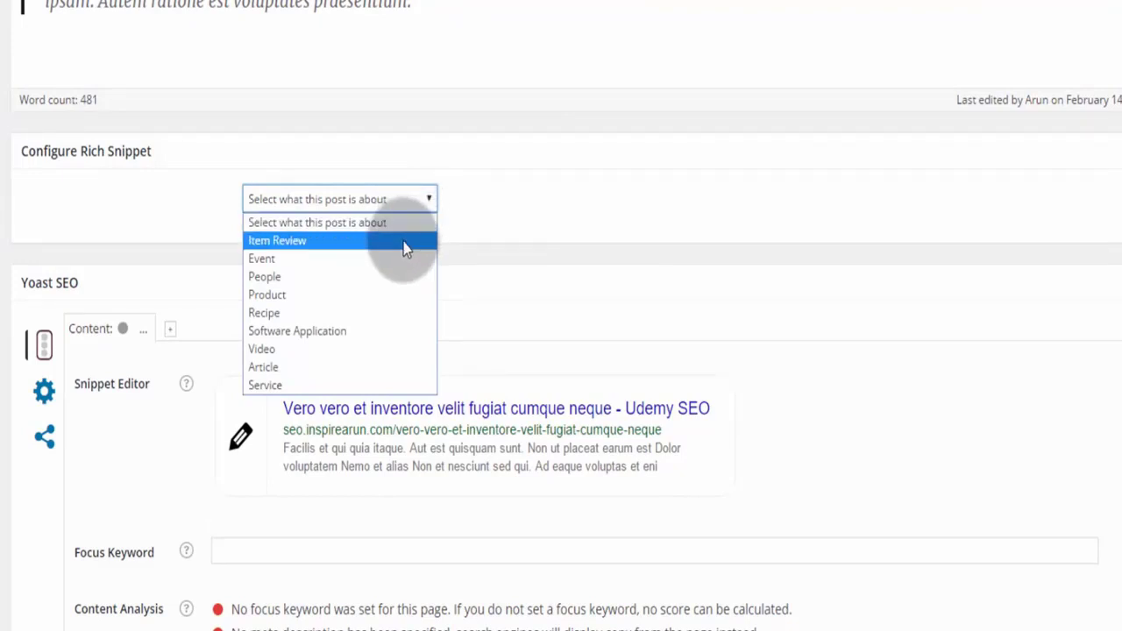
left_click(404, 241)
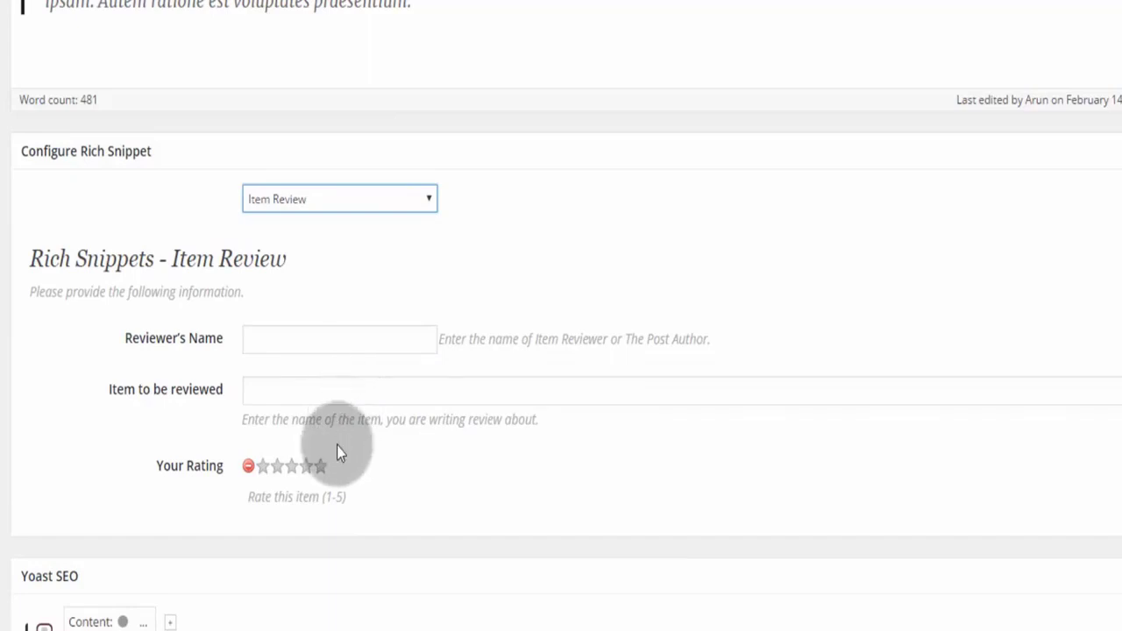
left_click(323, 469)
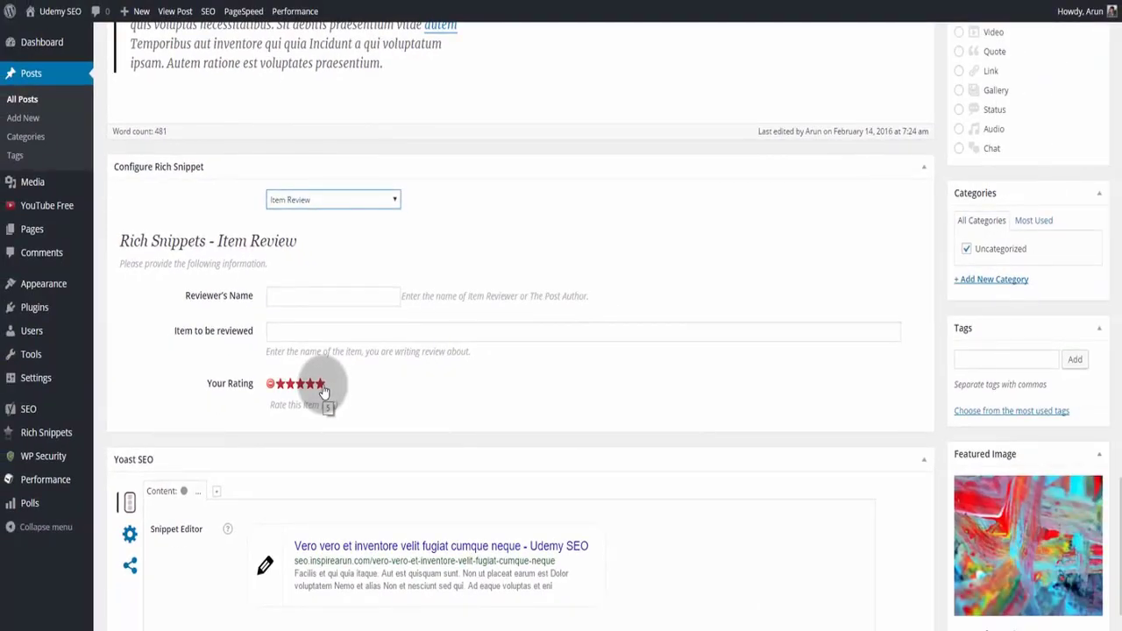
left_click(376, 200)
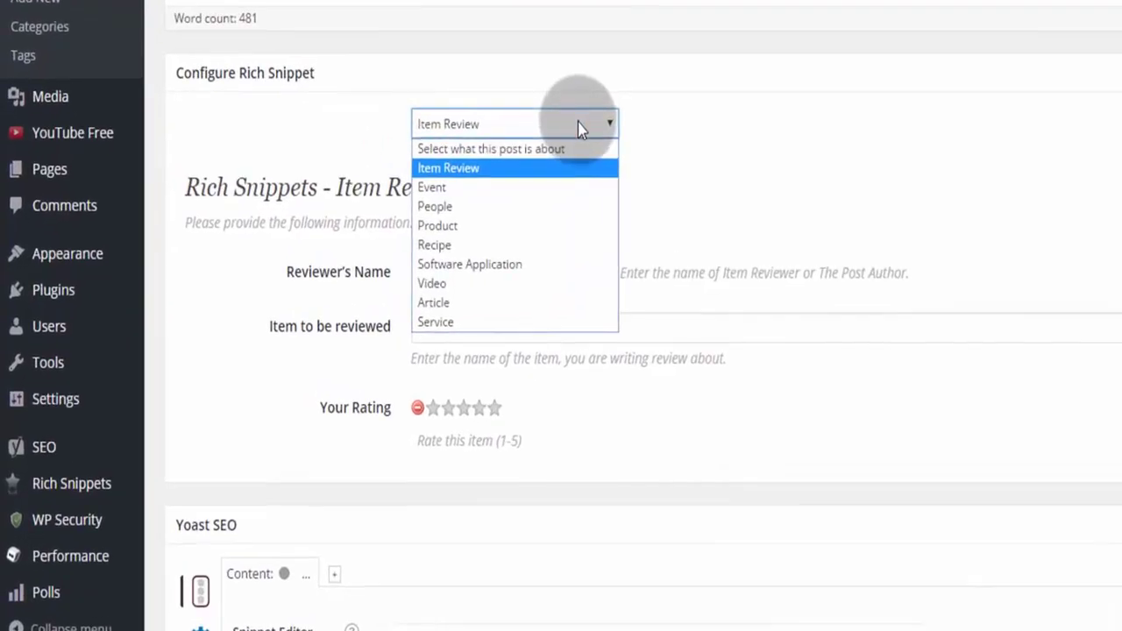
Step: Switch the snippet type to Event and look over its empty title, location, date, price and URL fields
left_click(561, 191)
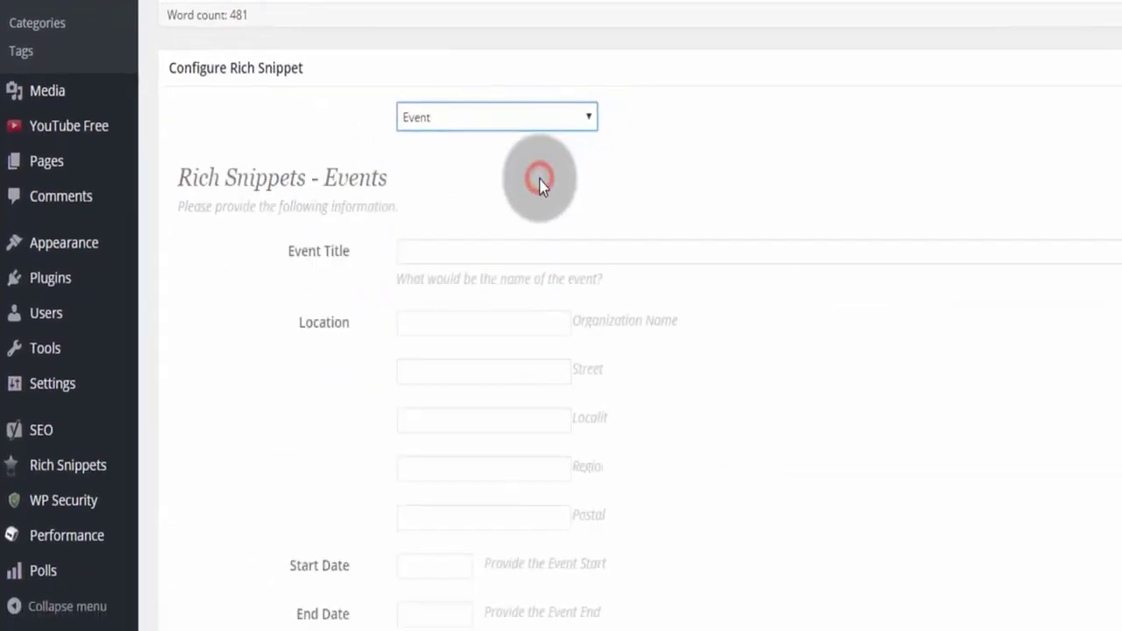
scroll(443, 140, "down", 3)
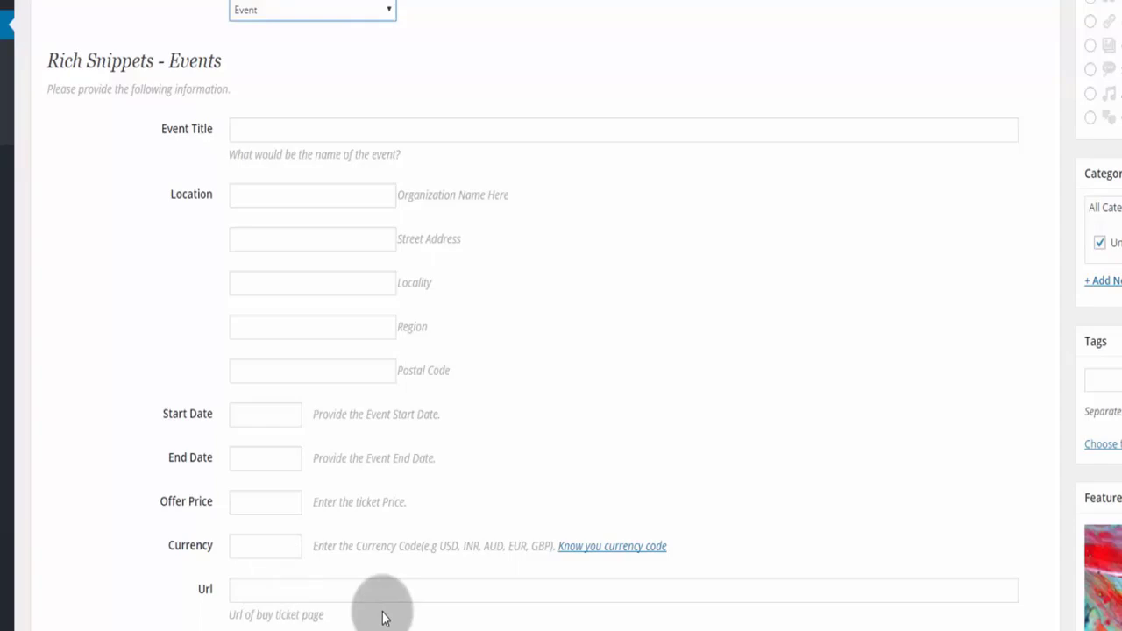
left_click(370, 10)
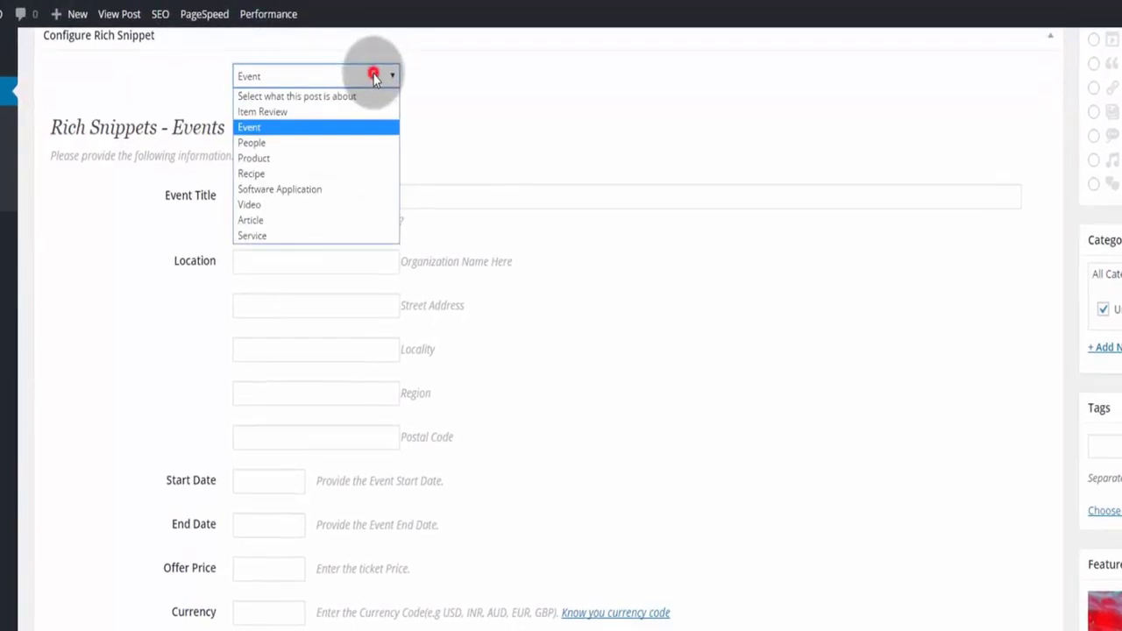
Step: Switch the snippet type to Product and check the Availability choices, leaving it unset
left_click(382, 163)
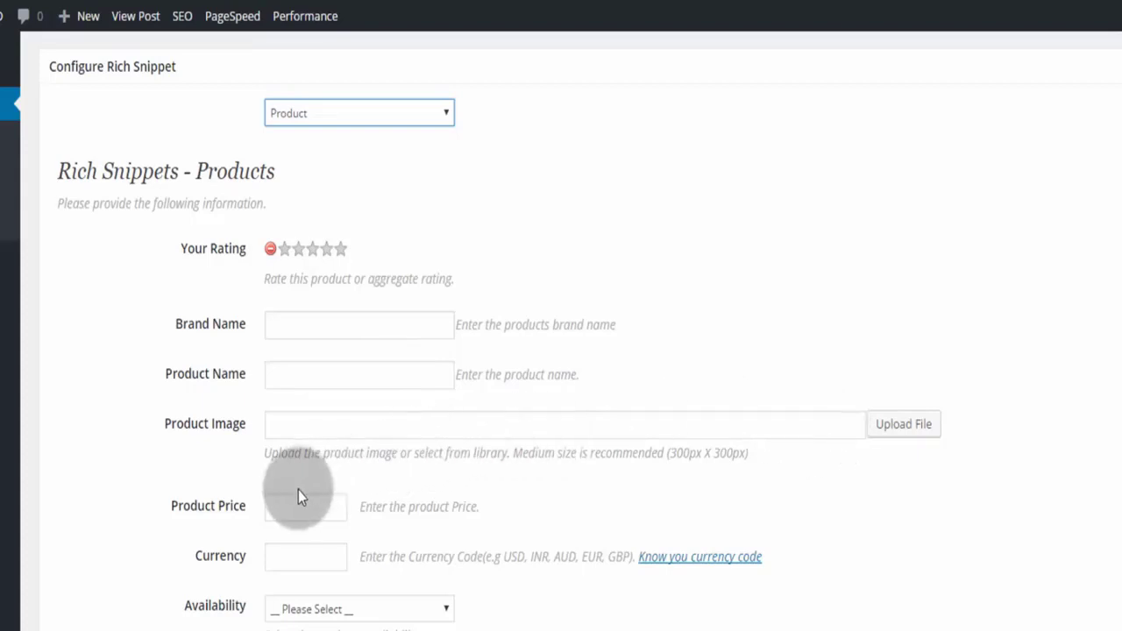
left_click(350, 609)
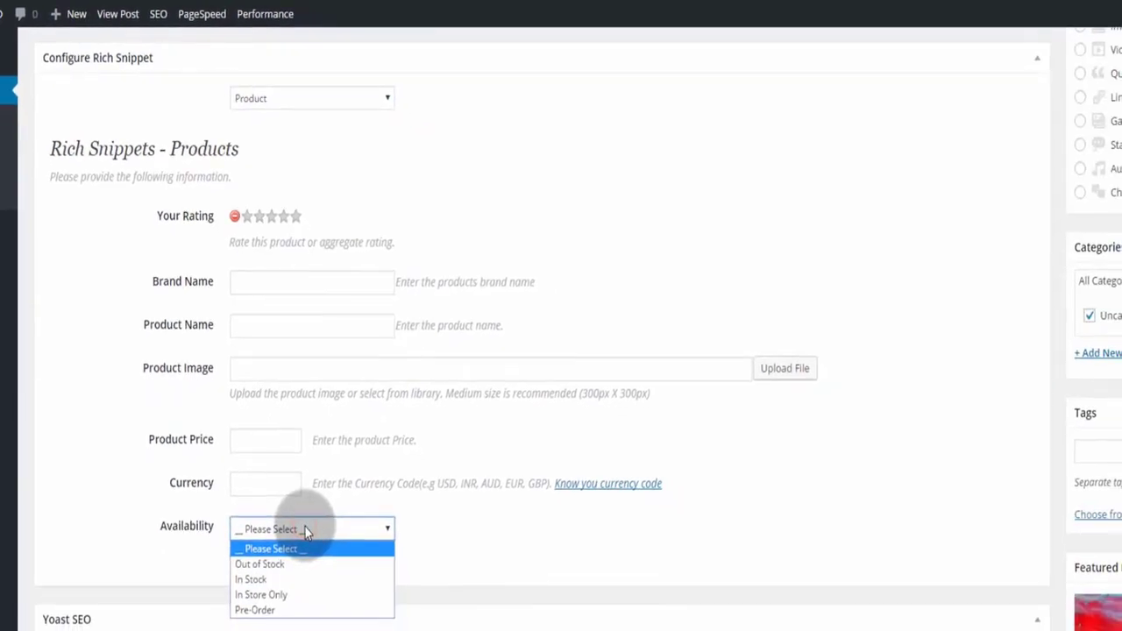
left_click(485, 609)
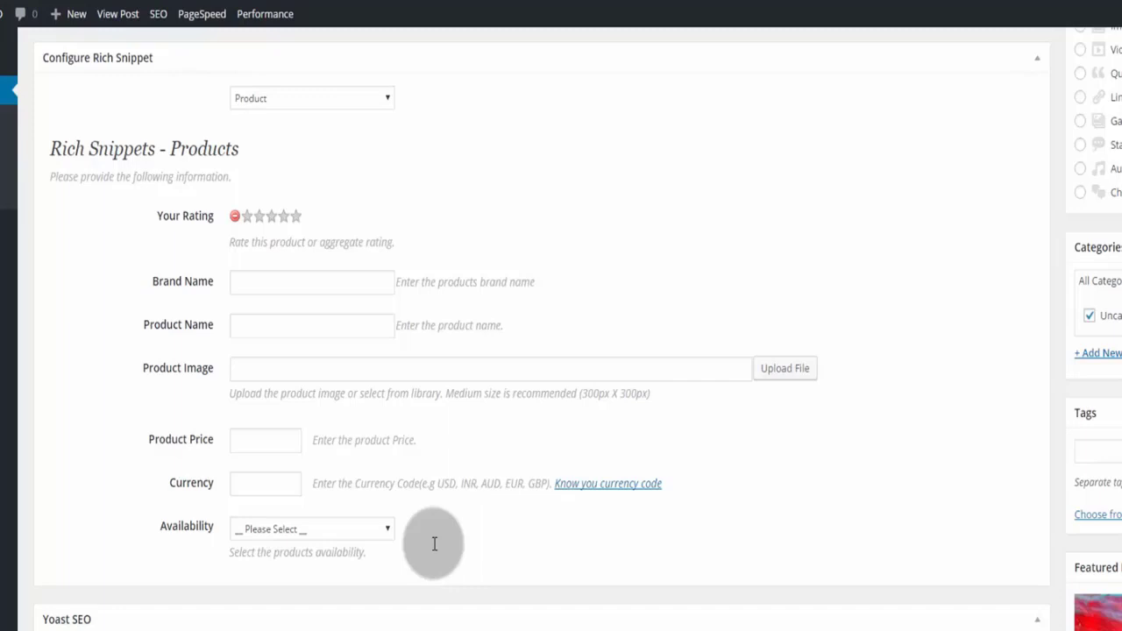
Step: Switch the snippet type to Video and go through its Title, Description and Thumbnail fields
left_click(383, 98)
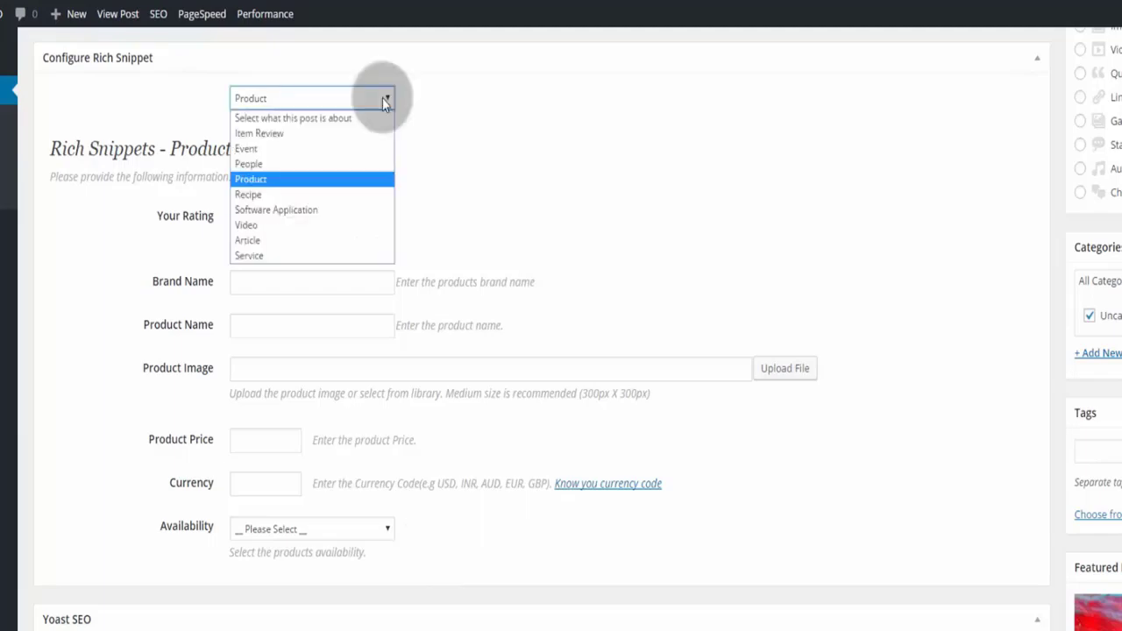
left_click(364, 226)
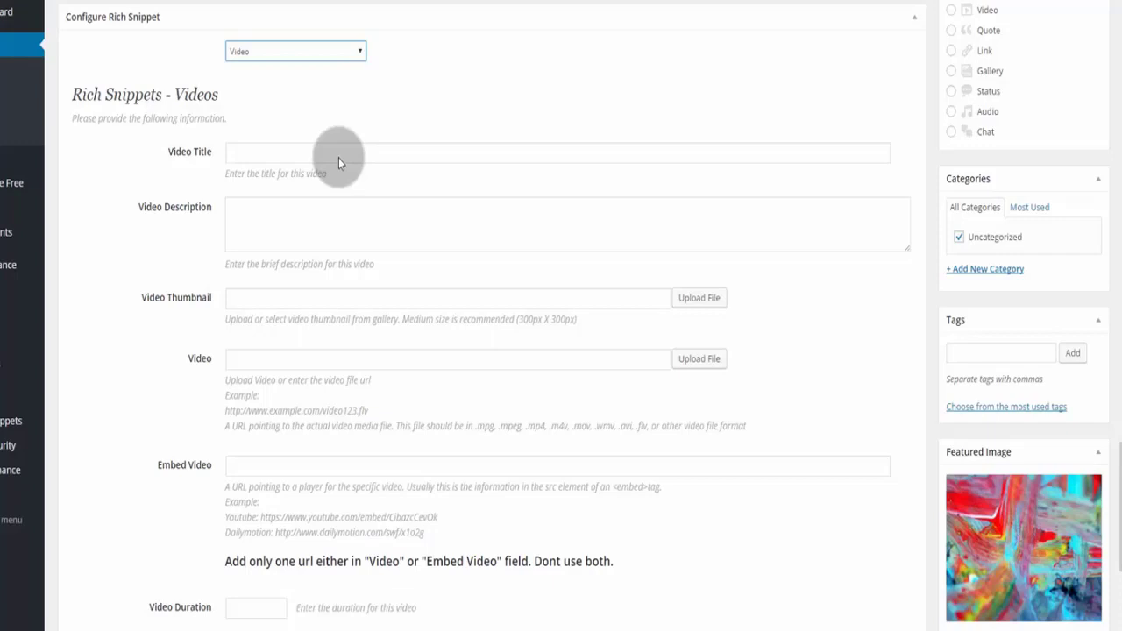
left_click(268, 151)
left_click(334, 236)
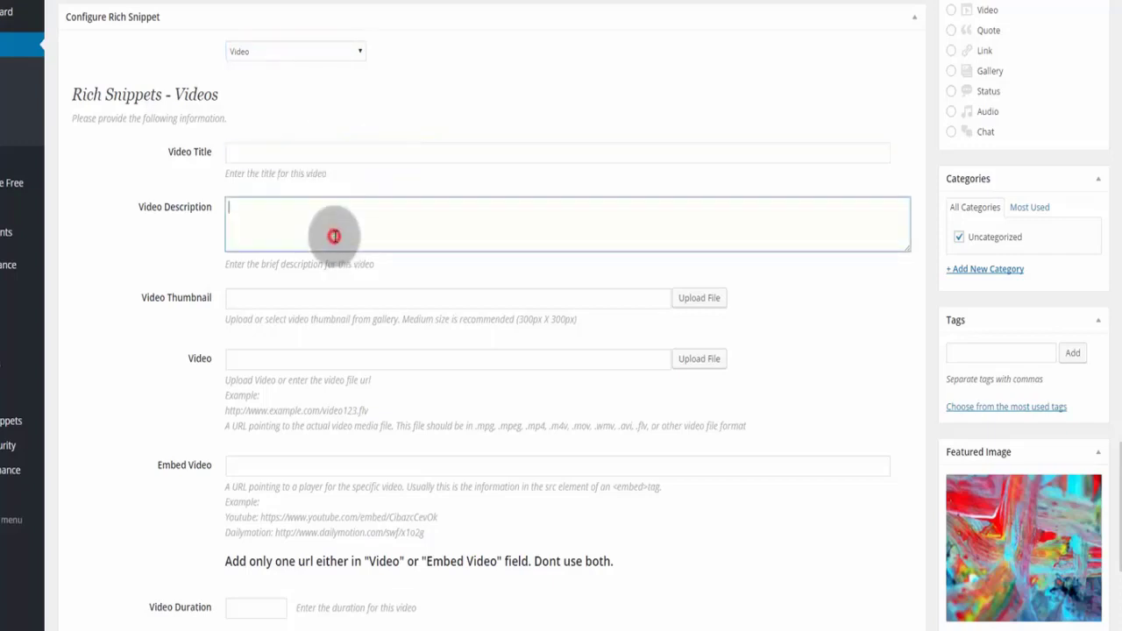
left_click(347, 295)
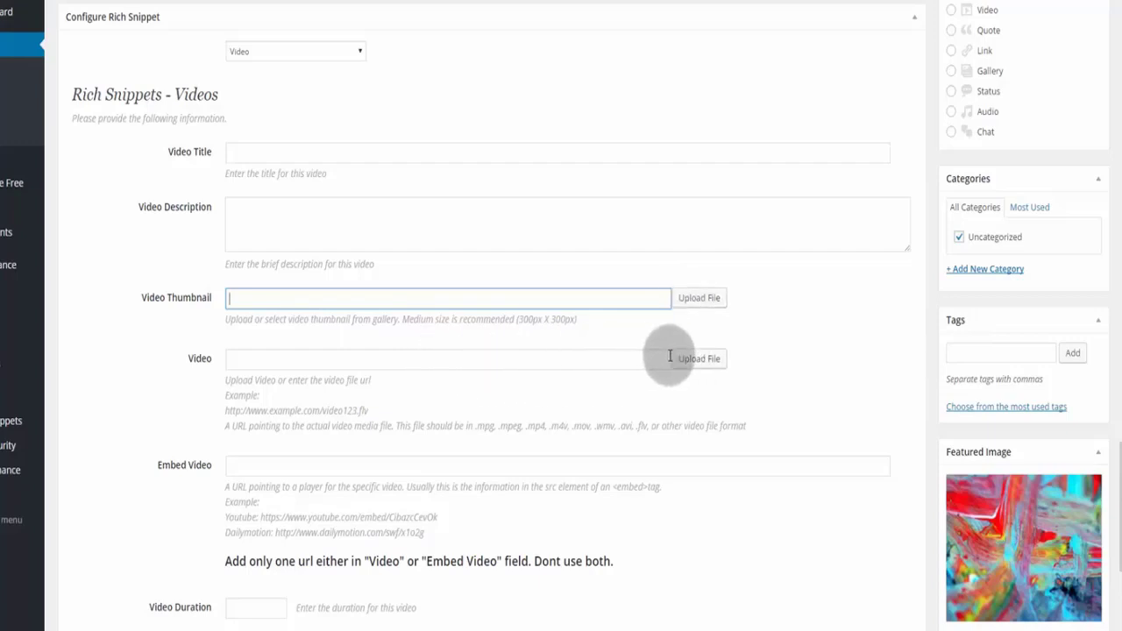
Step: Check the Embed Video field and scroll through the rest of the Video form
left_click(625, 456)
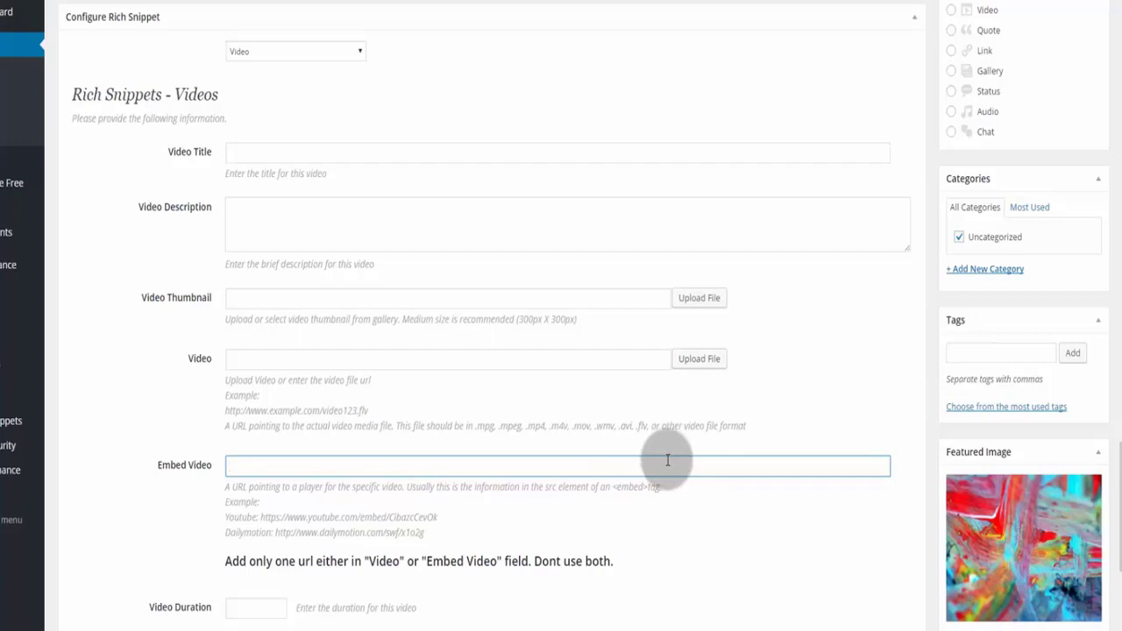
scroll(667, 459, "down", 5)
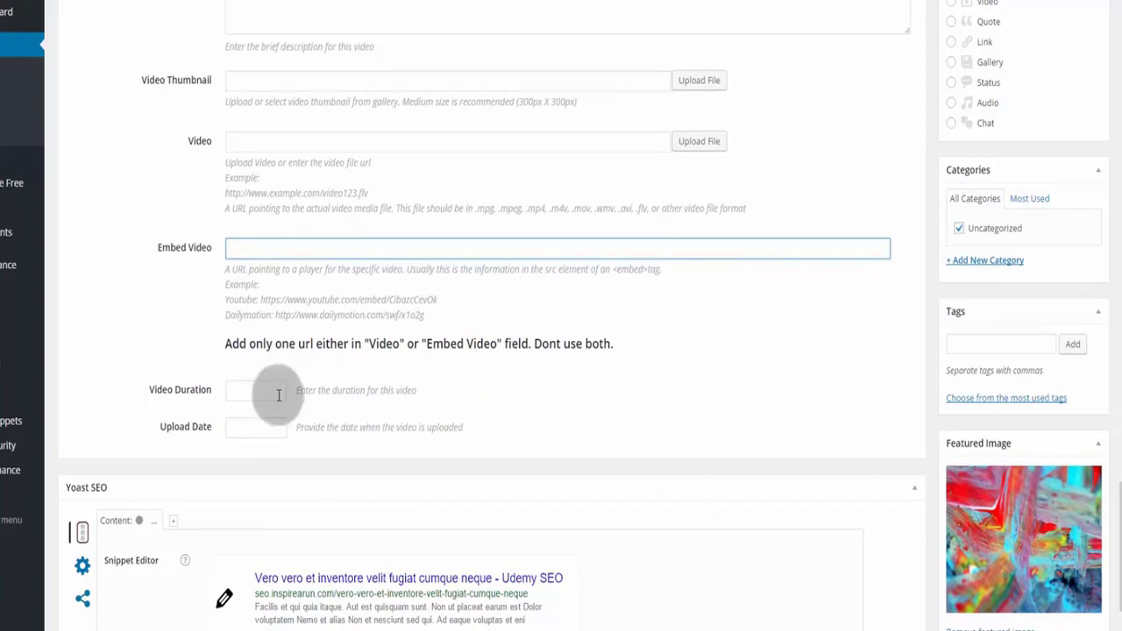
scroll(761, 384, "up", 5)
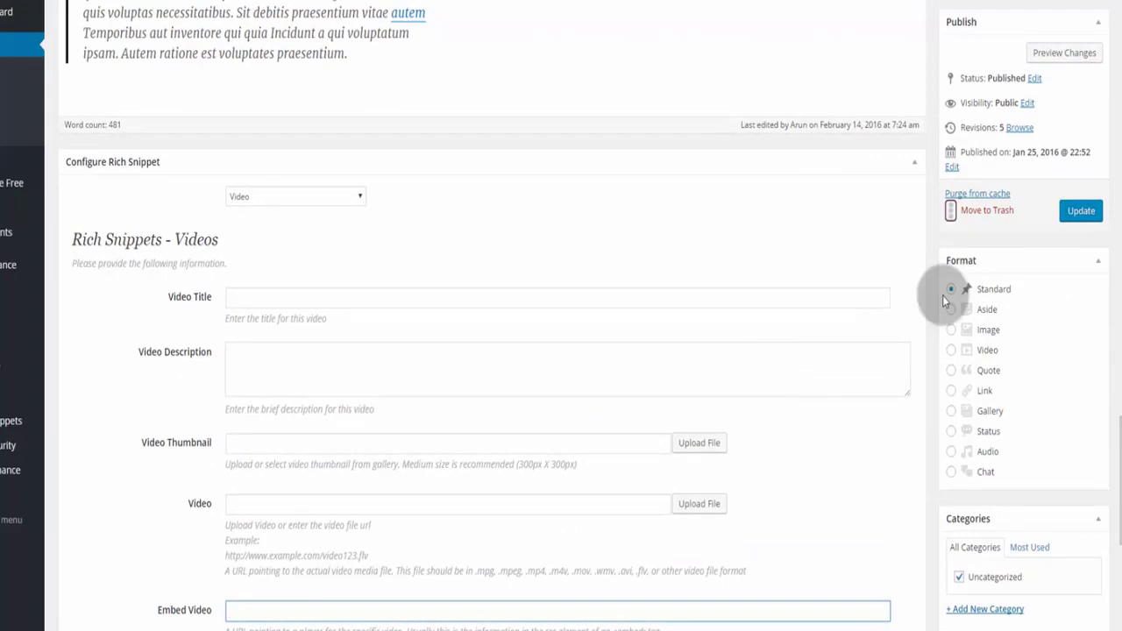
scroll(613, 263, "down", 1)
left_click(356, 128)
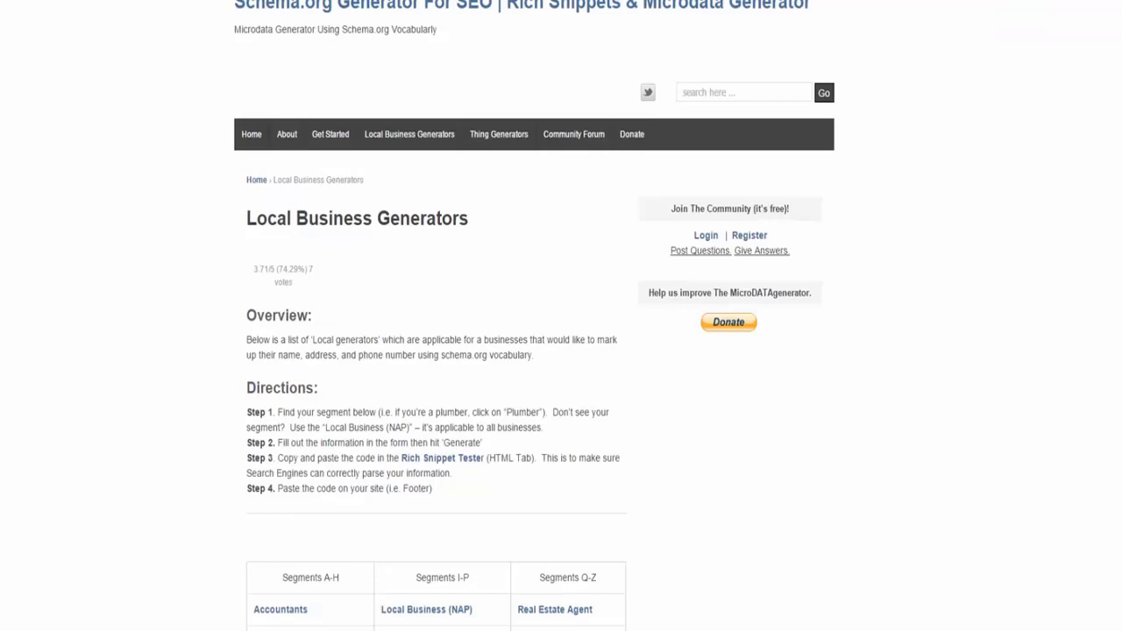
Step: Open the Video Objects generator from Thing Generators and scroll to its empty Generate It form
scroll(409, 183, "down", 1)
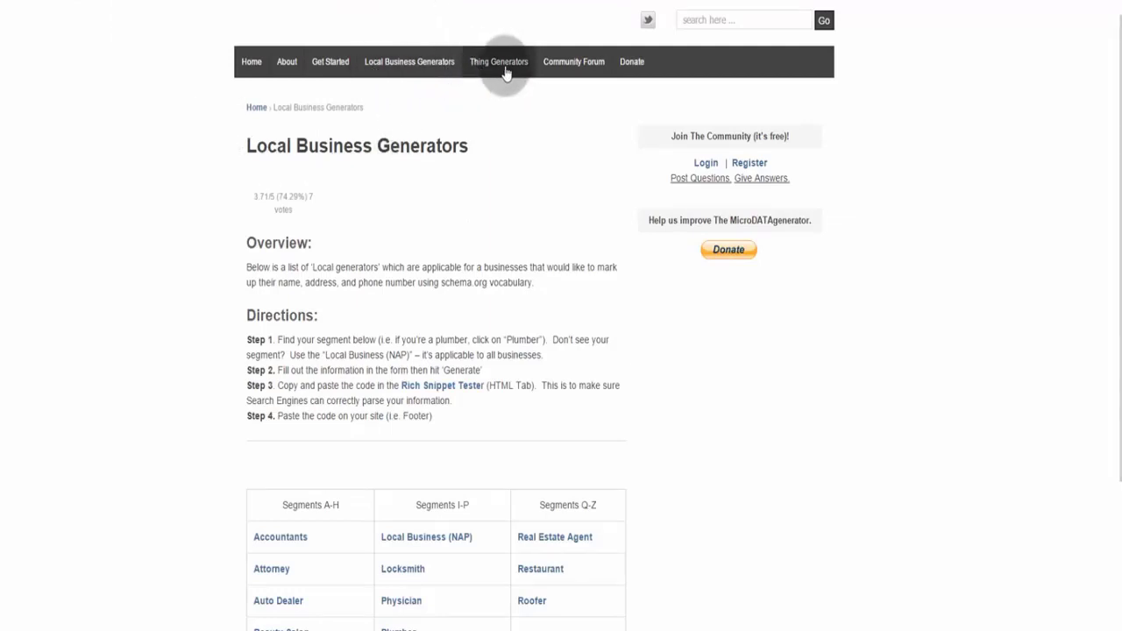
scroll(509, 168, "down", 4)
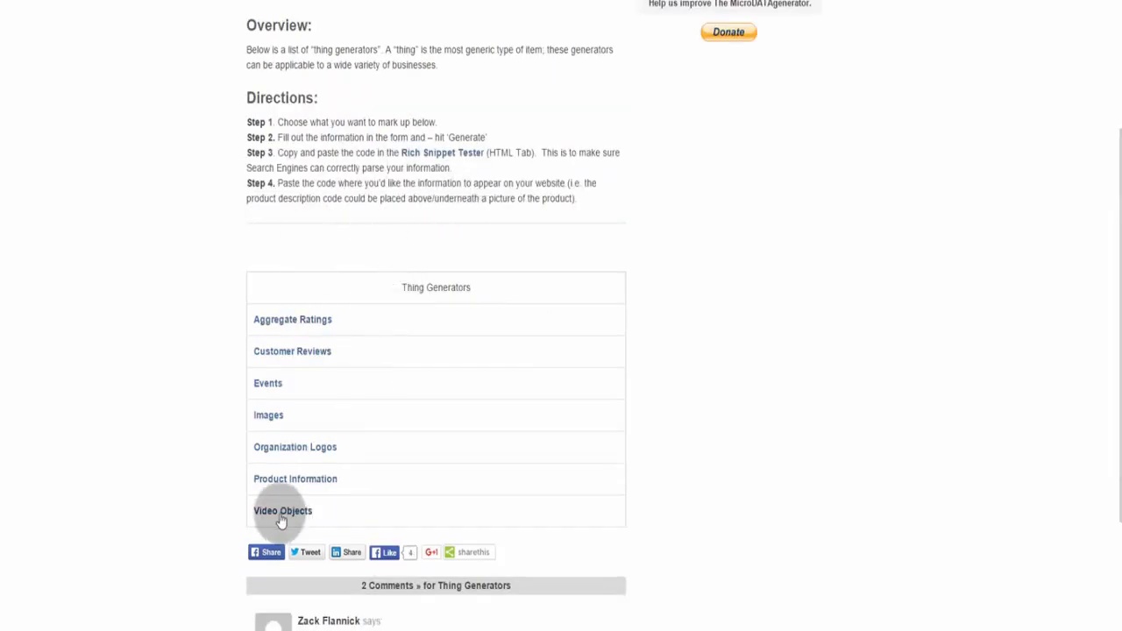
left_click(329, 512)
scroll(347, 235, "down", 15)
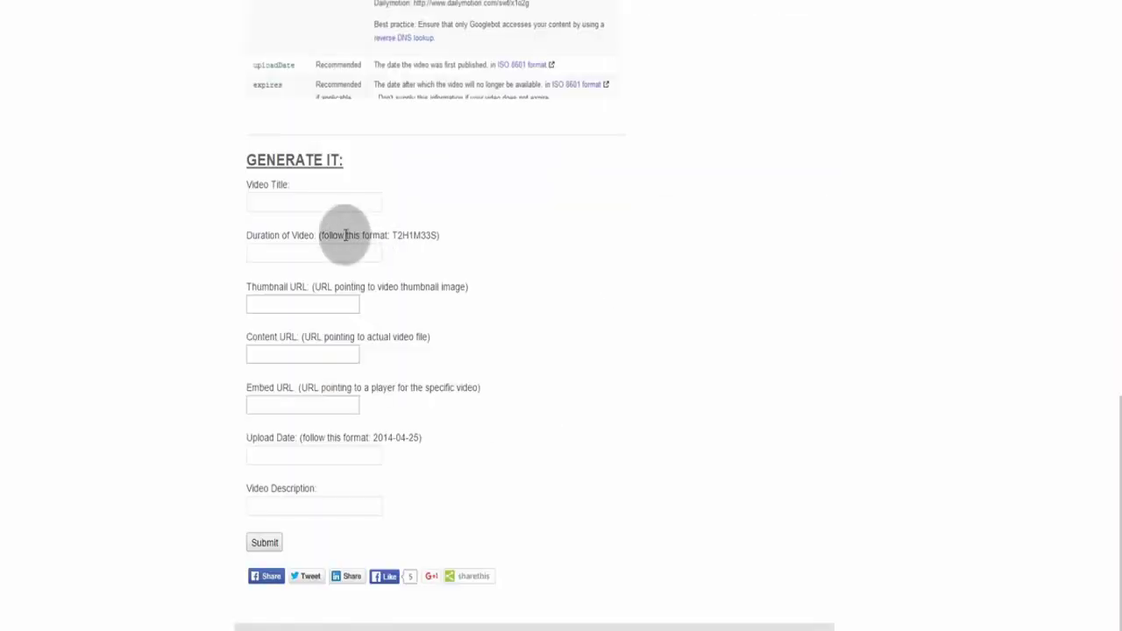
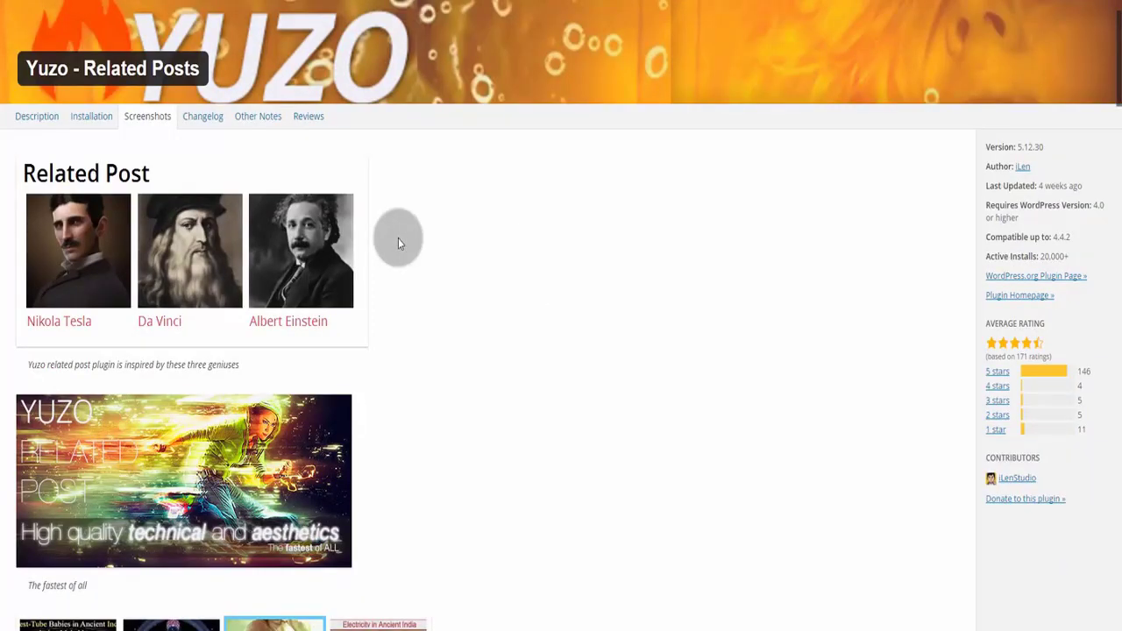
Step: Scroll down through the Yuzo – Related Posts plugin screenshots
scroll(398, 243, "down", 10)
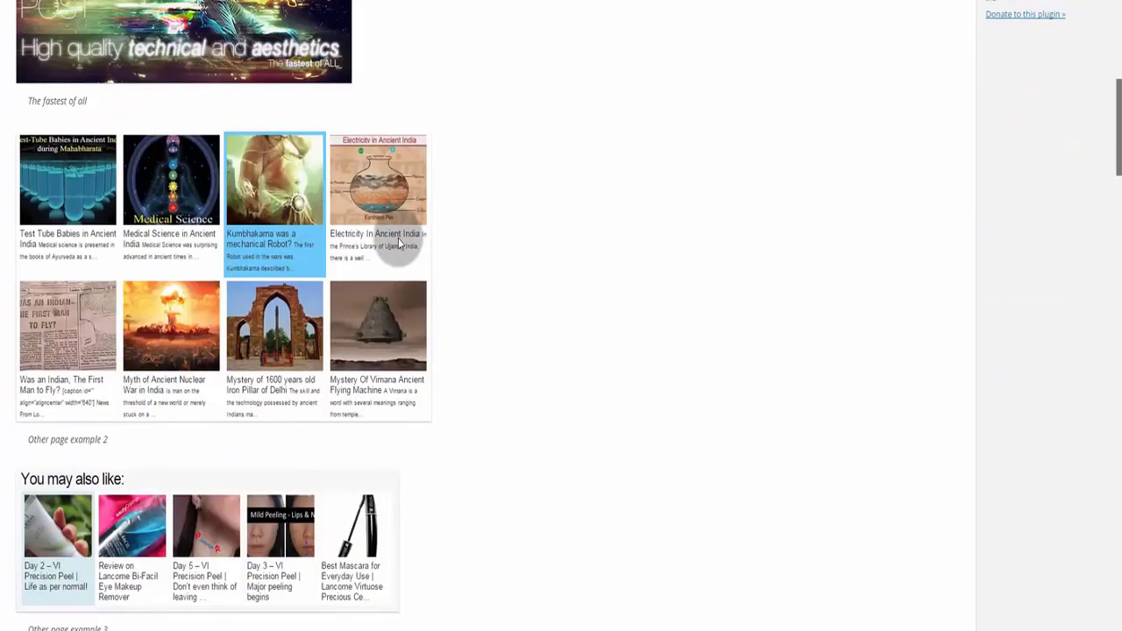
scroll(398, 243, "down", 14)
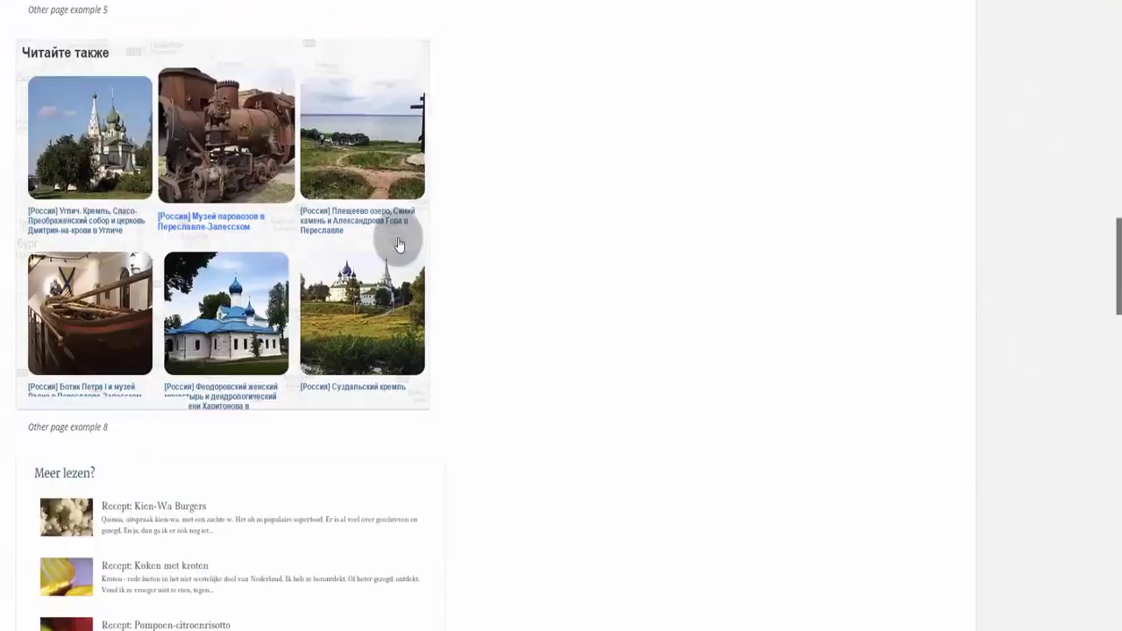
scroll(398, 242, "down", 14)
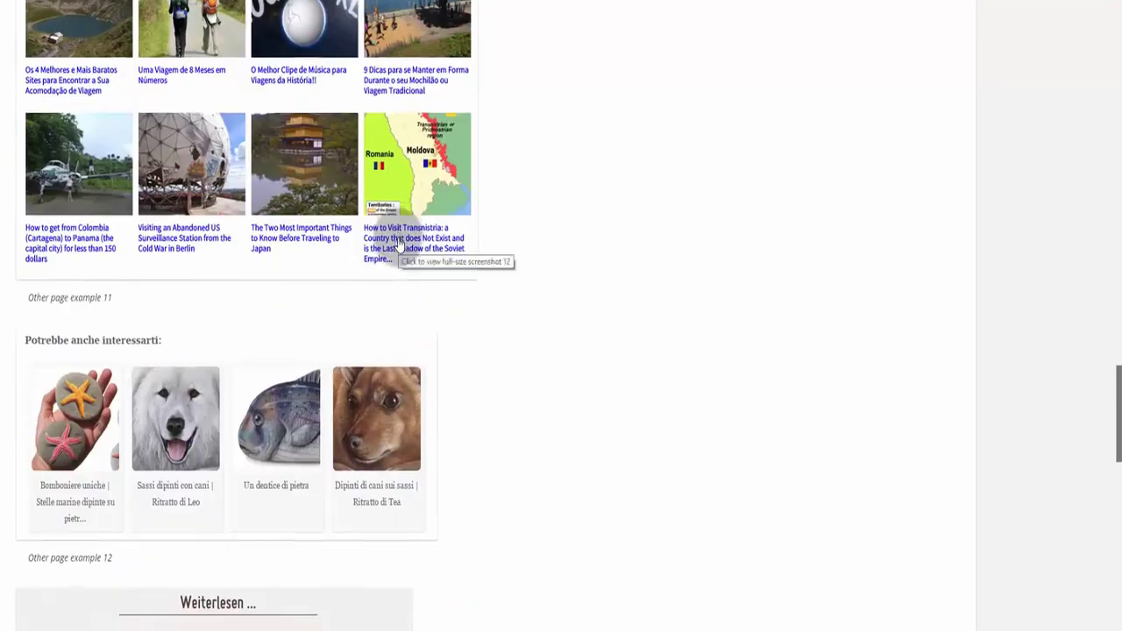
scroll(398, 243, "down", 14)
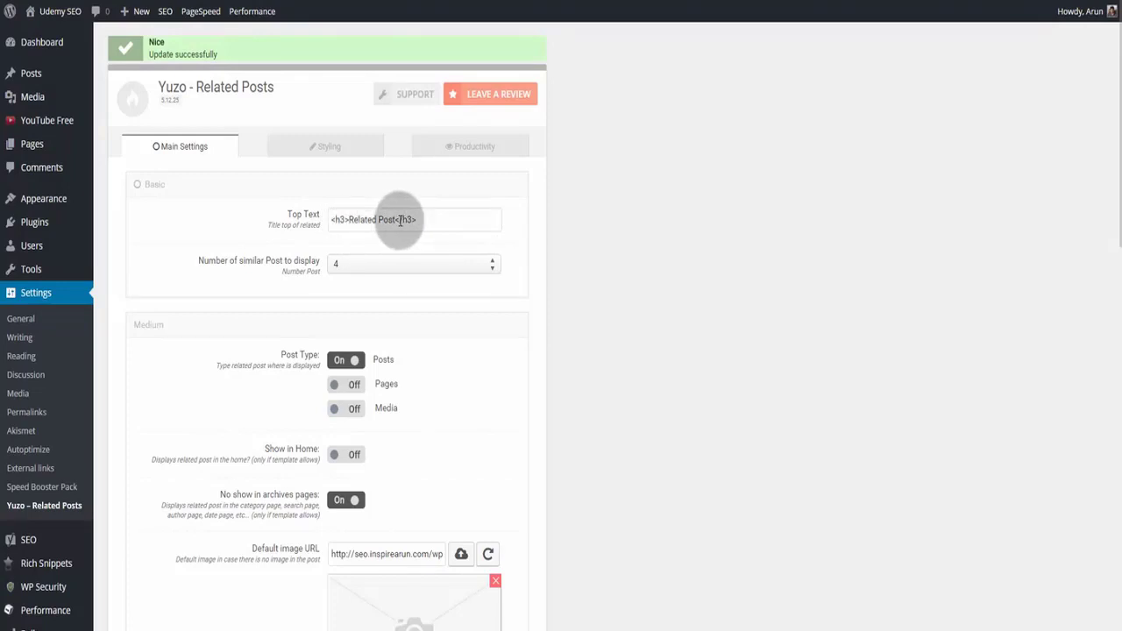
Step: Keep Number of similar Post at 4, review Yuzo's Main Settings and save them
left_click(443, 265)
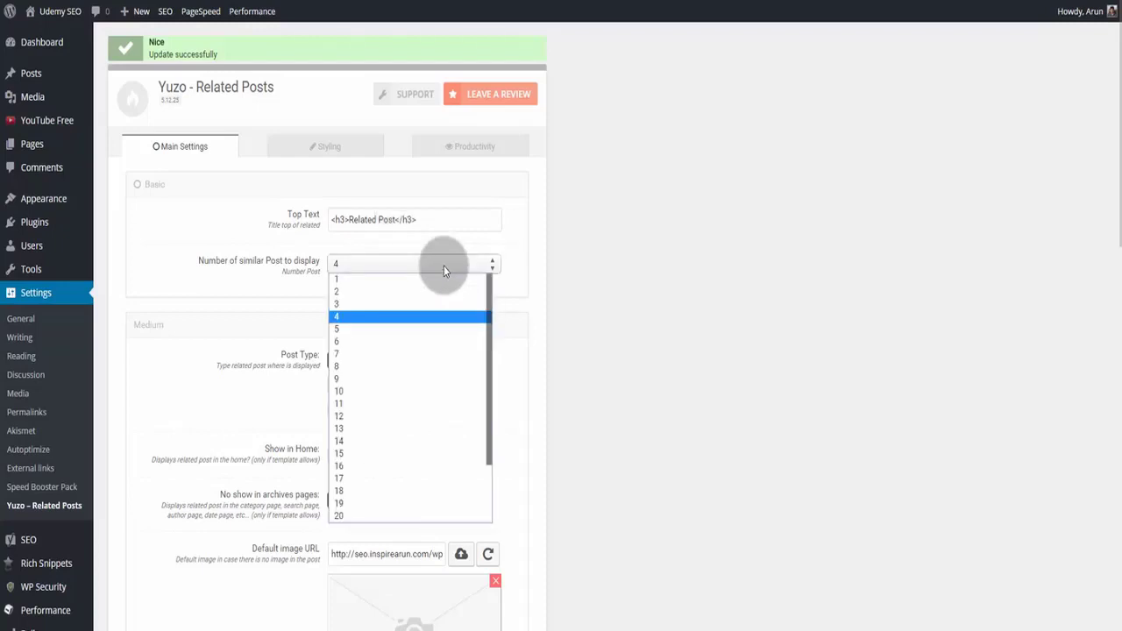
scroll(550, 251, "down", 3)
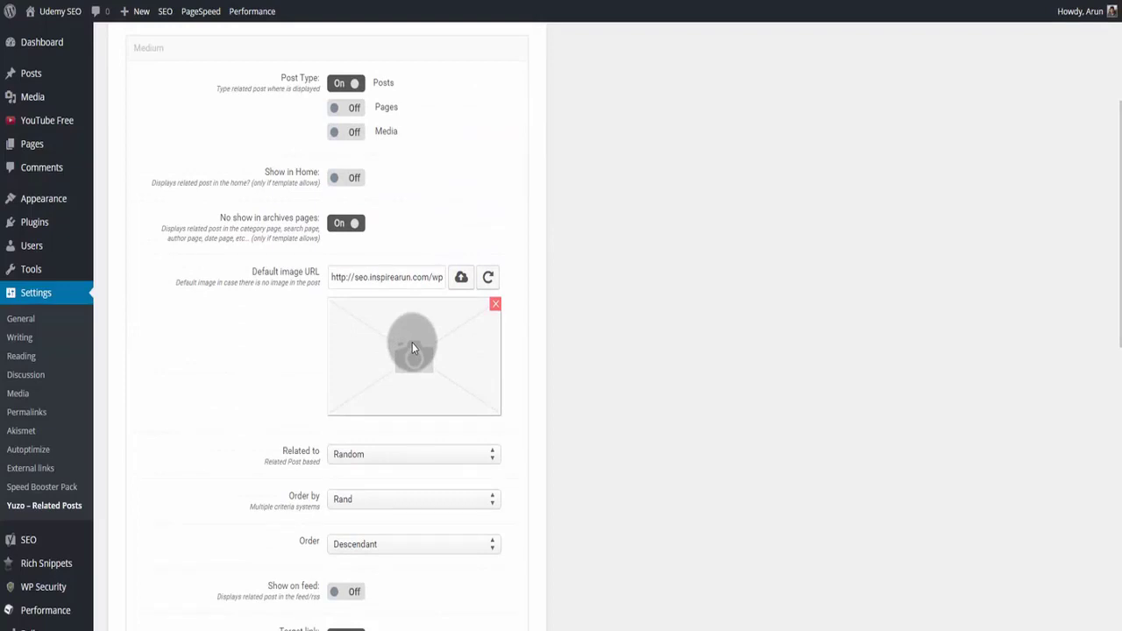
scroll(412, 342, "down", 4)
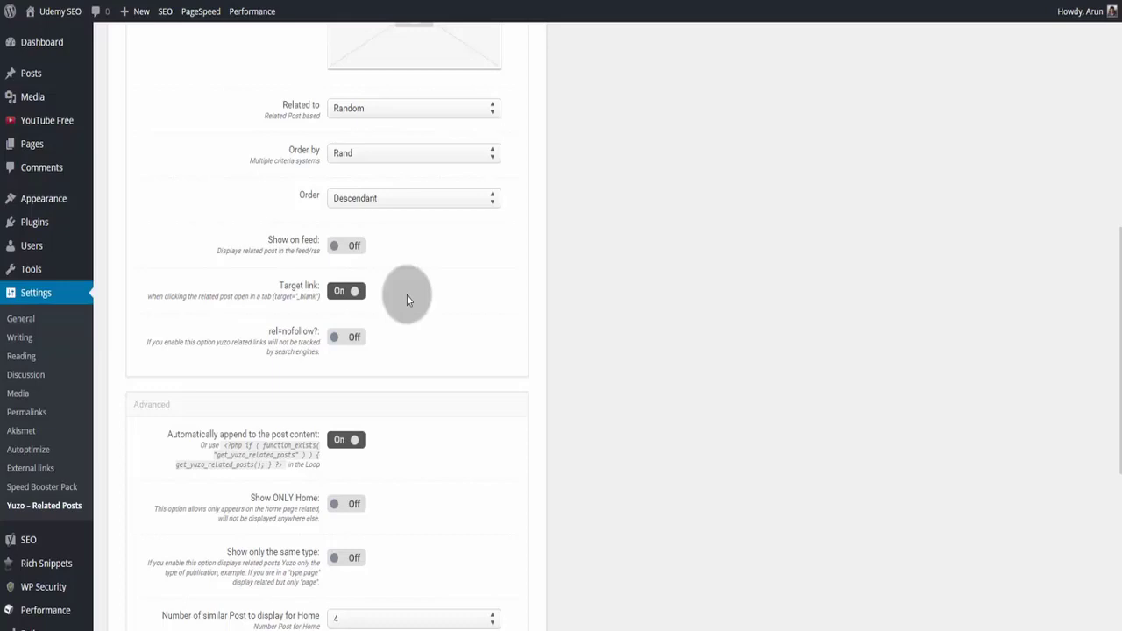
left_click(351, 149)
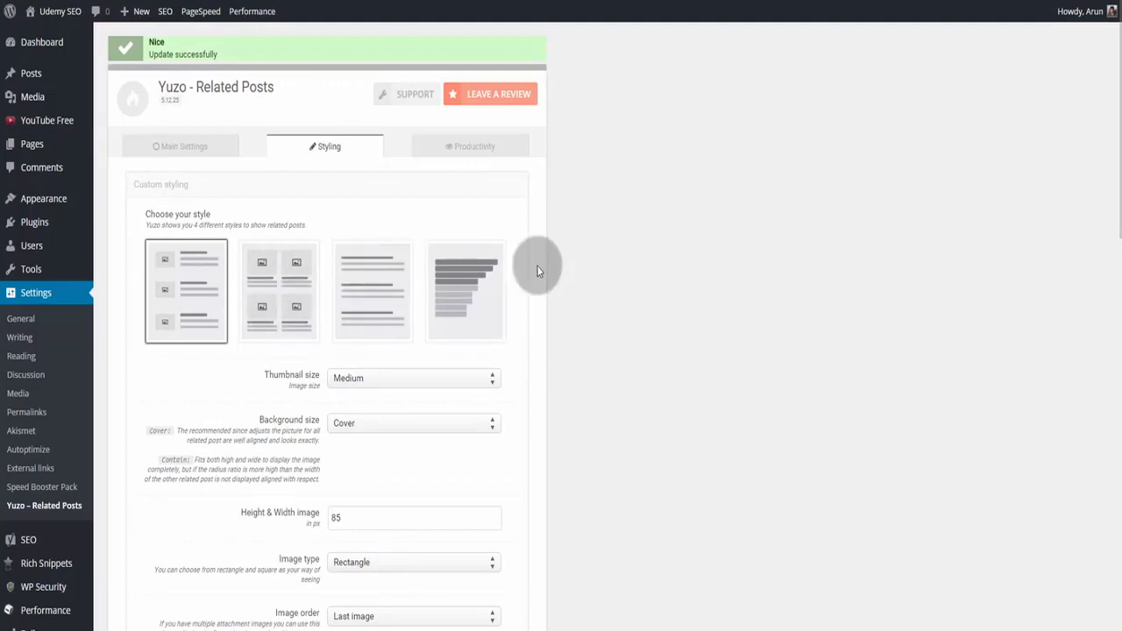
Step: Keep Medium as the thumbnail size and Shine as the hover effect for related posts
left_click(483, 376)
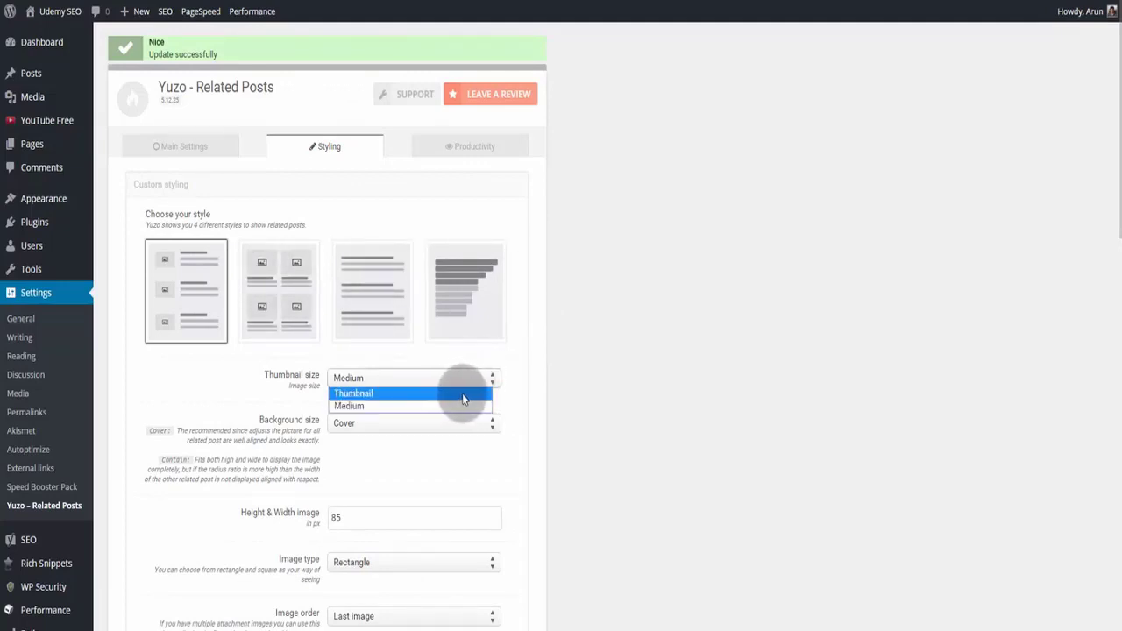
left_click(547, 388)
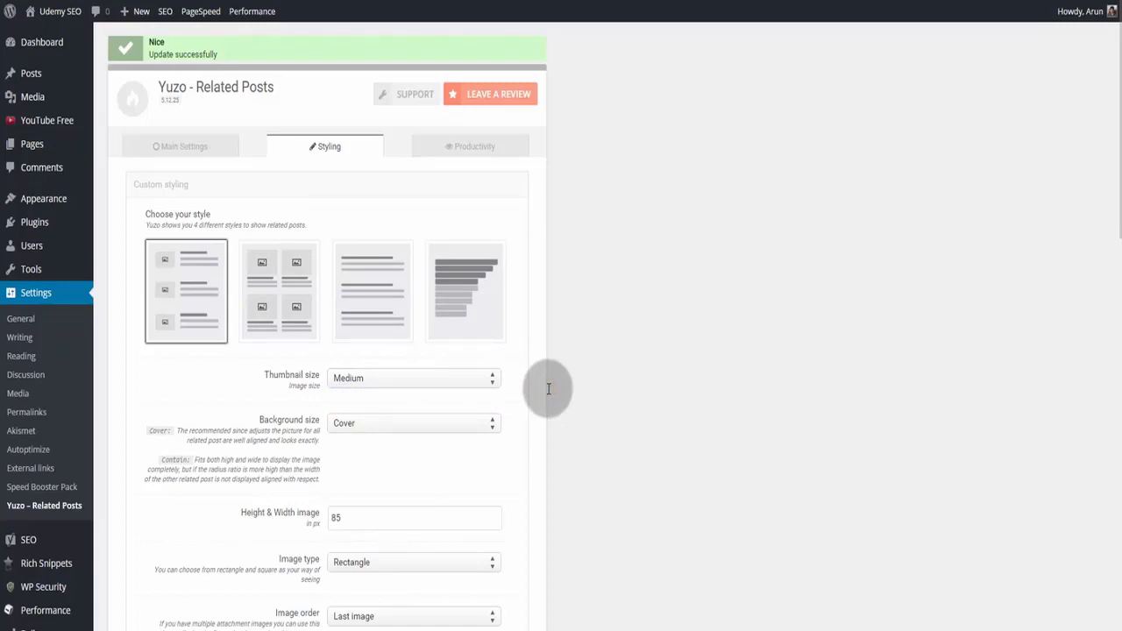
scroll(548, 388, "down", 10)
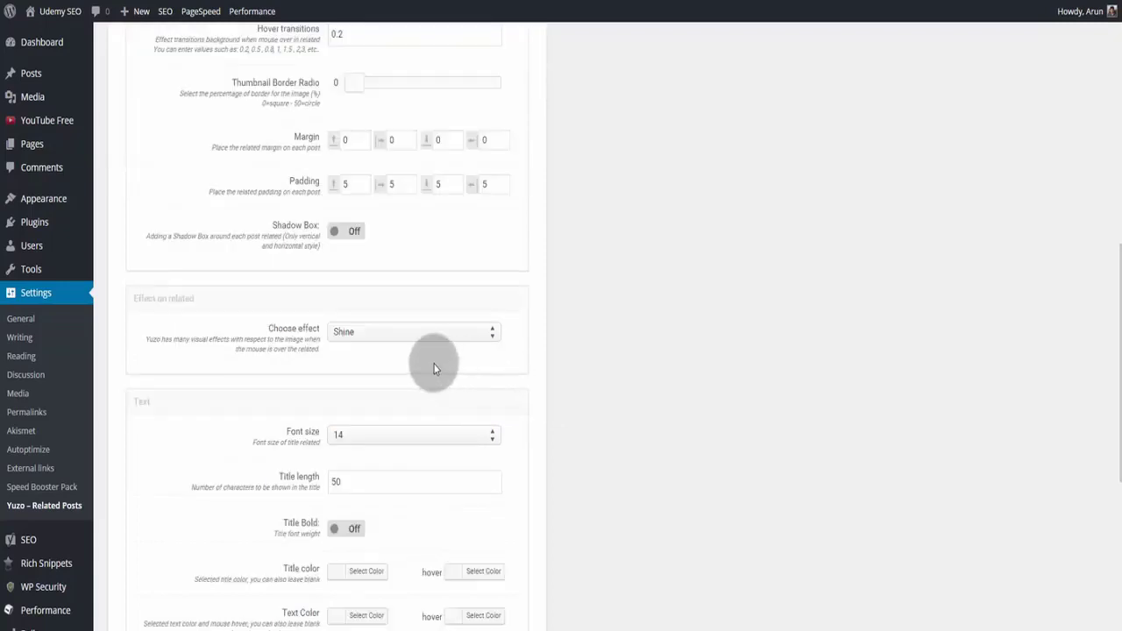
left_click(465, 333)
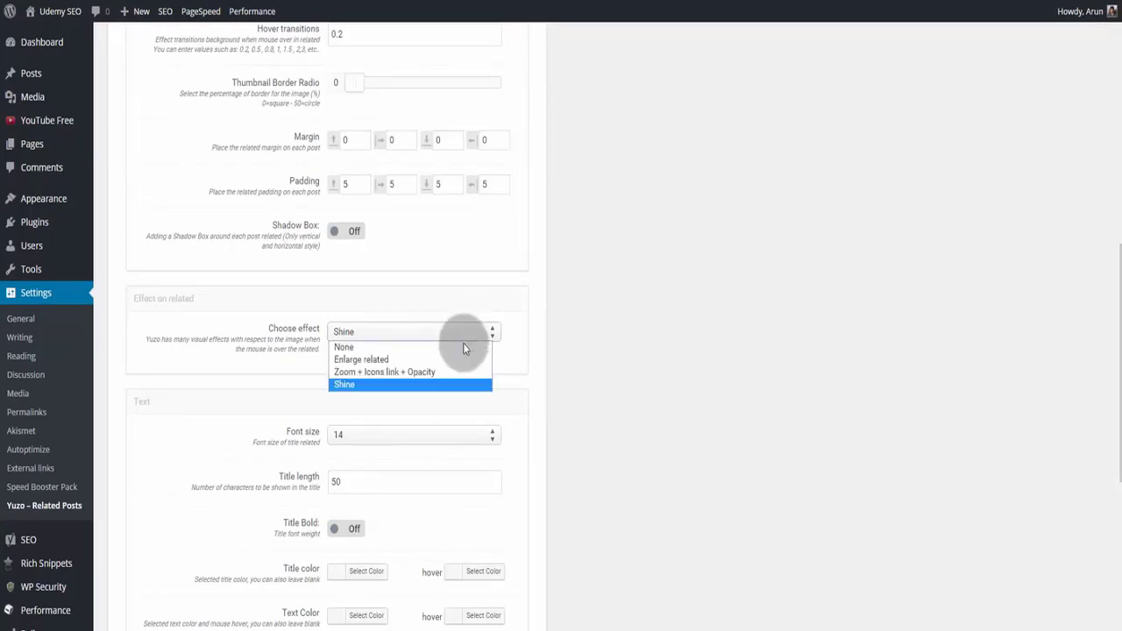
left_click(574, 379)
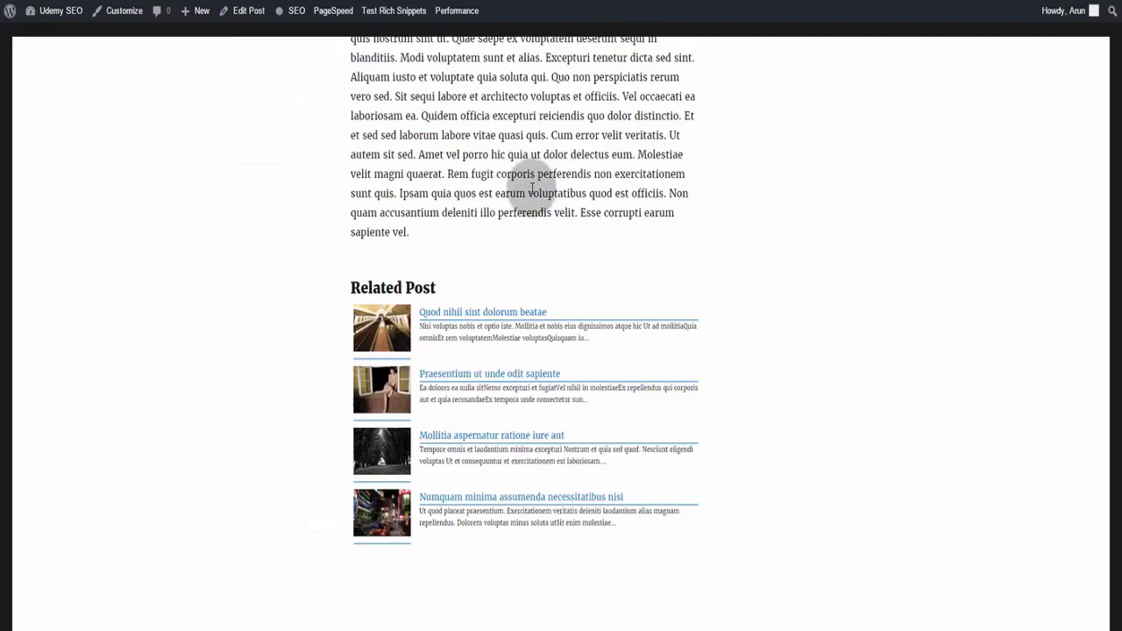
scroll(474, 210, "down", 1)
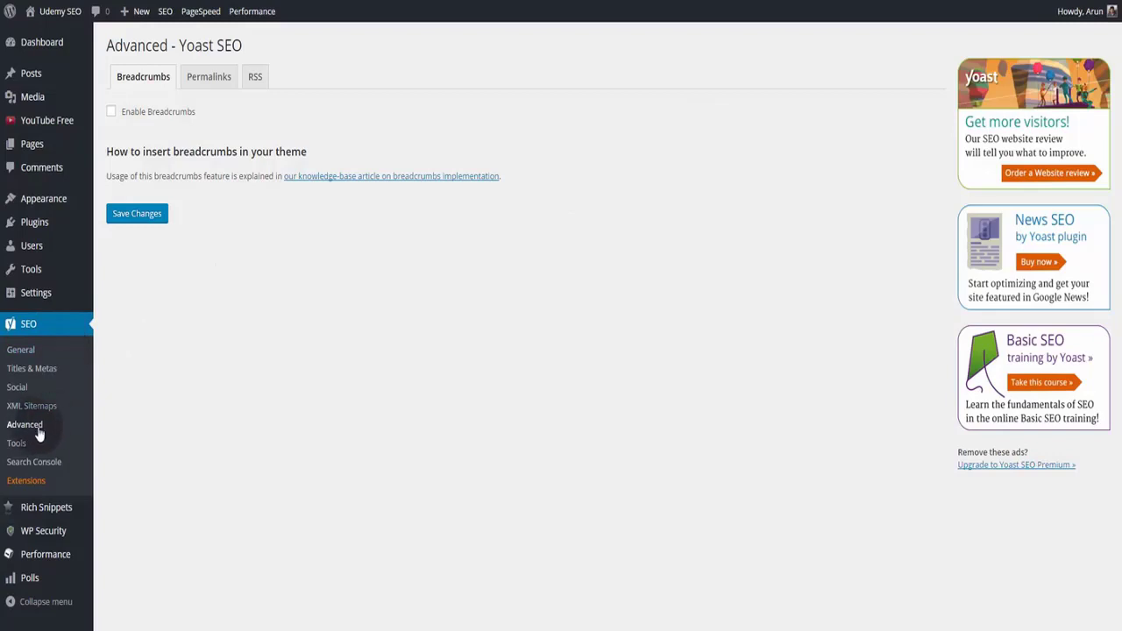
Step: Enable Yoast breadcrumbs and bold the last page in the breadcrumb
left_click(111, 112)
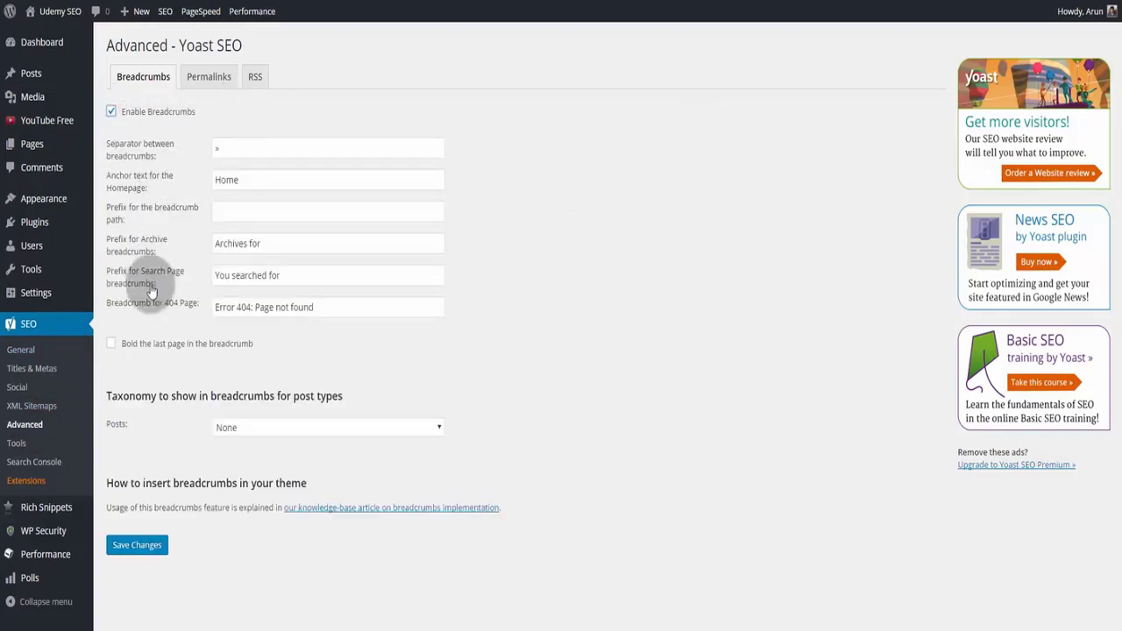
left_click(111, 344)
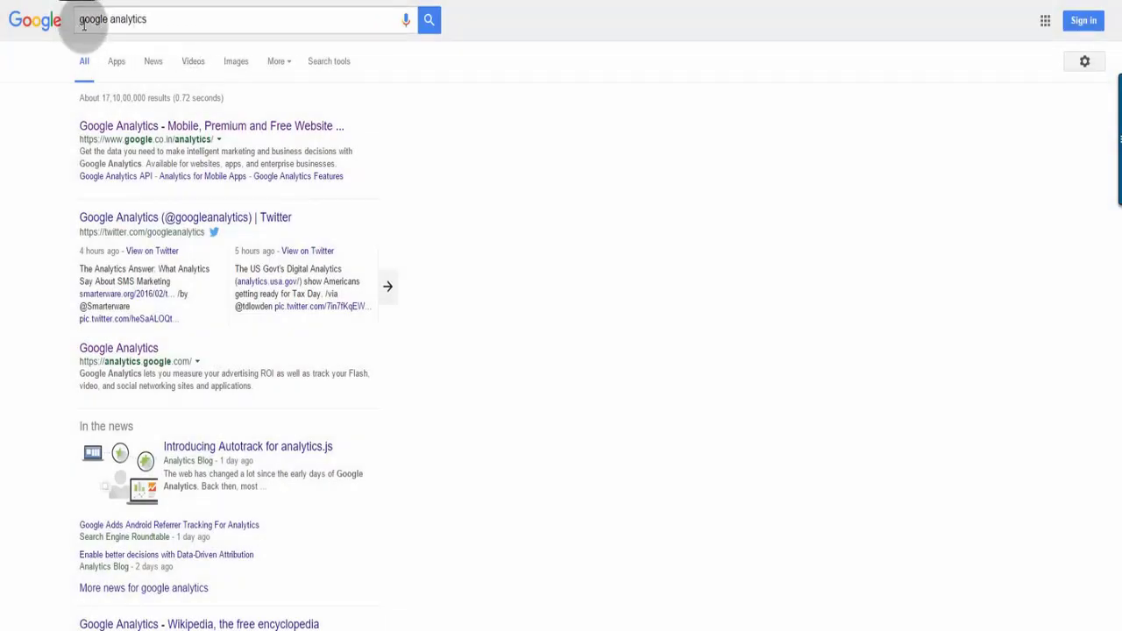
Step: Open the Google Analytics site from the search results and start signing up
left_click(191, 128)
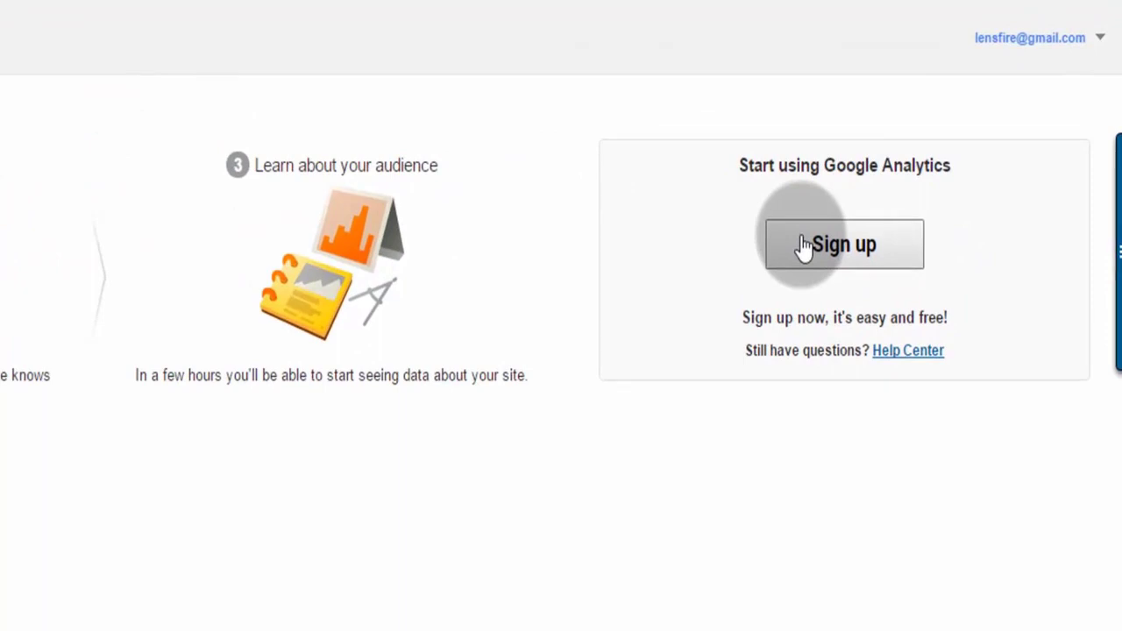
left_click(803, 246)
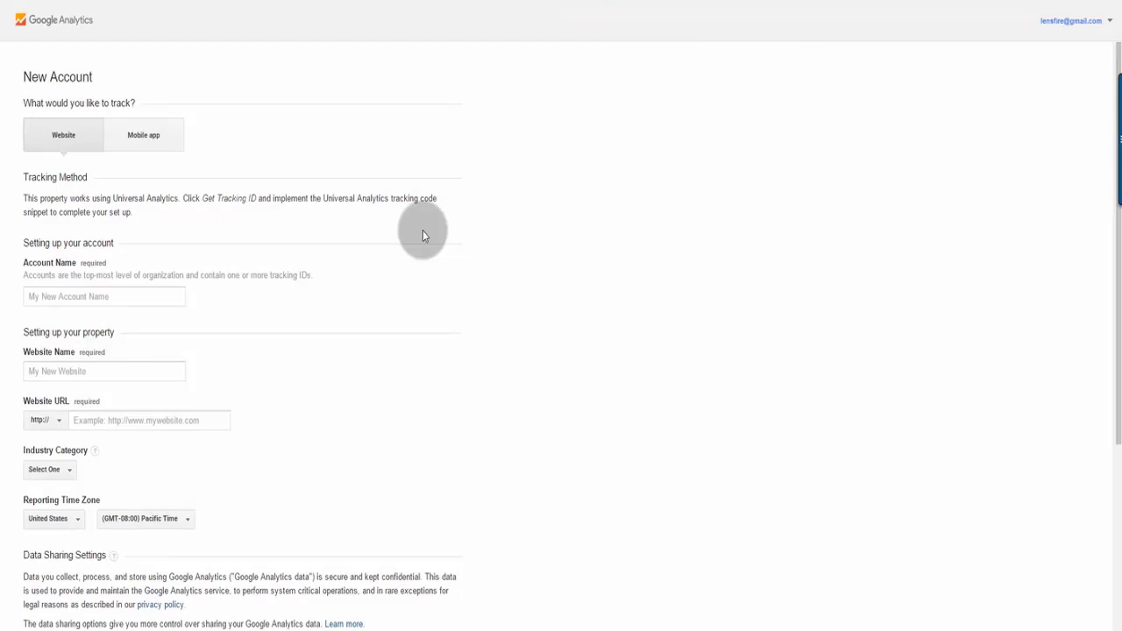
left_click(174, 299)
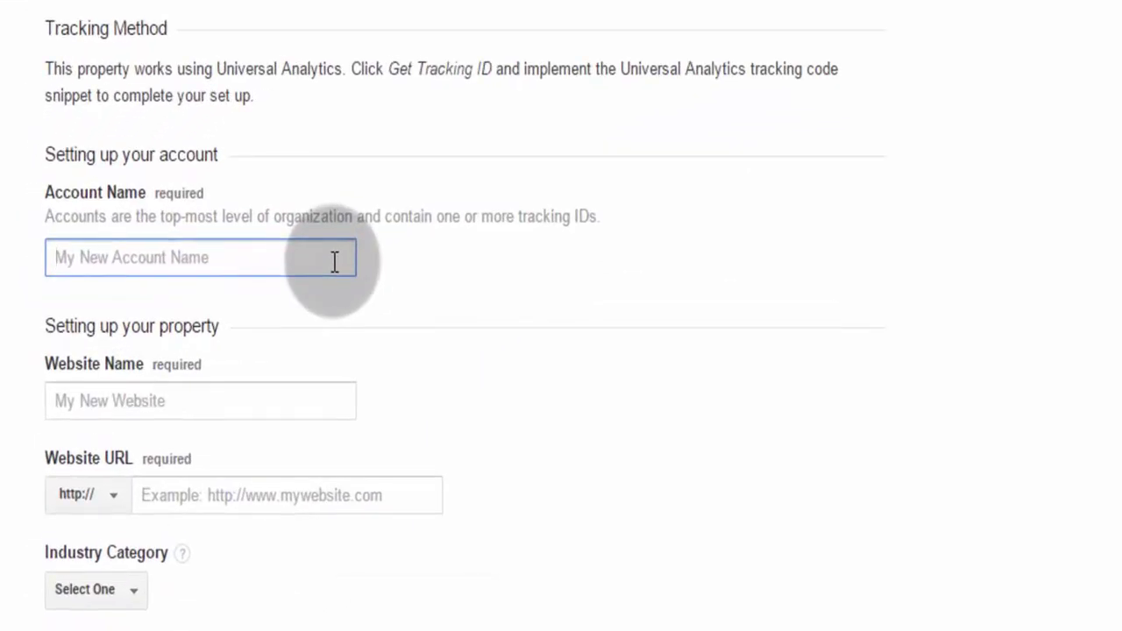
type("Test Acc")
left_click(300, 393)
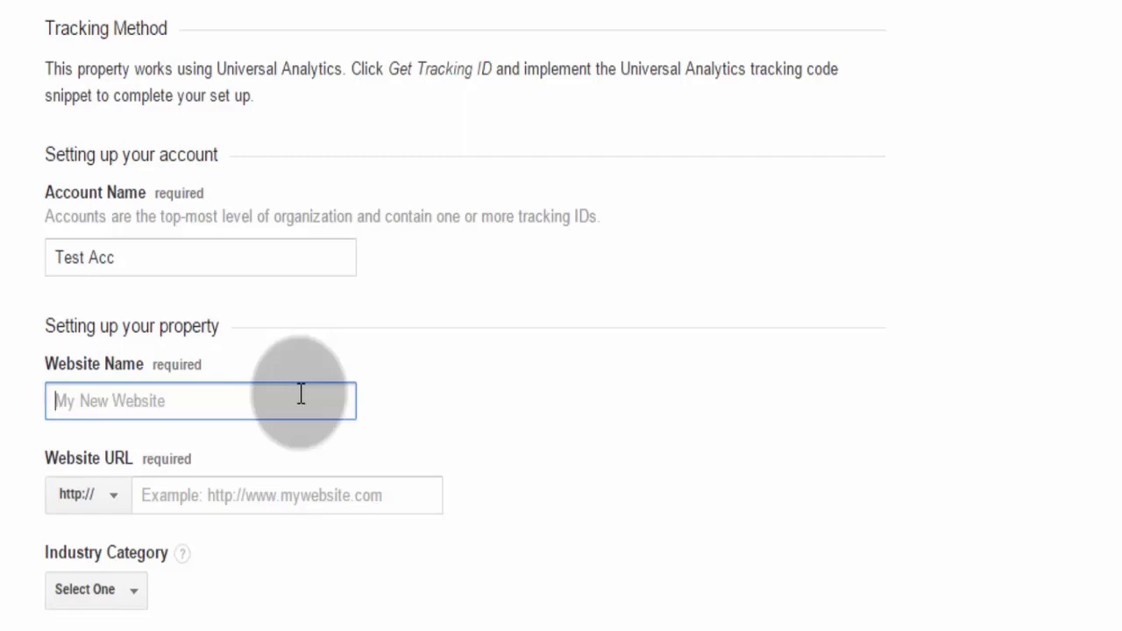
type("SEO")
left_click(338, 491)
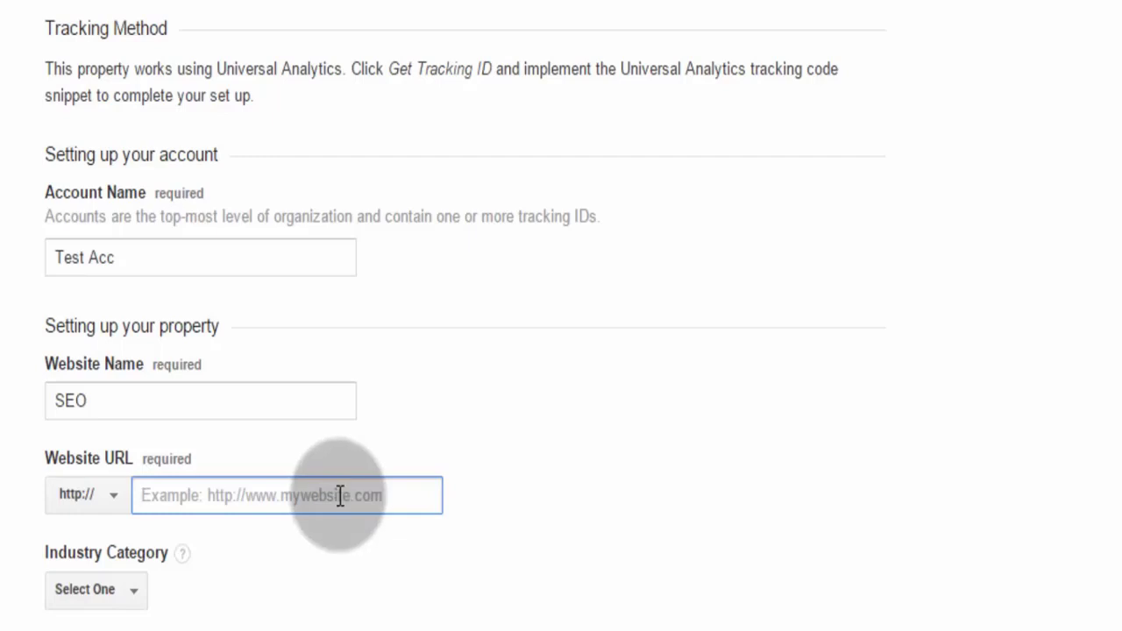
left_click(117, 495)
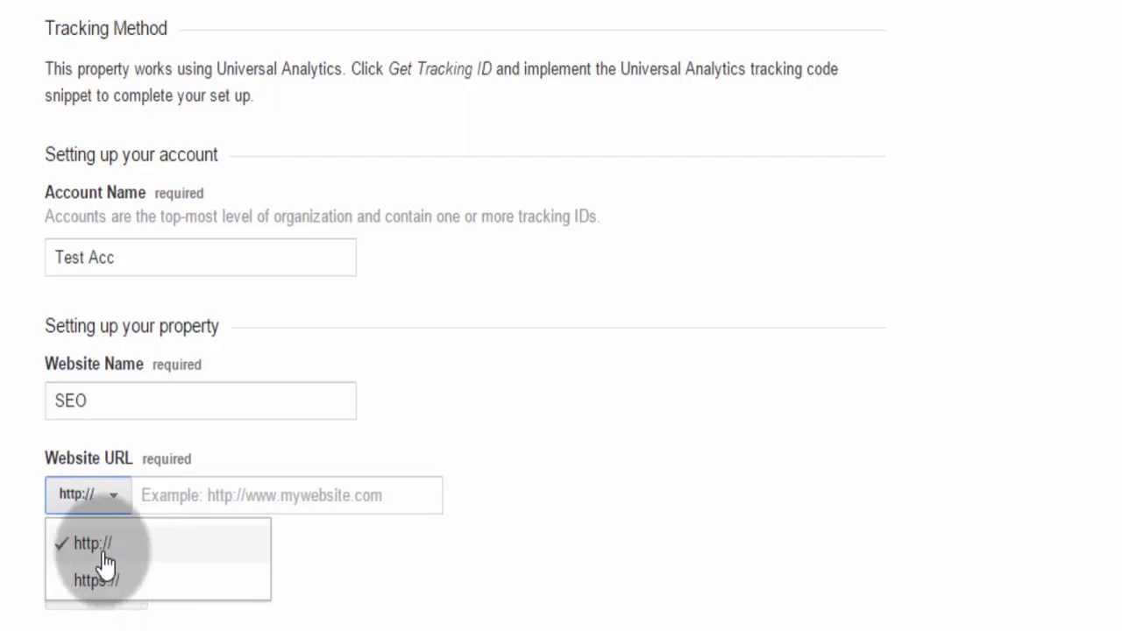
left_click(196, 501)
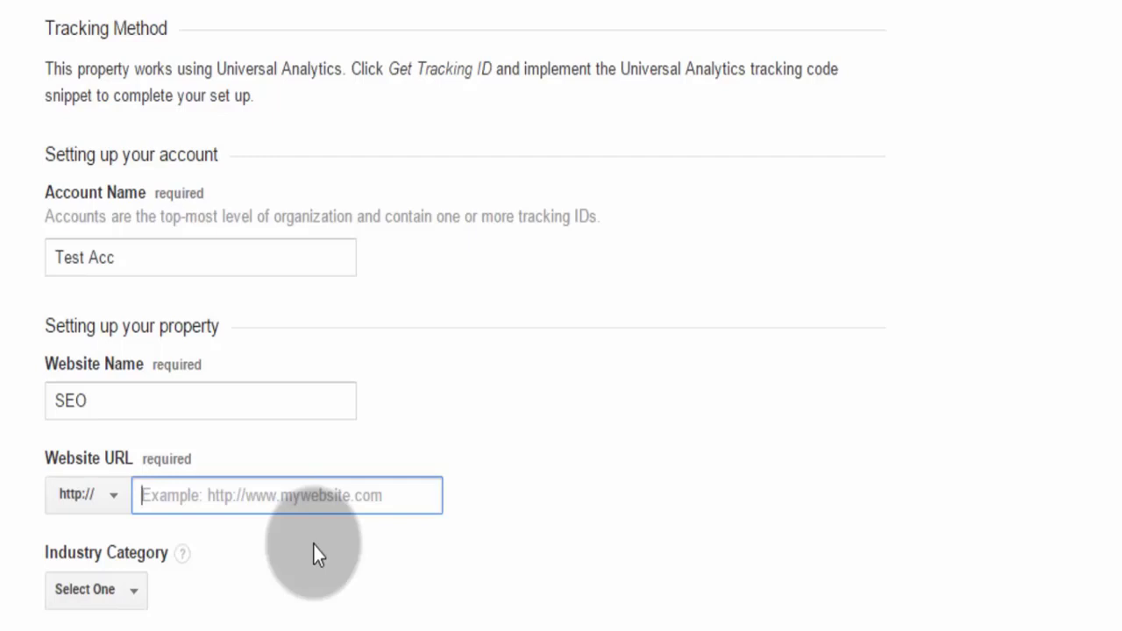
type("seo.inspirearun.com")
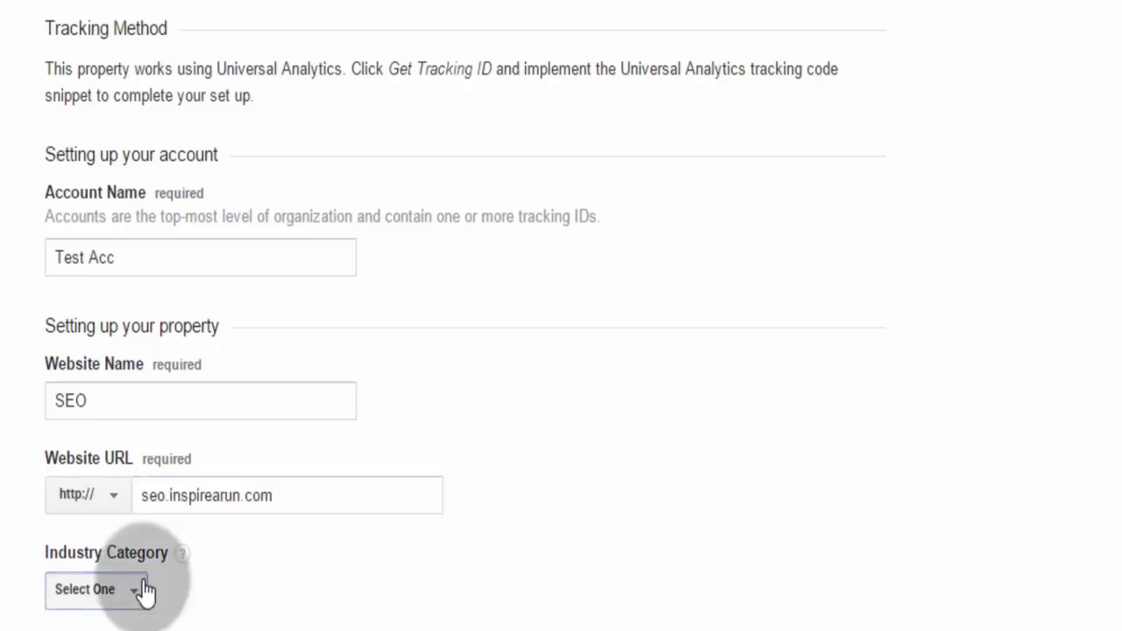
Step: Set the industry category to Jobs and Education and the reporting time zone to India
left_click(143, 591)
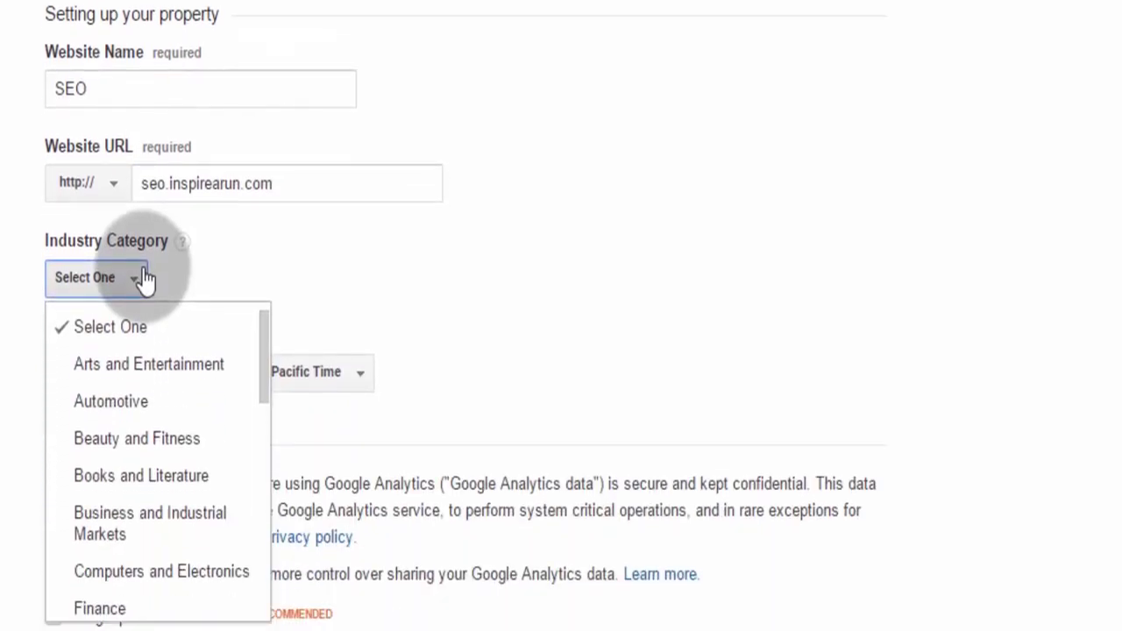
scroll(188, 495, "down", 5)
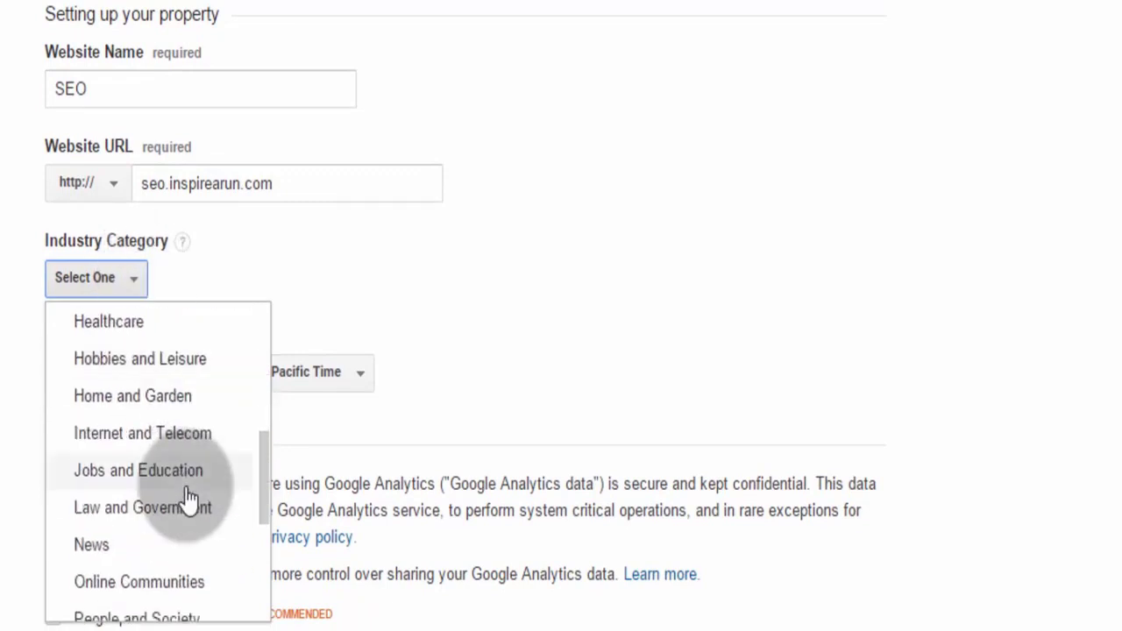
left_click(181, 480)
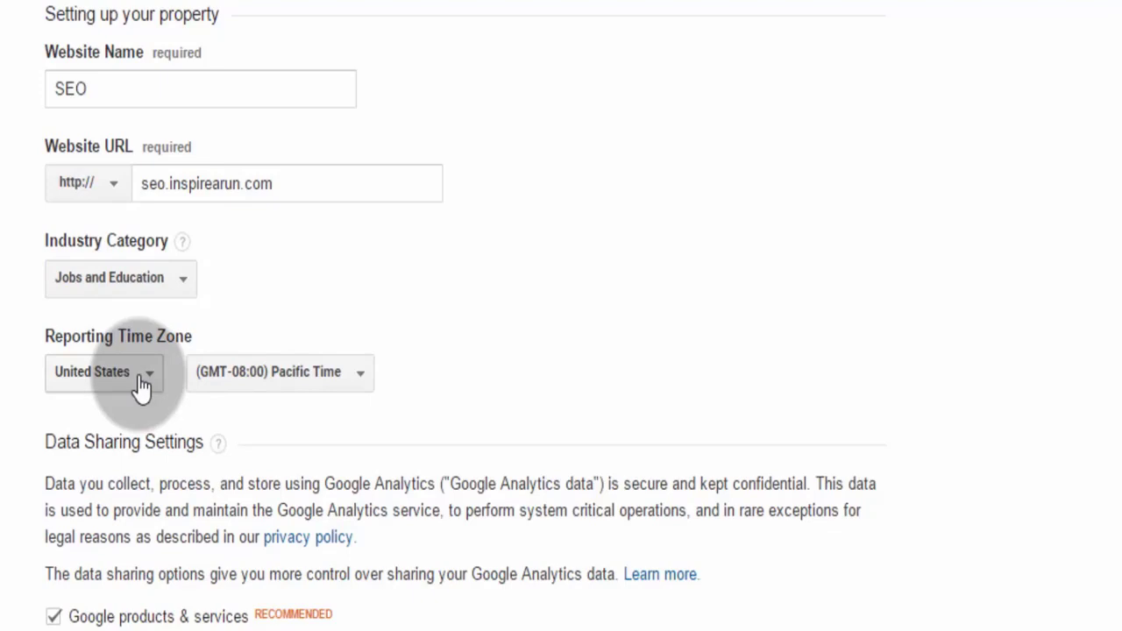
left_click(142, 385)
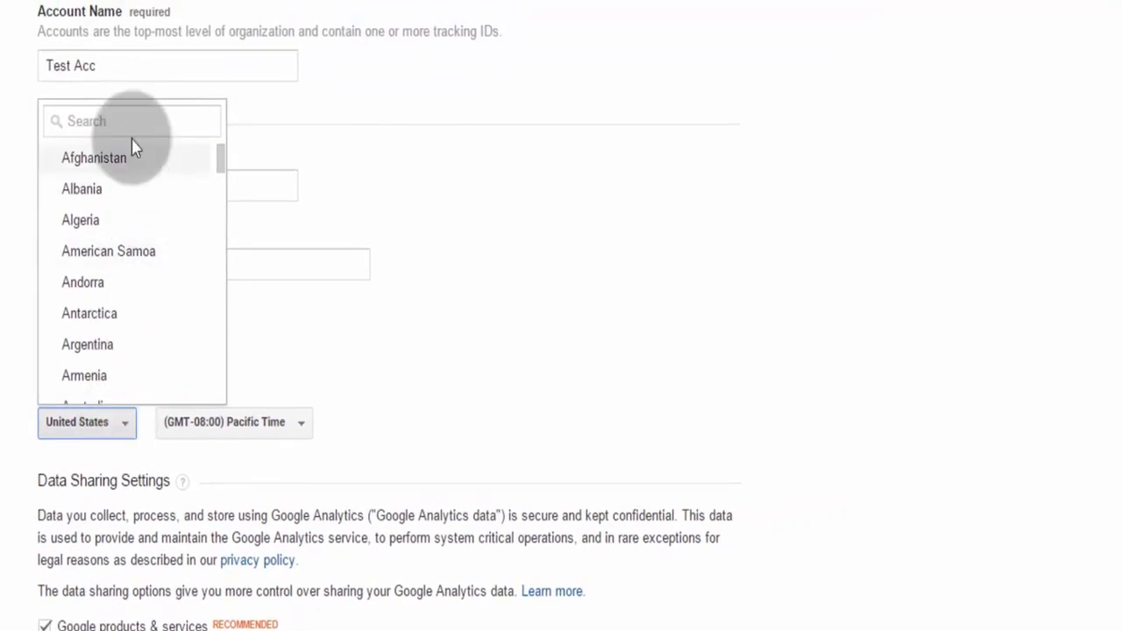
left_click(131, 123)
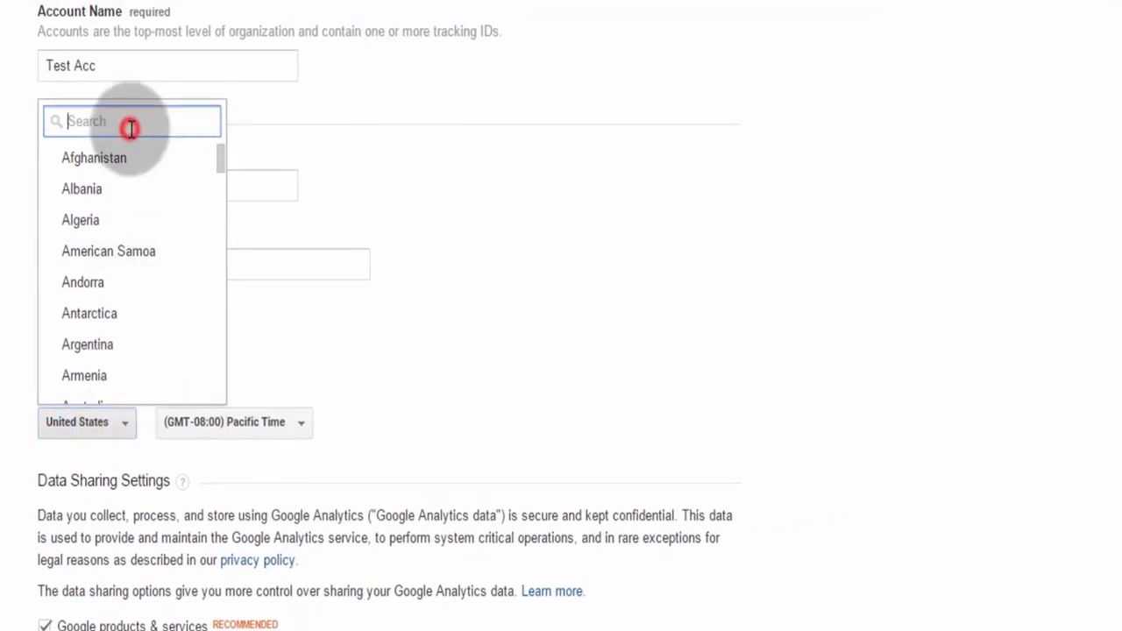
type("ind")
left_click(144, 187)
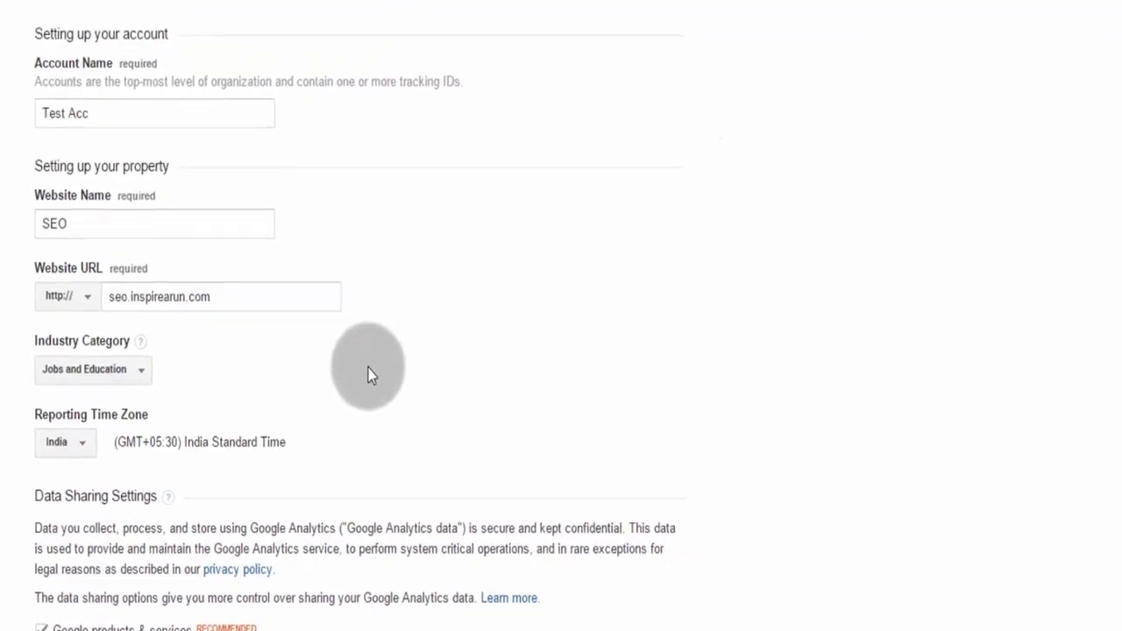
scroll(400, 581, "down", 2)
scroll(248, 467, "down", 2)
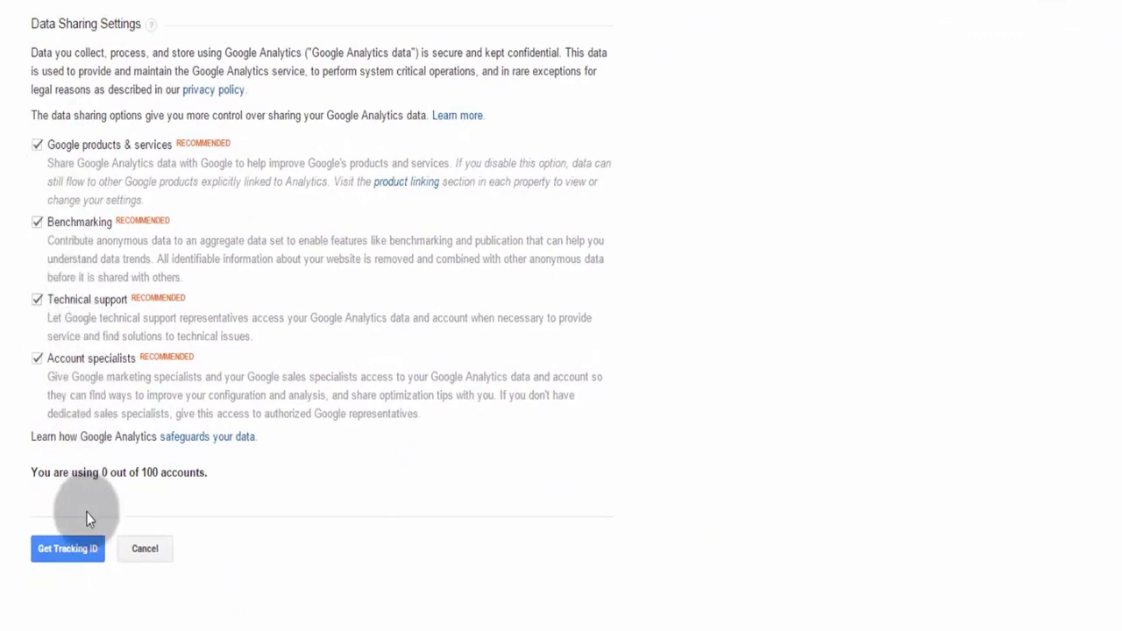
Step: Request a tracking ID and accept the Google Analytics terms of service for India
left_click(76, 554)
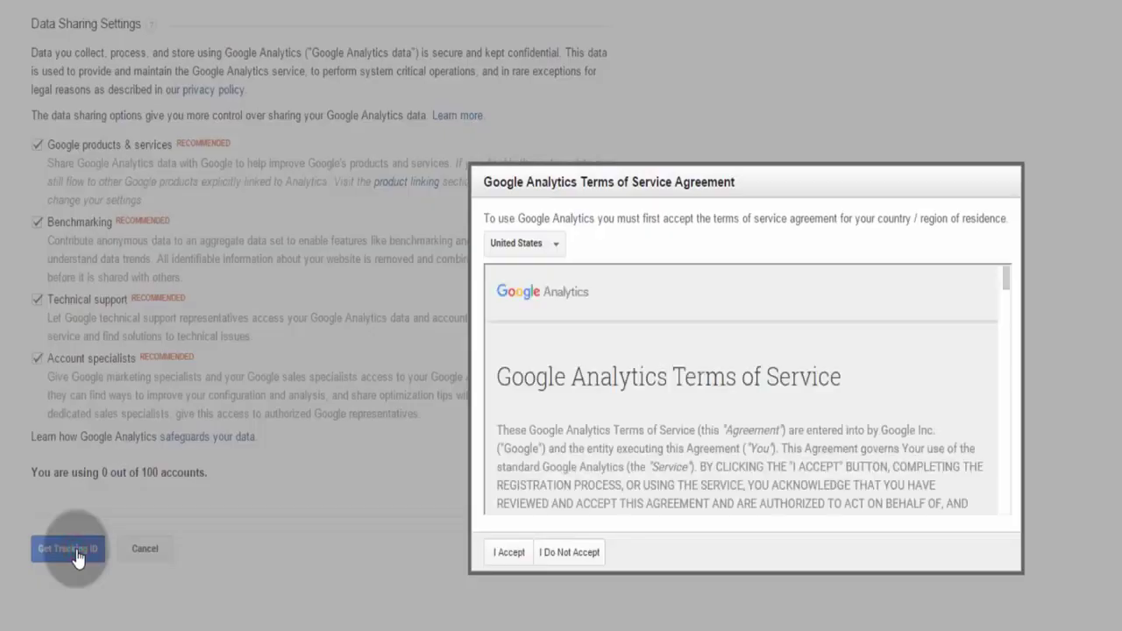
left_click(553, 243)
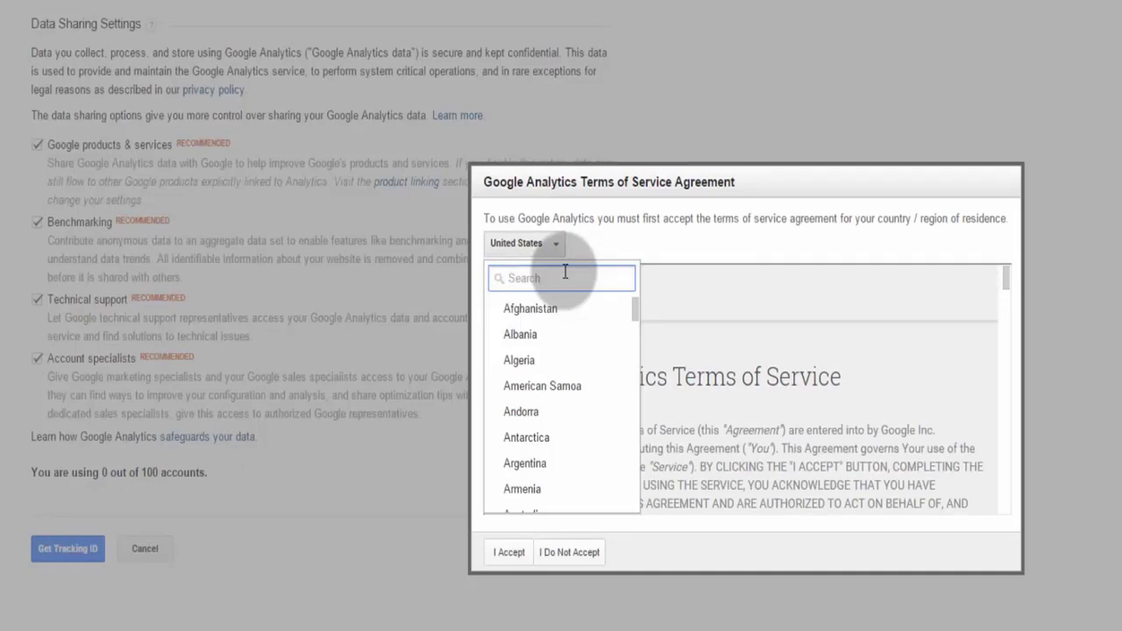
type("in")
left_click(581, 341)
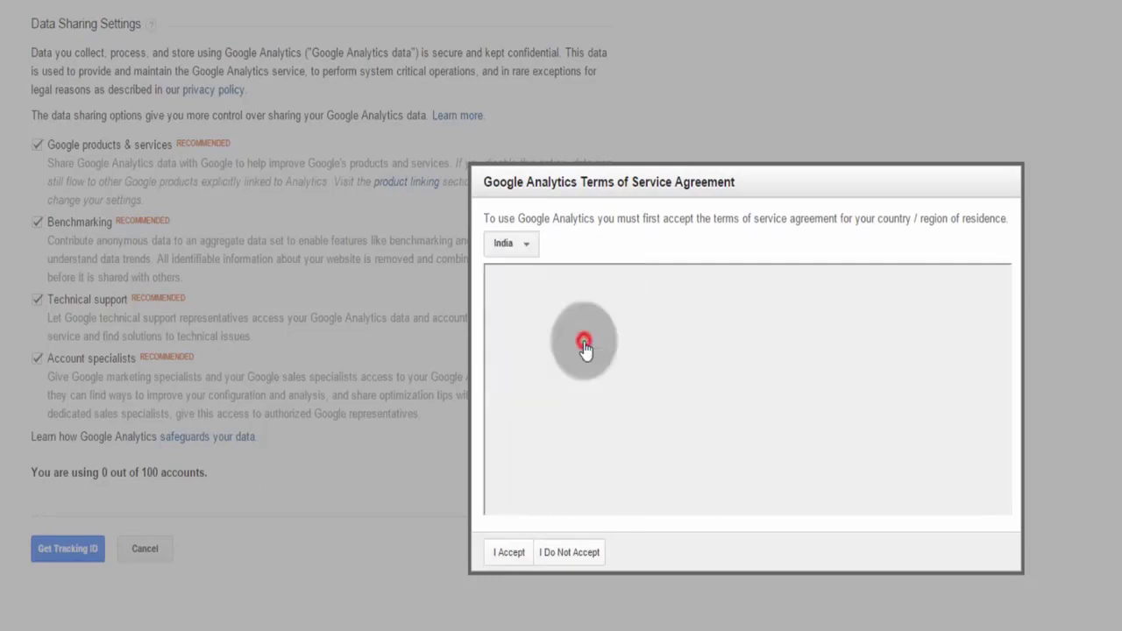
left_click(512, 551)
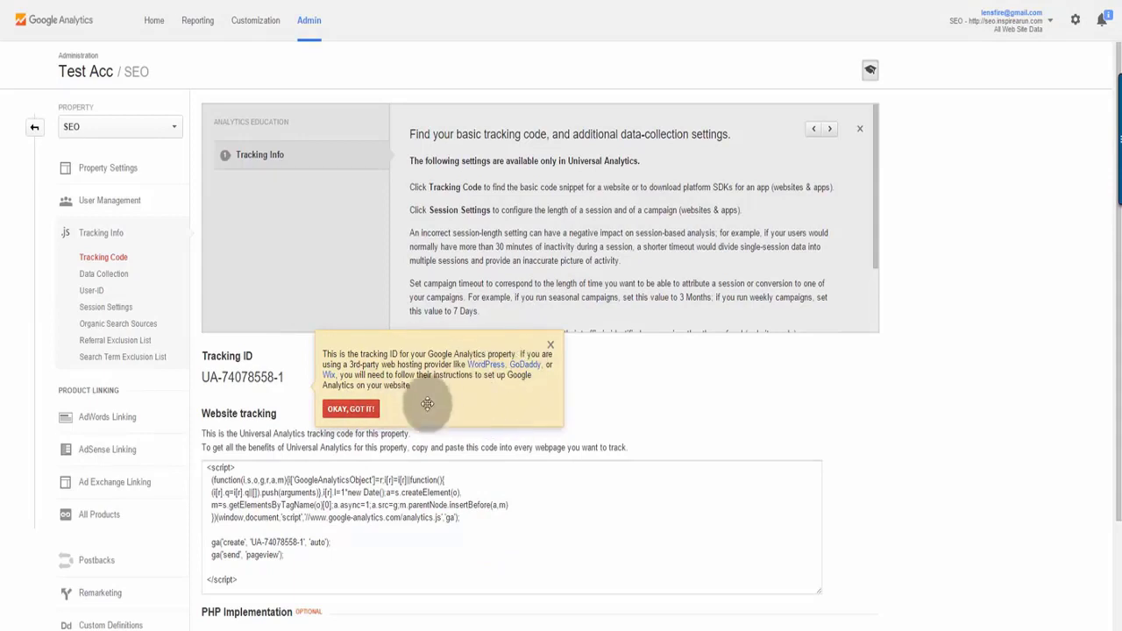
Step: Dismiss the tracking ID tip and select the Website tracking code script to review it
left_click(355, 408)
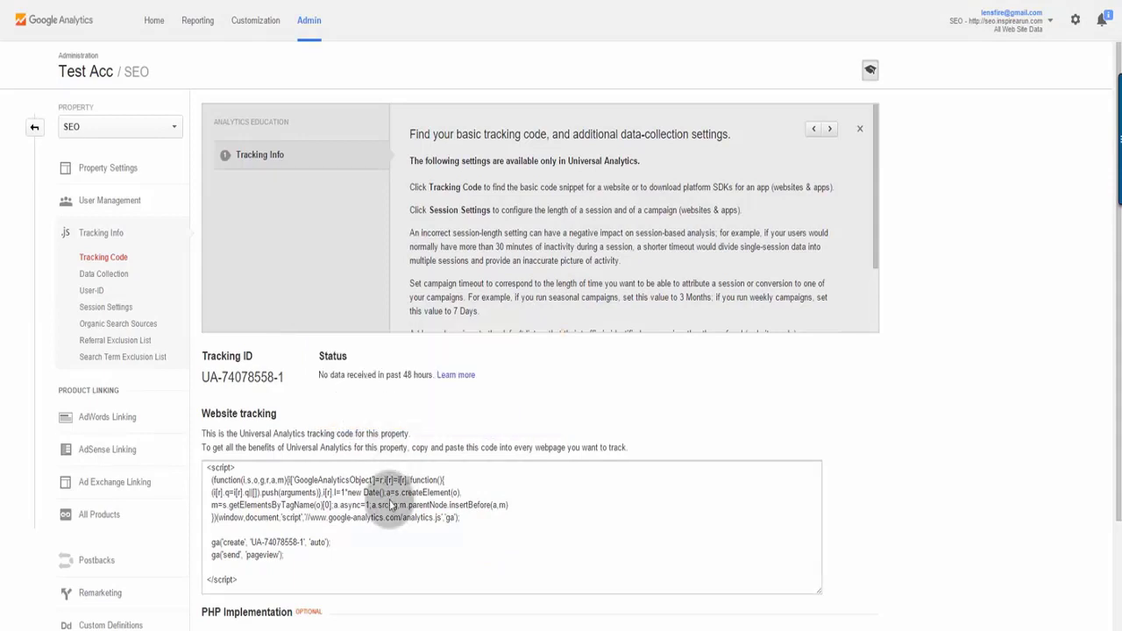
scroll(388, 509, "down", 2)
left_click_drag(263, 375, 195, 265)
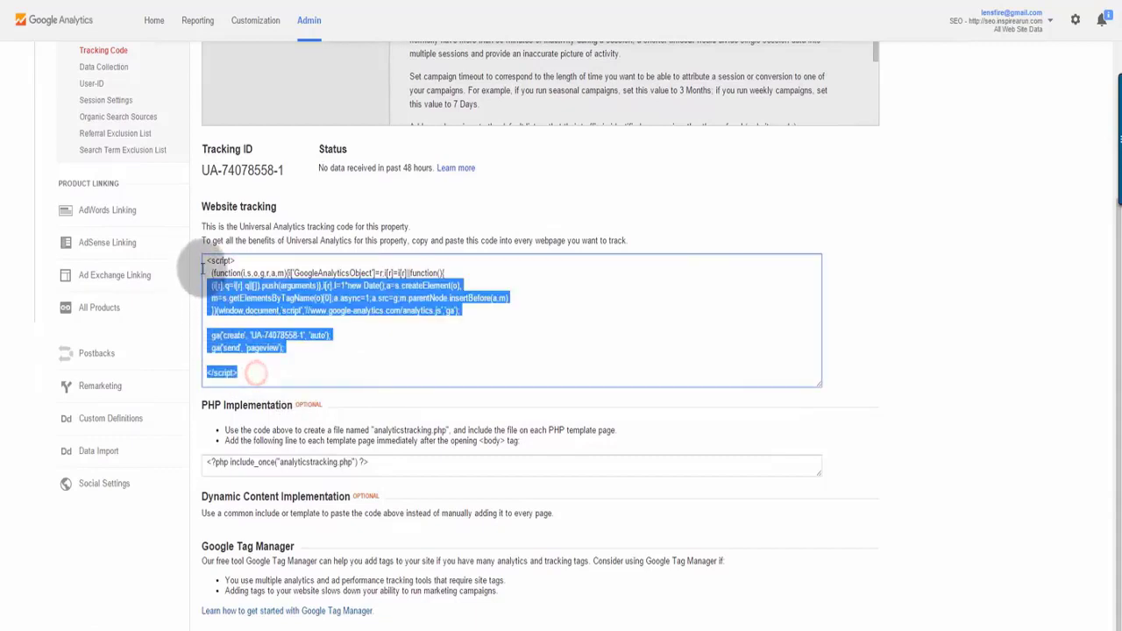
left_click(361, 348)
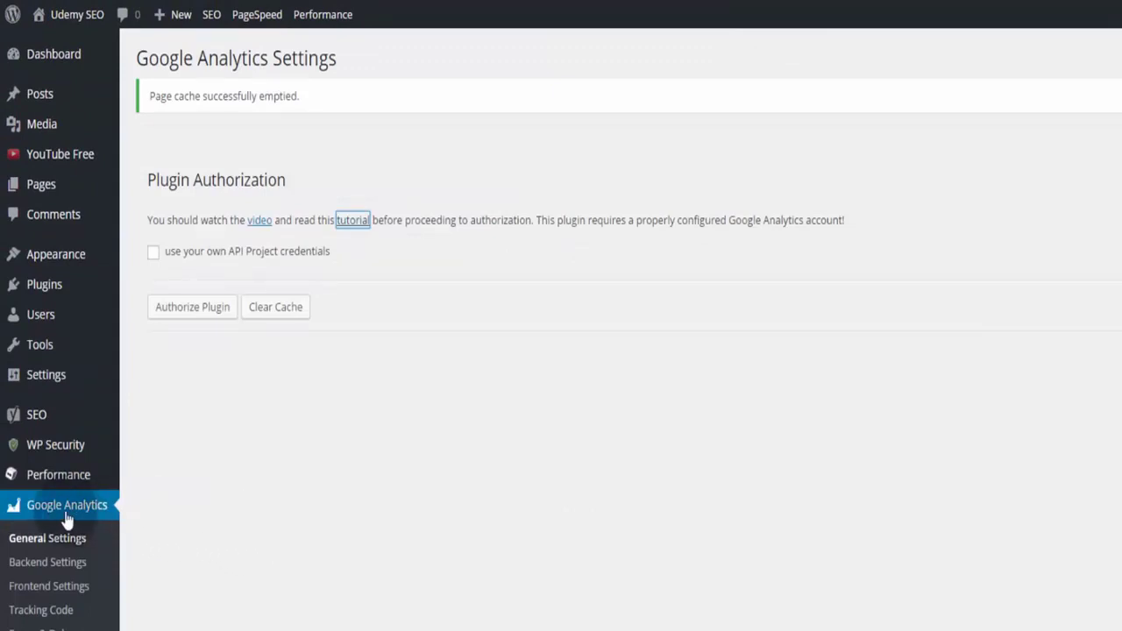
Step: Start authorizing the analytics plugin, allow Google access, and copy the generated access code
left_click(117, 546)
left_click(172, 314)
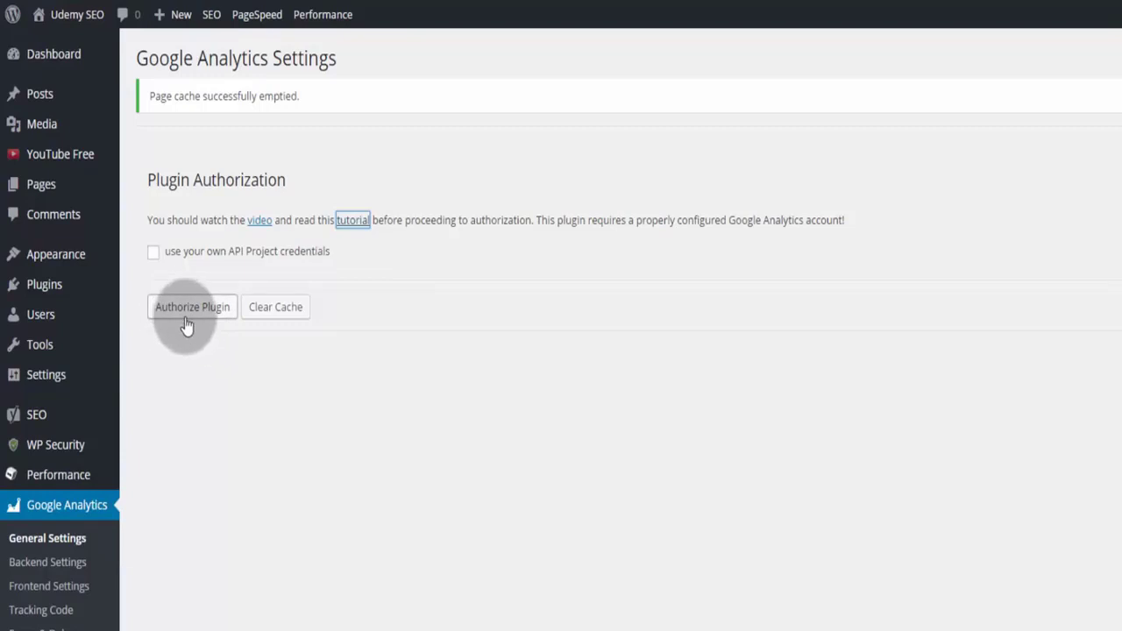
left_click(186, 322)
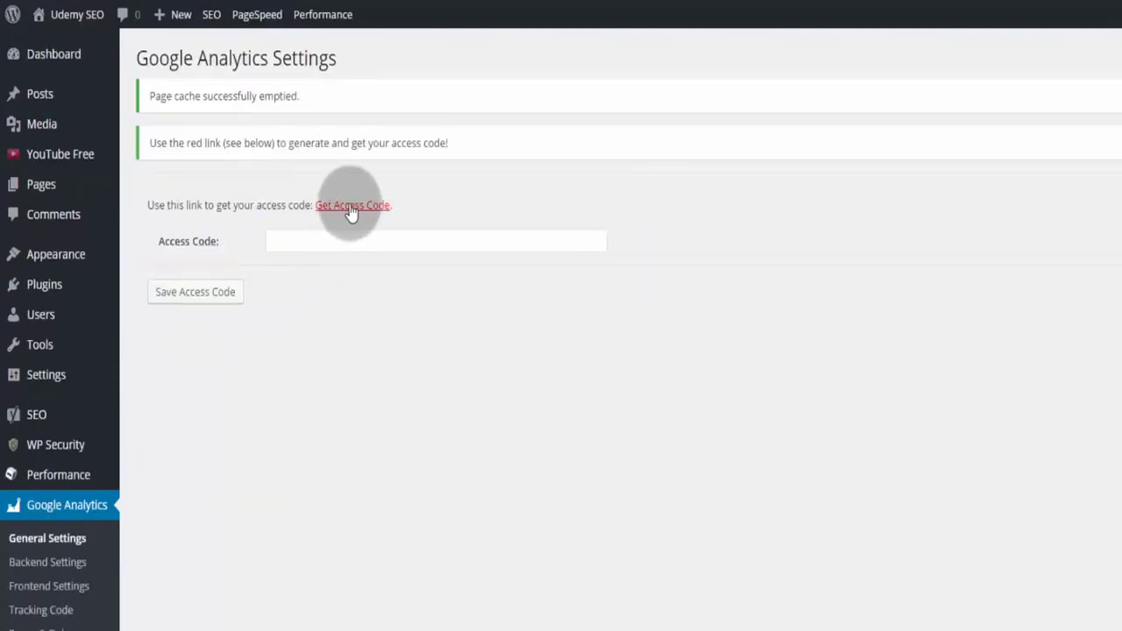
left_click(365, 211)
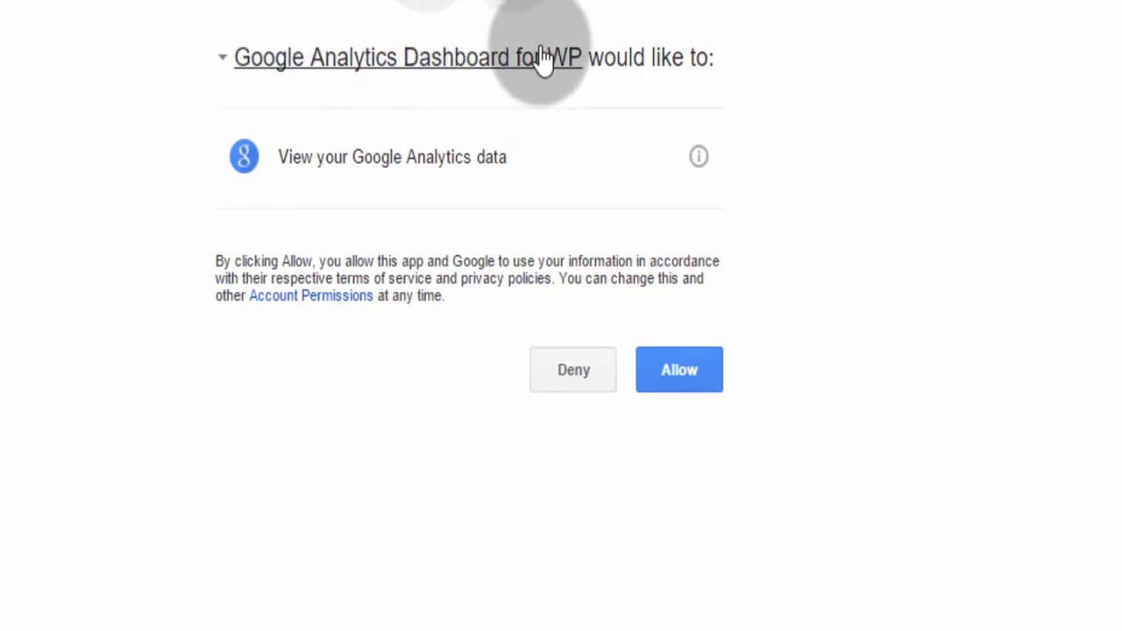
left_click(682, 370)
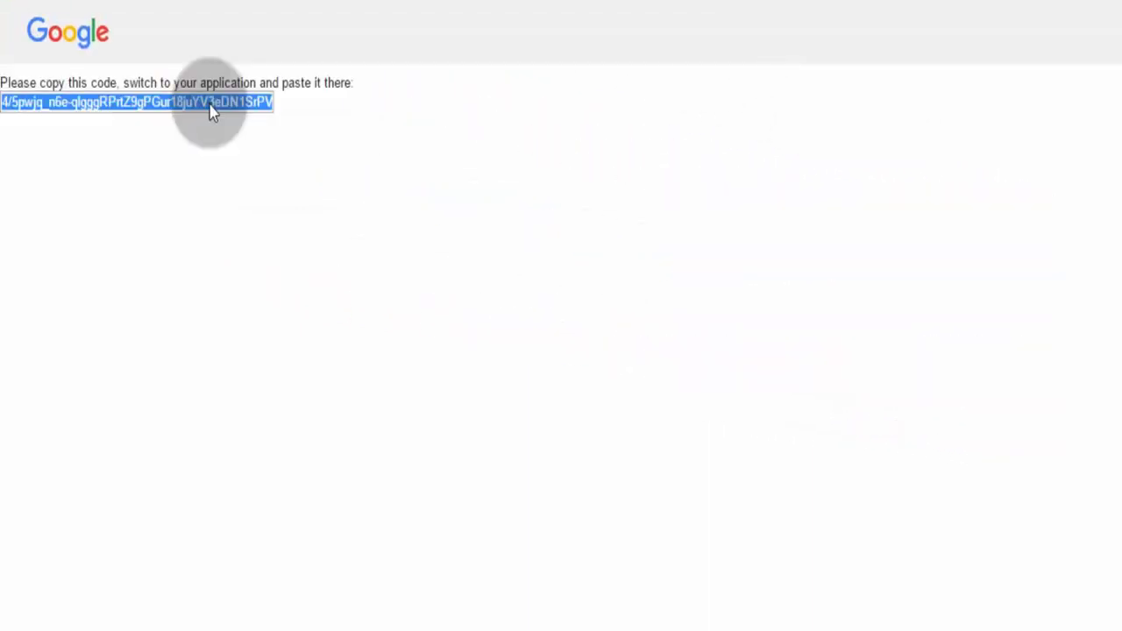
right_click(212, 107)
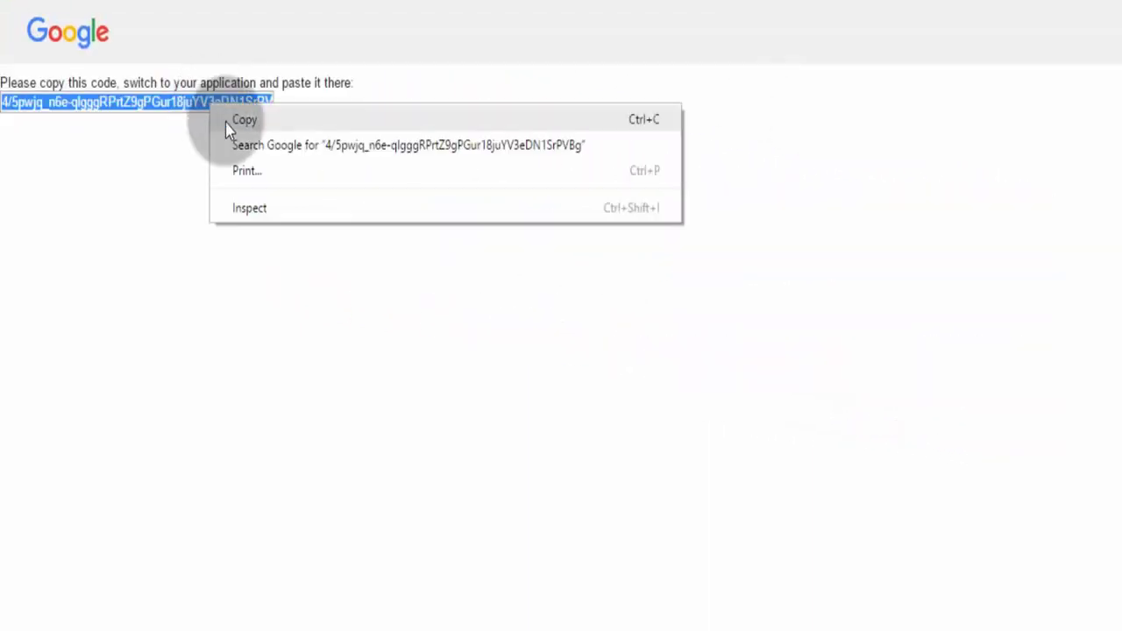
left_click(230, 120)
Step: Paste the access code into the plugin's Access Code field and save it
left_click(599, 51)
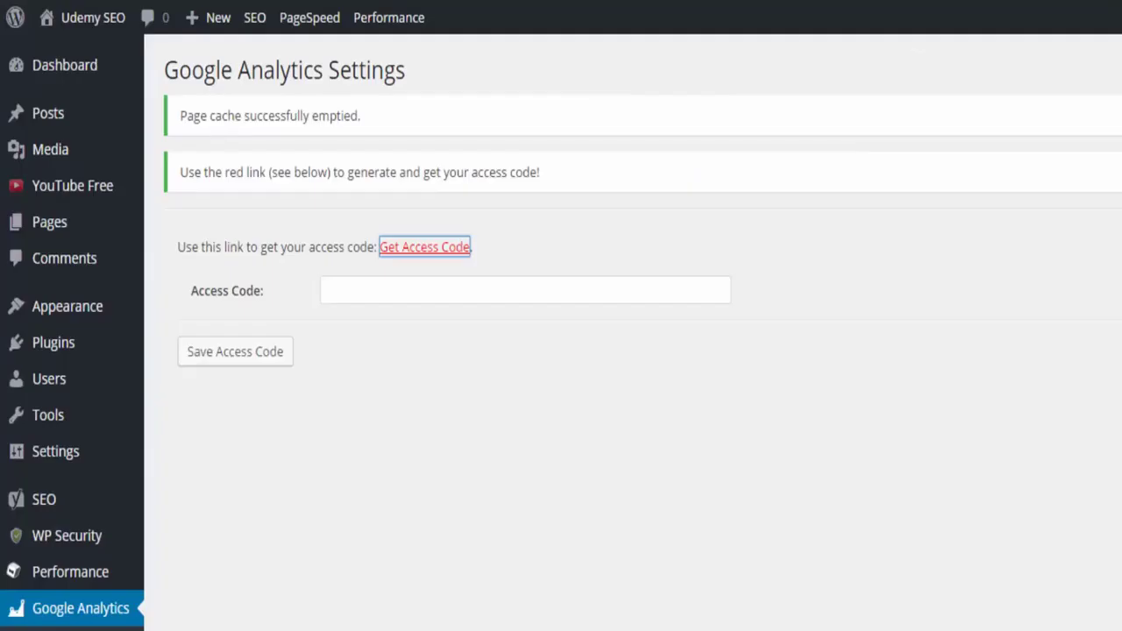
left_click(394, 290)
right_click(392, 294)
left_click(465, 422)
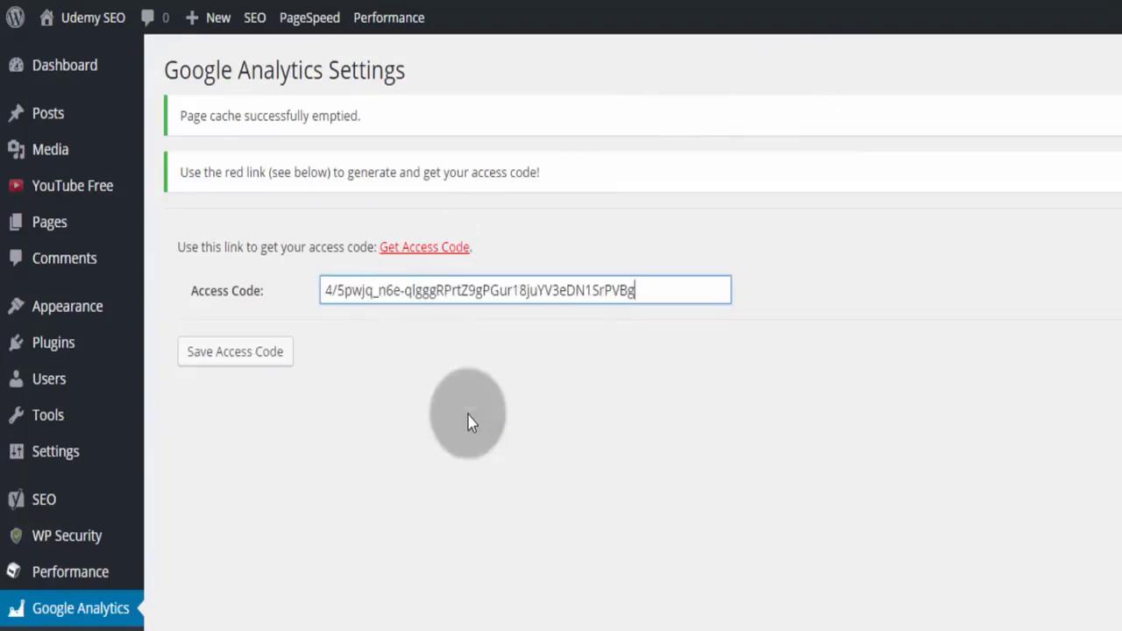
left_click(273, 367)
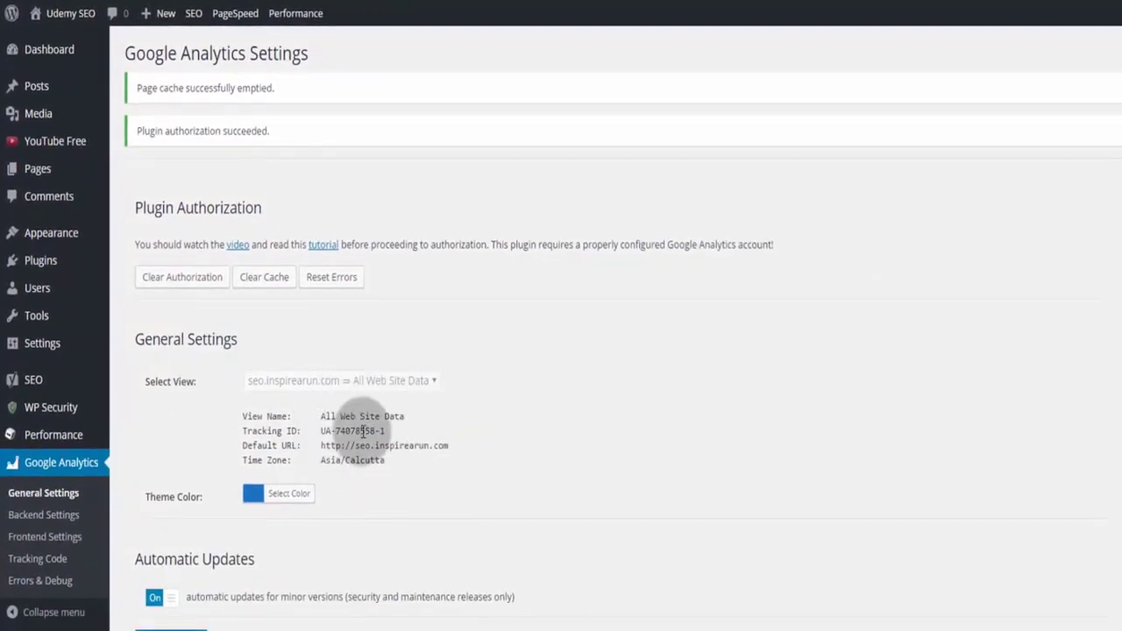
Step: Match the plugin's tracking ID against Google Analytics and save the general settings
left_click_drag(389, 436, 325, 436)
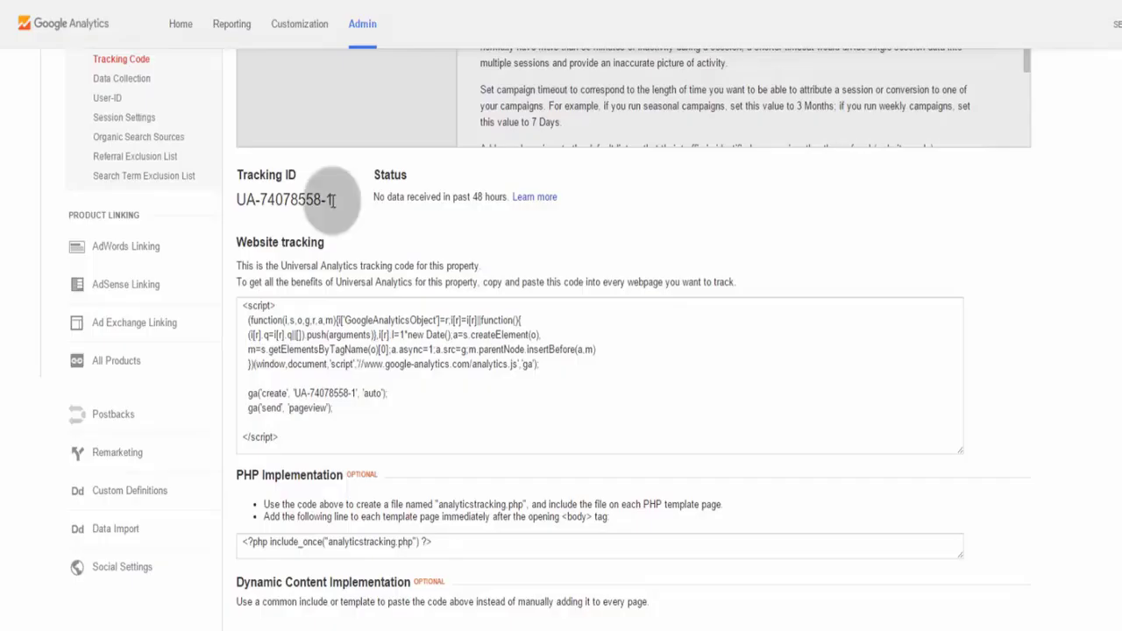
left_click_drag(331, 199, 237, 199)
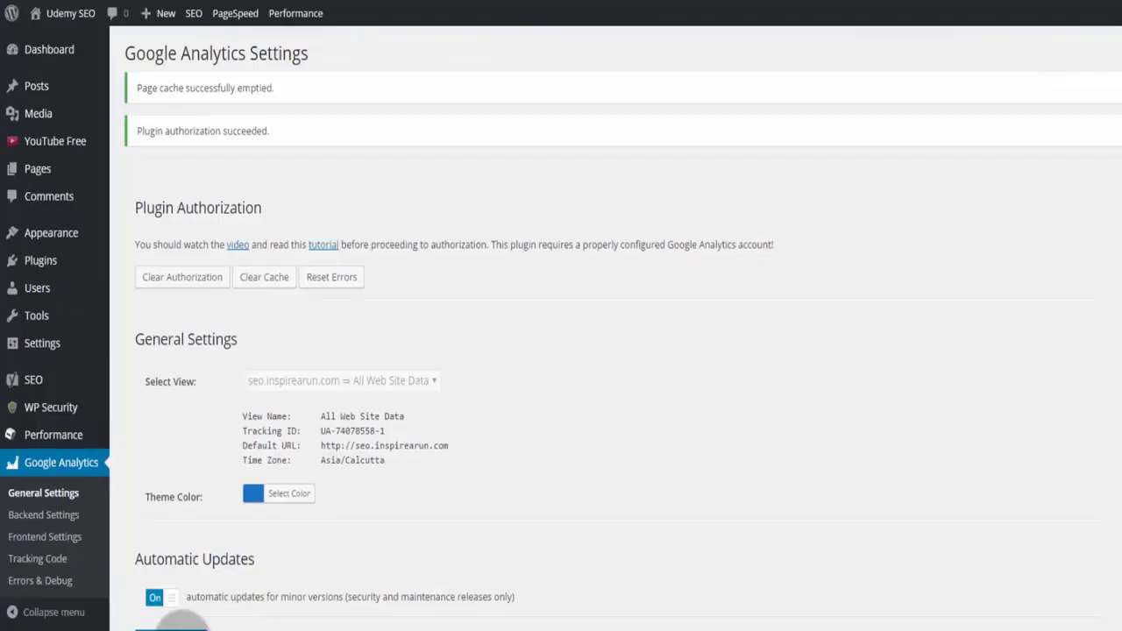
left_click(171, 627)
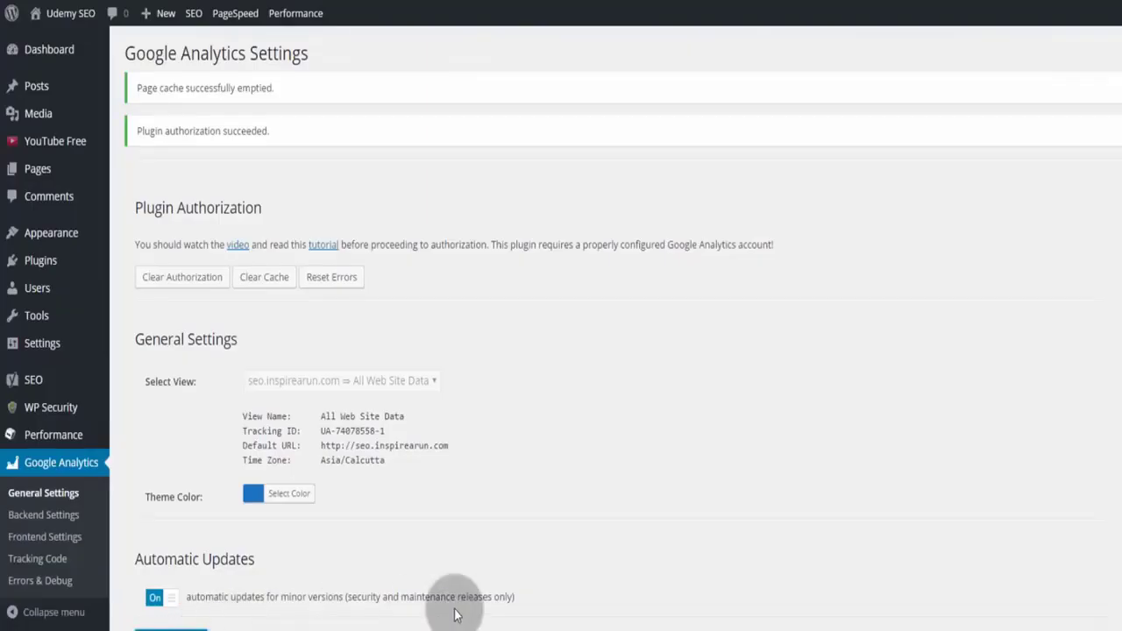
left_click(38, 559)
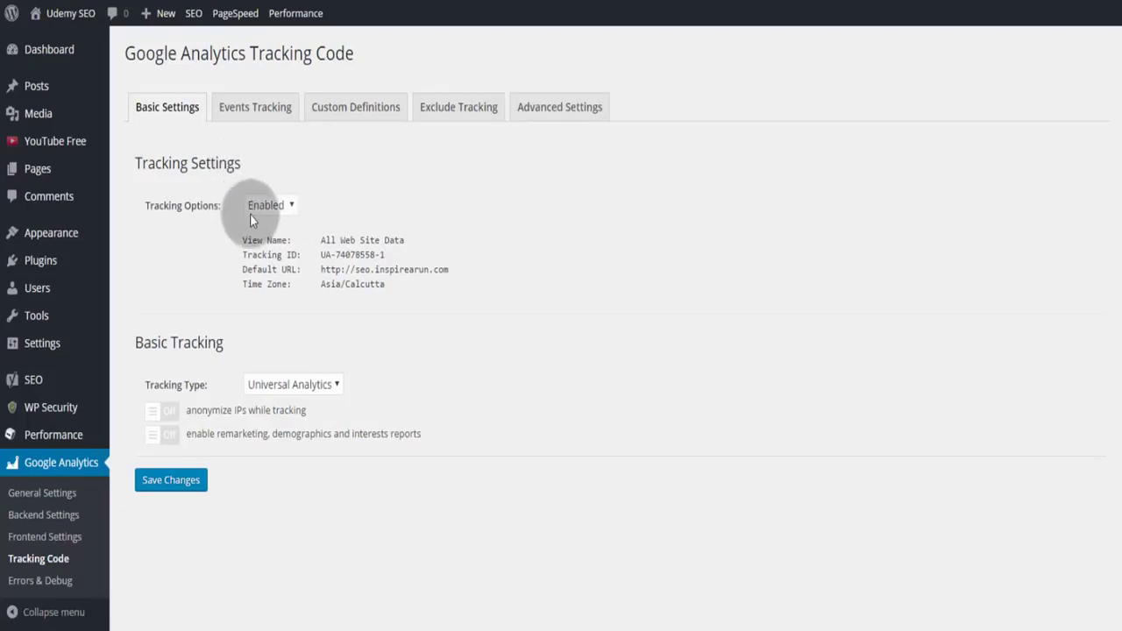
Step: Turn on download, outbound link and affiliate link event tracking
left_click(254, 108)
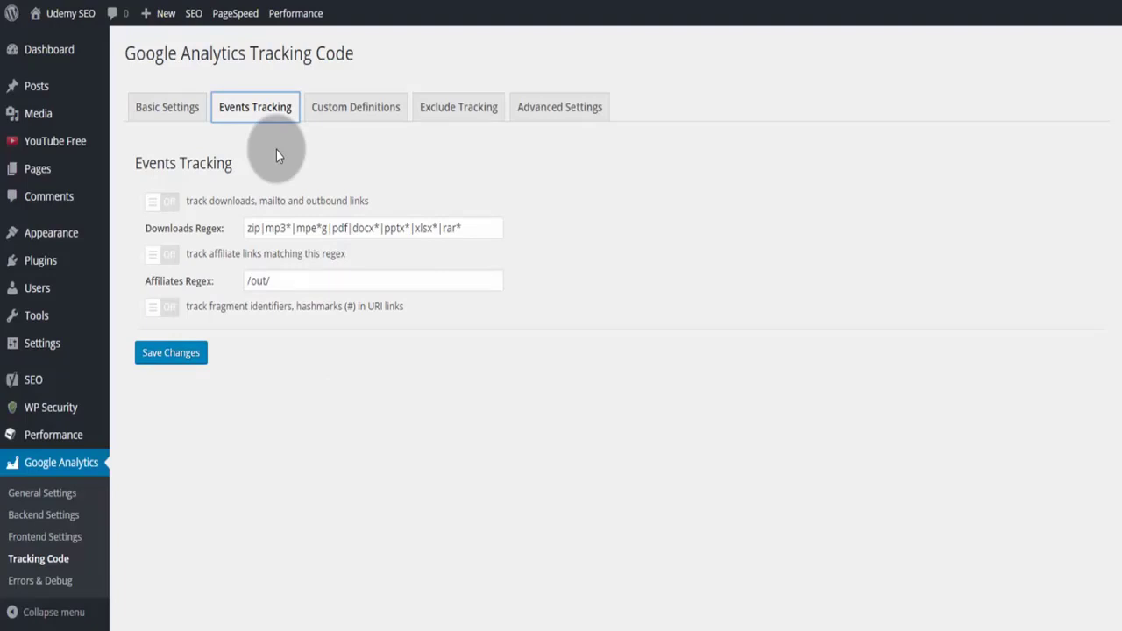
left_click(169, 200)
left_click(170, 255)
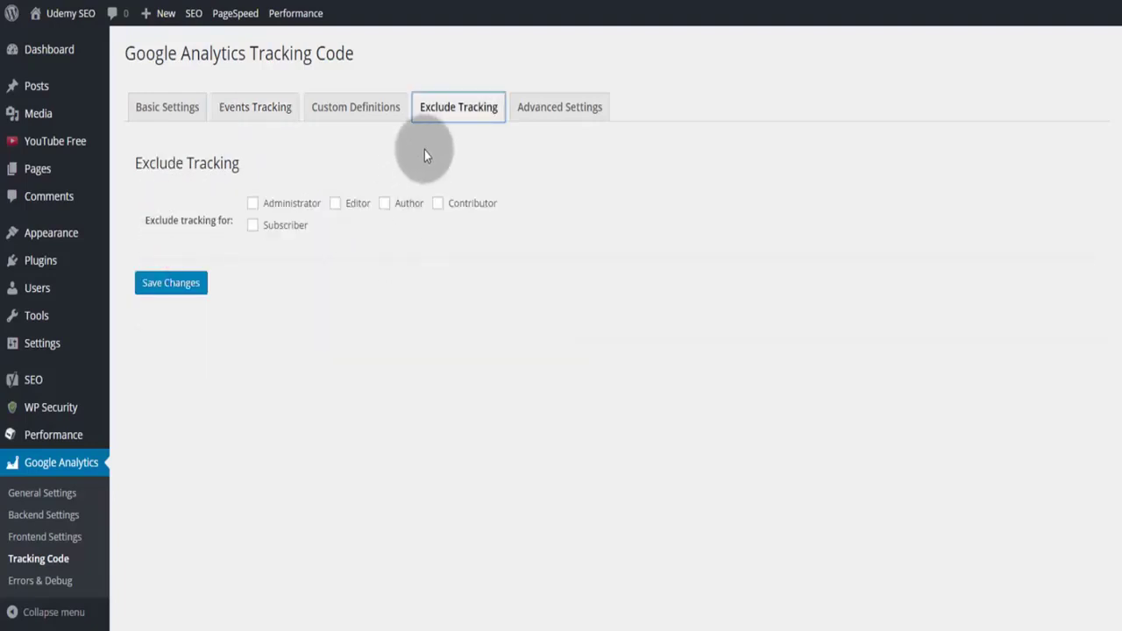
Step: Exclude Administrator, Editor and Author from Analytics tracking and save the changes
left_click(252, 203)
left_click(335, 203)
left_click(384, 203)
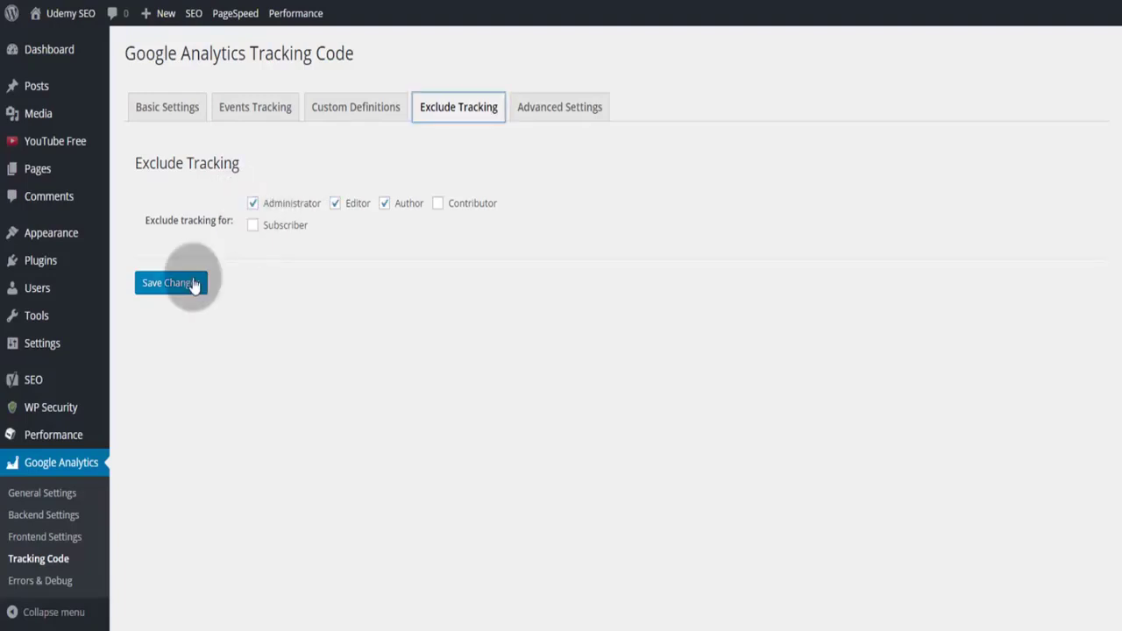
left_click(194, 285)
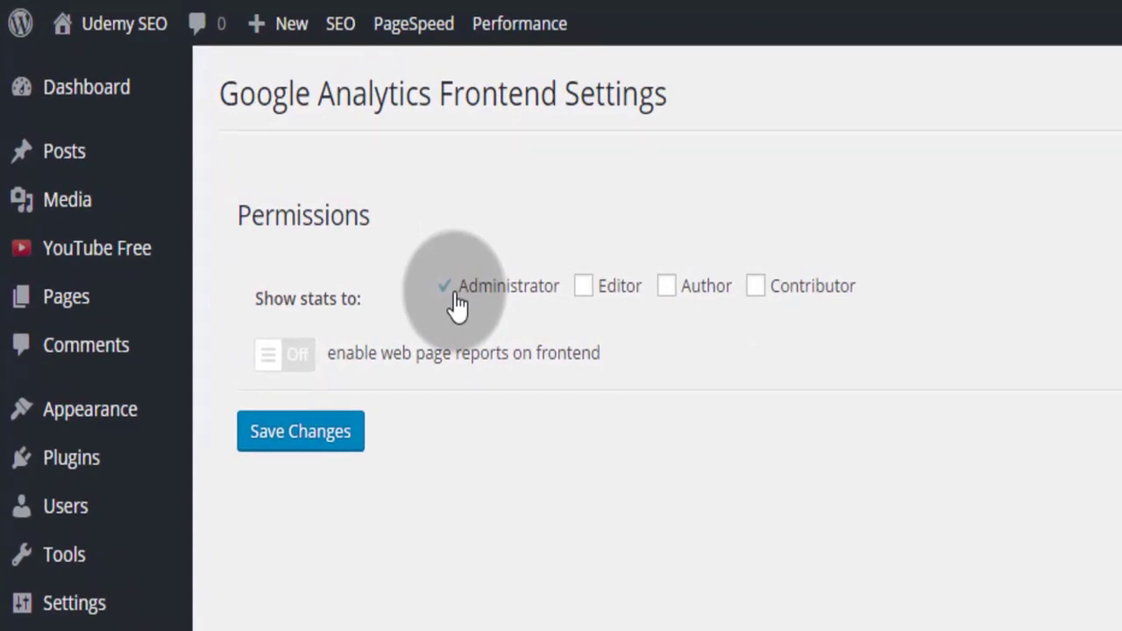
Step: From Backend Settings, go to the dashboard and drag the Google Analytics Dashboard widget into the third column
left_click(68, 441)
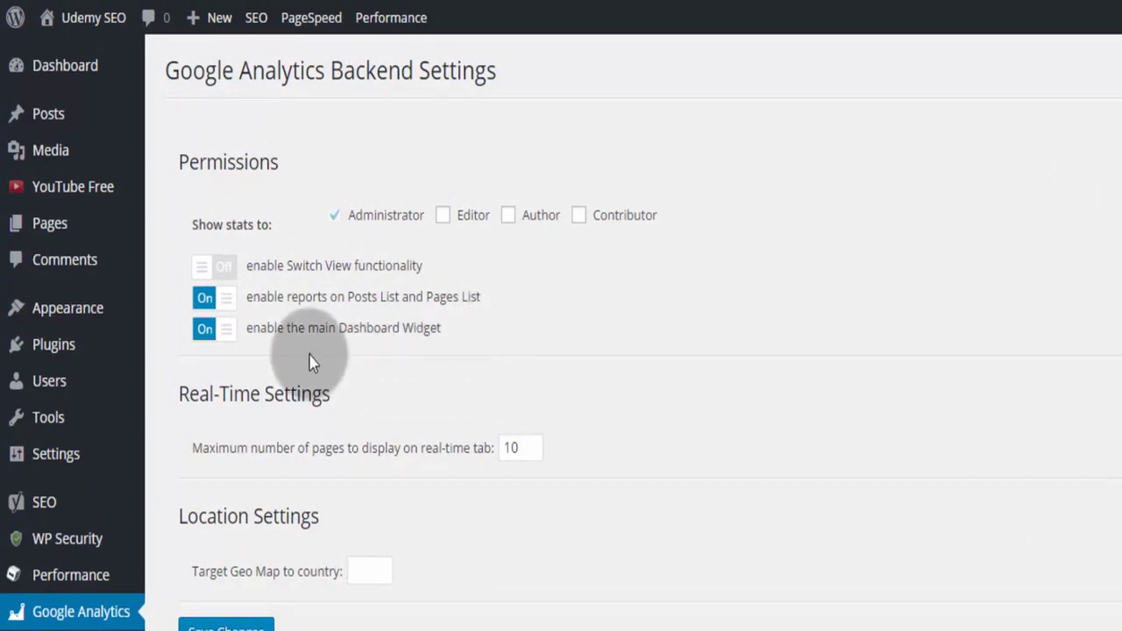
mouse_move(37, 73)
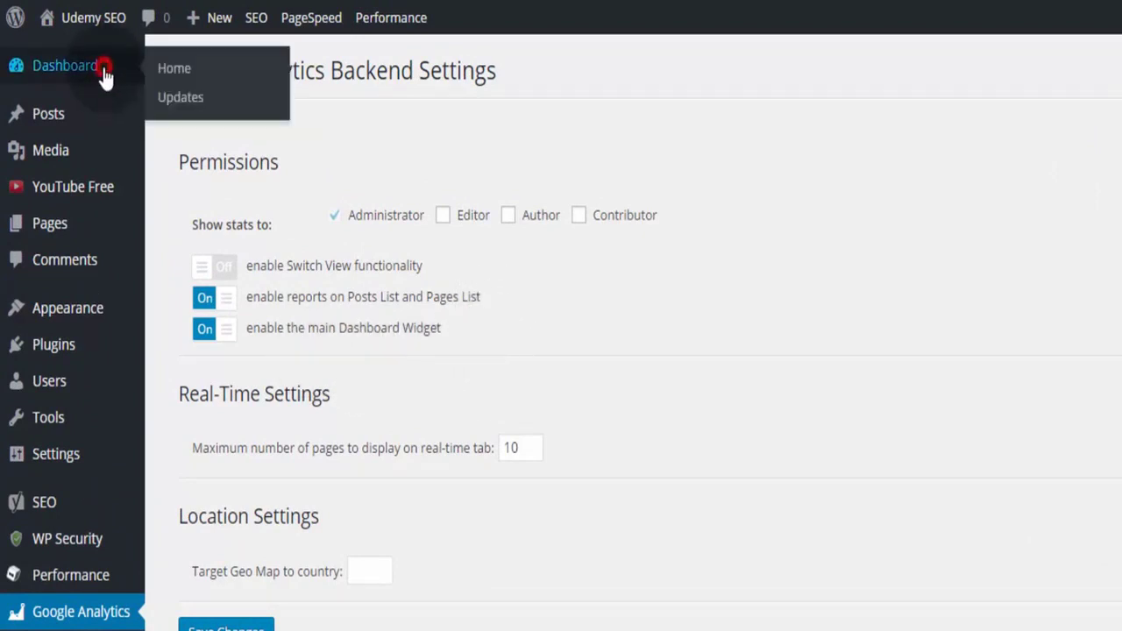
left_click(65, 67)
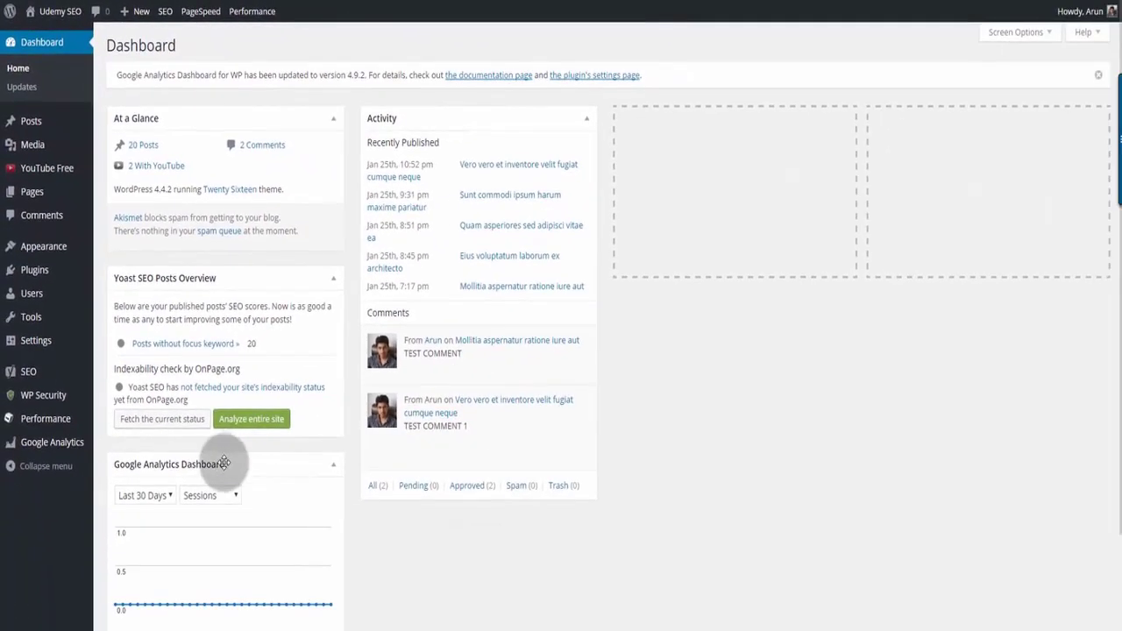
left_click_drag(247, 453, 712, 139)
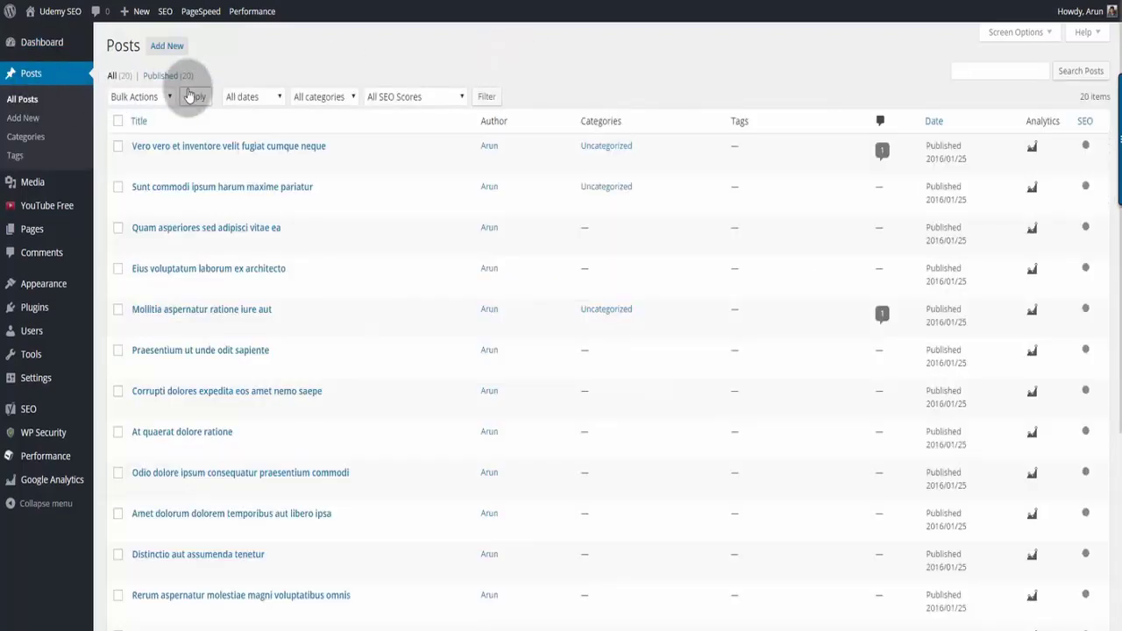
Step: View the Last 30 Days analytics report for the post 'Sunt commodi ipsum harum maxime pariatur'
left_click(1032, 191)
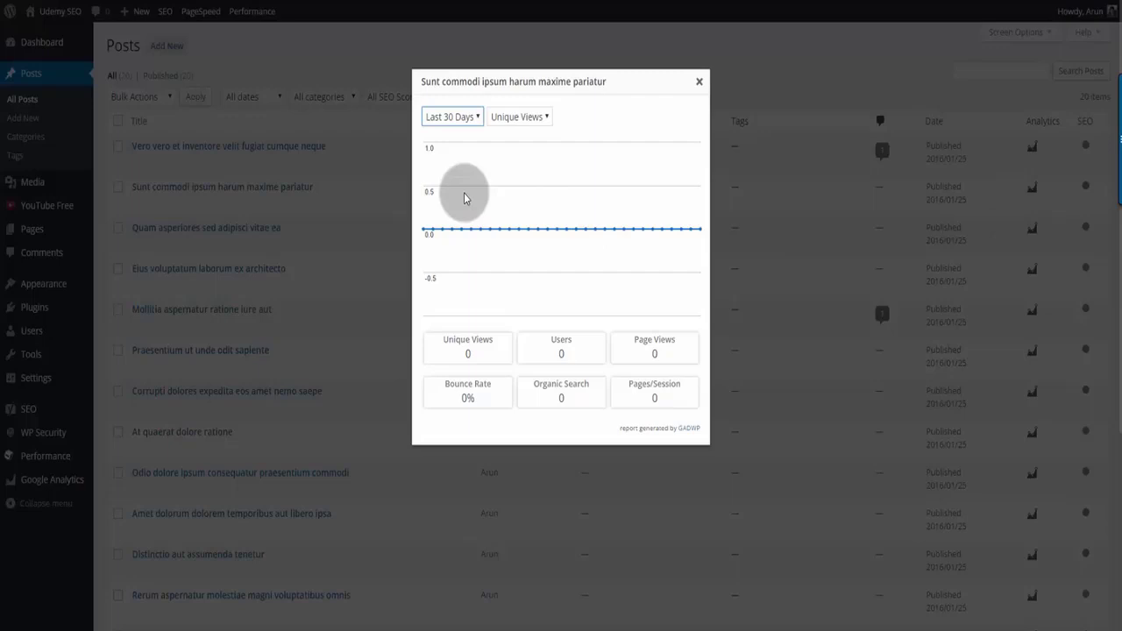
left_click(457, 117)
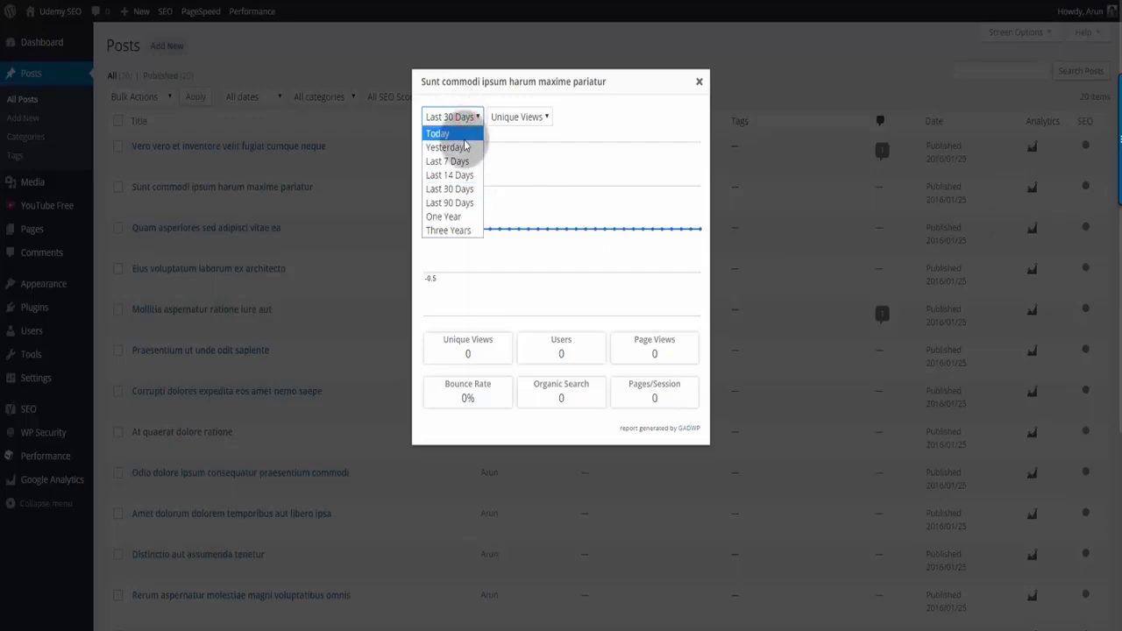
left_click(467, 187)
left_click(699, 79)
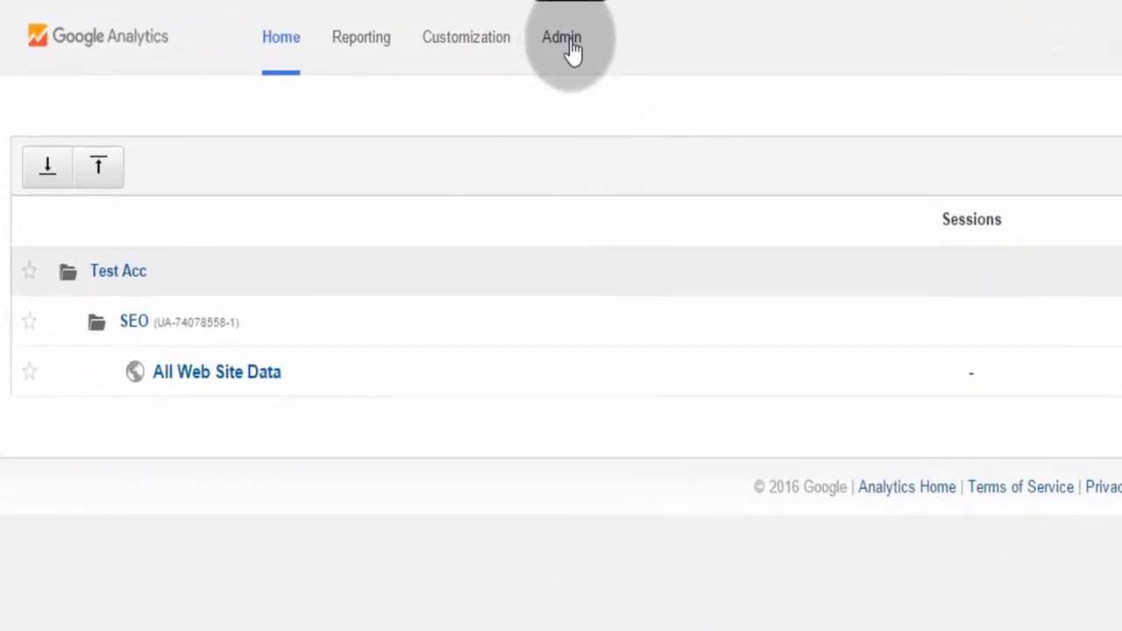
Step: Open the Google Analytics Admin page and keep the SEO property selected
left_click(568, 48)
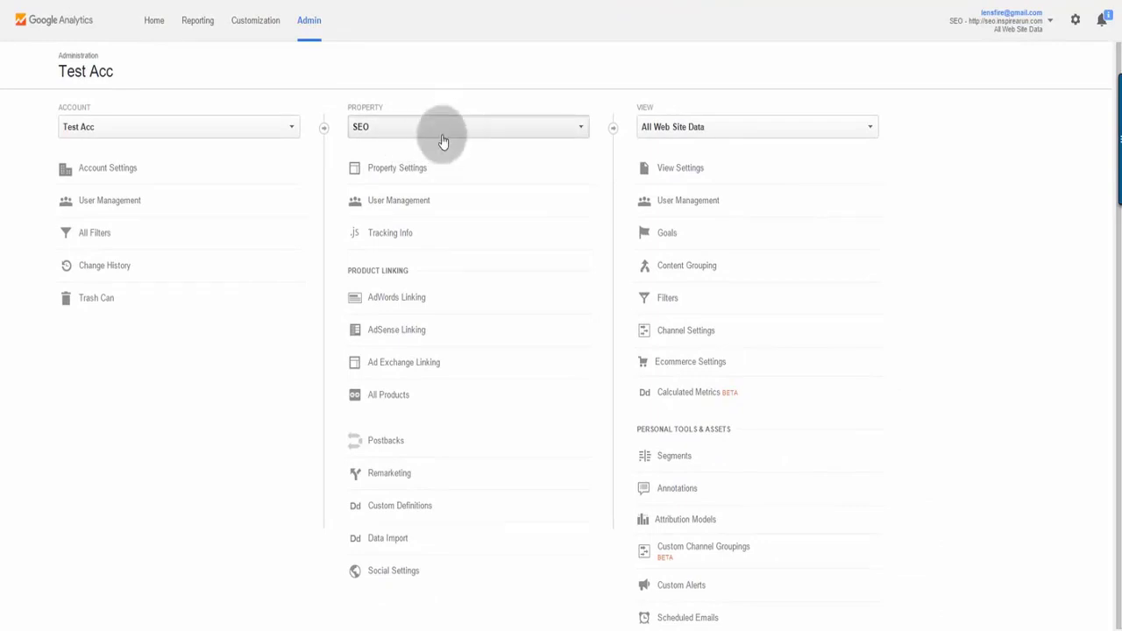
left_click(442, 127)
left_click(430, 98)
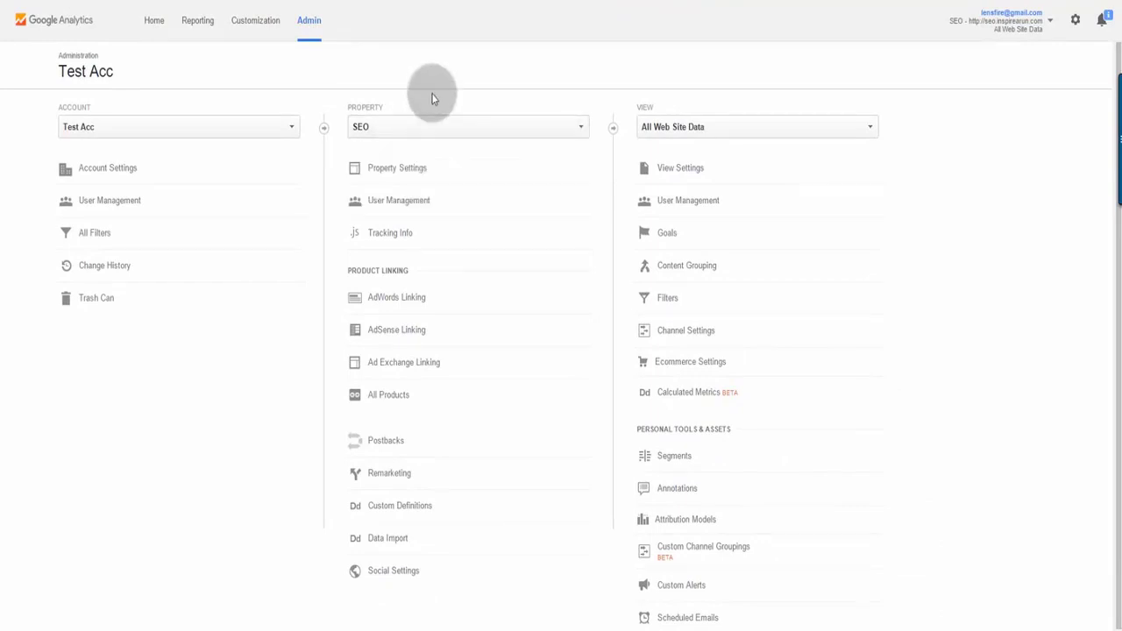
Step: Enable demographics and interest reports and enhanced link attribution in the SEO property settings
left_click(404, 172)
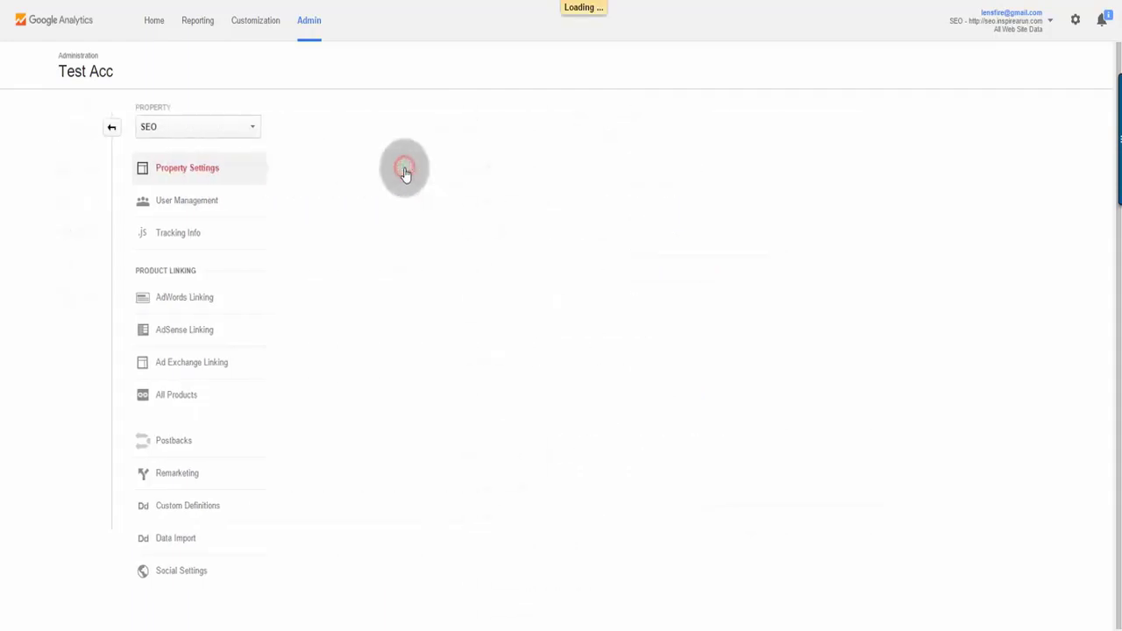
scroll(404, 174, "down", 3)
scroll(404, 172, "down", 2)
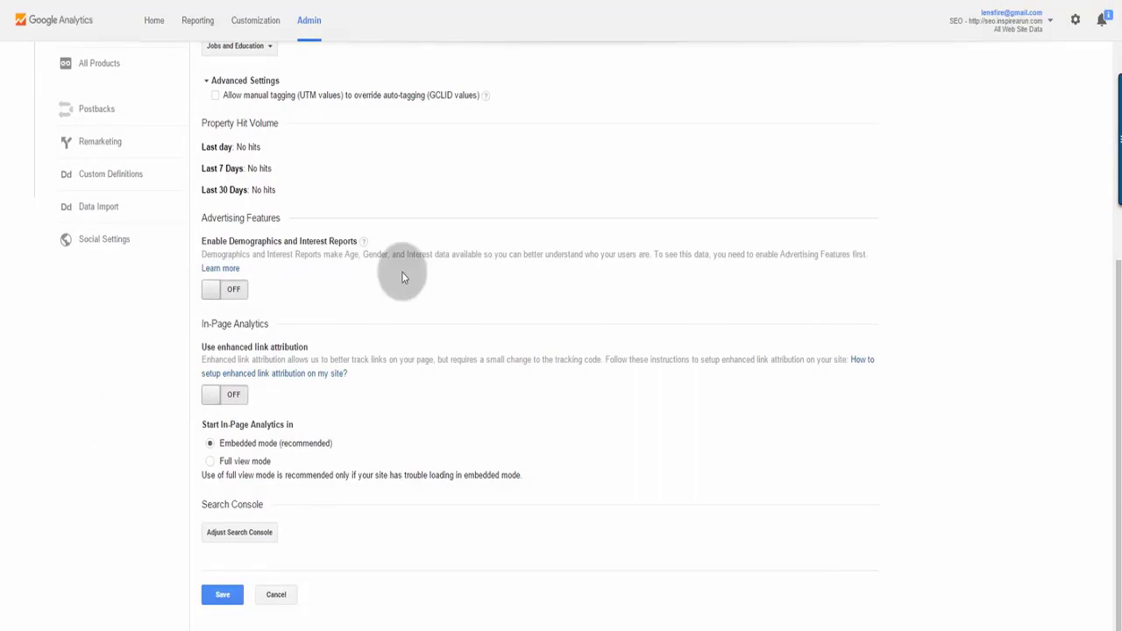
left_click(235, 301)
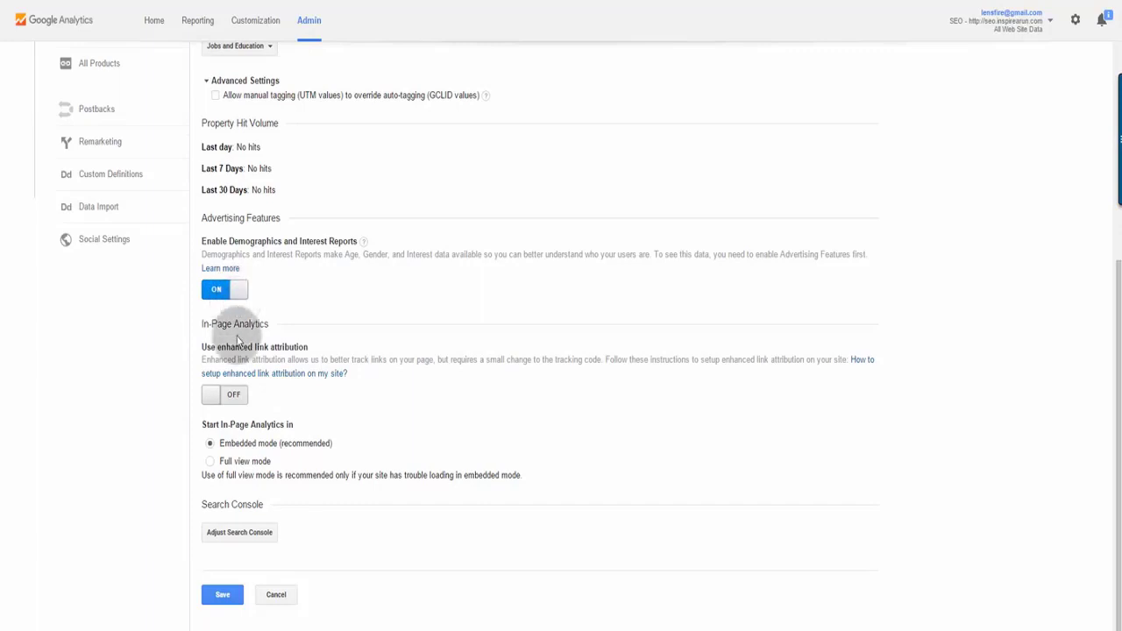
left_click(235, 396)
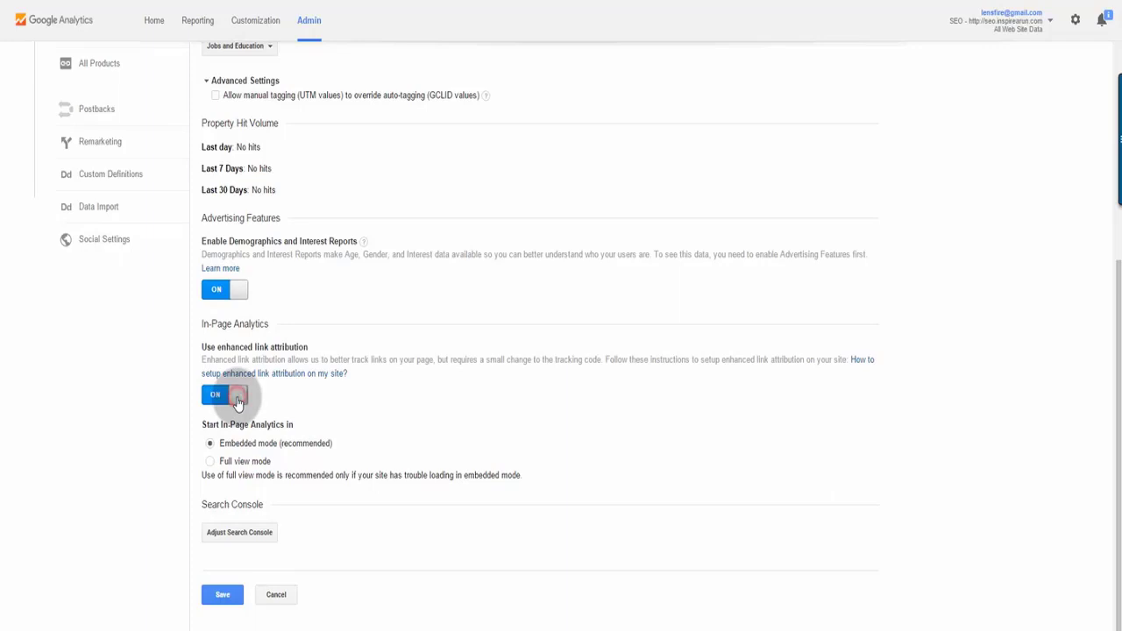
left_click(258, 537)
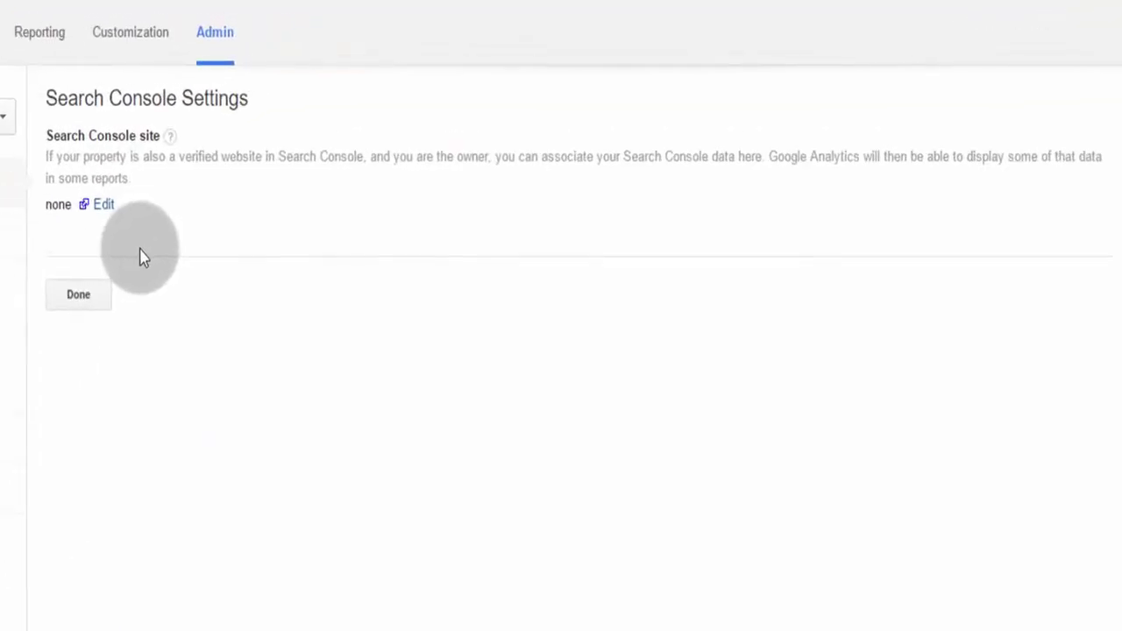
left_click(98, 205)
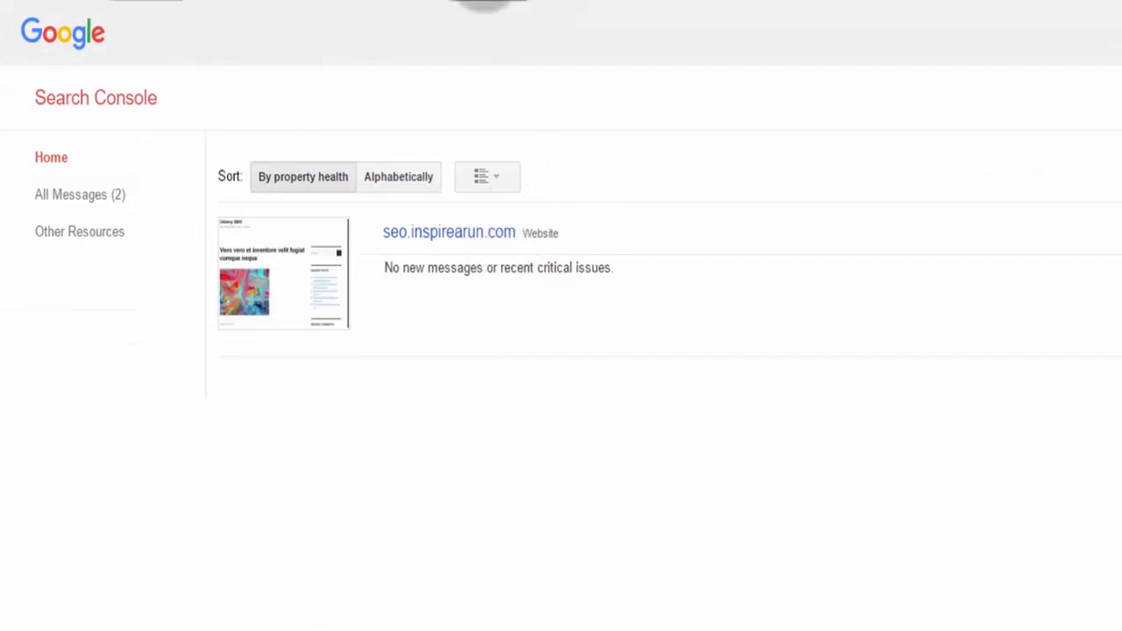
left_click(483, 2)
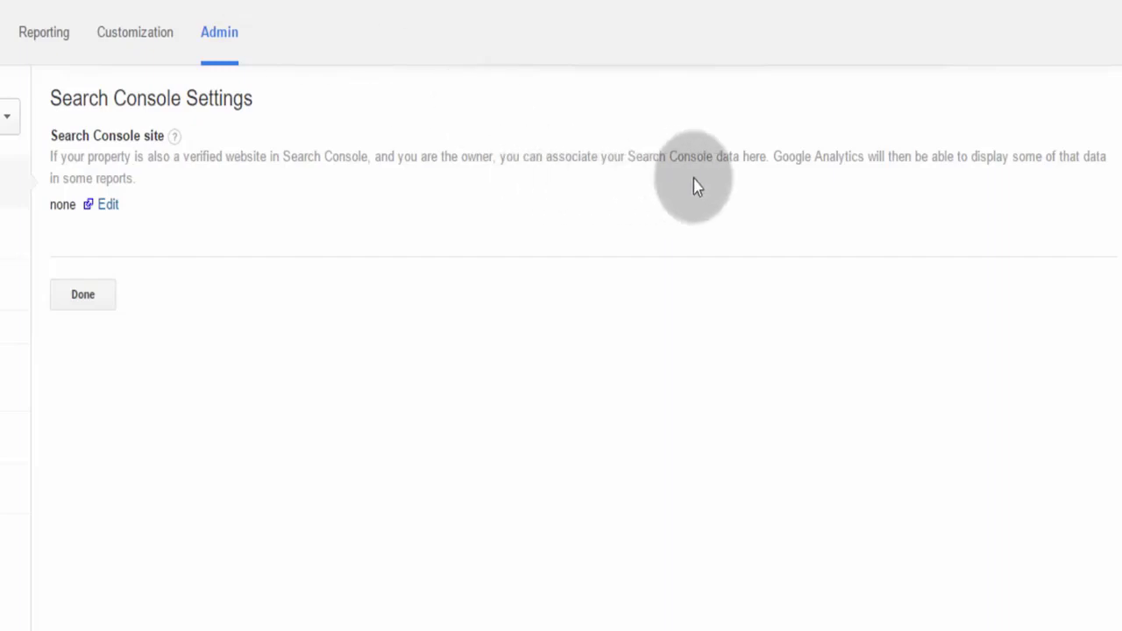
left_click(108, 207)
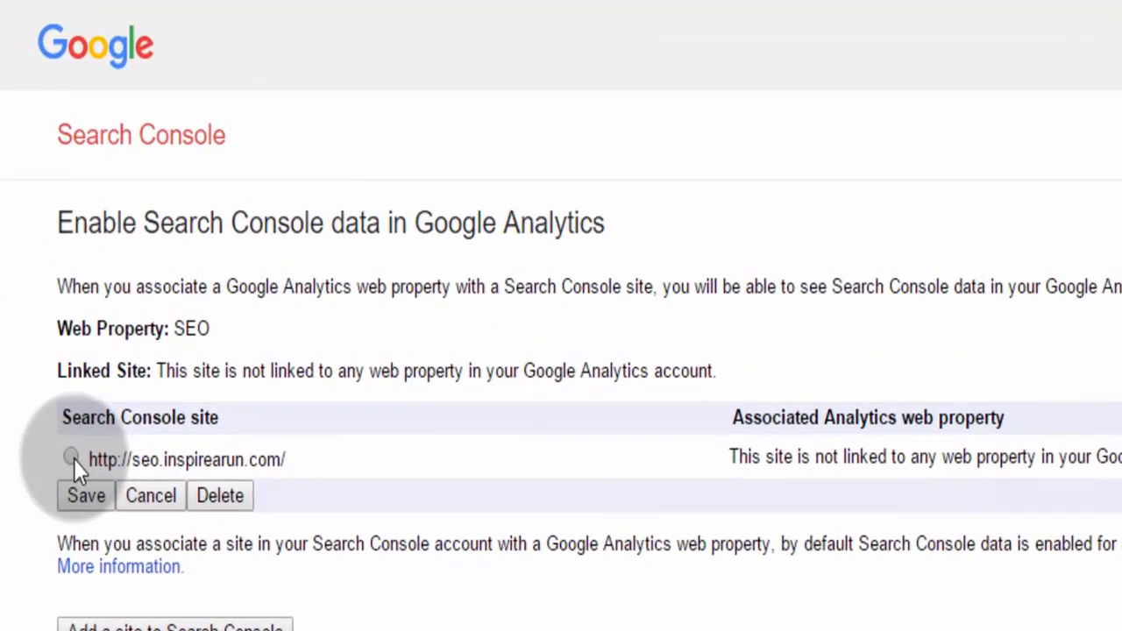
left_click(74, 458)
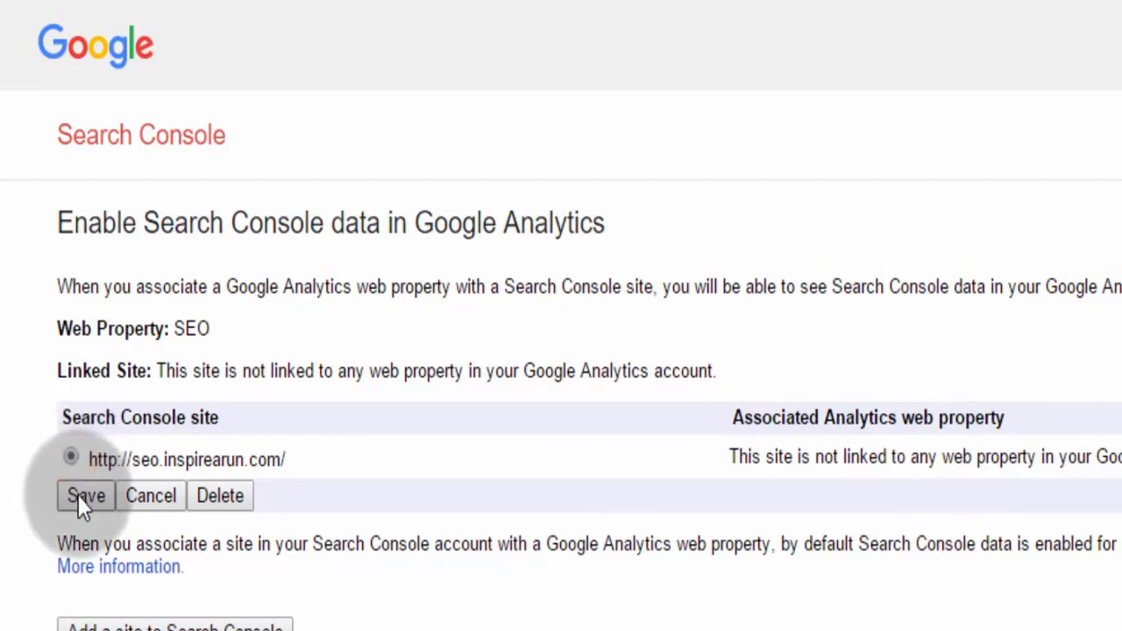
left_click(79, 497)
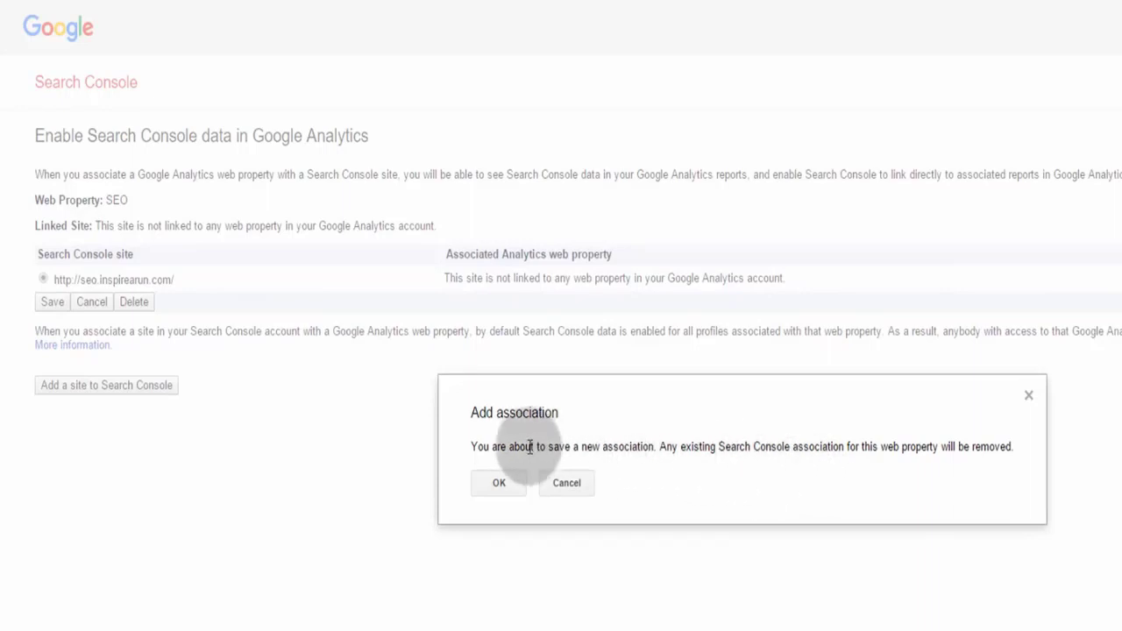
left_click(501, 483)
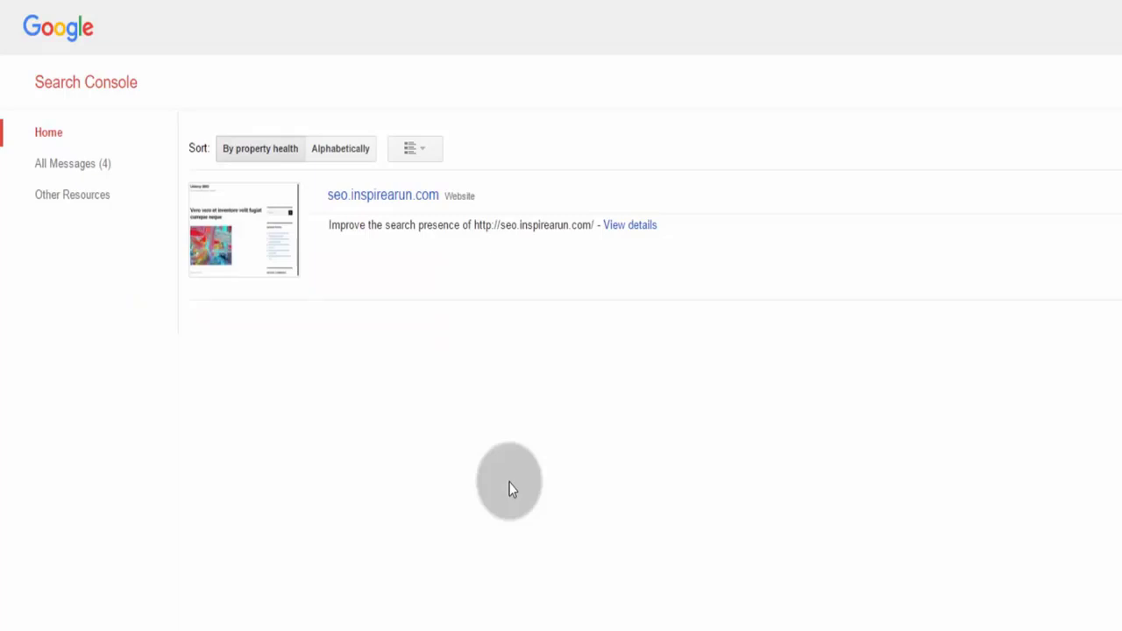
left_click(50, 2)
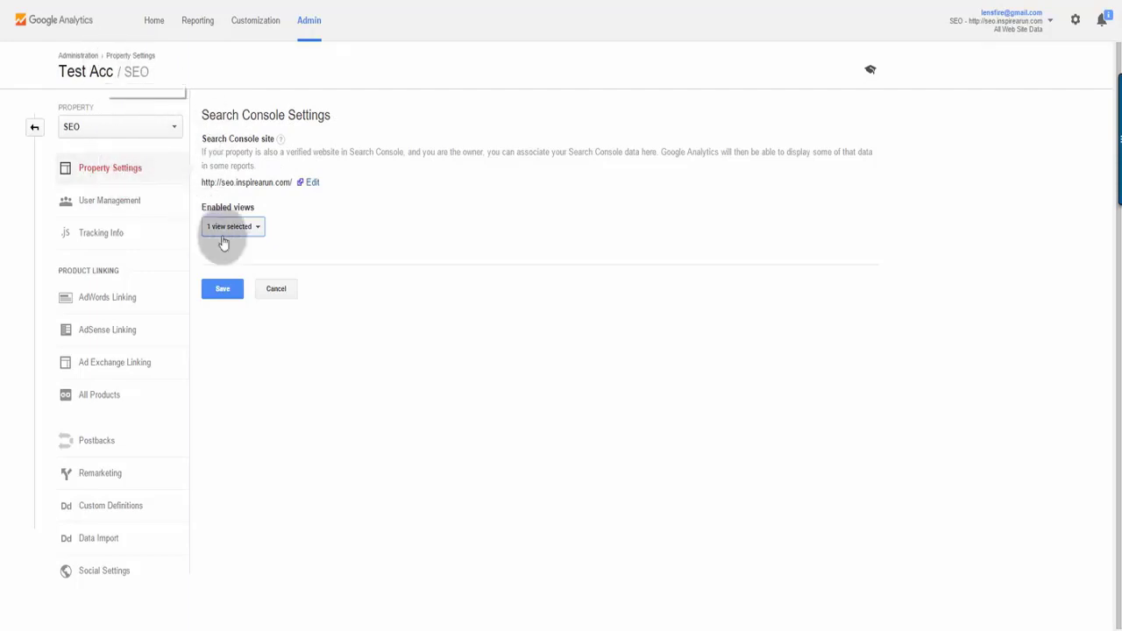
Step: Save the Search Console link, re-enable demographics and enhanced link attribution, and save
left_click(222, 290)
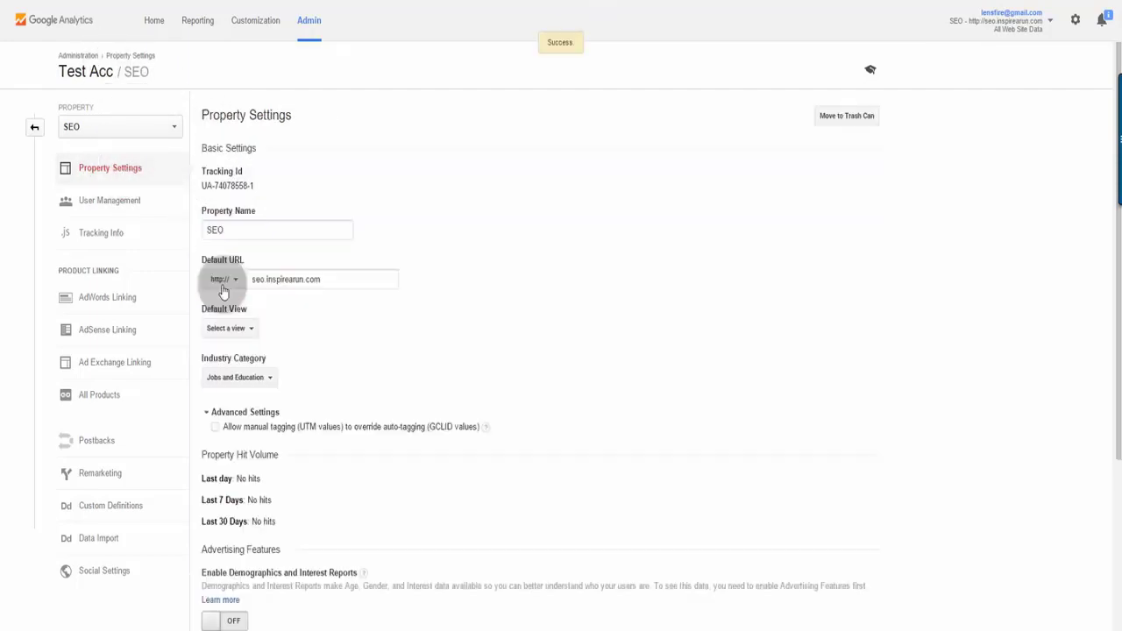
scroll(255, 295, "down", 4)
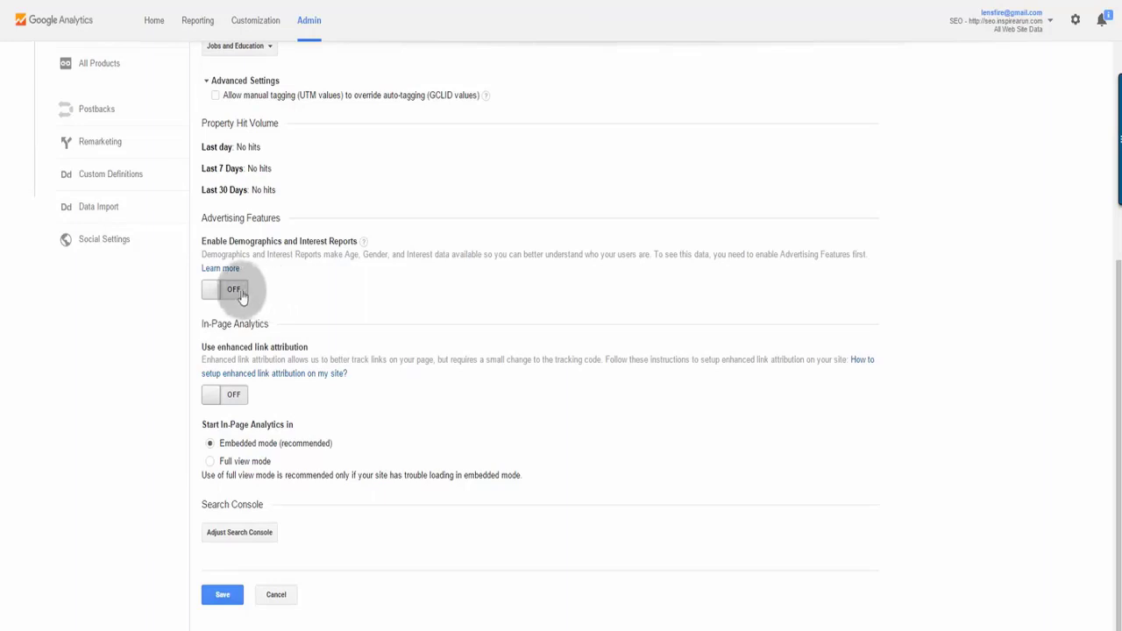
left_click(231, 290)
left_click(232, 396)
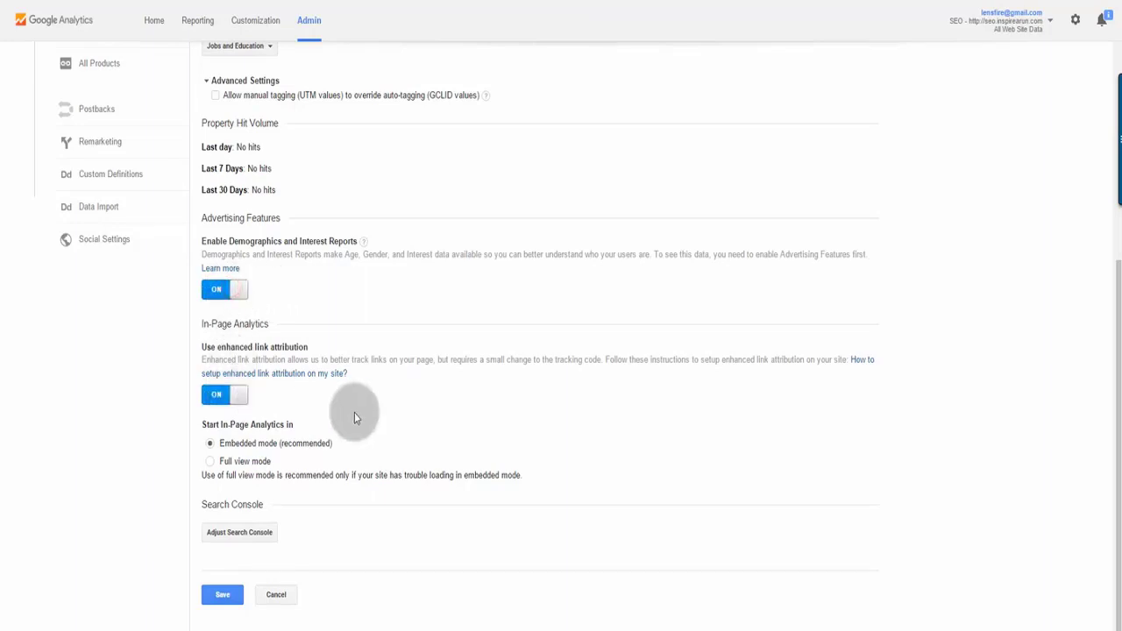
left_click(225, 596)
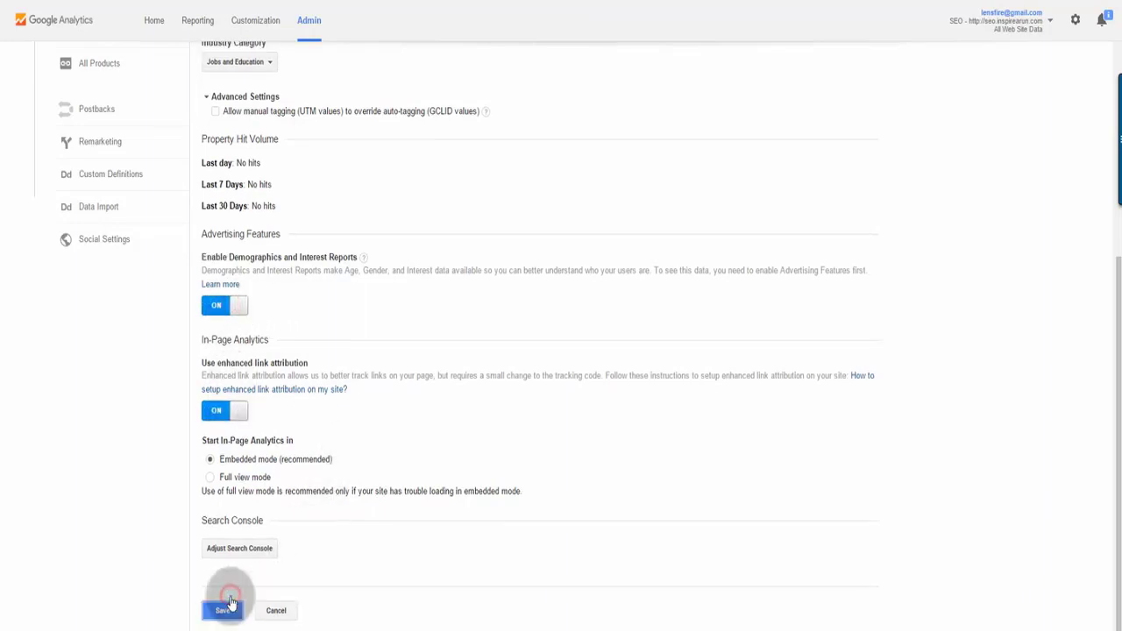
Step: Set the default view to All Web Site Data and save the property settings
scroll(386, 491, "up", 2)
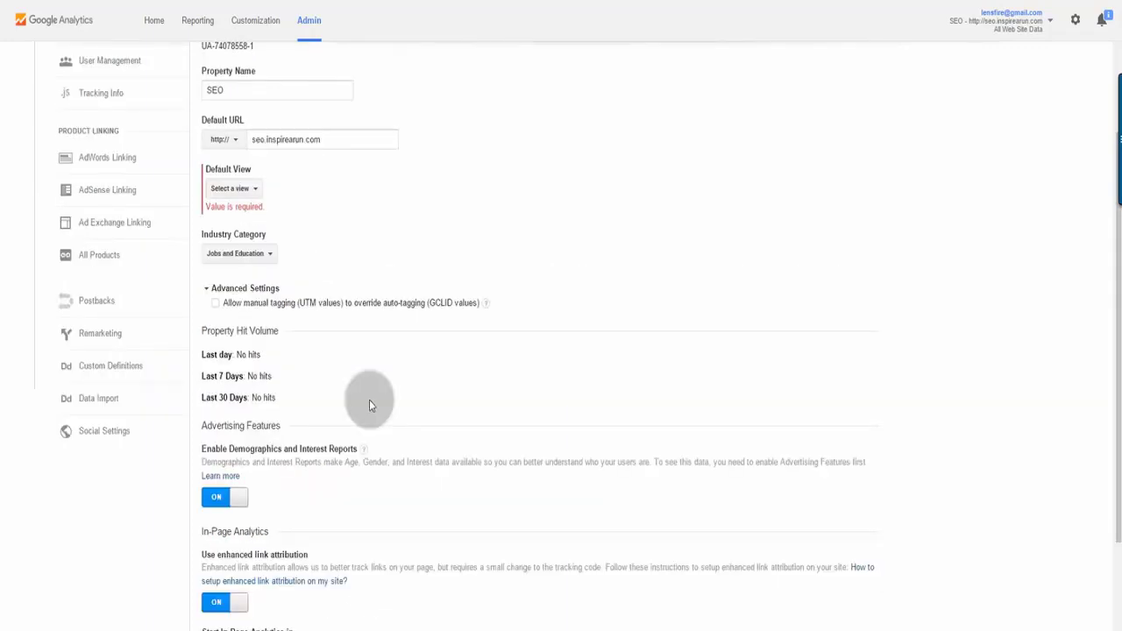
left_click(255, 190)
left_click(267, 235)
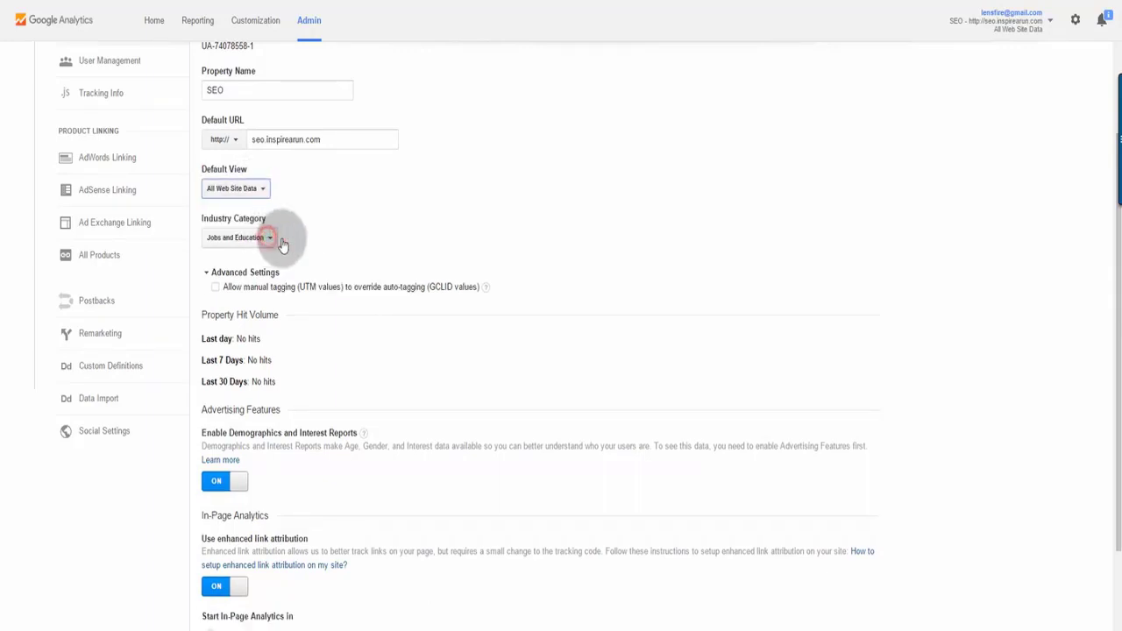
scroll(386, 236, "down", 2)
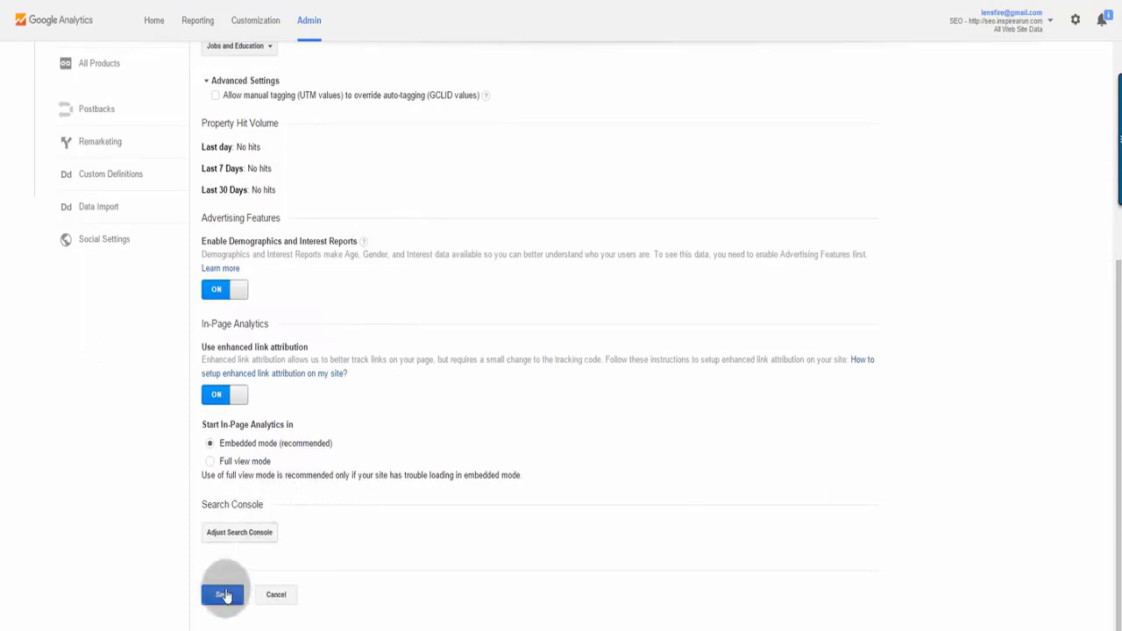
left_click(224, 595)
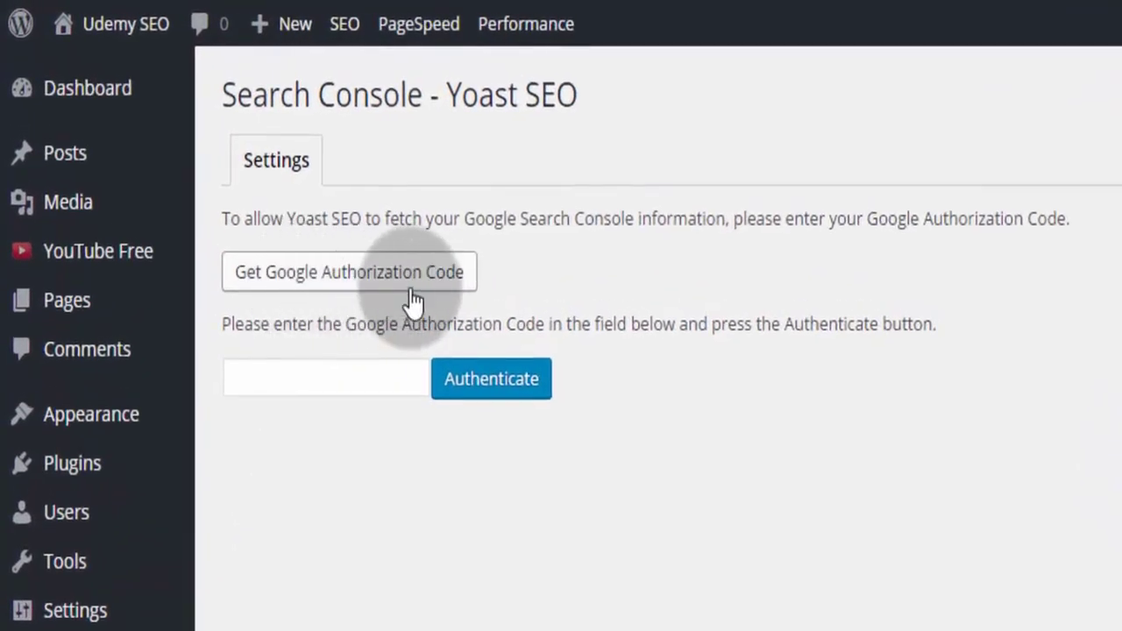
Step: Allow Yoast SEO access and authenticate with the copied Google authorization code
left_click(403, 289)
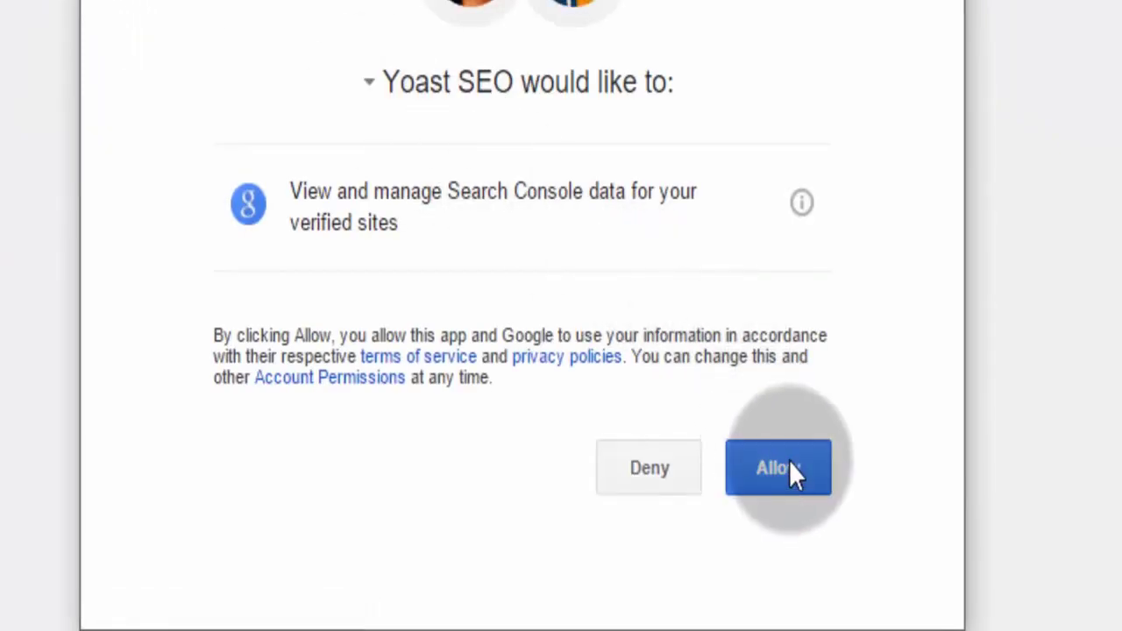
left_click(796, 471)
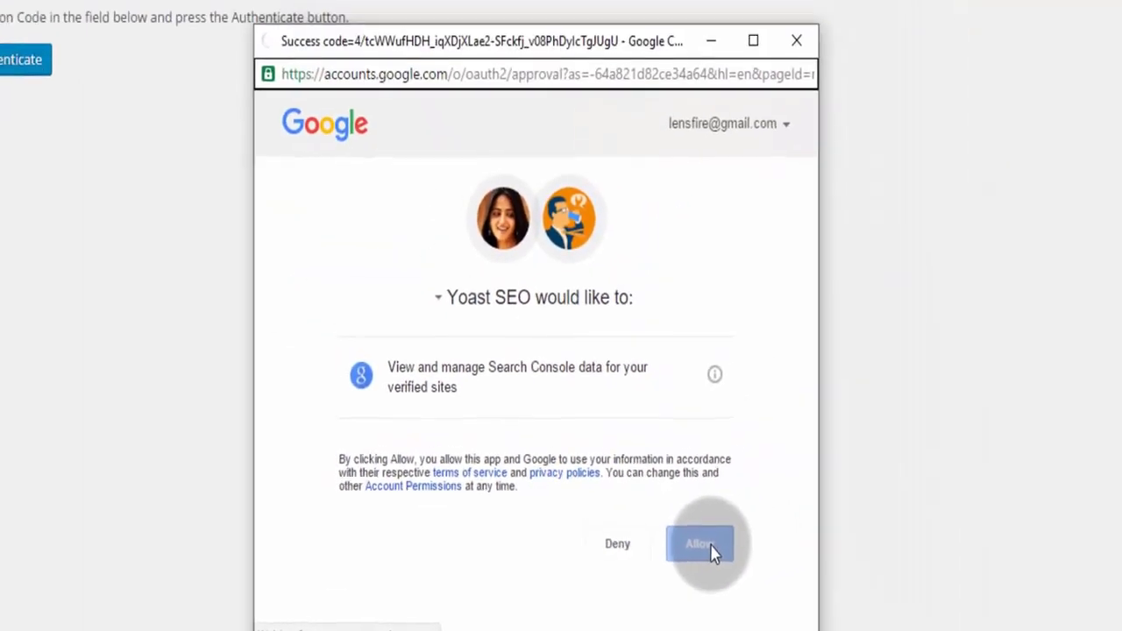
triple_click(471, 207)
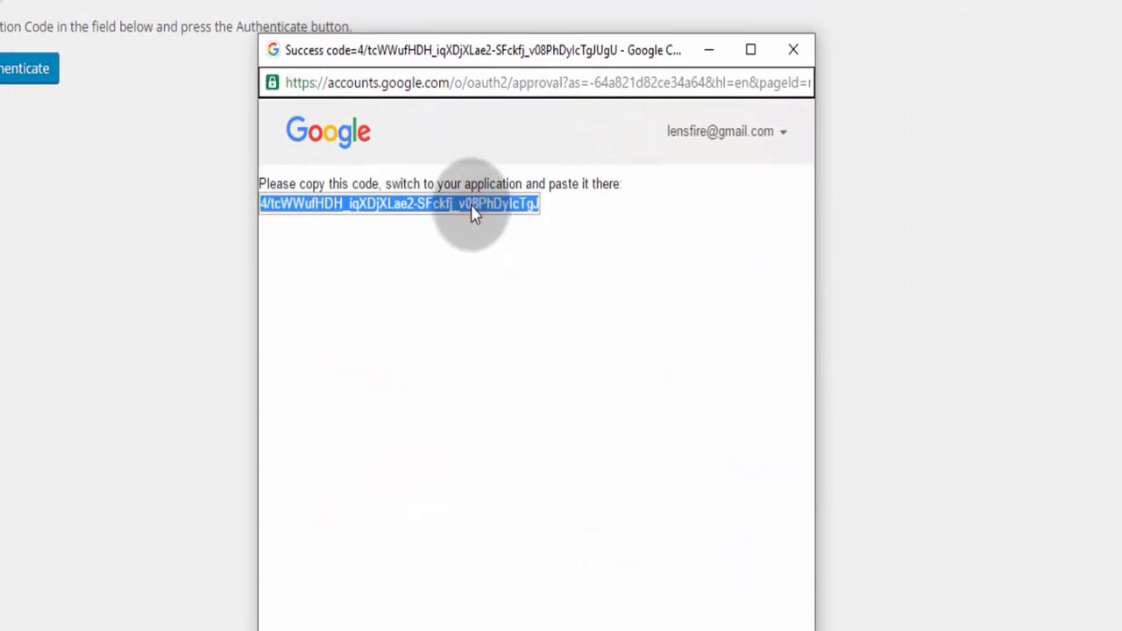
left_click(220, 248)
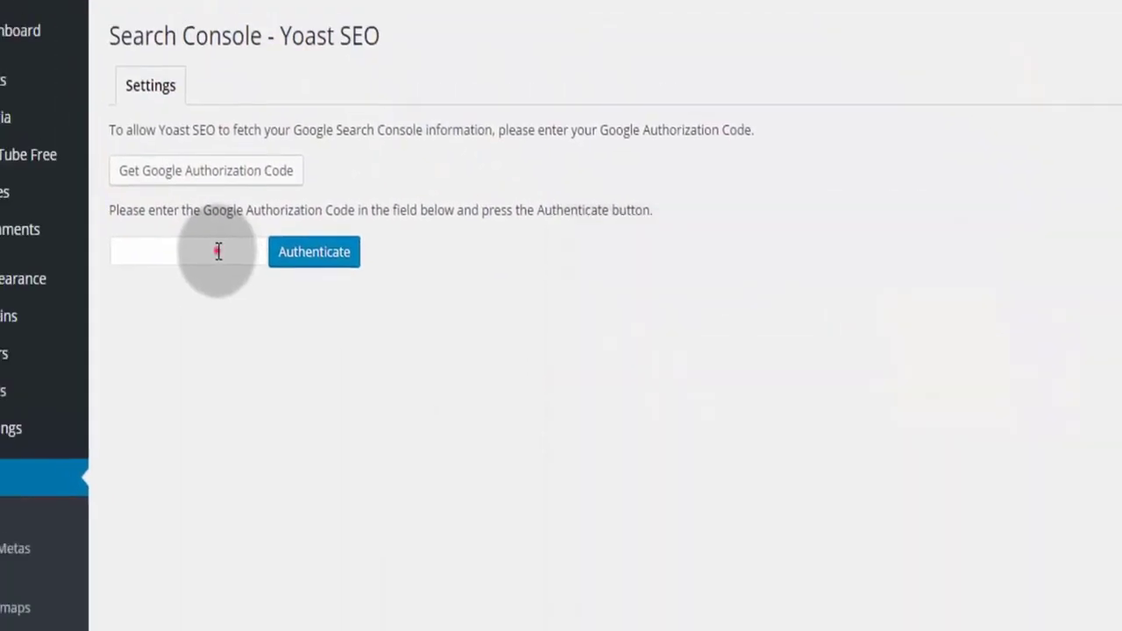
type("4/tcWWufHDH_iqXDjXLae2-SFckfj_v08PhDylcTgJUgU")
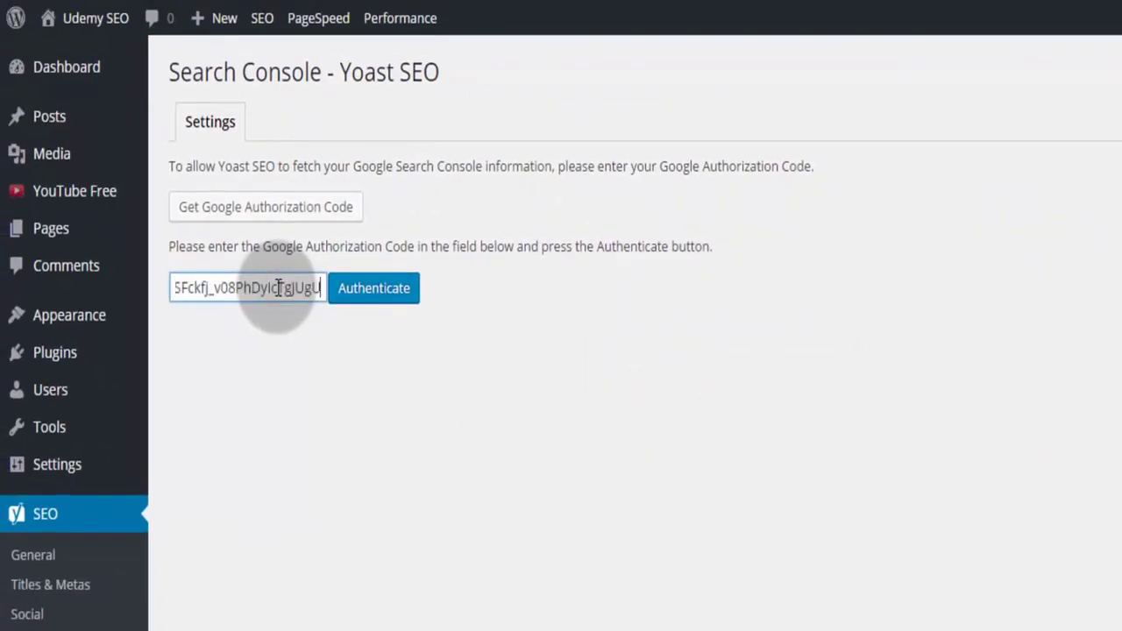
left_click(388, 293)
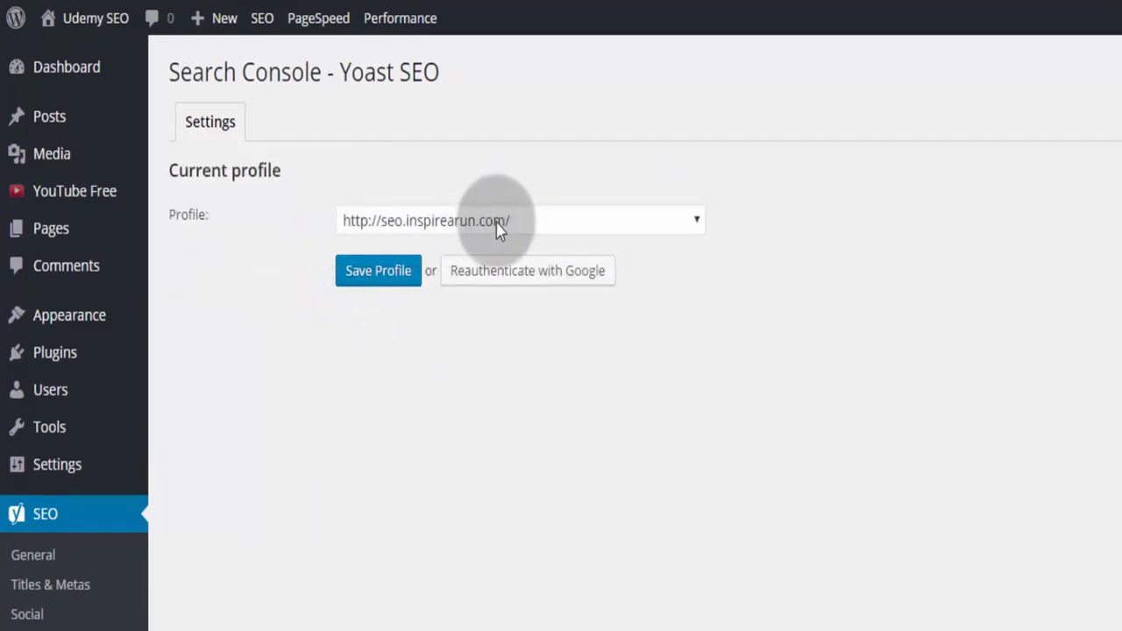
left_click(378, 274)
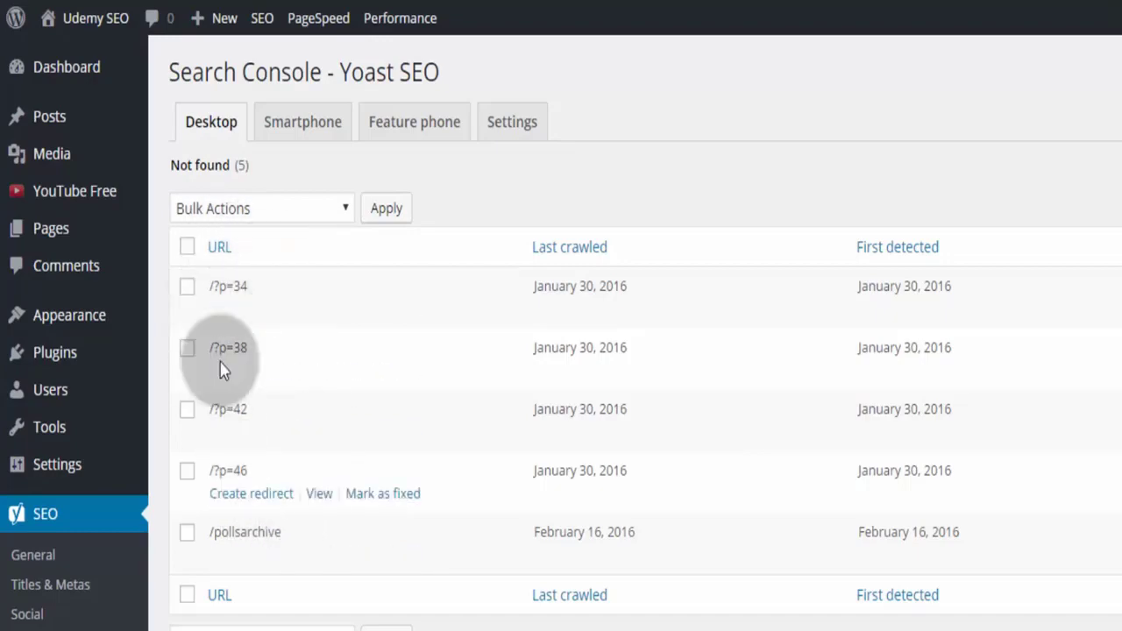
mouse_move(260, 290)
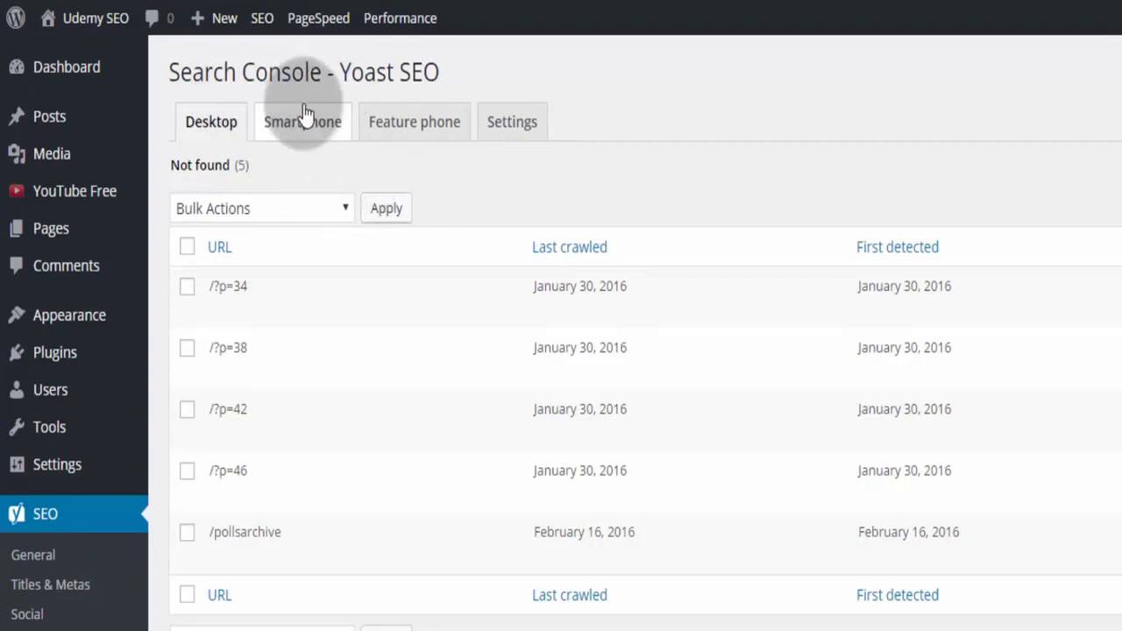
mouse_move(445, 536)
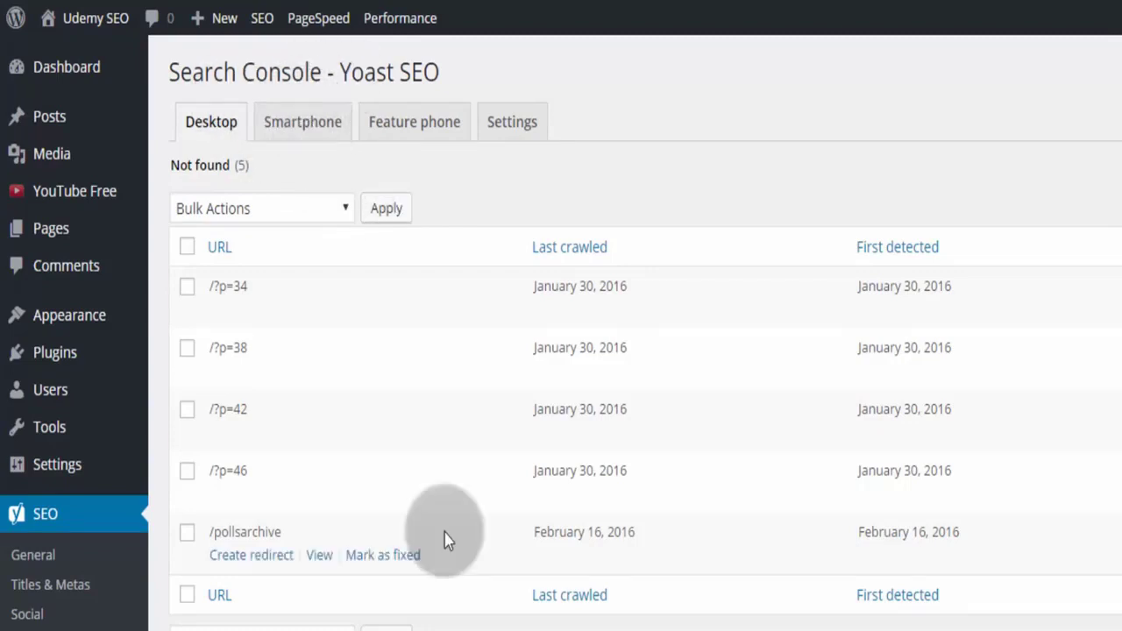